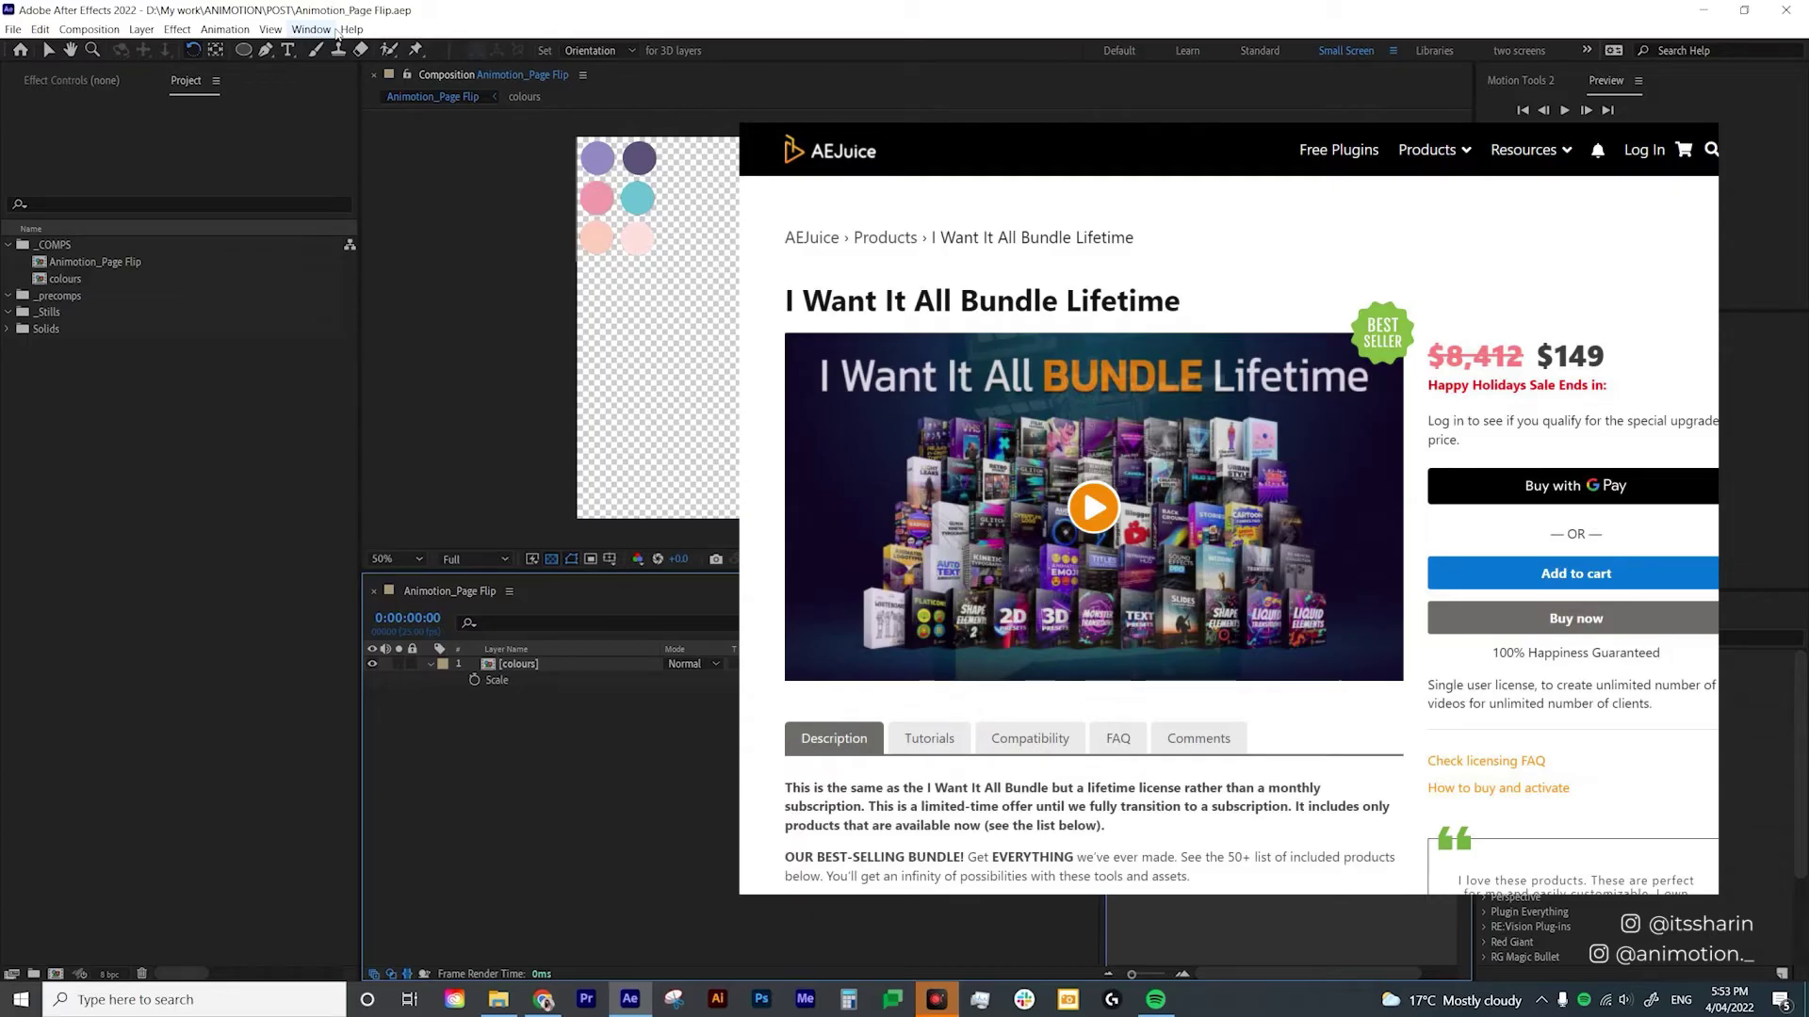
Open AEJuice Pack Manager 4 and enlarge its panel to make the Starter Pack previews easier to view.
left_click(332, 30)
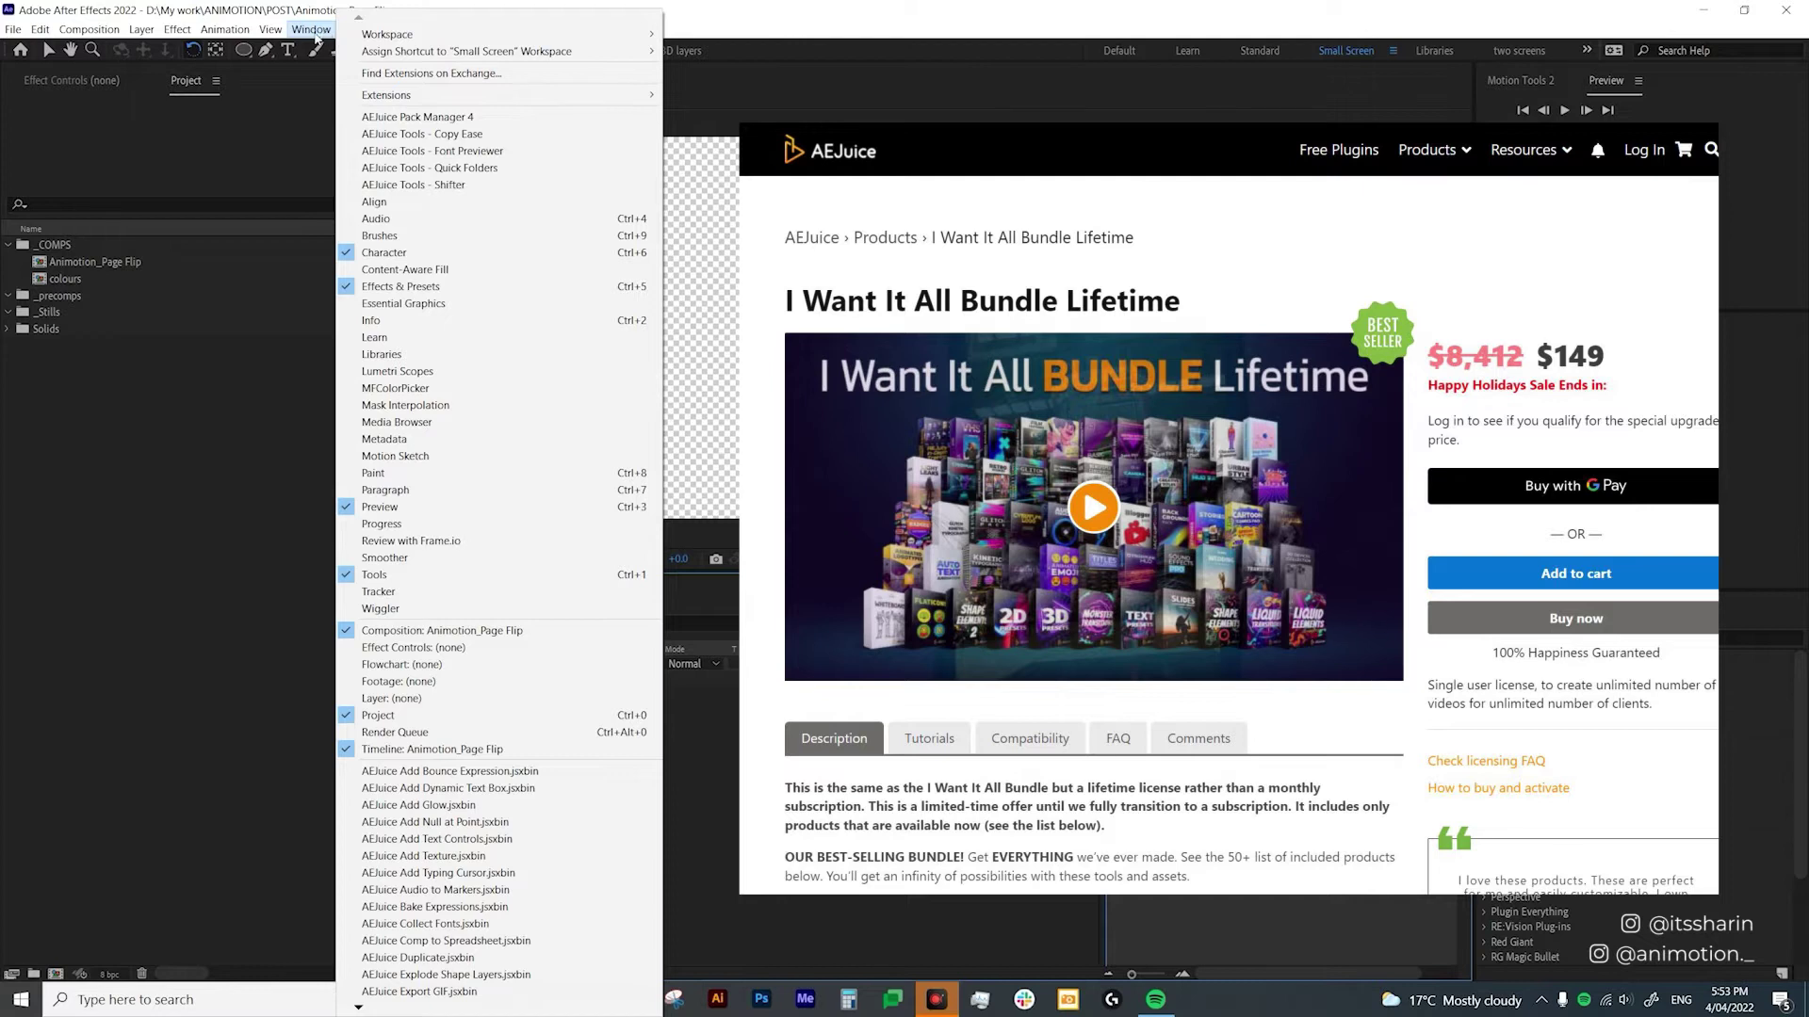
left_click(524, 116)
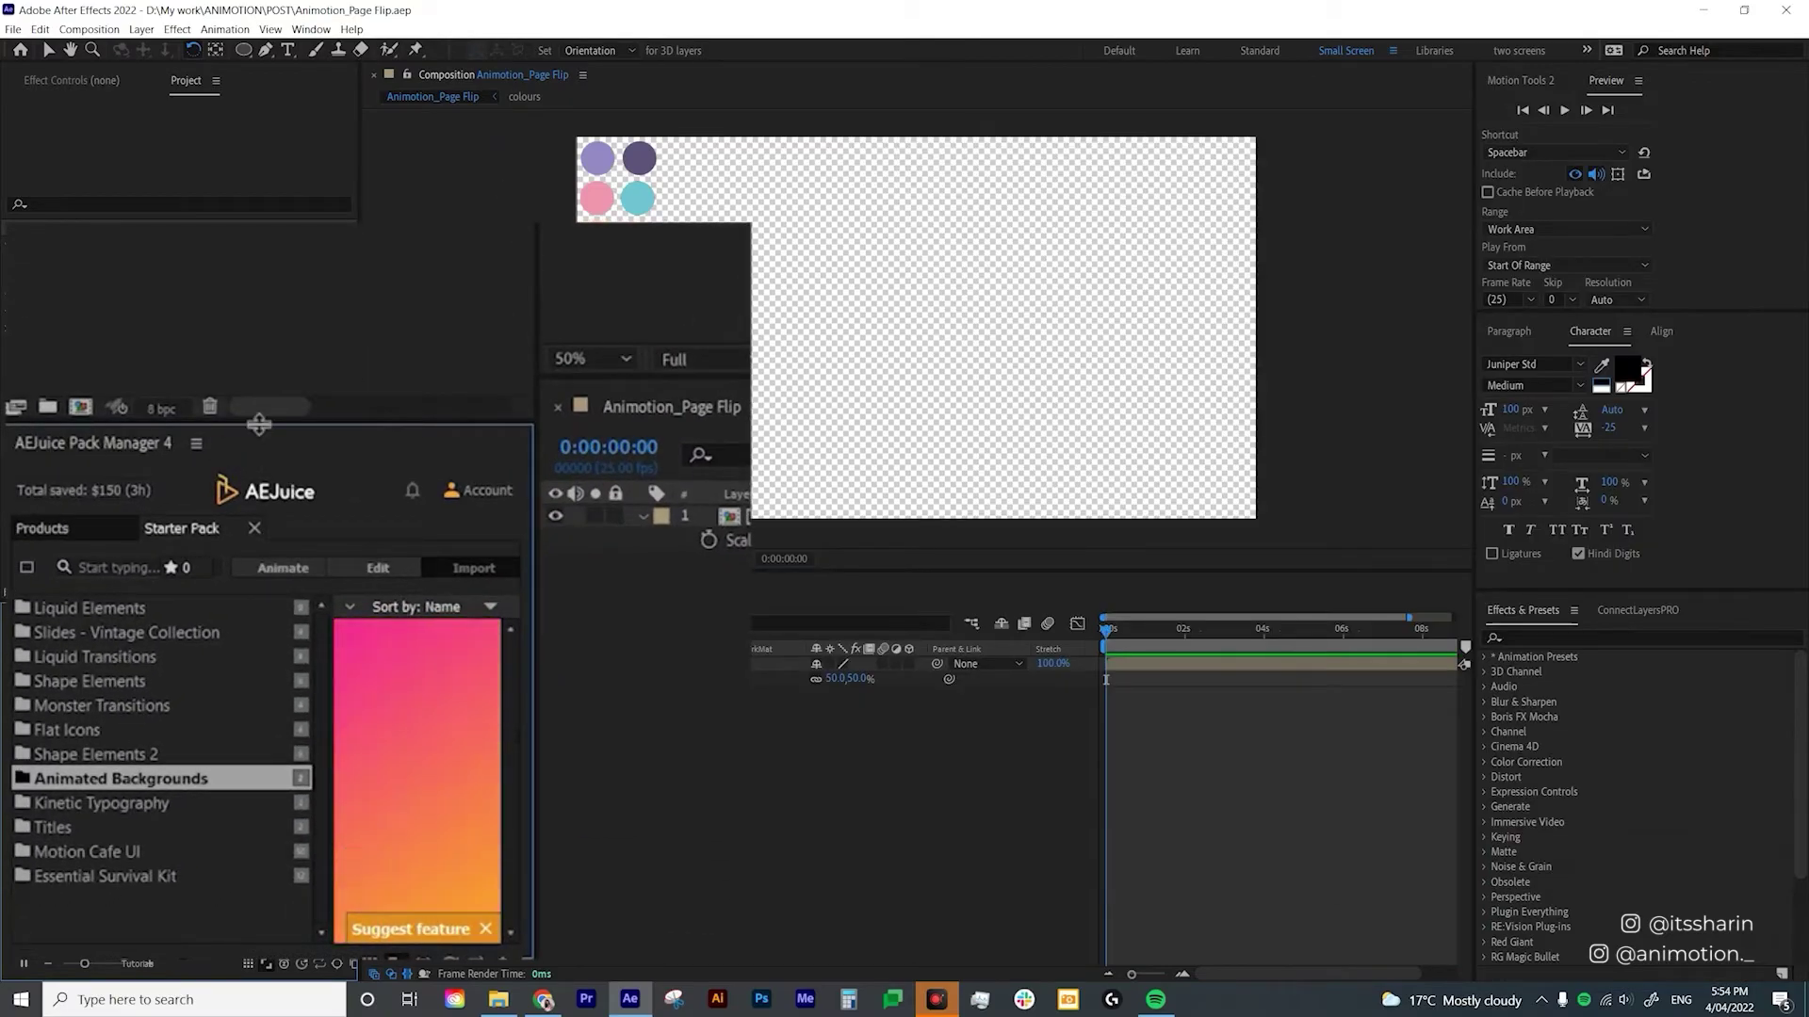
left_click_drag(532, 364, 751, 364)
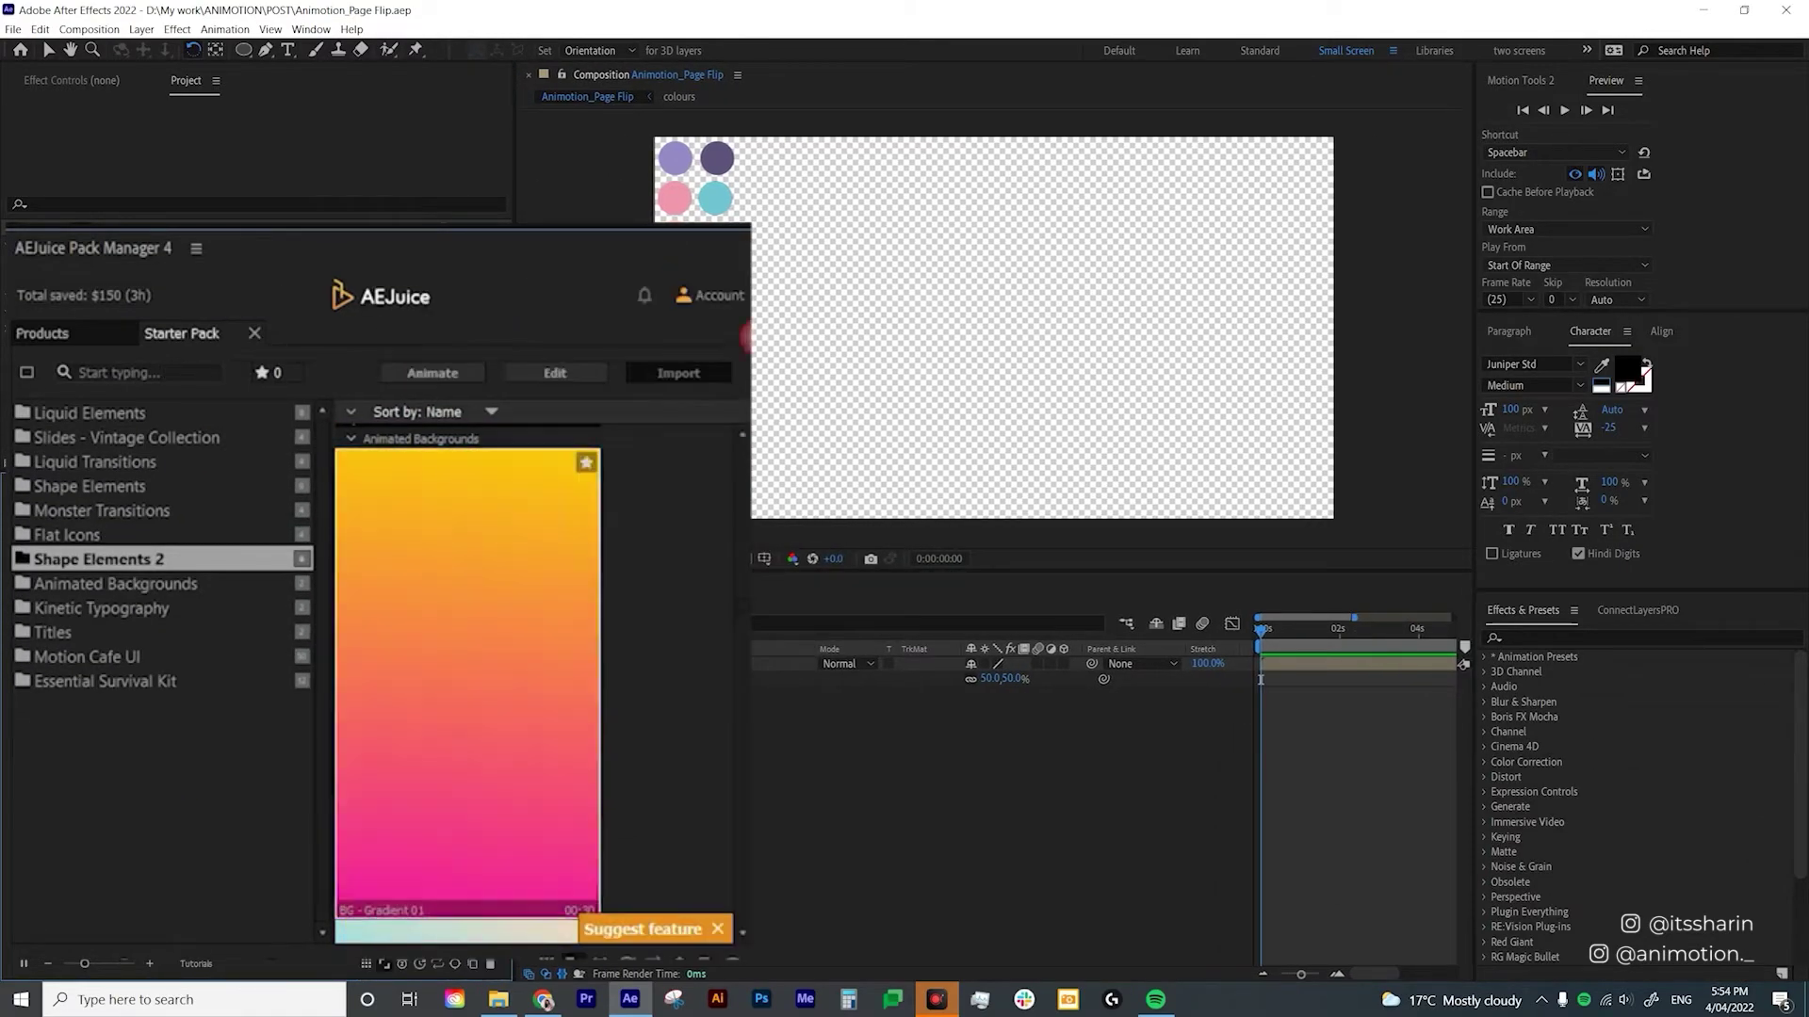
Look through the Starter Pack categories from Liquid Elements to Flat Icons and examine their previews.
left_click(134, 412)
left_click(136, 437)
left_click(139, 462)
left_click(132, 486)
left_click(124, 511)
left_click(120, 535)
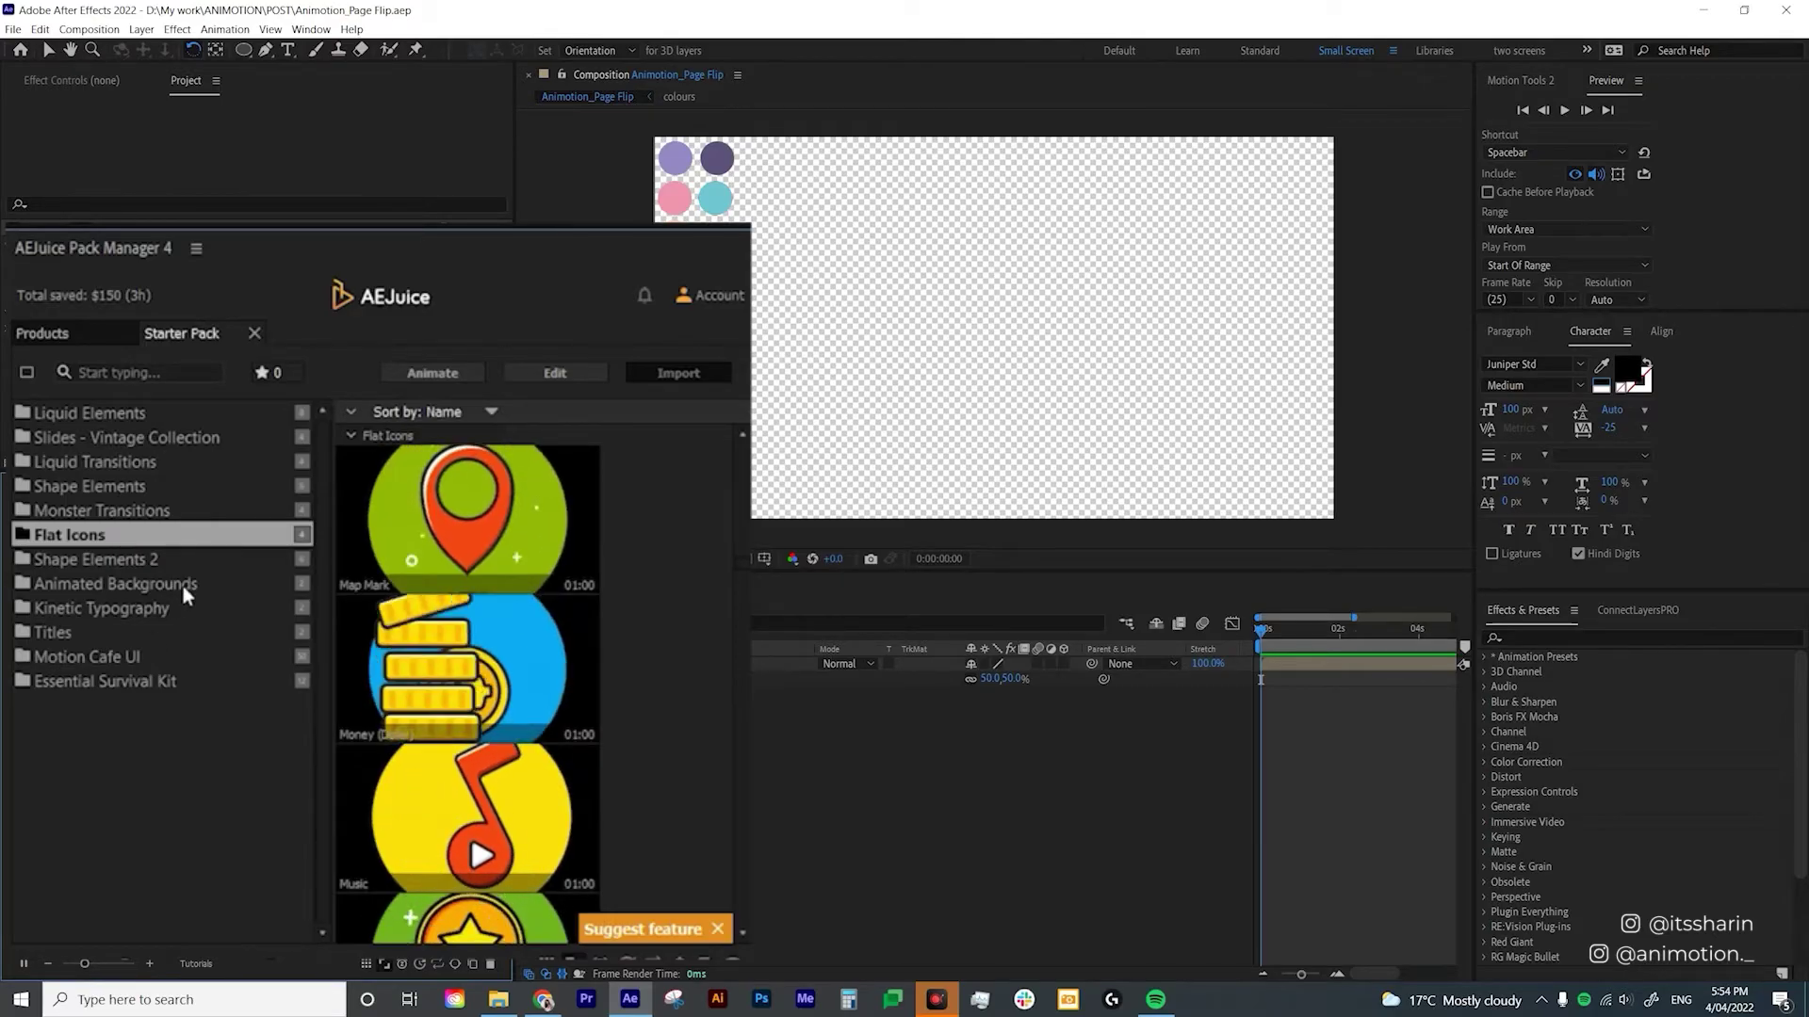
left_click(131, 515)
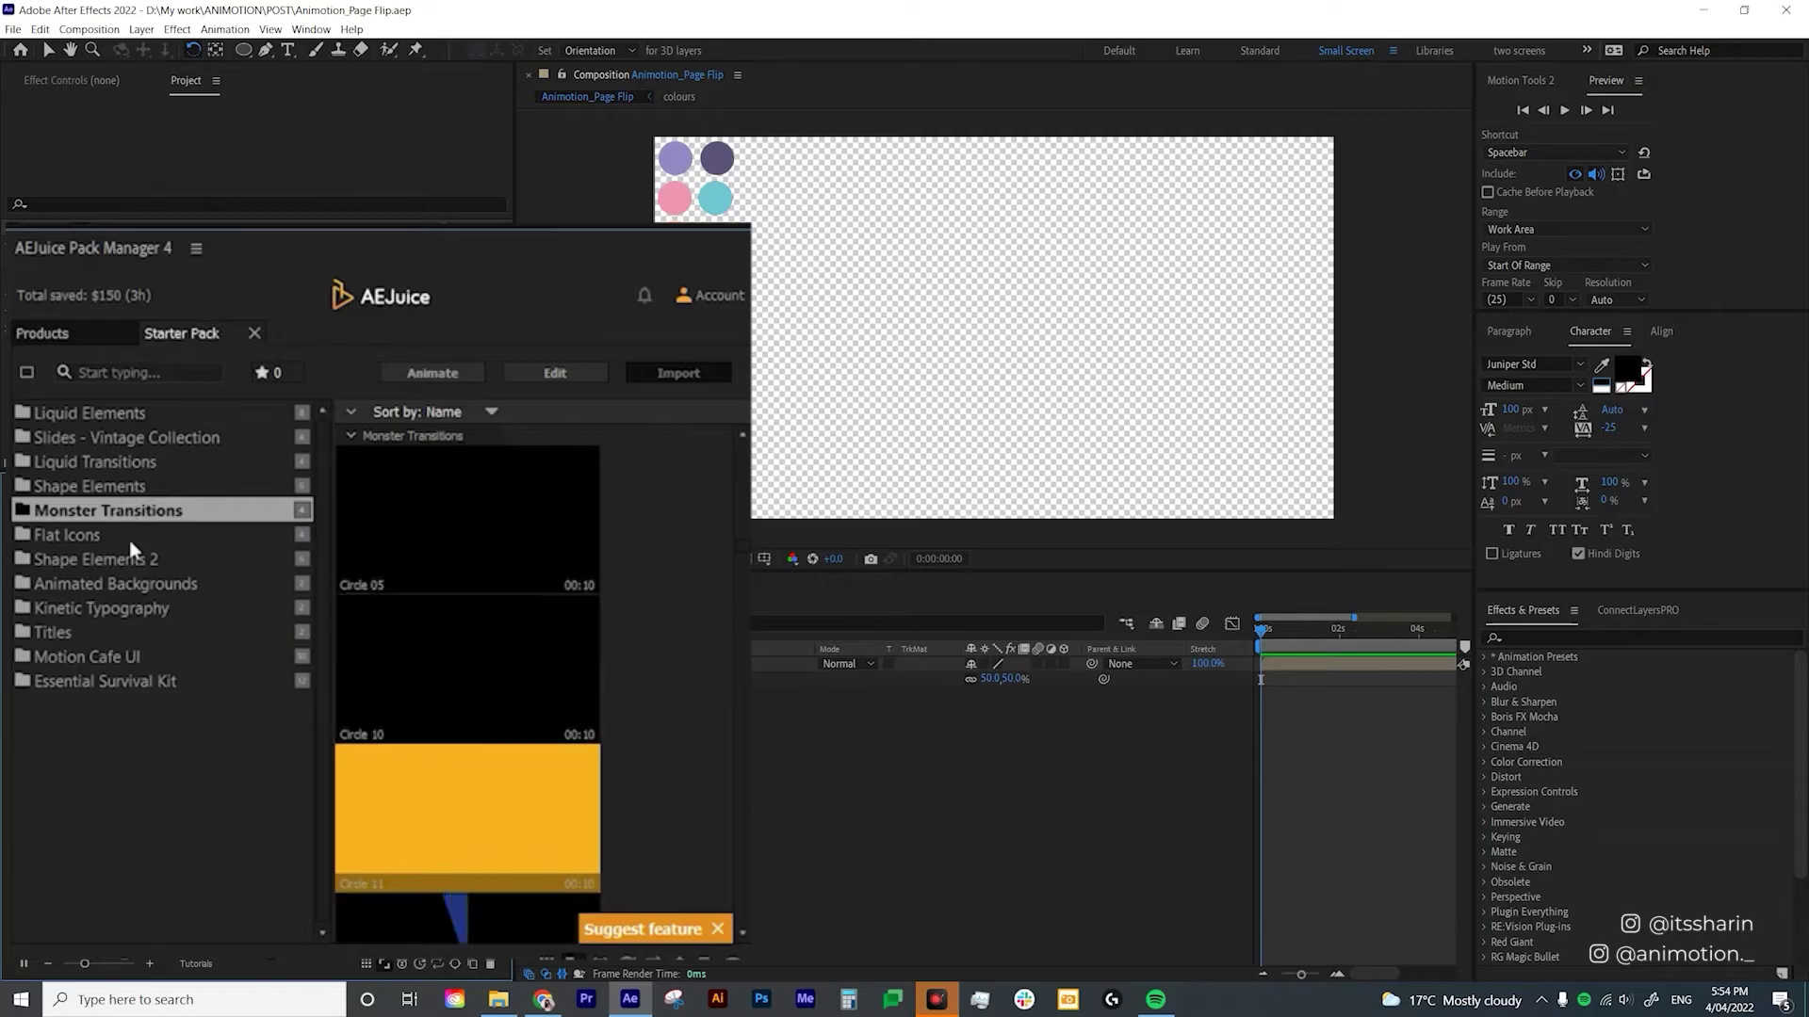
Import the BG - Gradient 01 background from the Animated Backgrounds category into the Animotion_Page Flip composition.
left_click(160, 586)
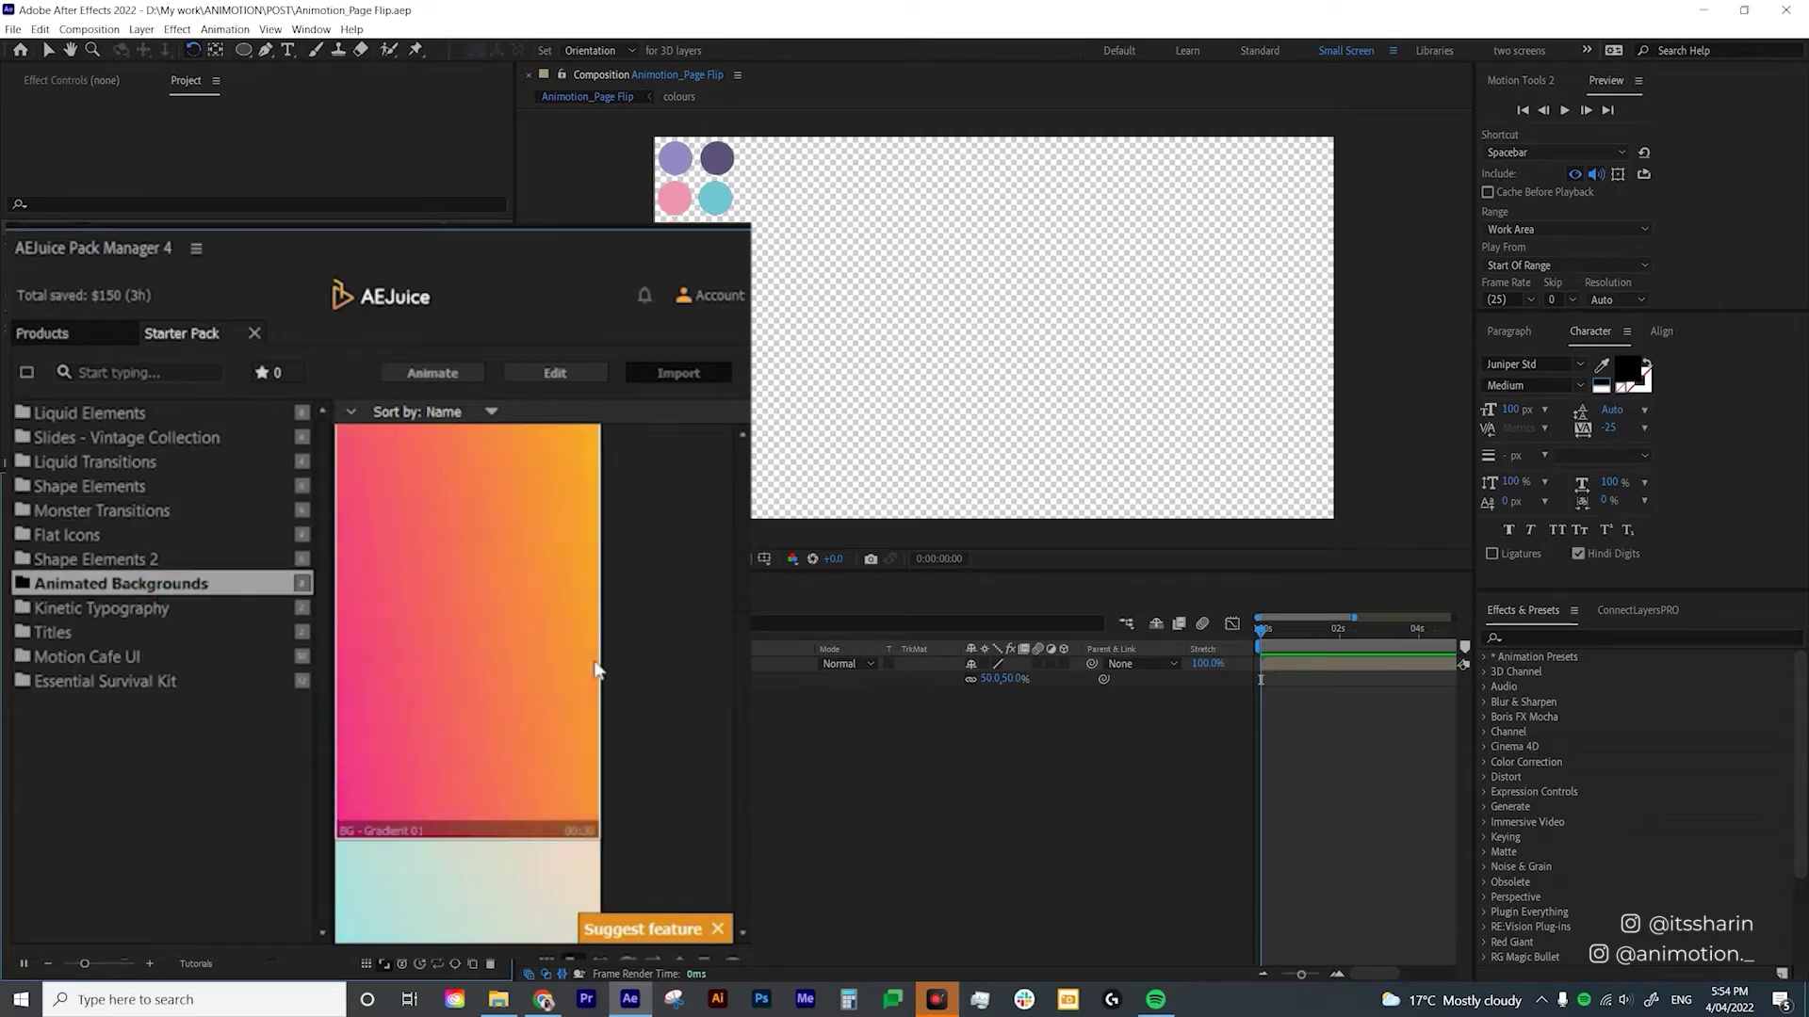
scroll(595, 664, "down", 5)
scroll(612, 718, "up", 5)
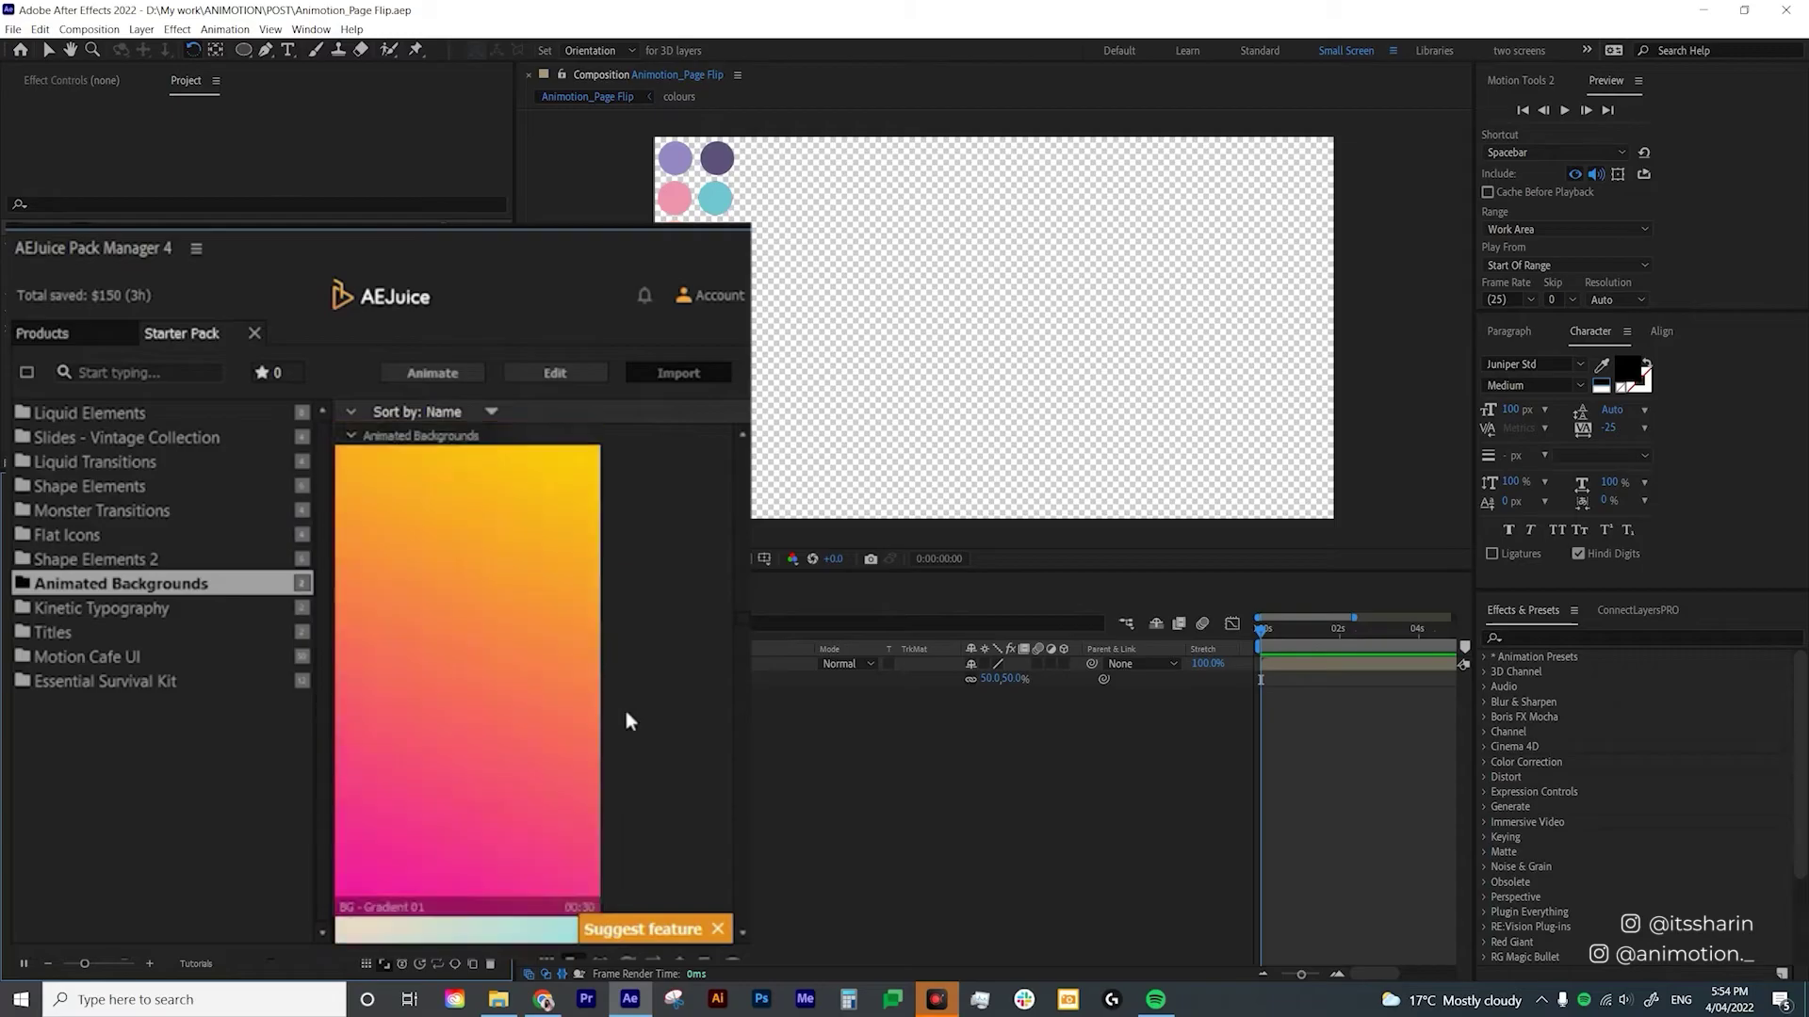
double_click(520, 653)
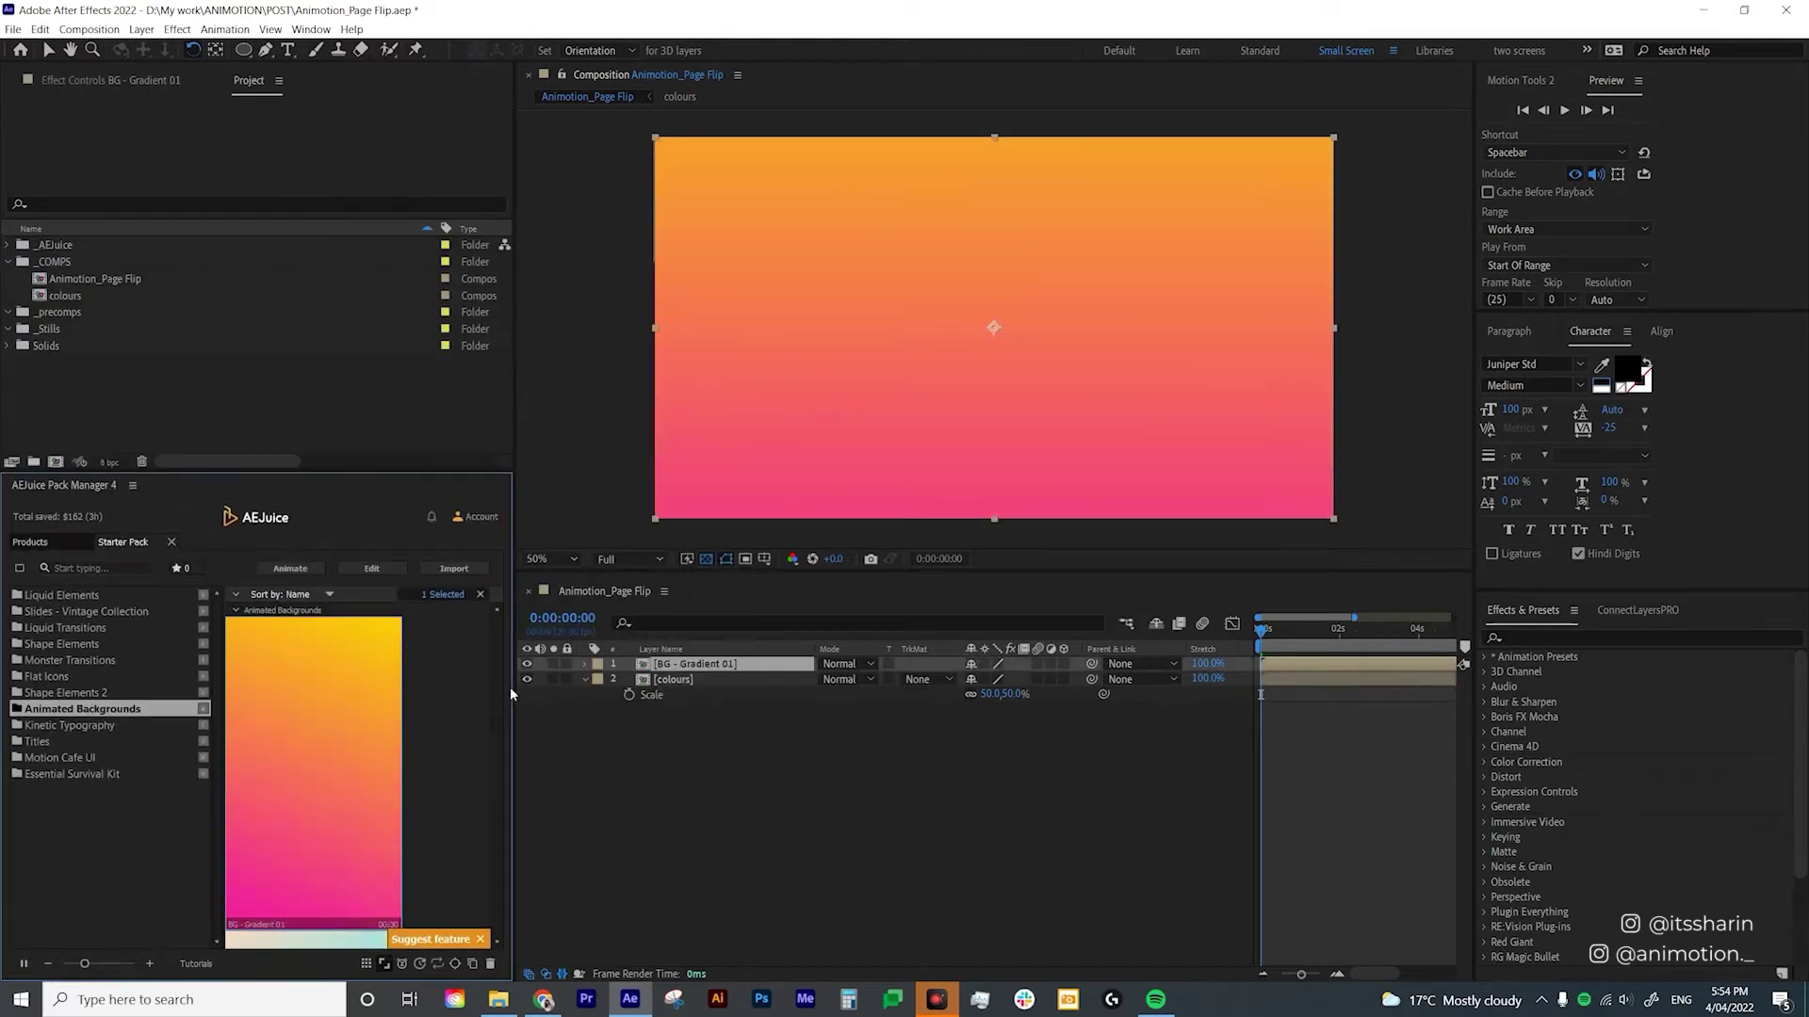
Shrink the AEJuice Pack Manager panel and place the BG - Gradient 01 layer below the colours layer.
left_click_drag(512, 687, 350, 686)
left_click_drag(218, 474, 218, 901)
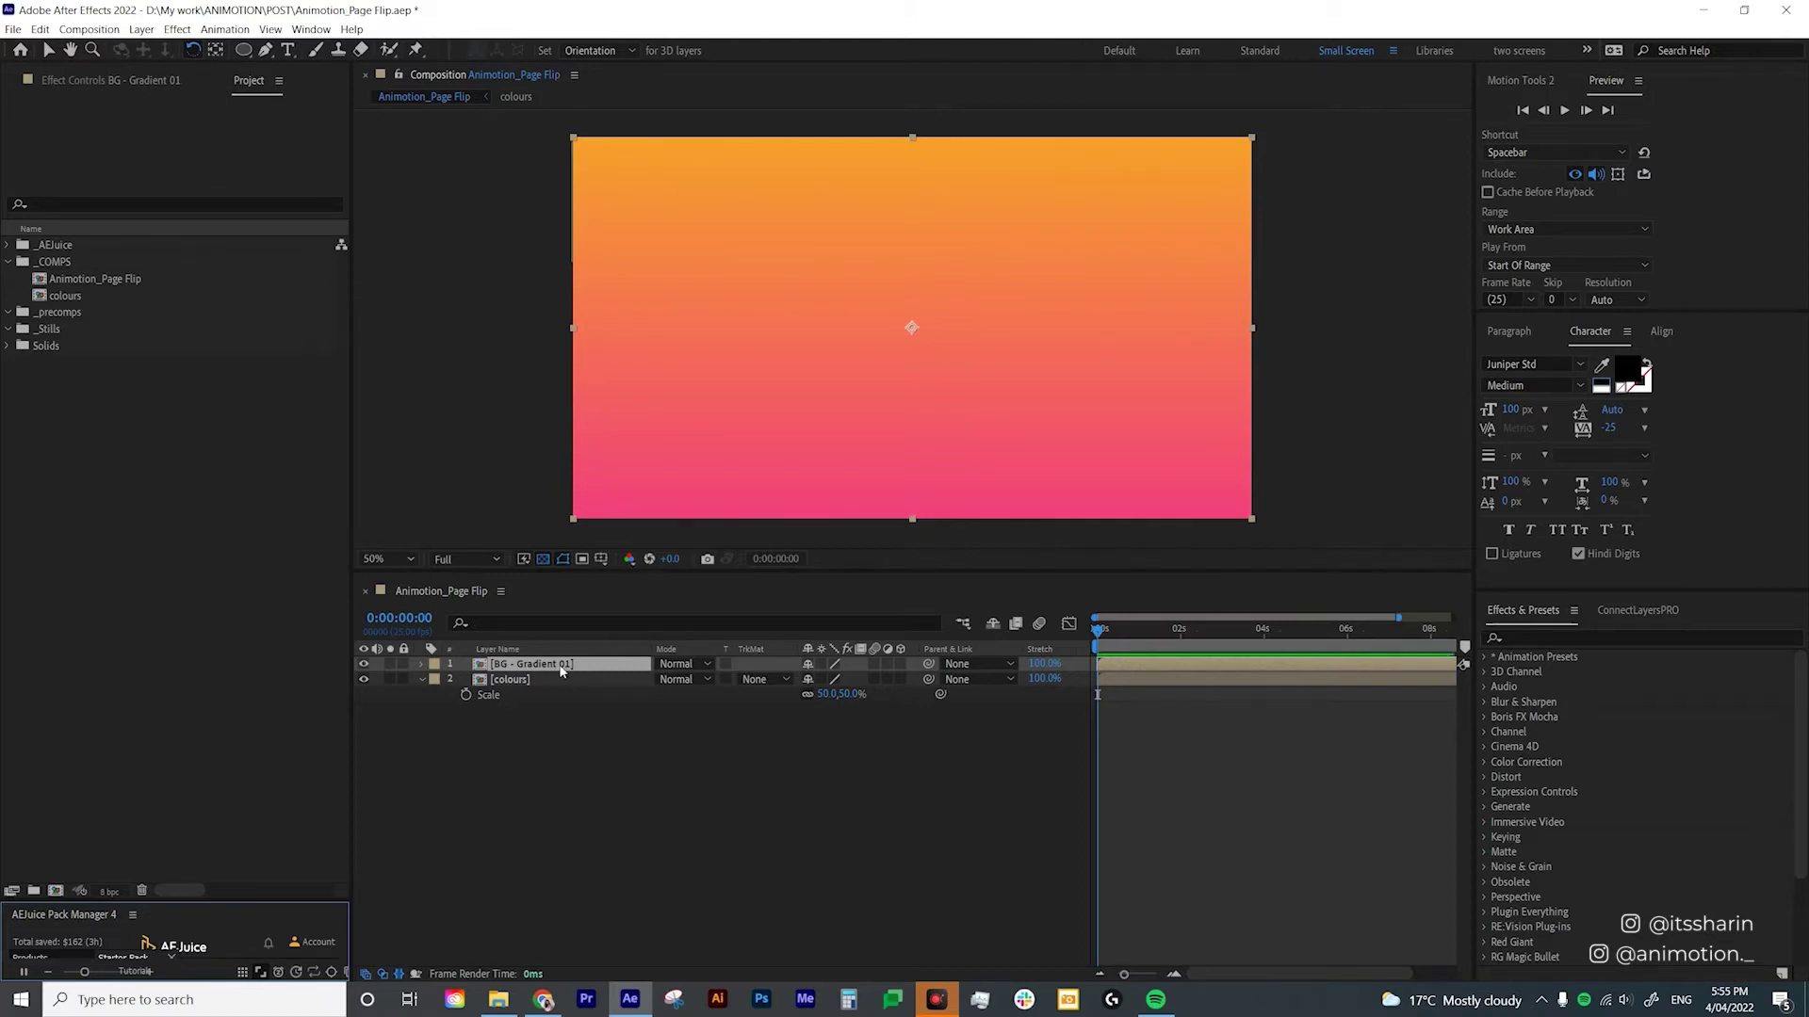
left_click_drag(560, 669, 546, 701)
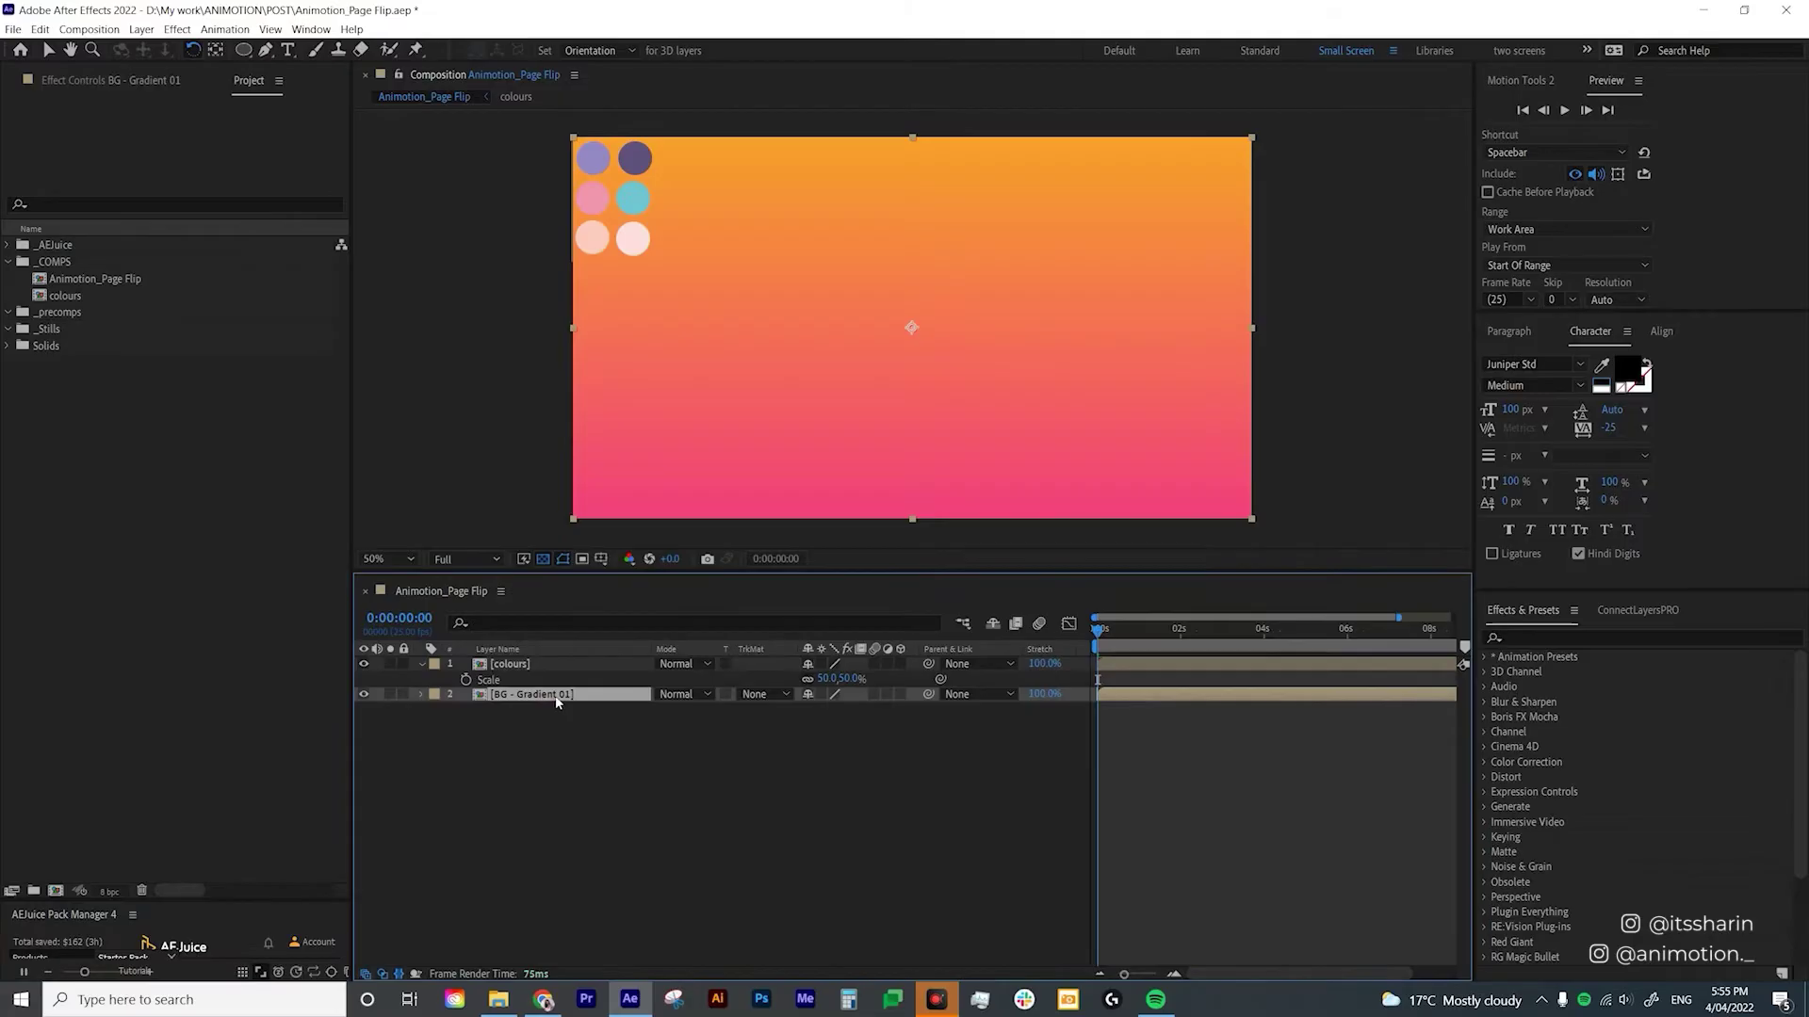
Open the BG - Gradient 01 composition and display the effect settings of its Controls layer.
double_click(556, 695)
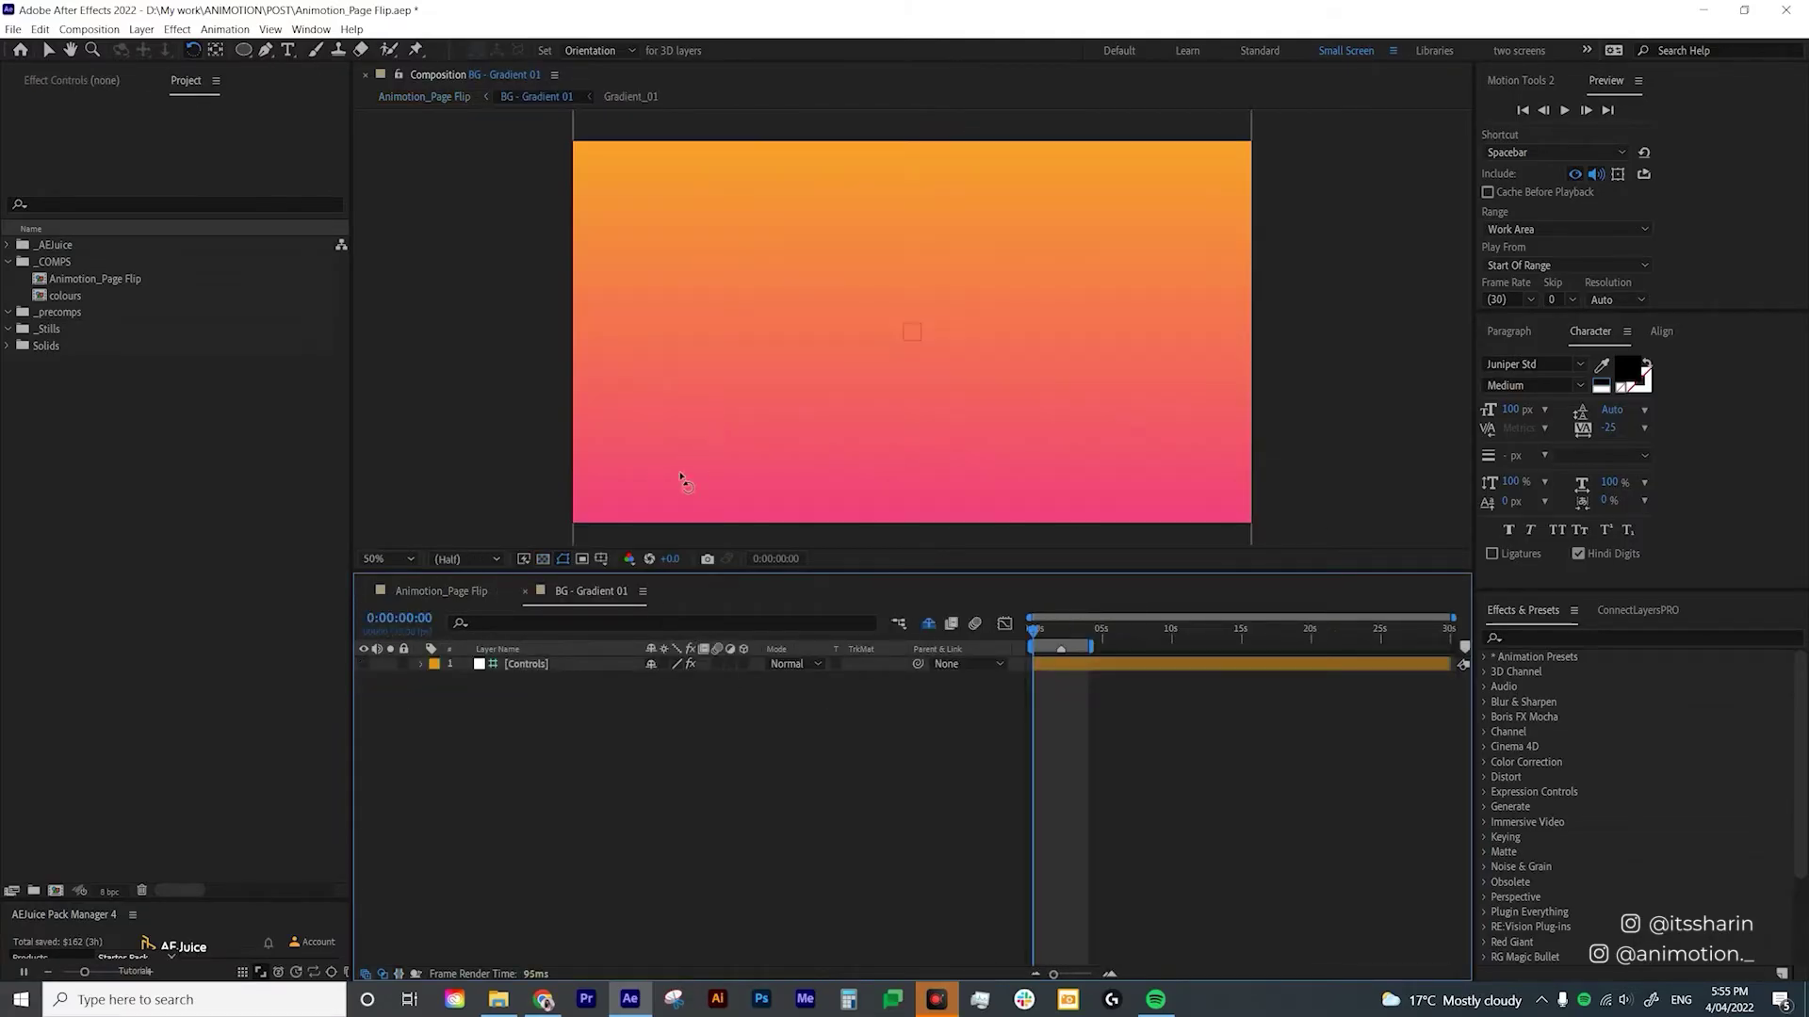
left_click(513, 664)
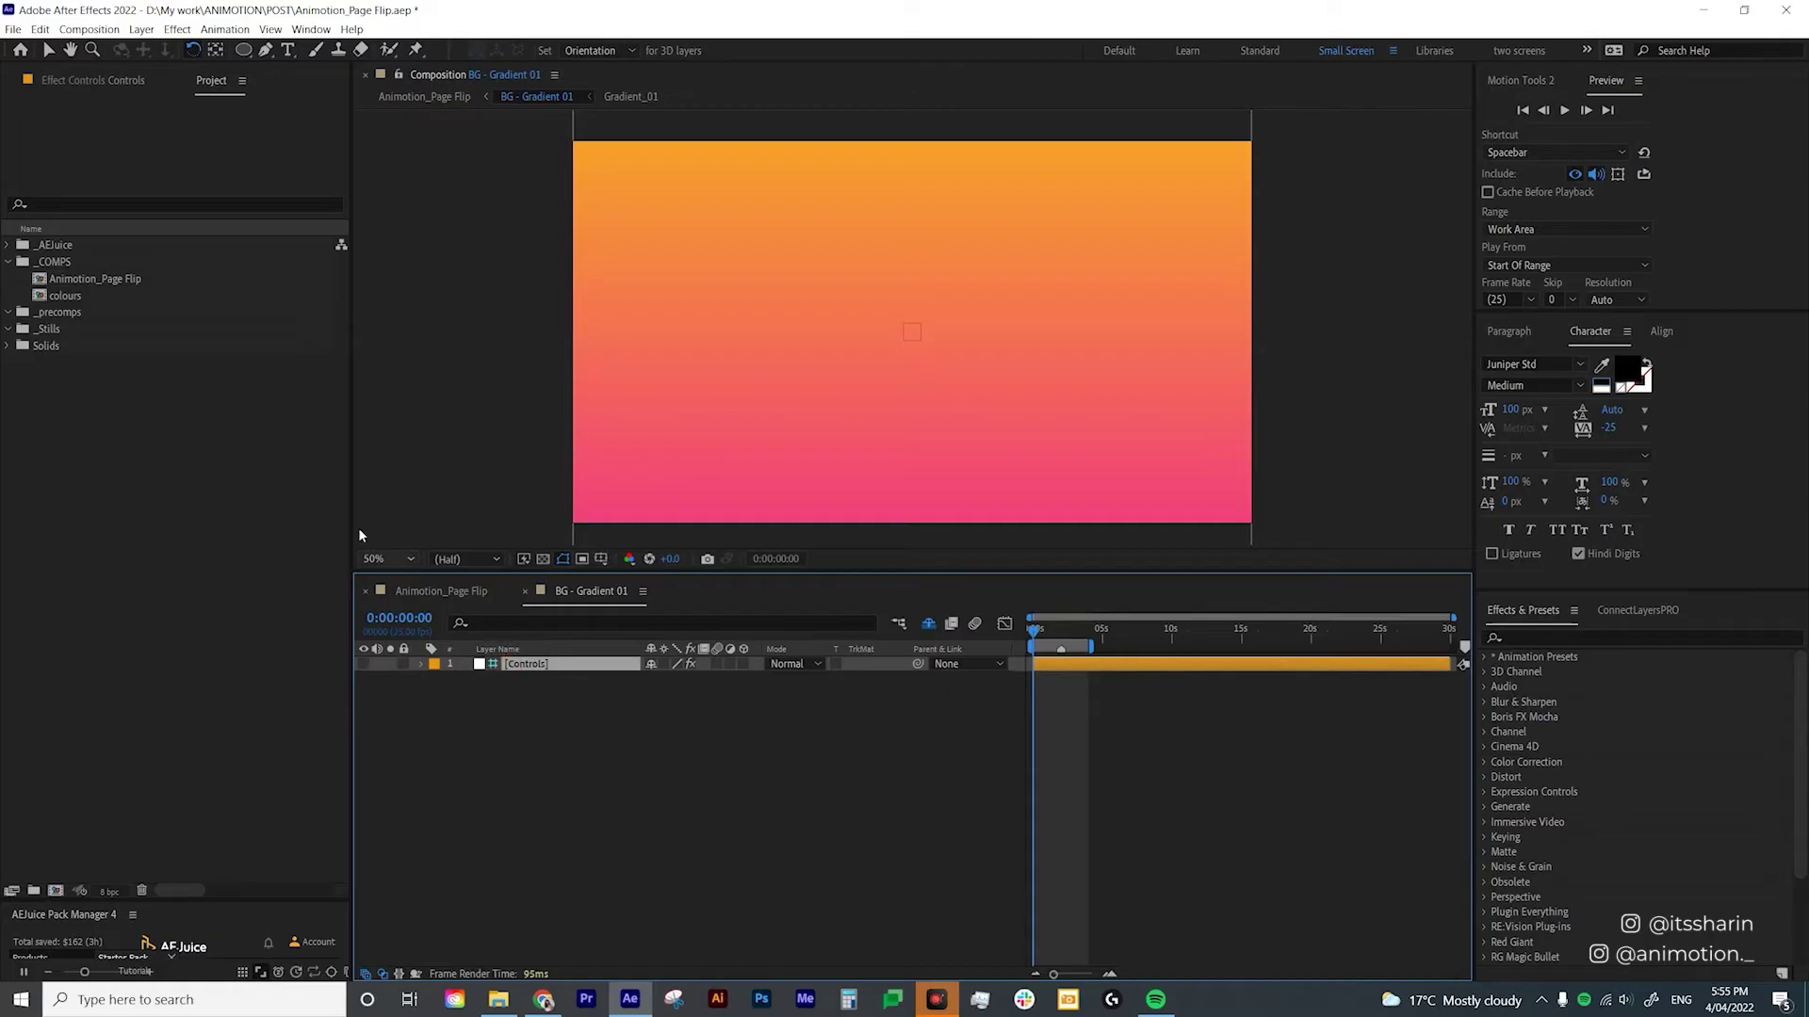
left_click(117, 82)
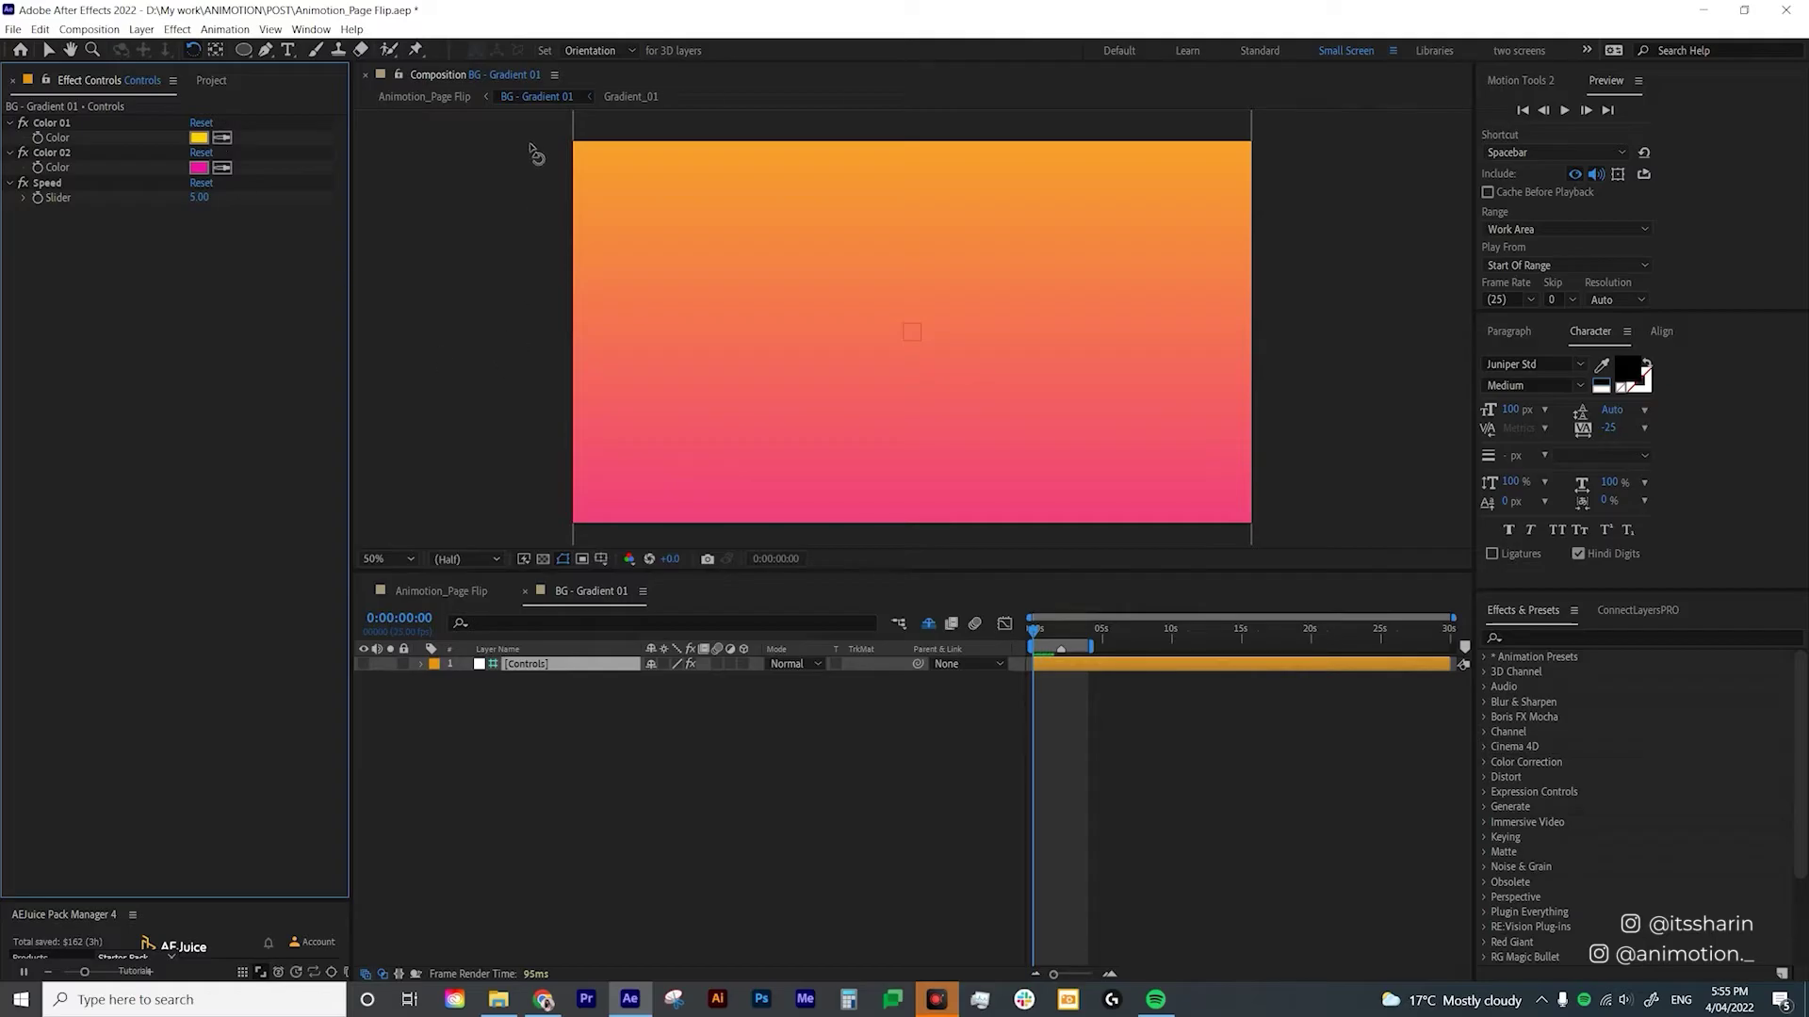
Add a second composition viewer and have it display the Animotion_Page Flip composition.
left_click(508, 82)
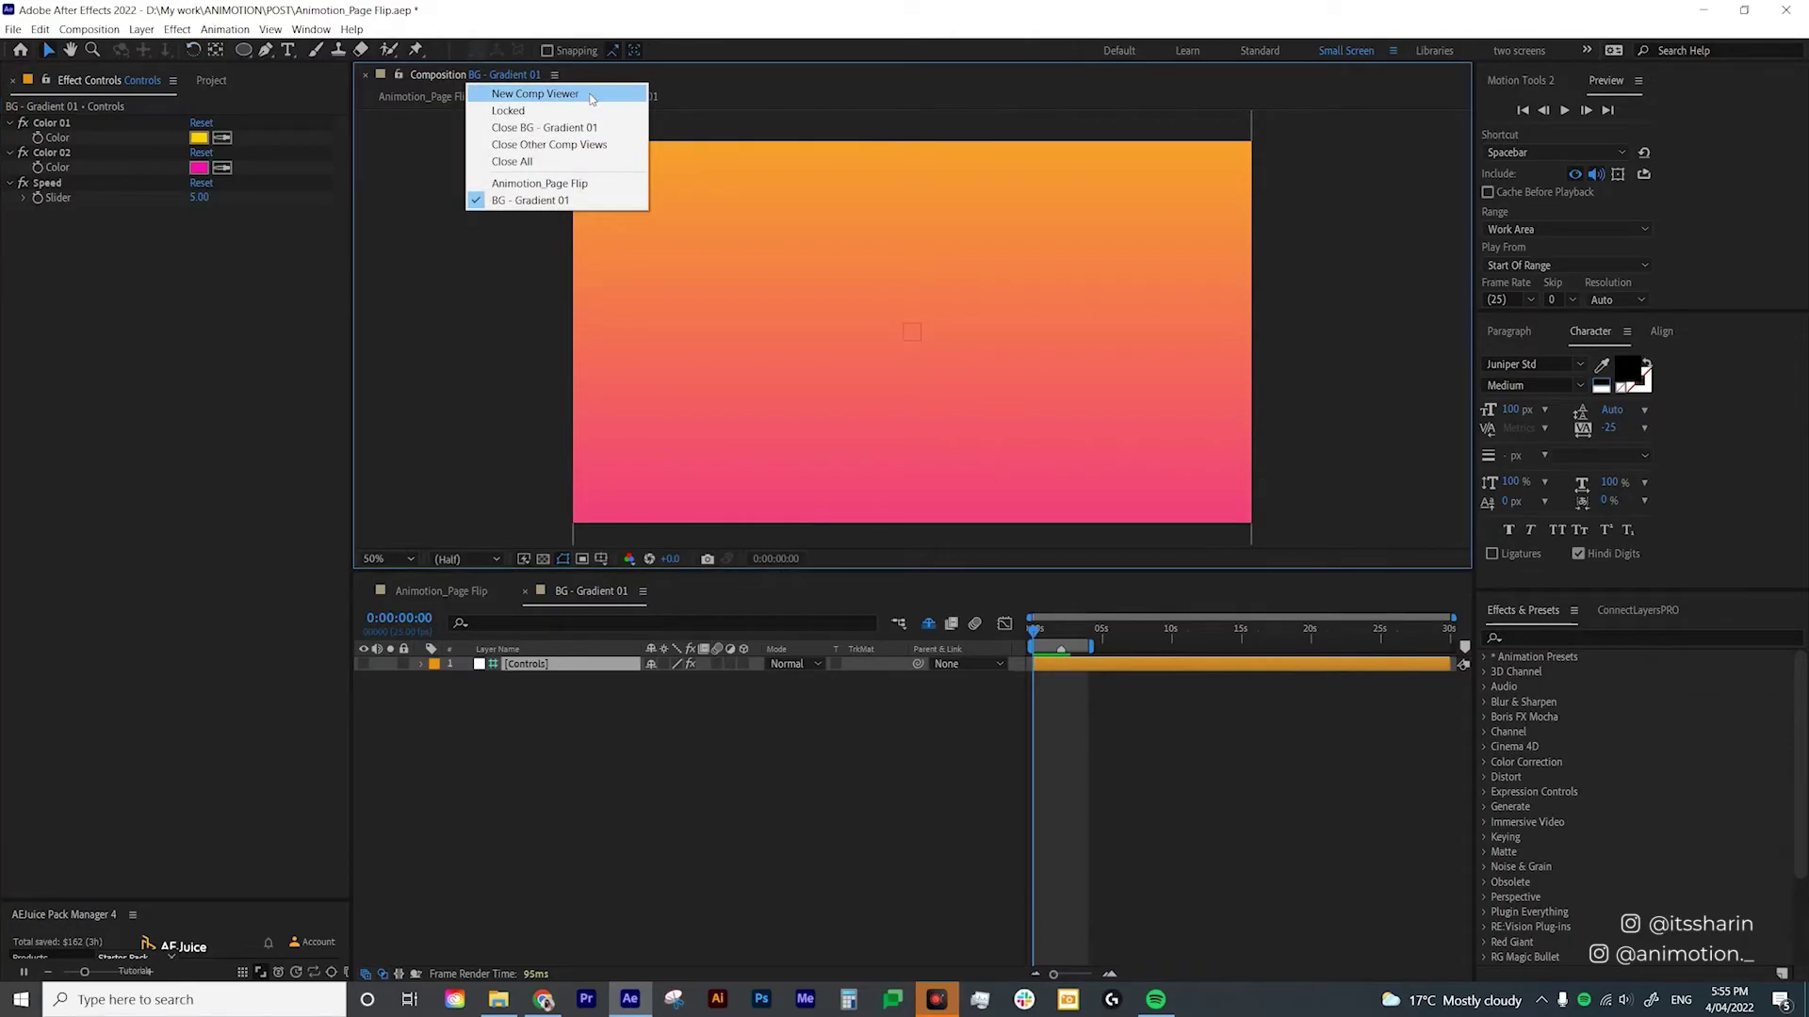
left_click(591, 95)
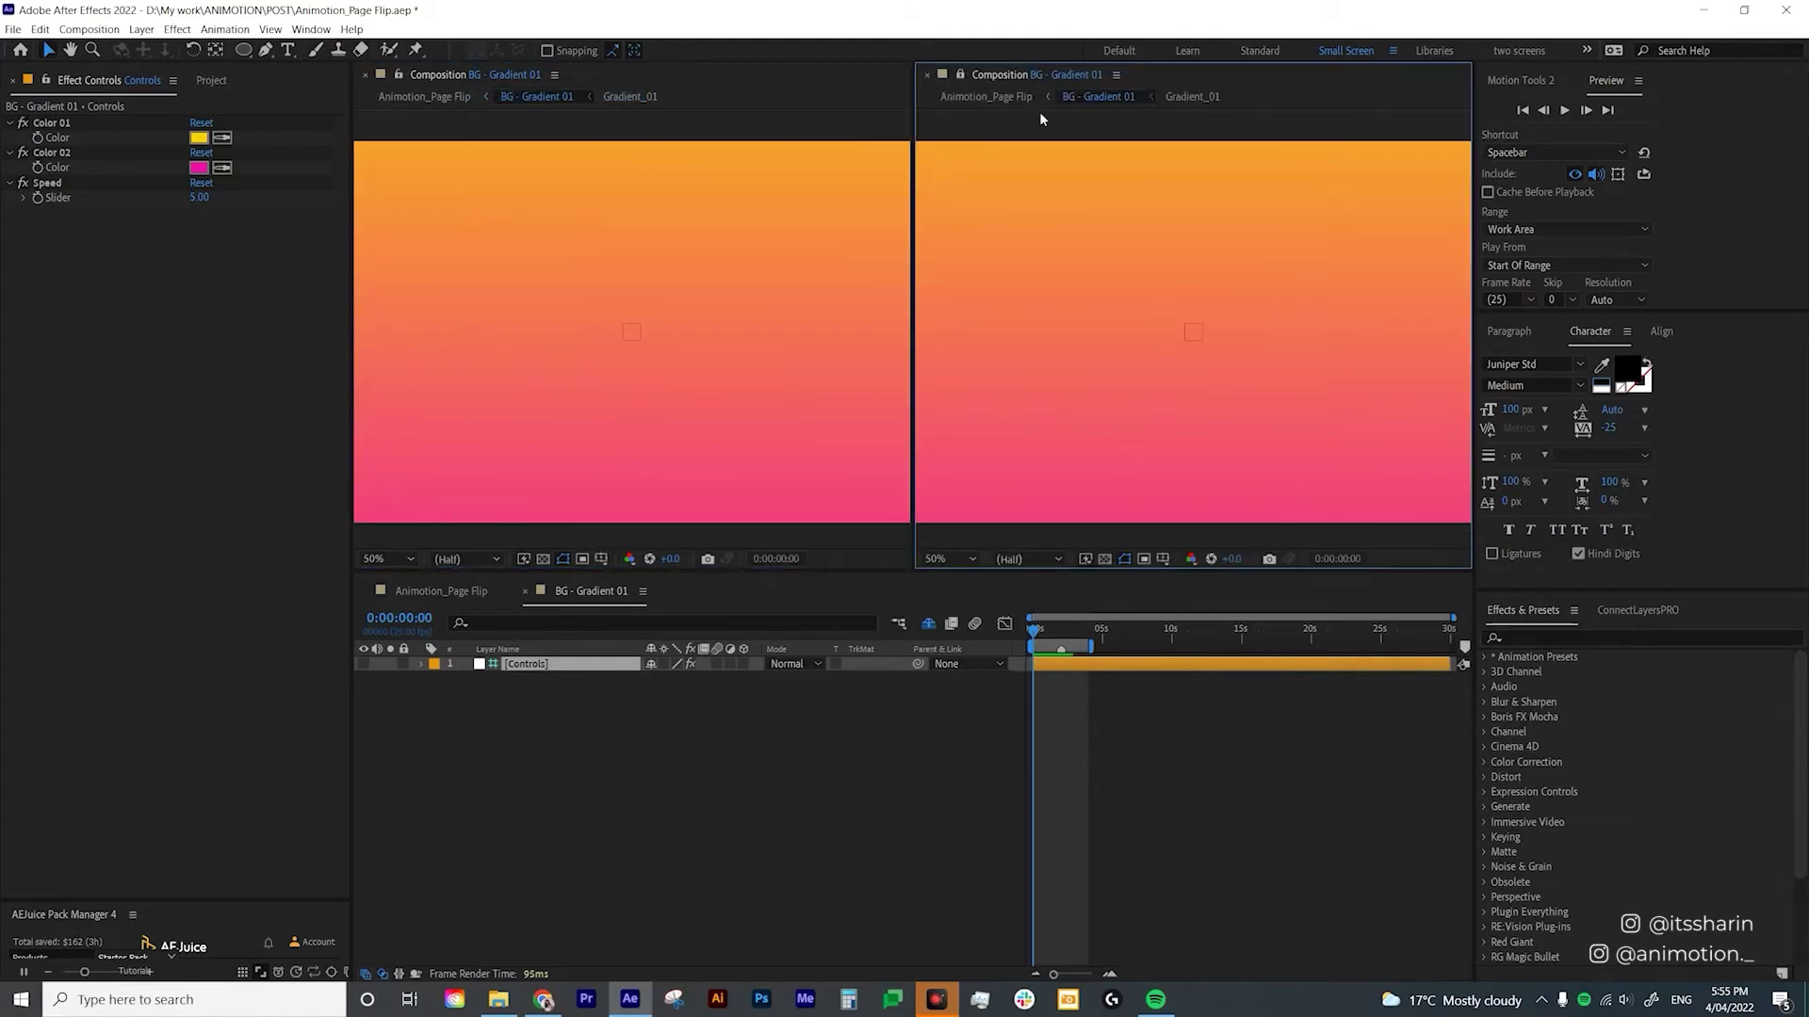
left_click(1080, 81)
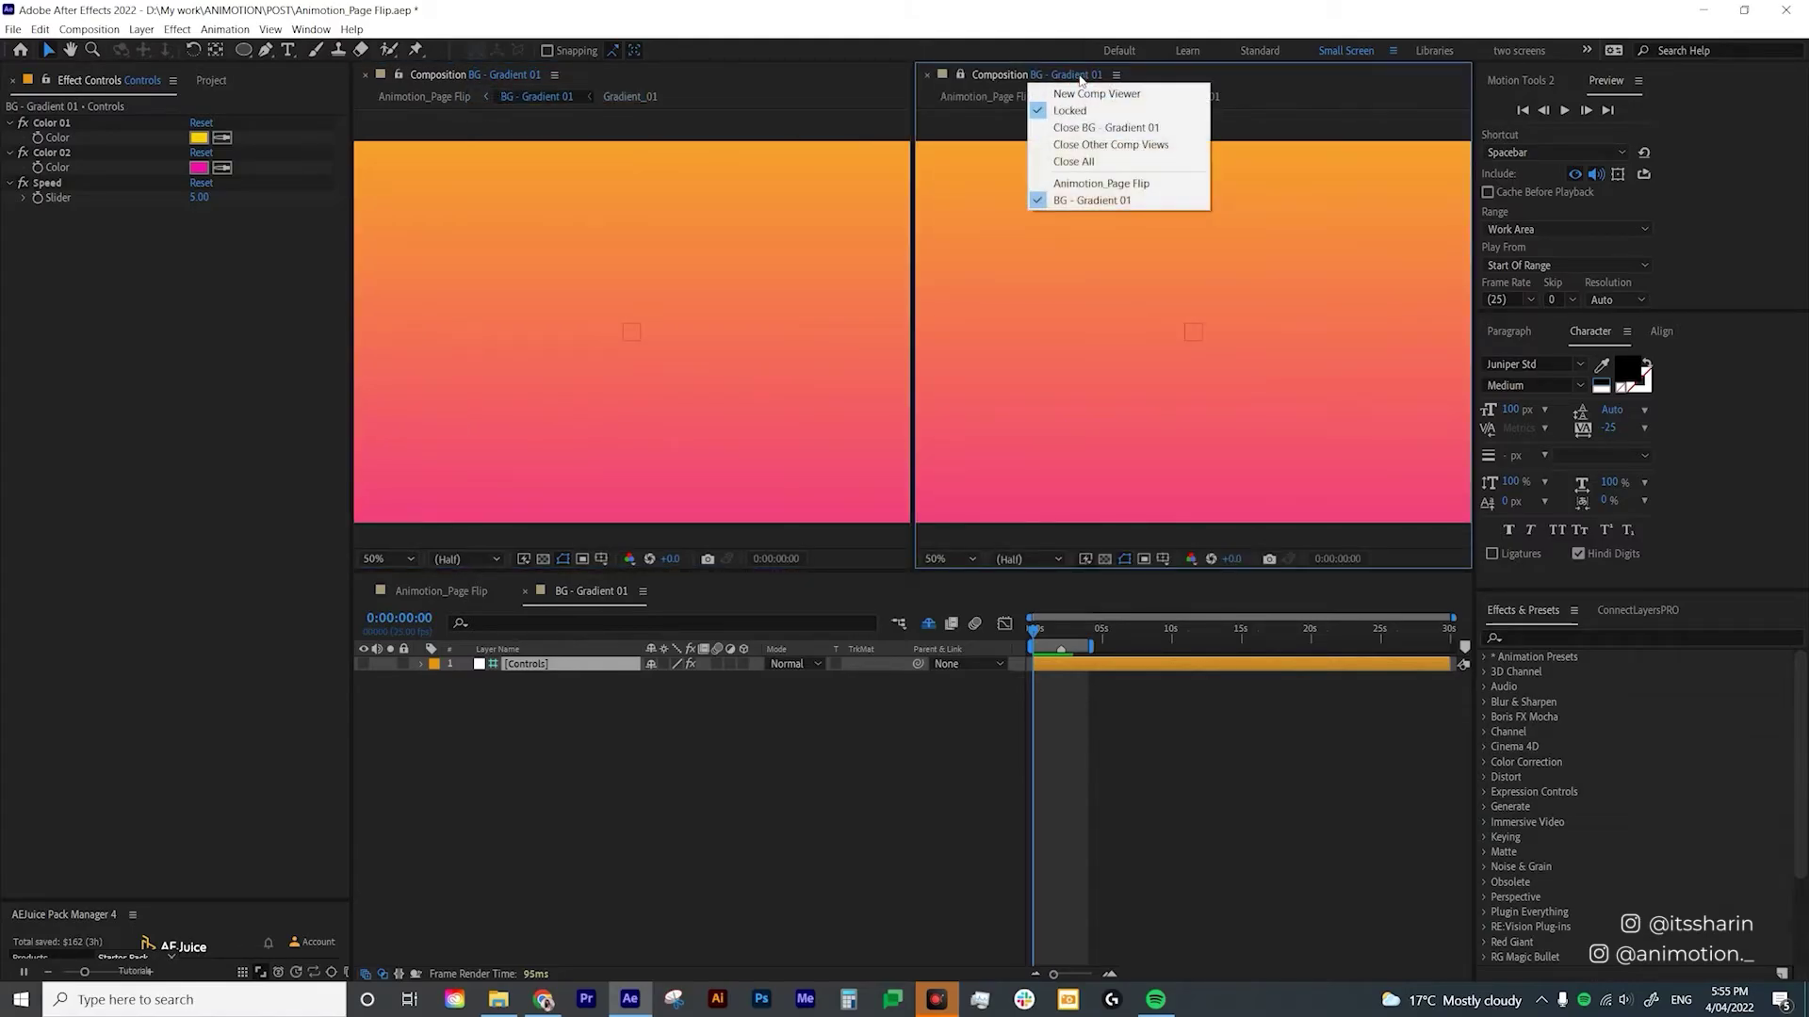
left_click(1158, 186)
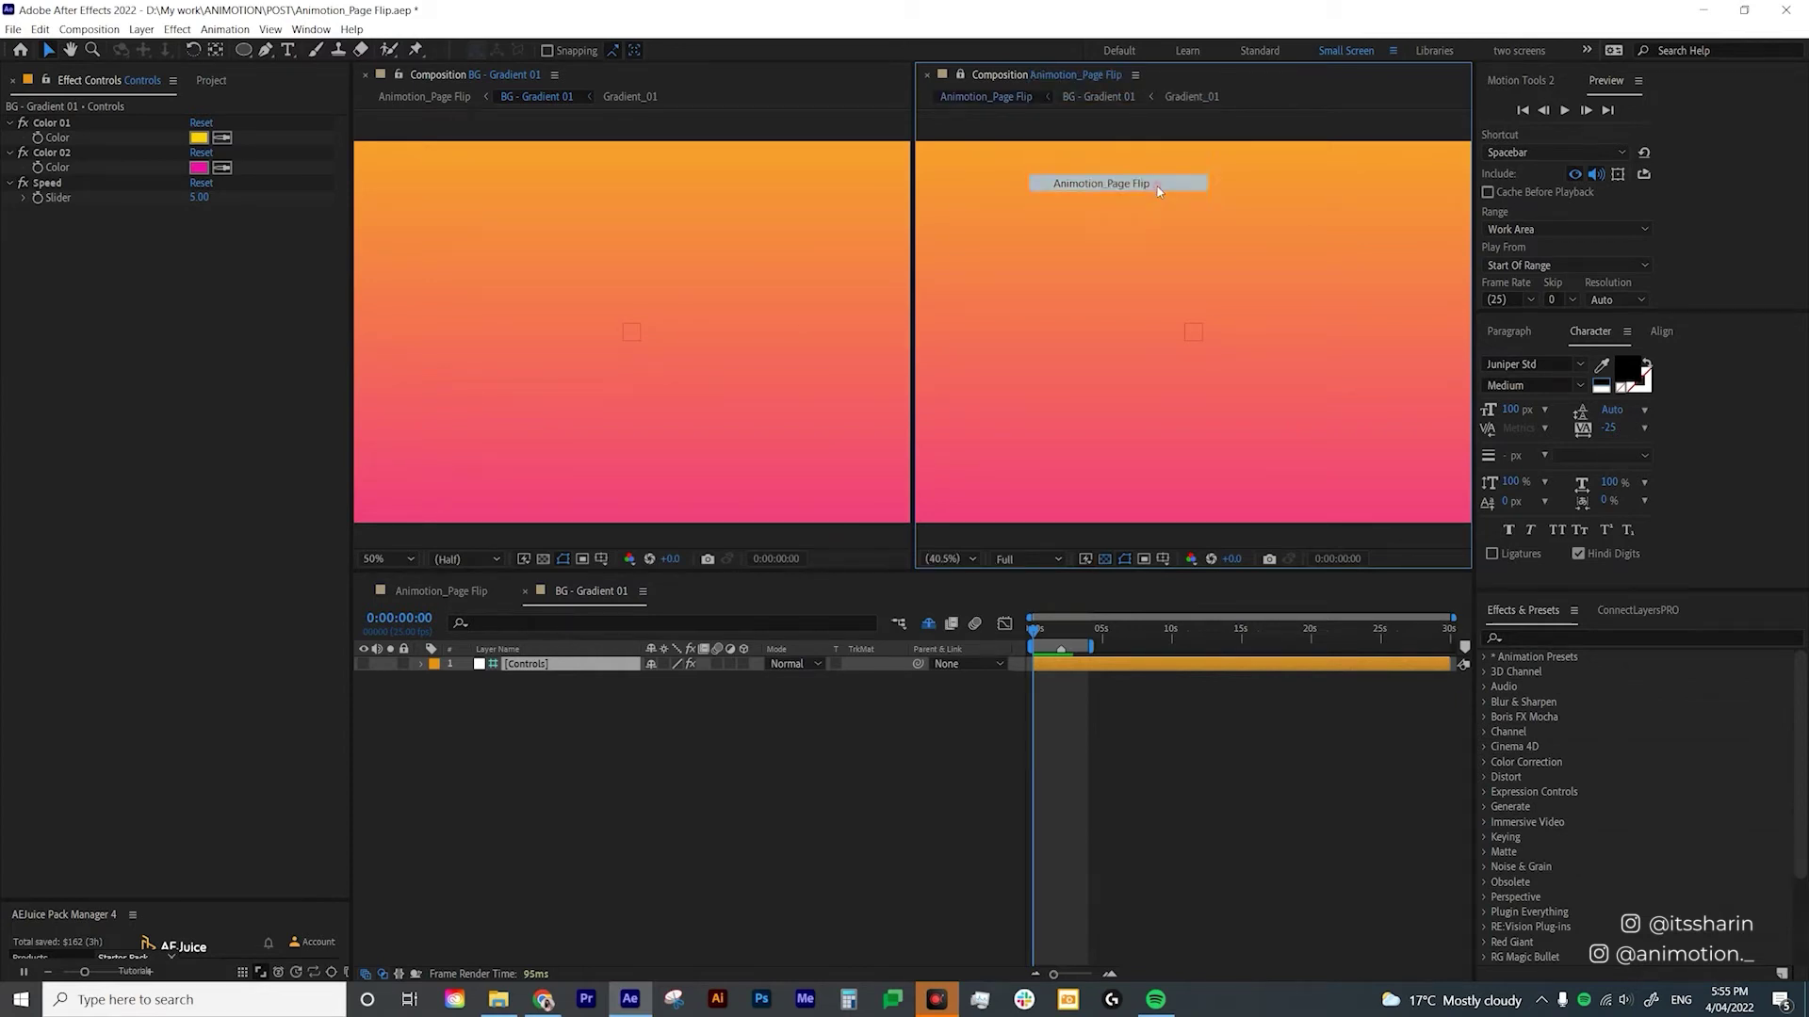
Set the gradient's Color 01 to the light purple swatch and Color 02 to the pale pink swatch by sampling the palette.
left_click(223, 137)
left_click(947, 187)
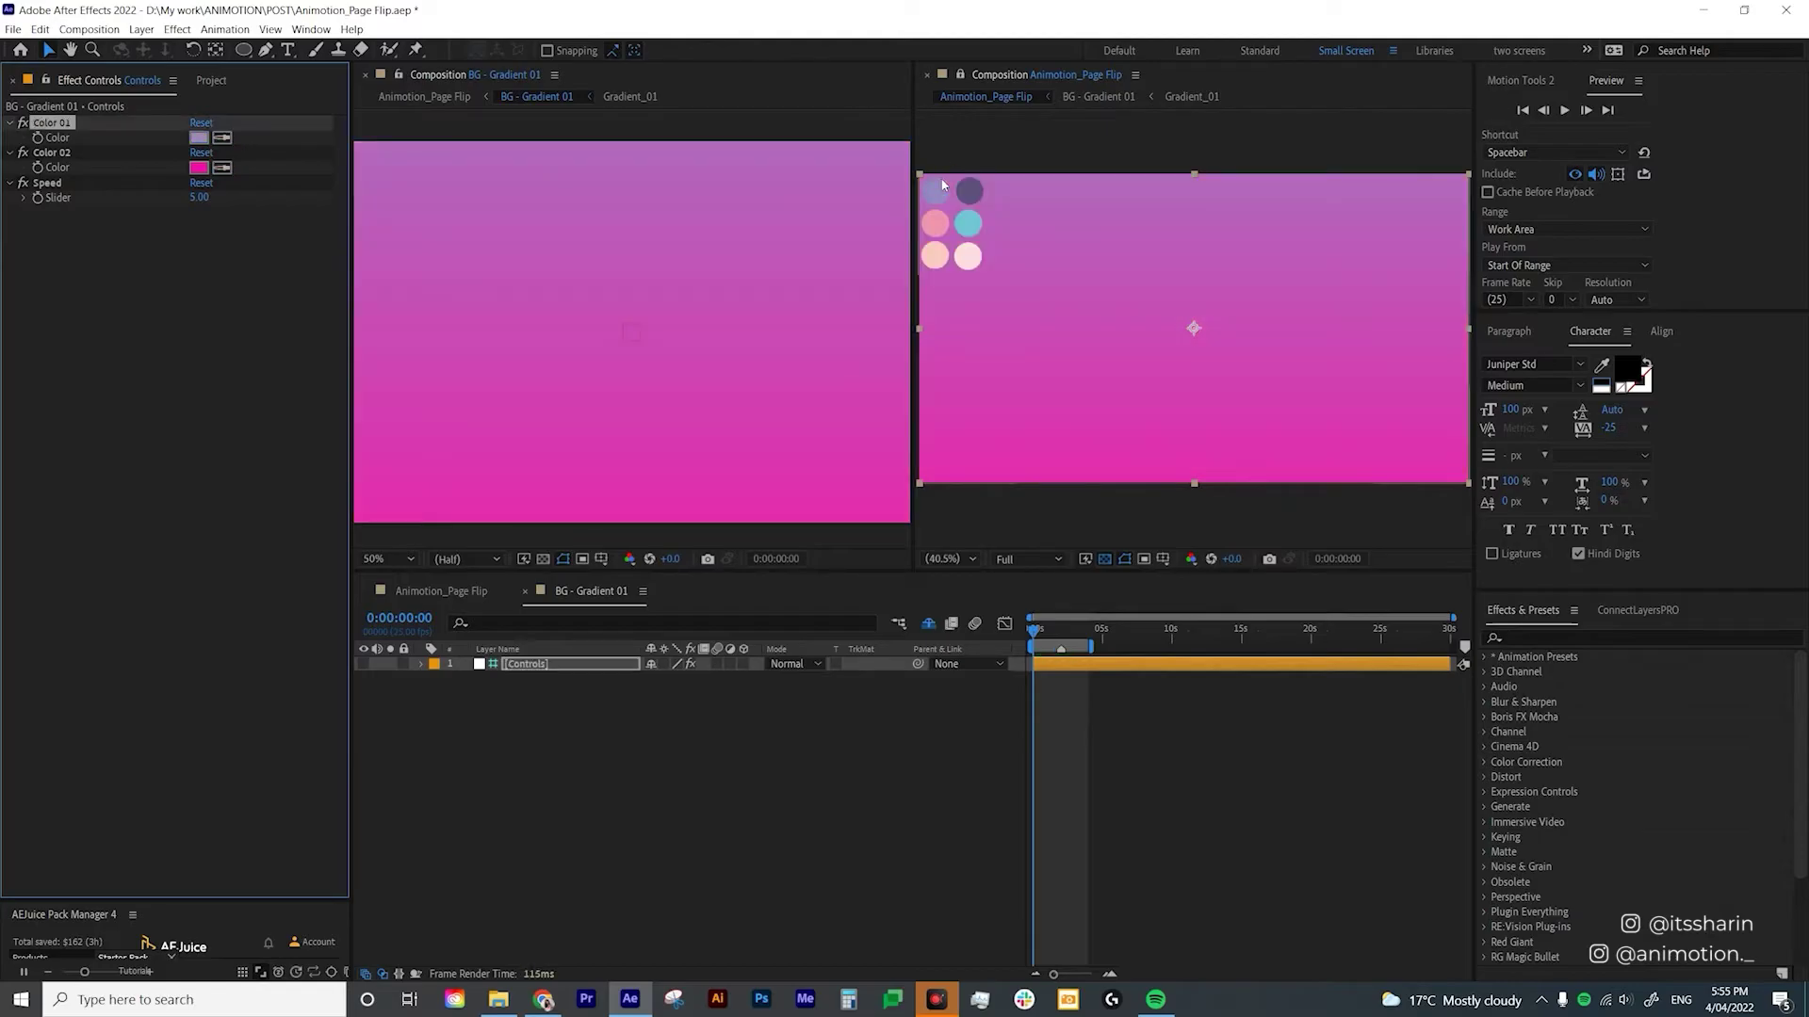
left_click(222, 168)
left_click(968, 252)
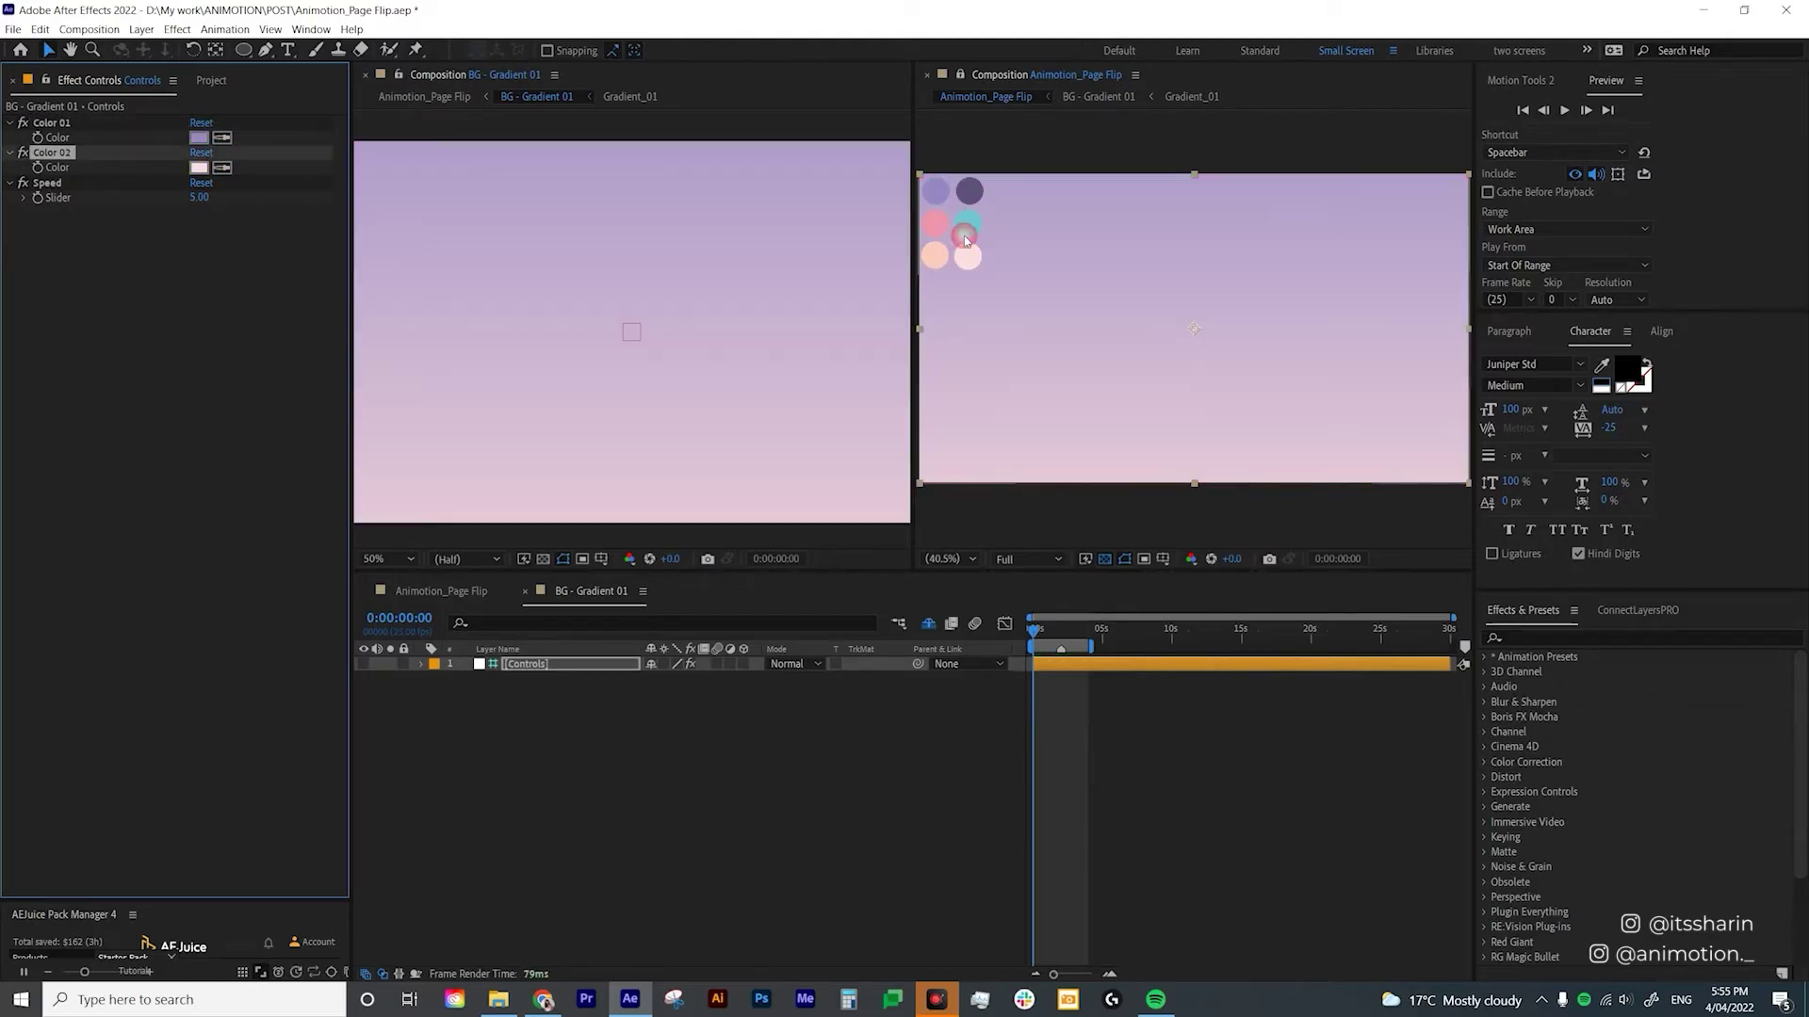
left_click_drag(1041, 633, 1000, 669)
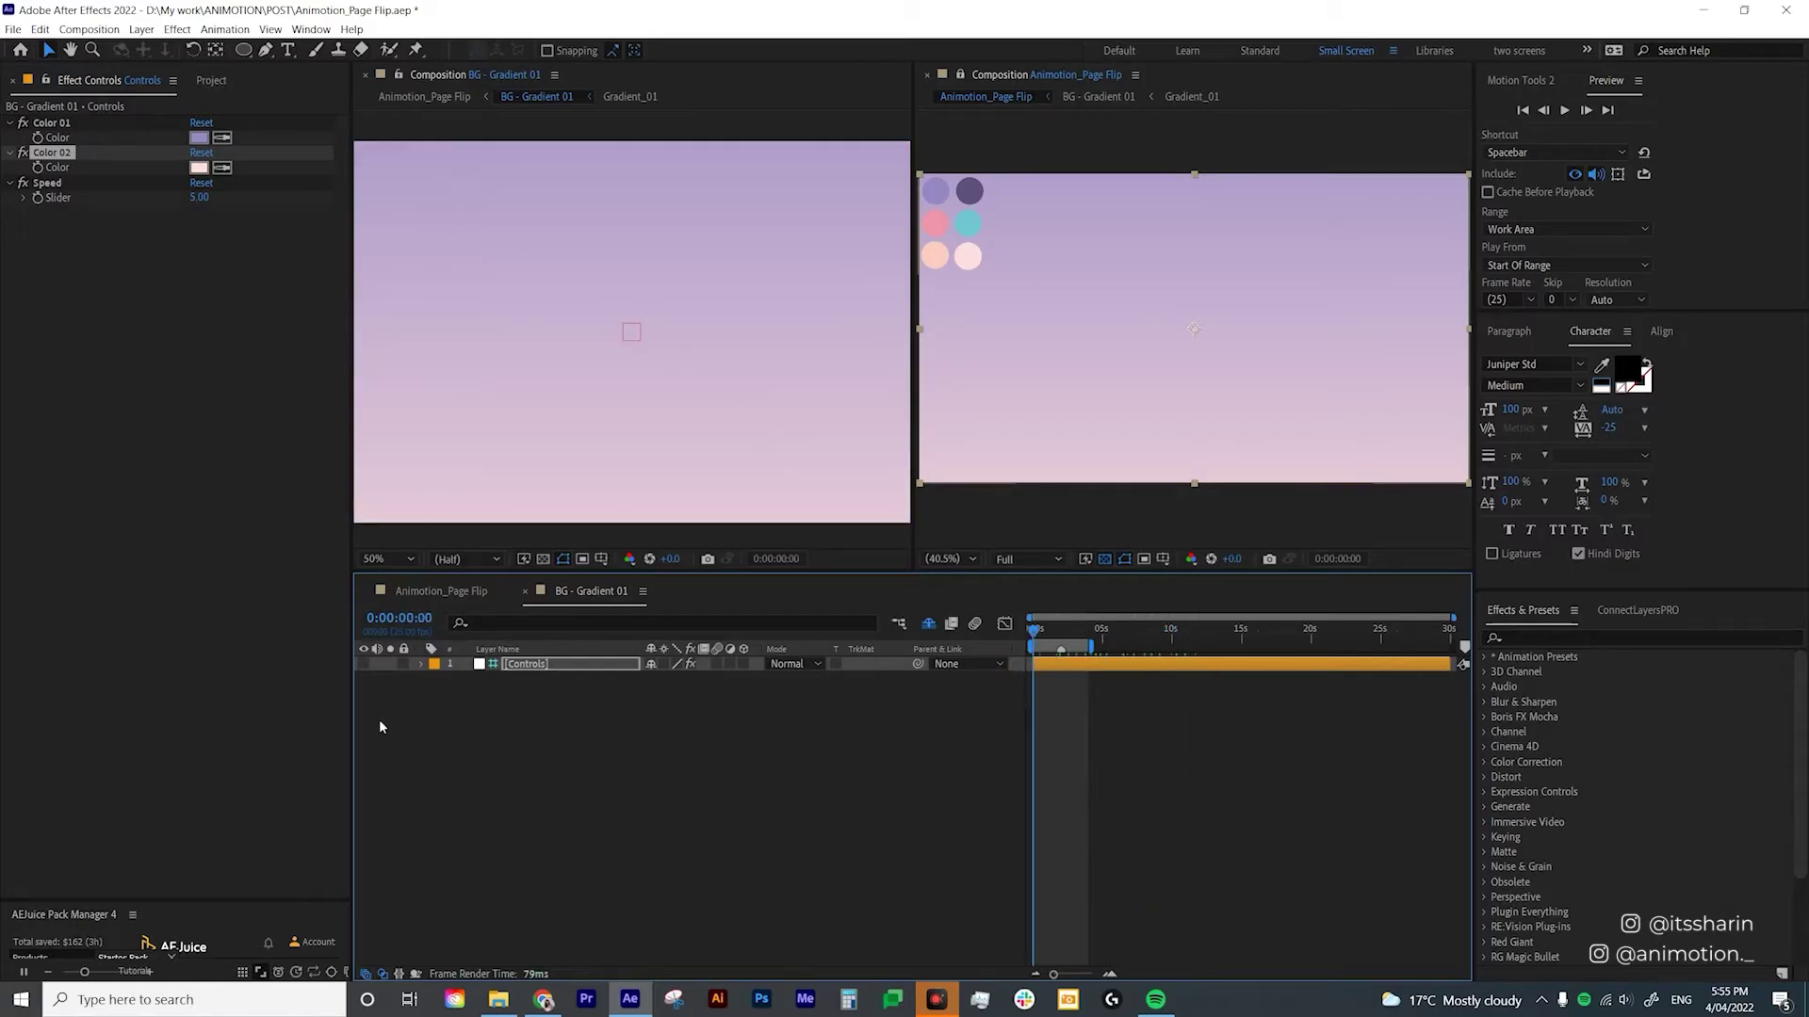
Lock the BG - Gradient 01 layer in the Animotion_Page Flip composition and close the extra composition viewer.
left_click(427, 591)
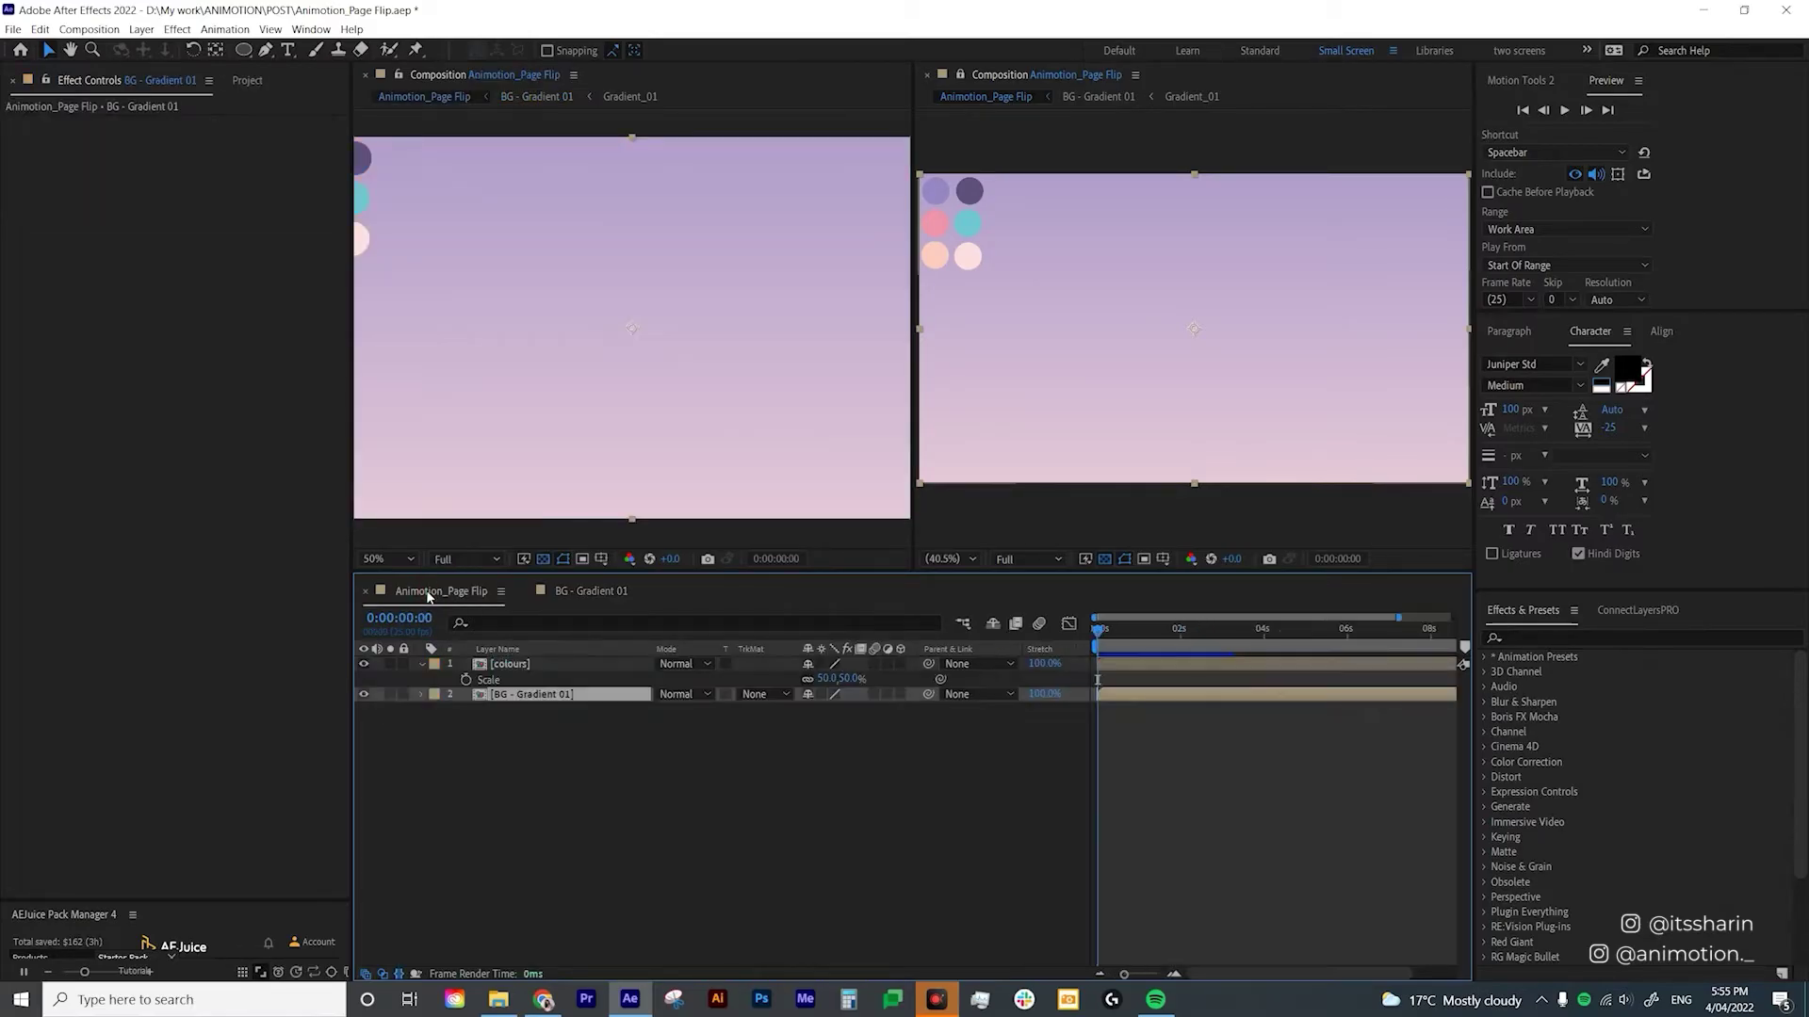
left_click(403, 694)
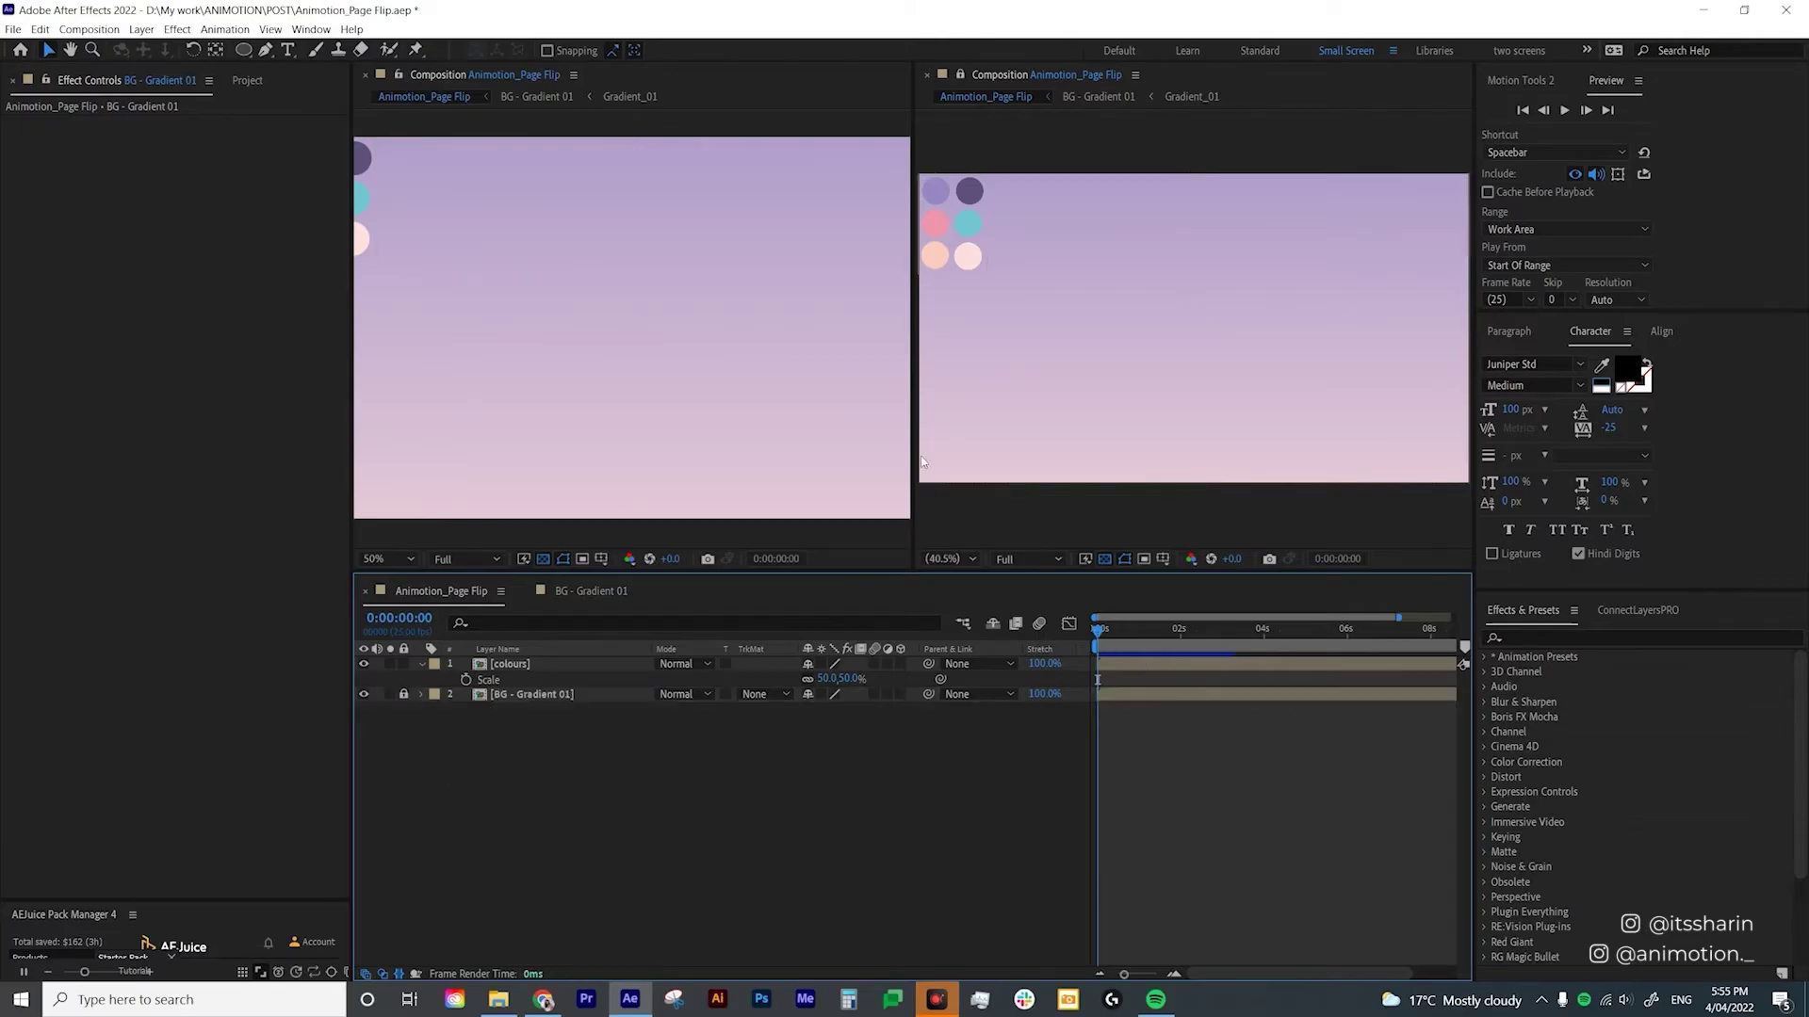
left_click_drag(913, 513, 1098, 495)
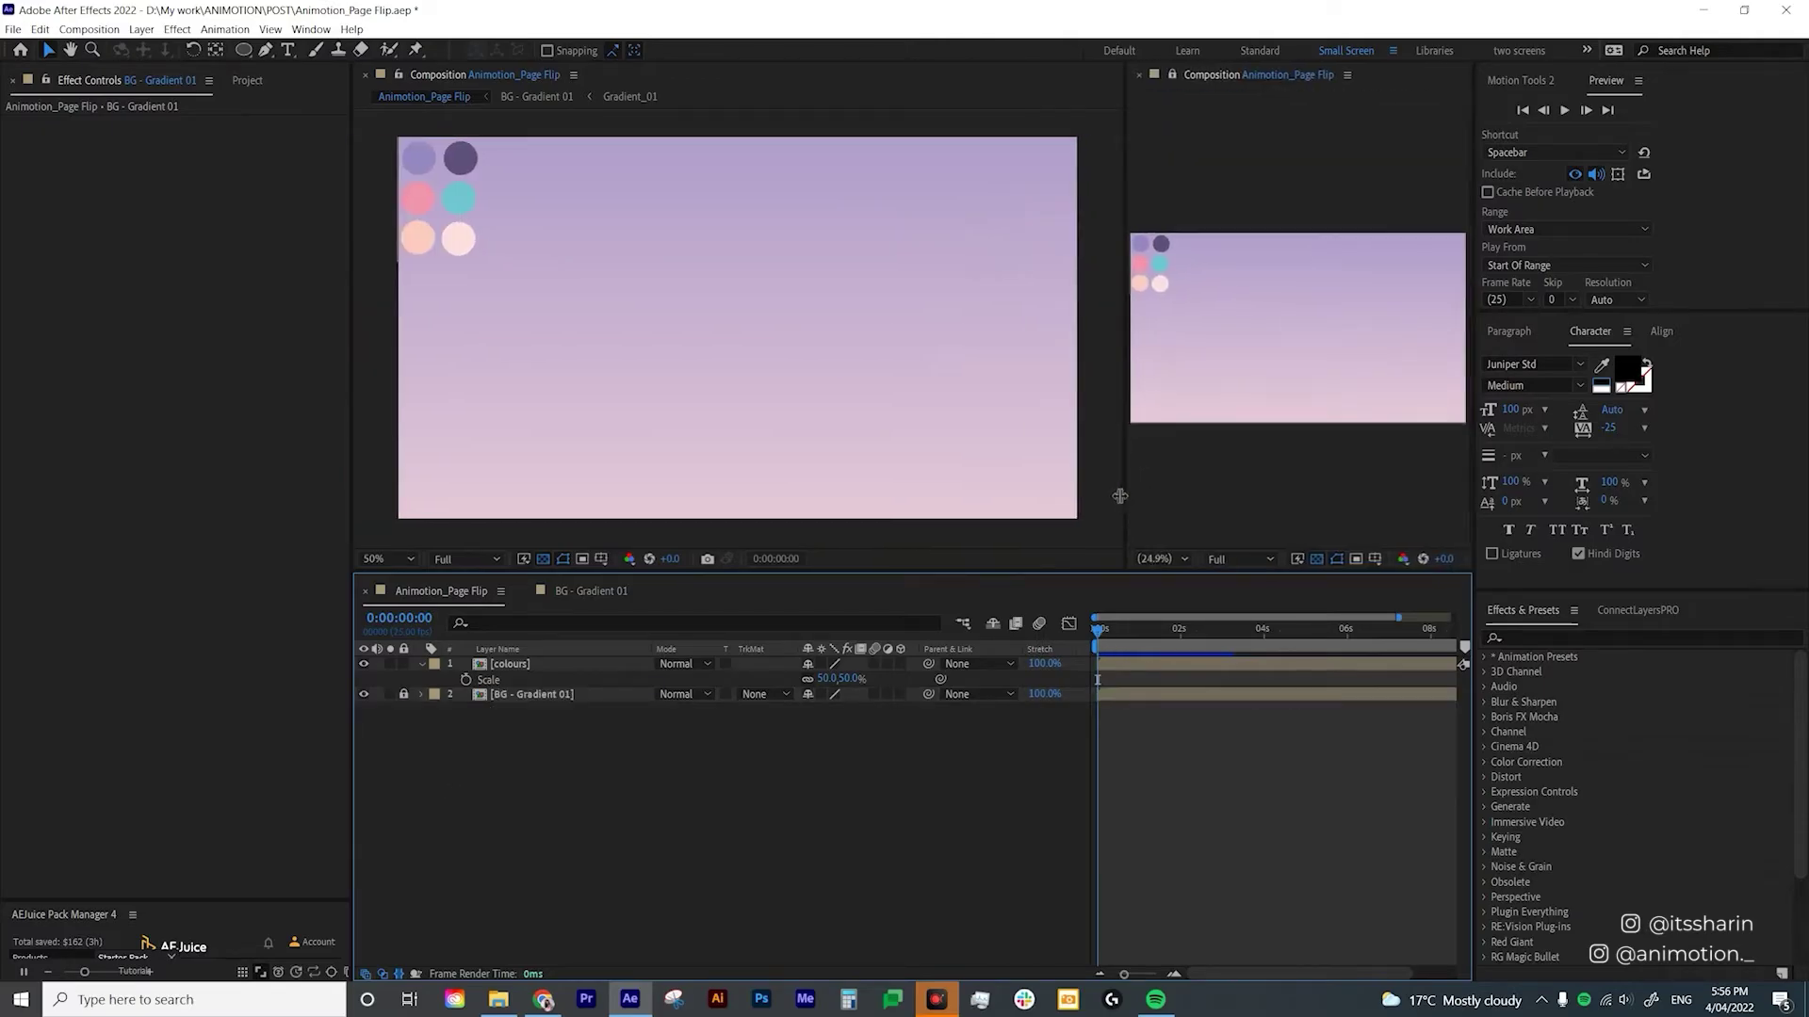
left_click(1109, 74)
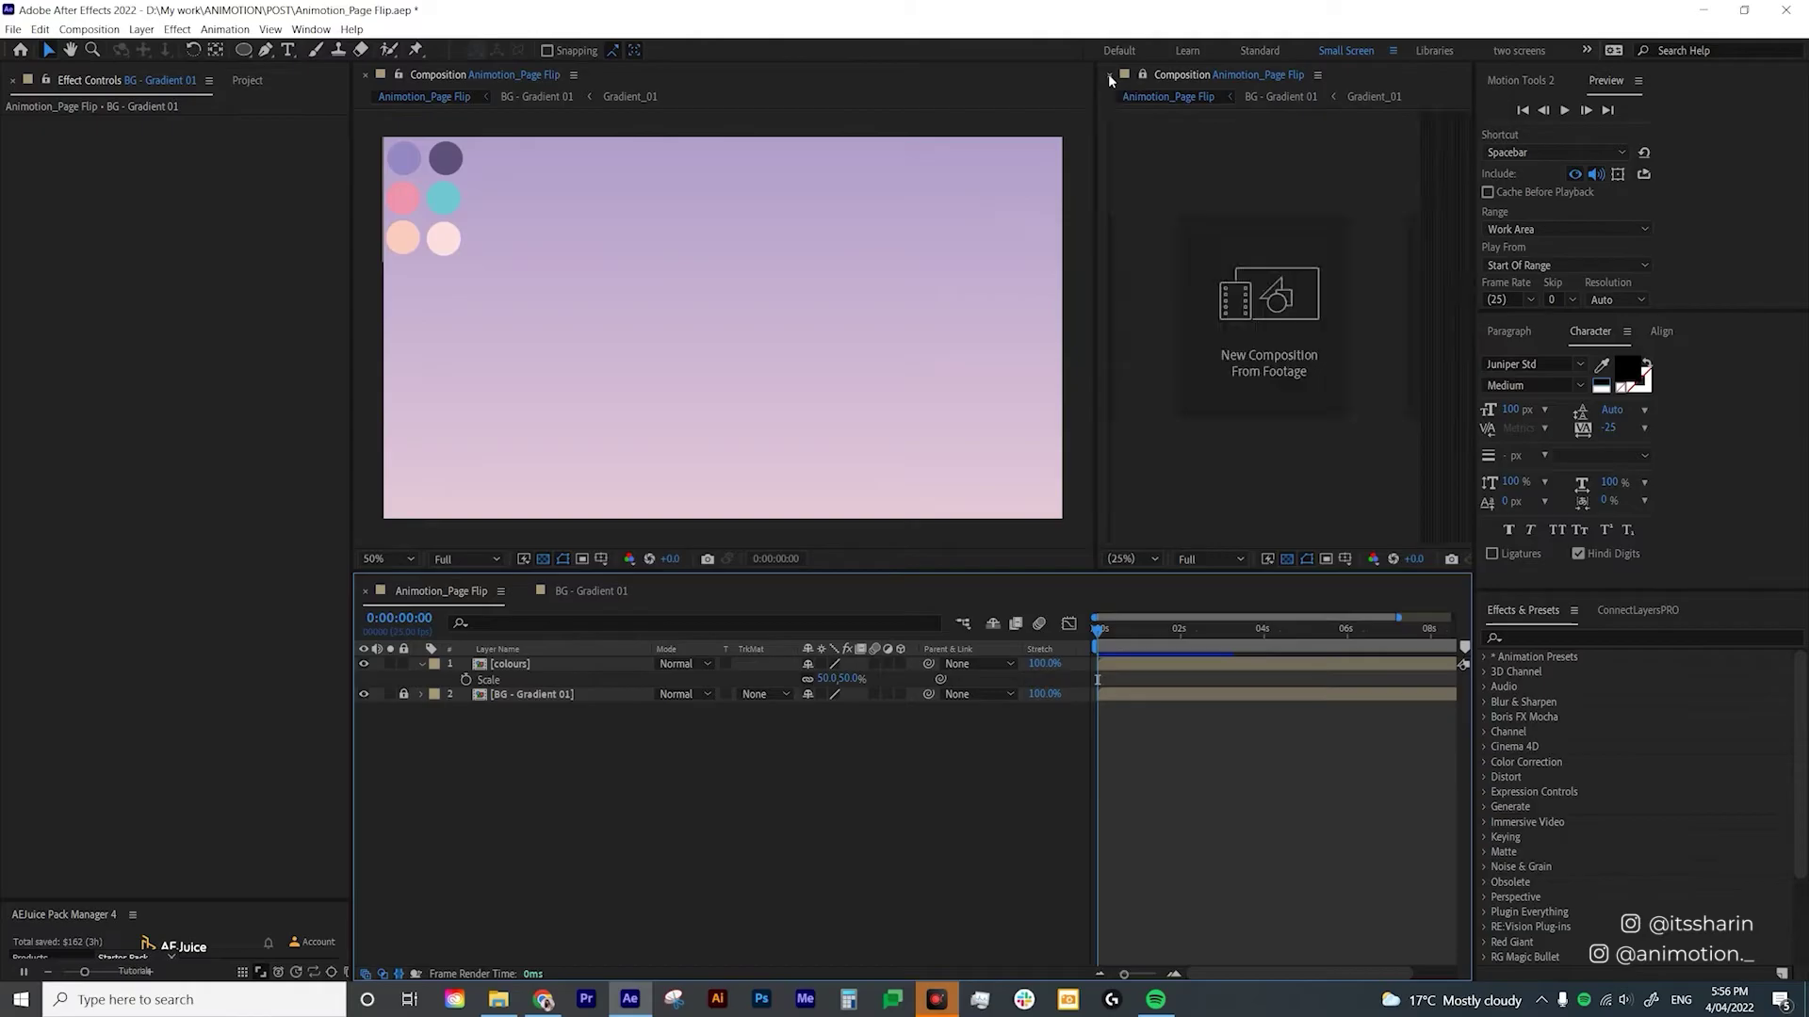
left_click(1110, 73)
Create a solid layer named paper1 in Animotion_Page Flip, 1080 px wide and 1280 px high.
right_click(544, 845)
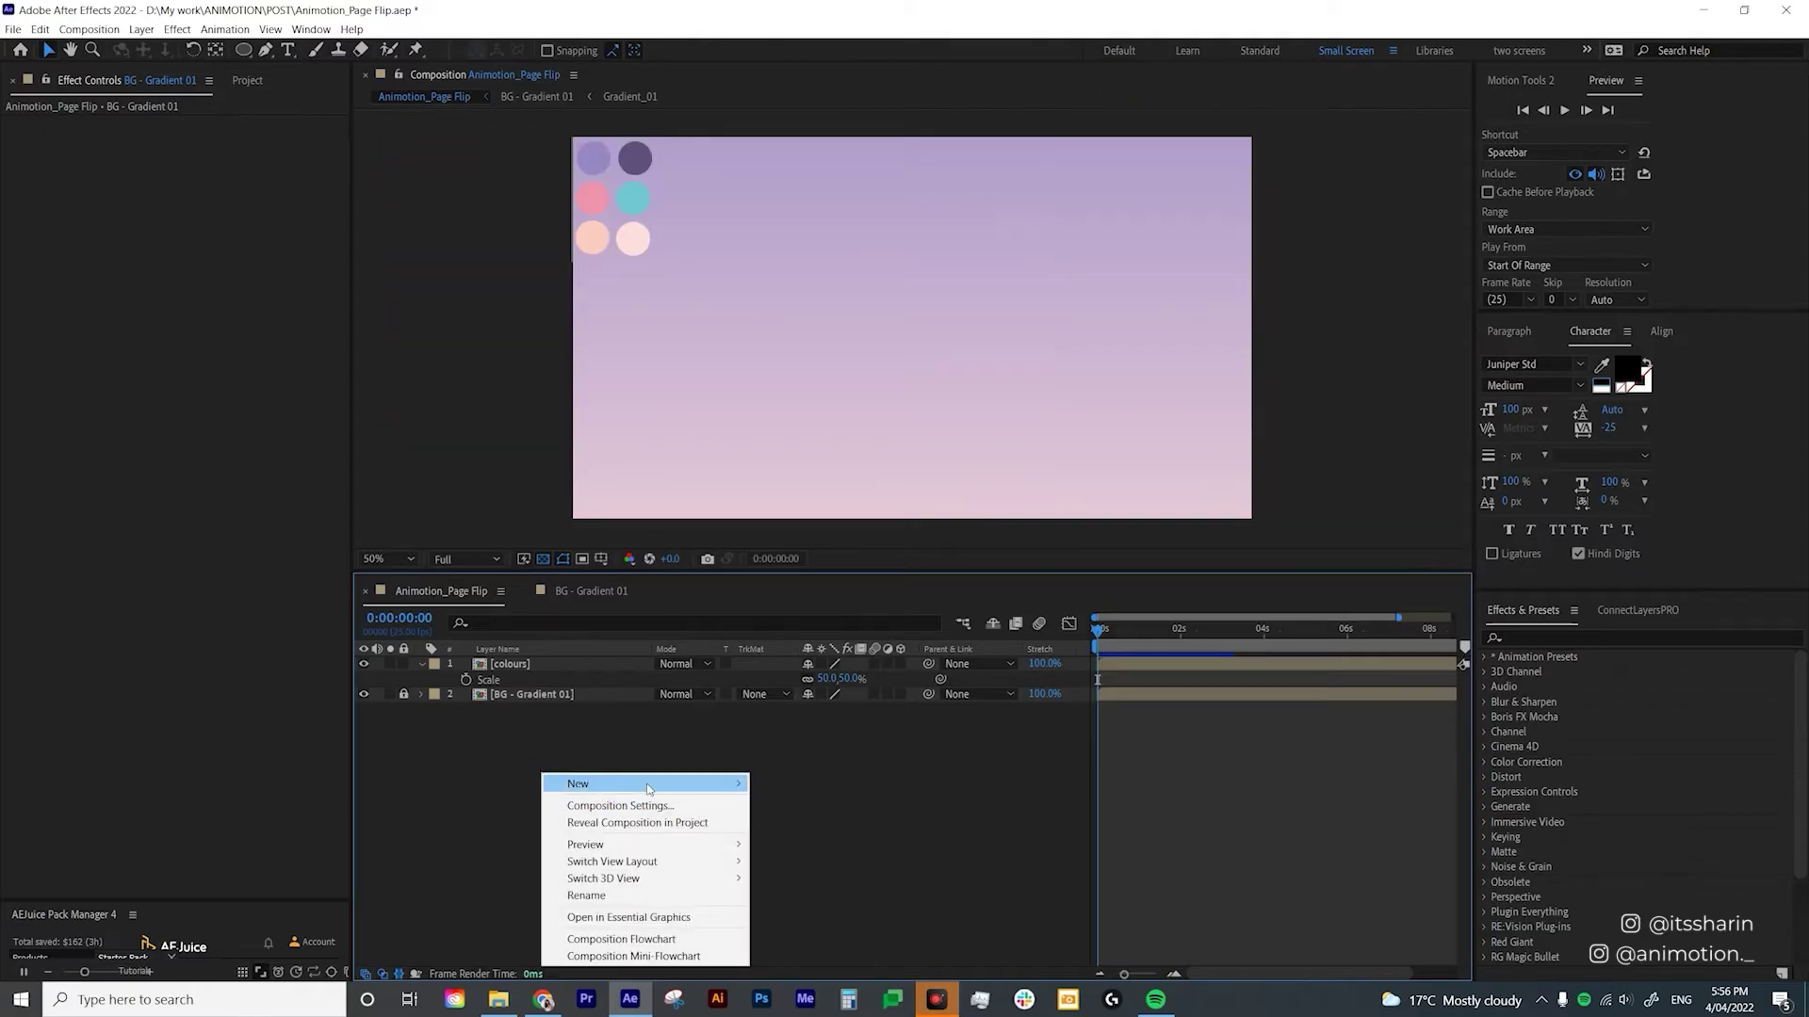
mouse_move(697, 794)
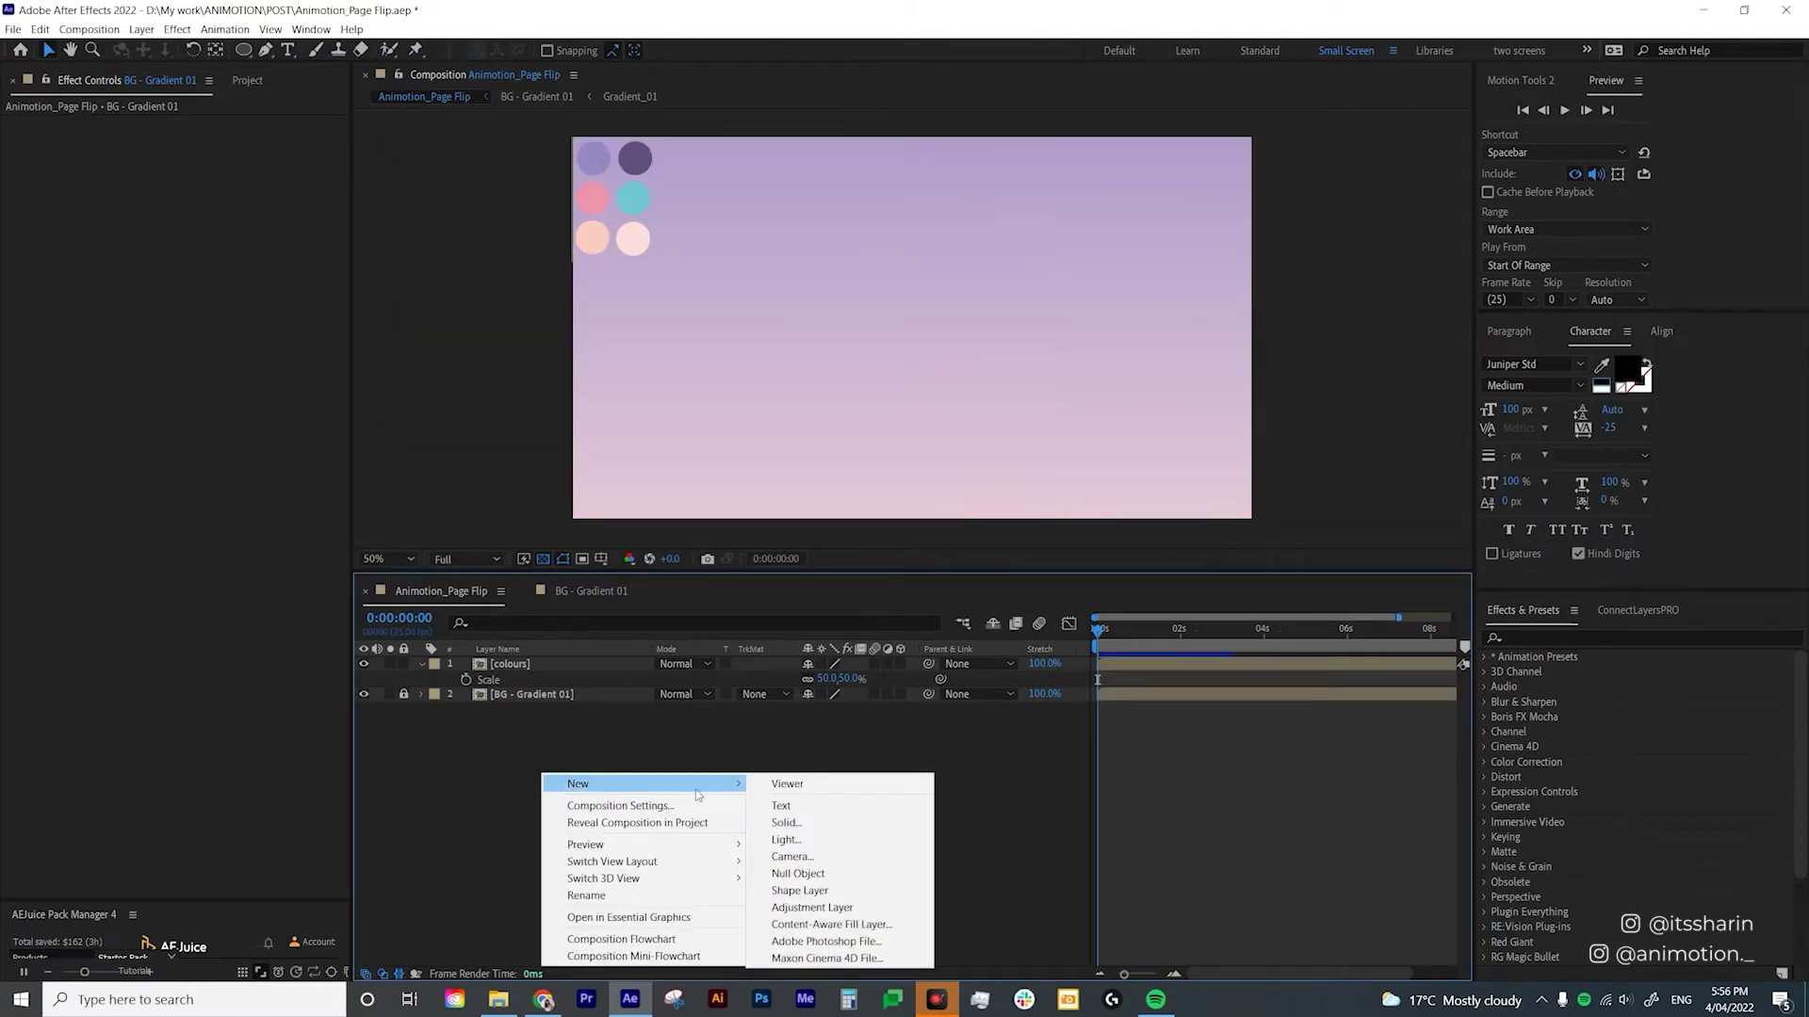
left_click(788, 823)
type("paper")
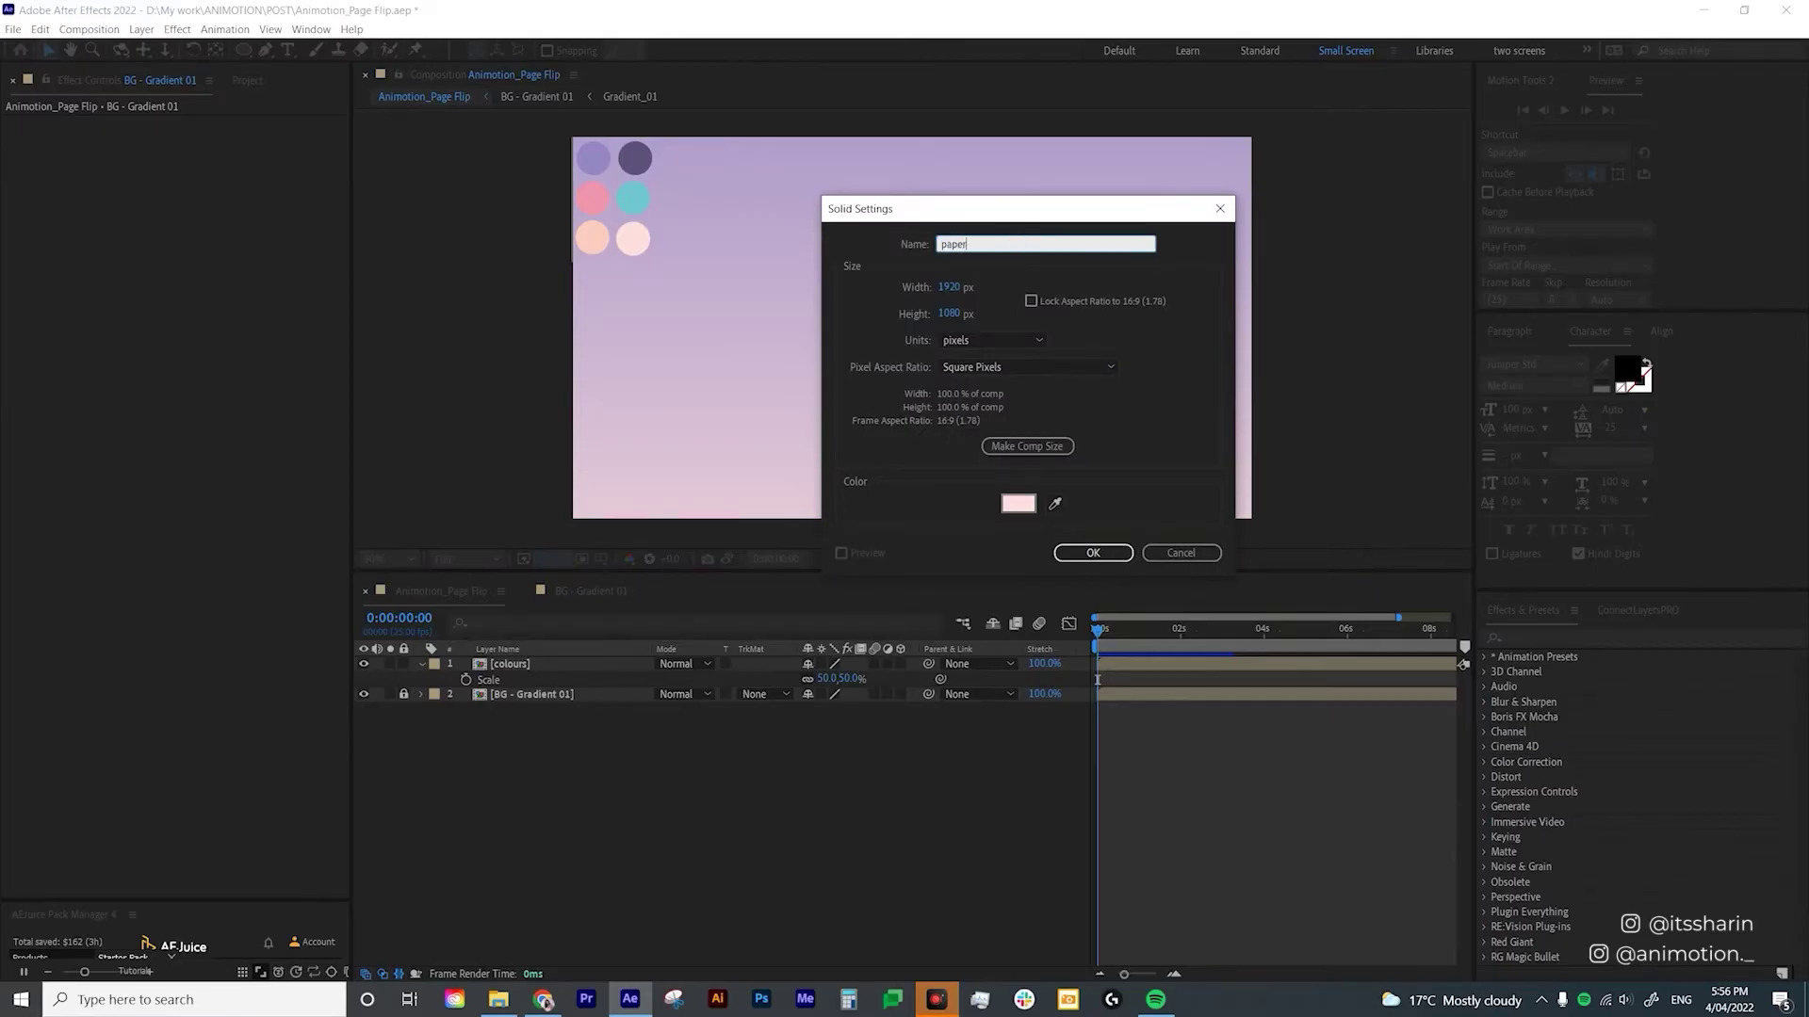
left_click(949, 287)
type("1080")
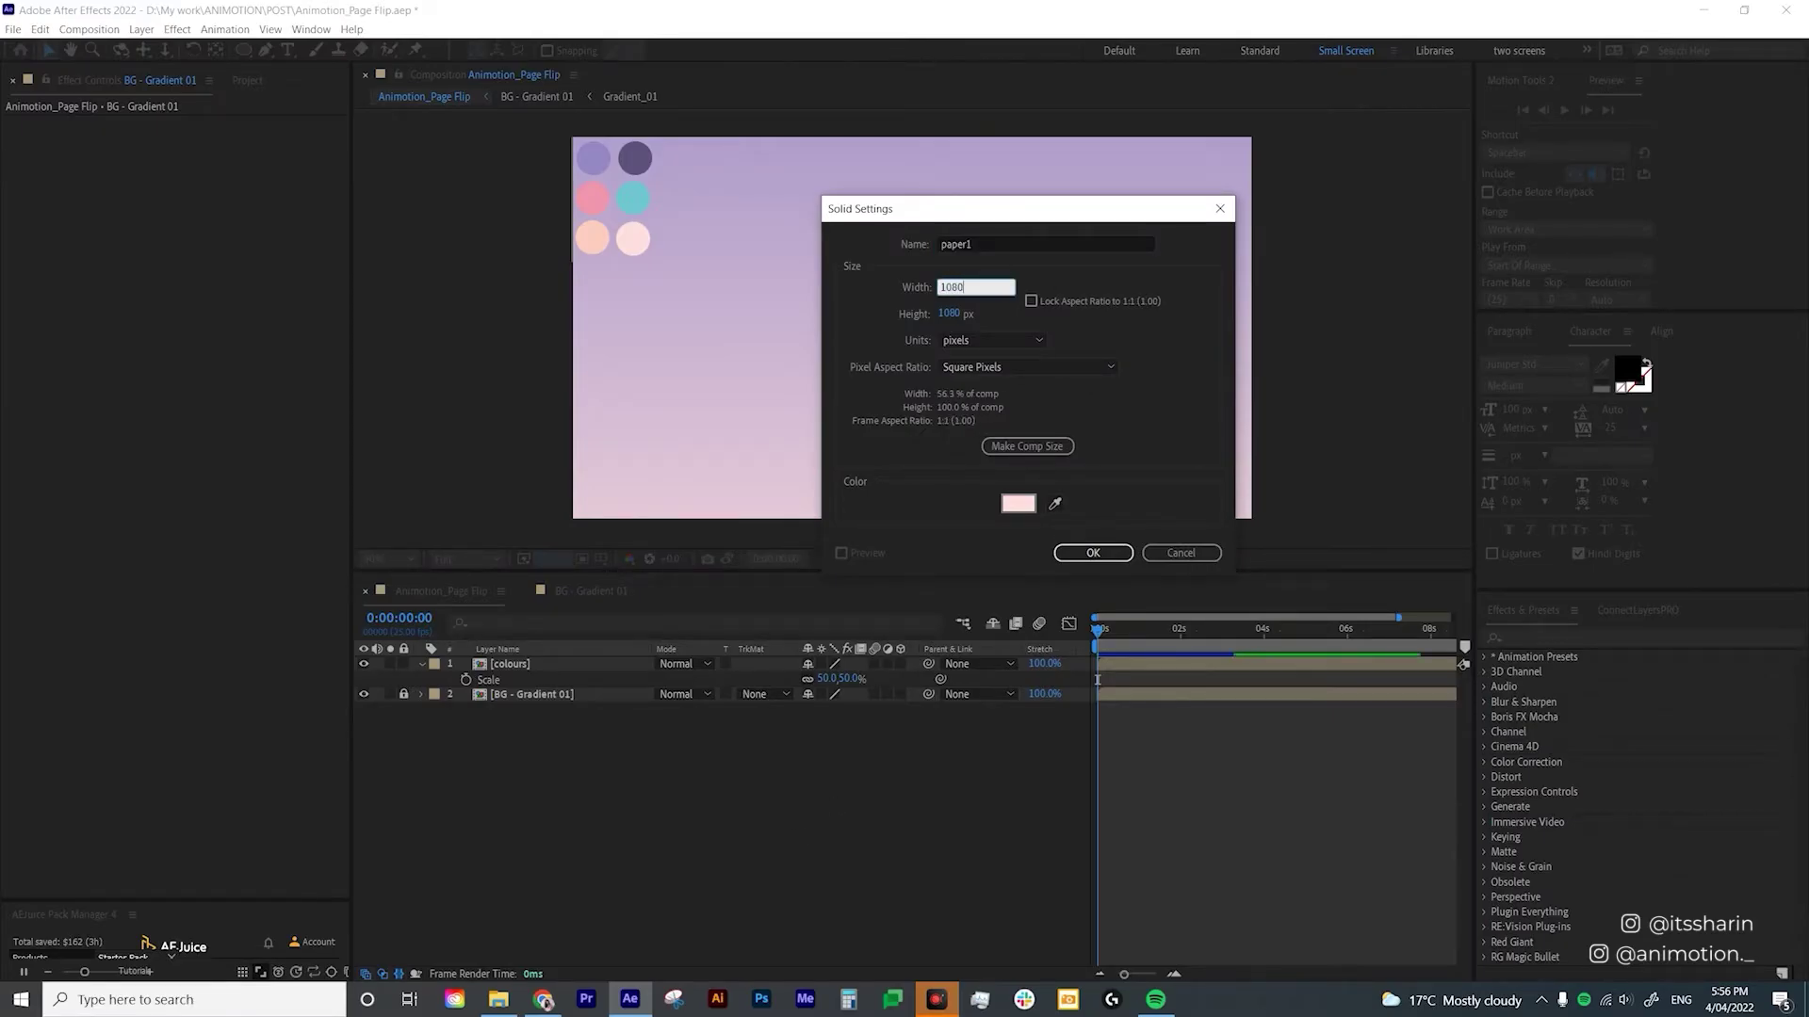
key("Tab")
type("120")
key("BackSpace")
type("80")
left_click(1055, 506)
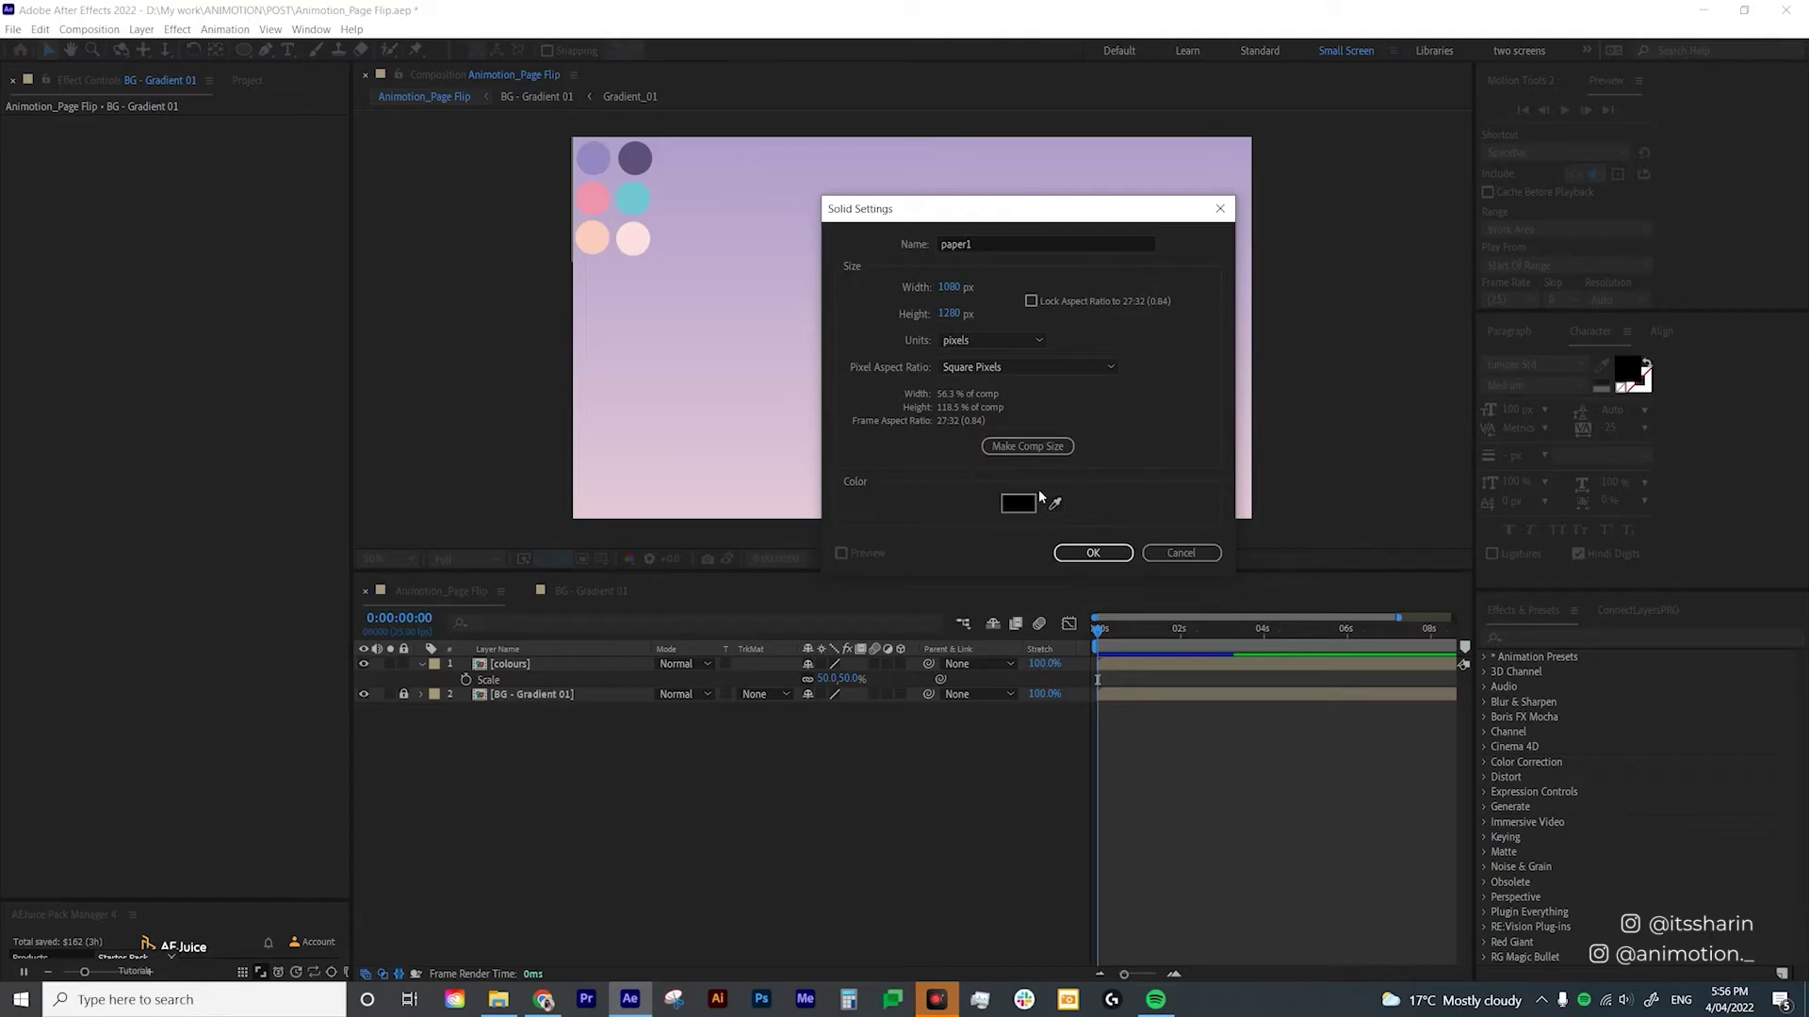
left_click(632, 226)
left_click(1093, 553)
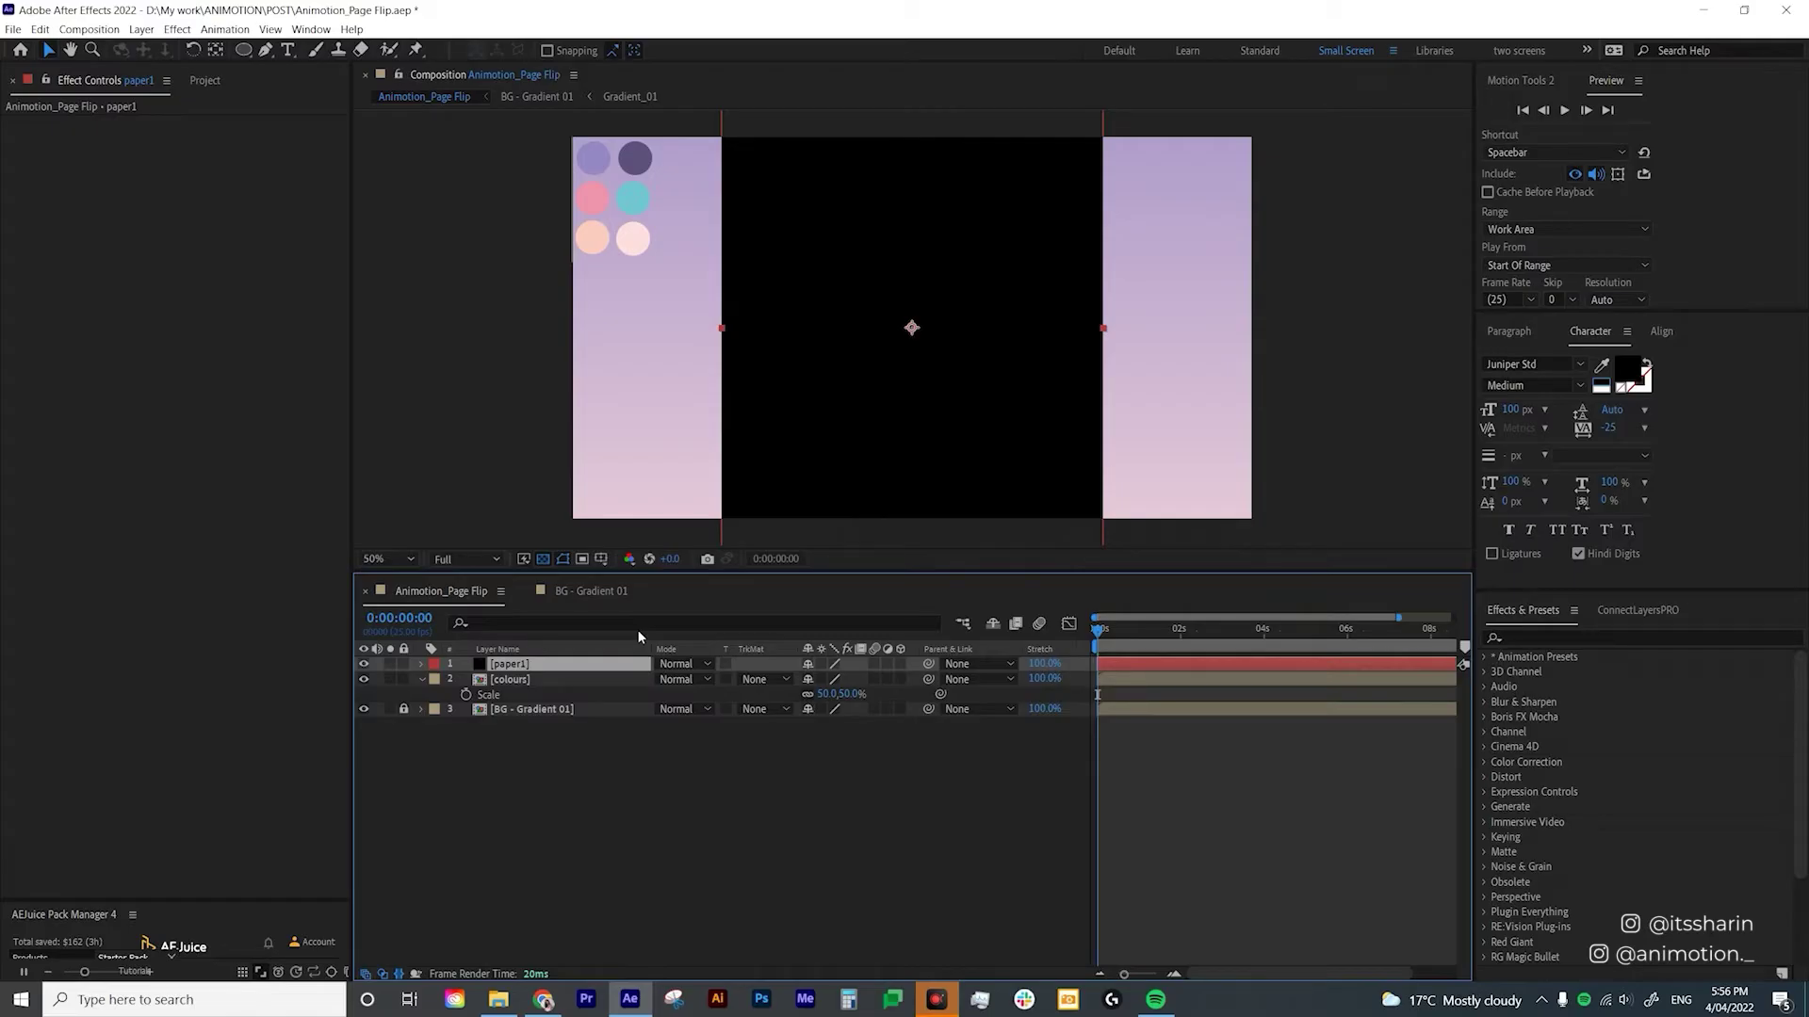
Recolour the paper1 solid with the pale pink sampled from the palette in its Solid Settings.
key("ctrl+shift+y")
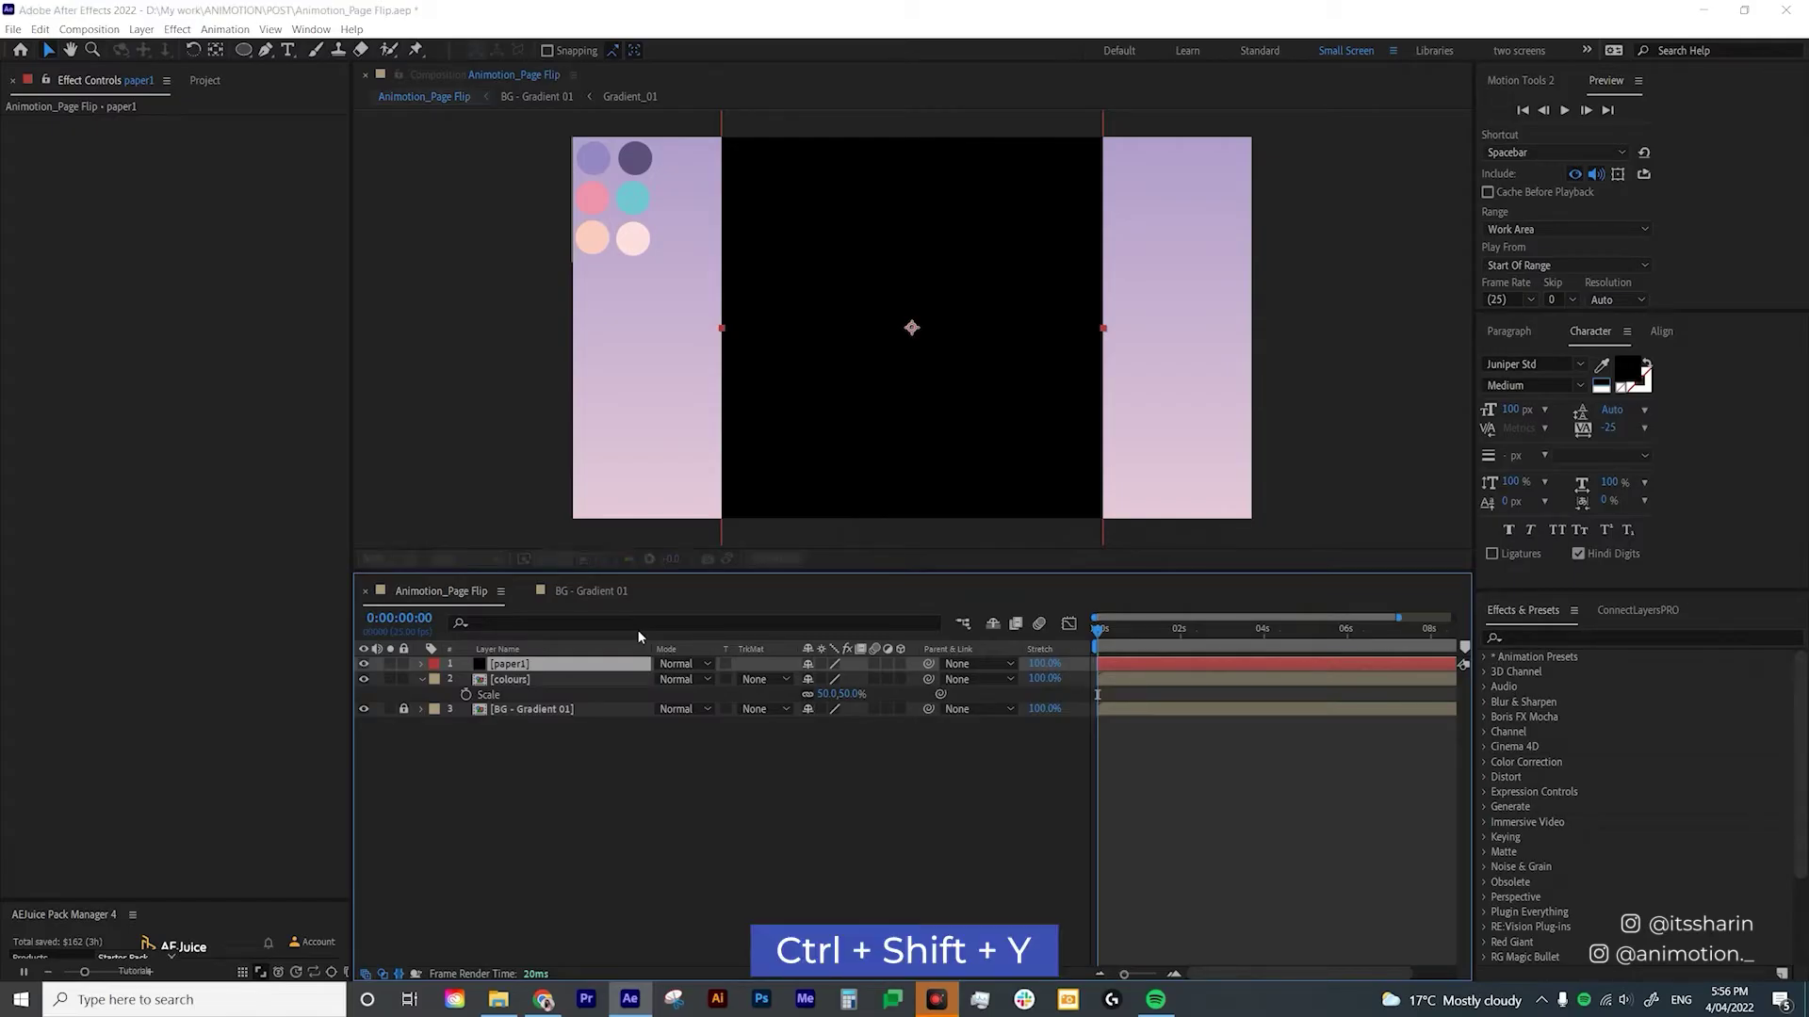
left_click(632, 791)
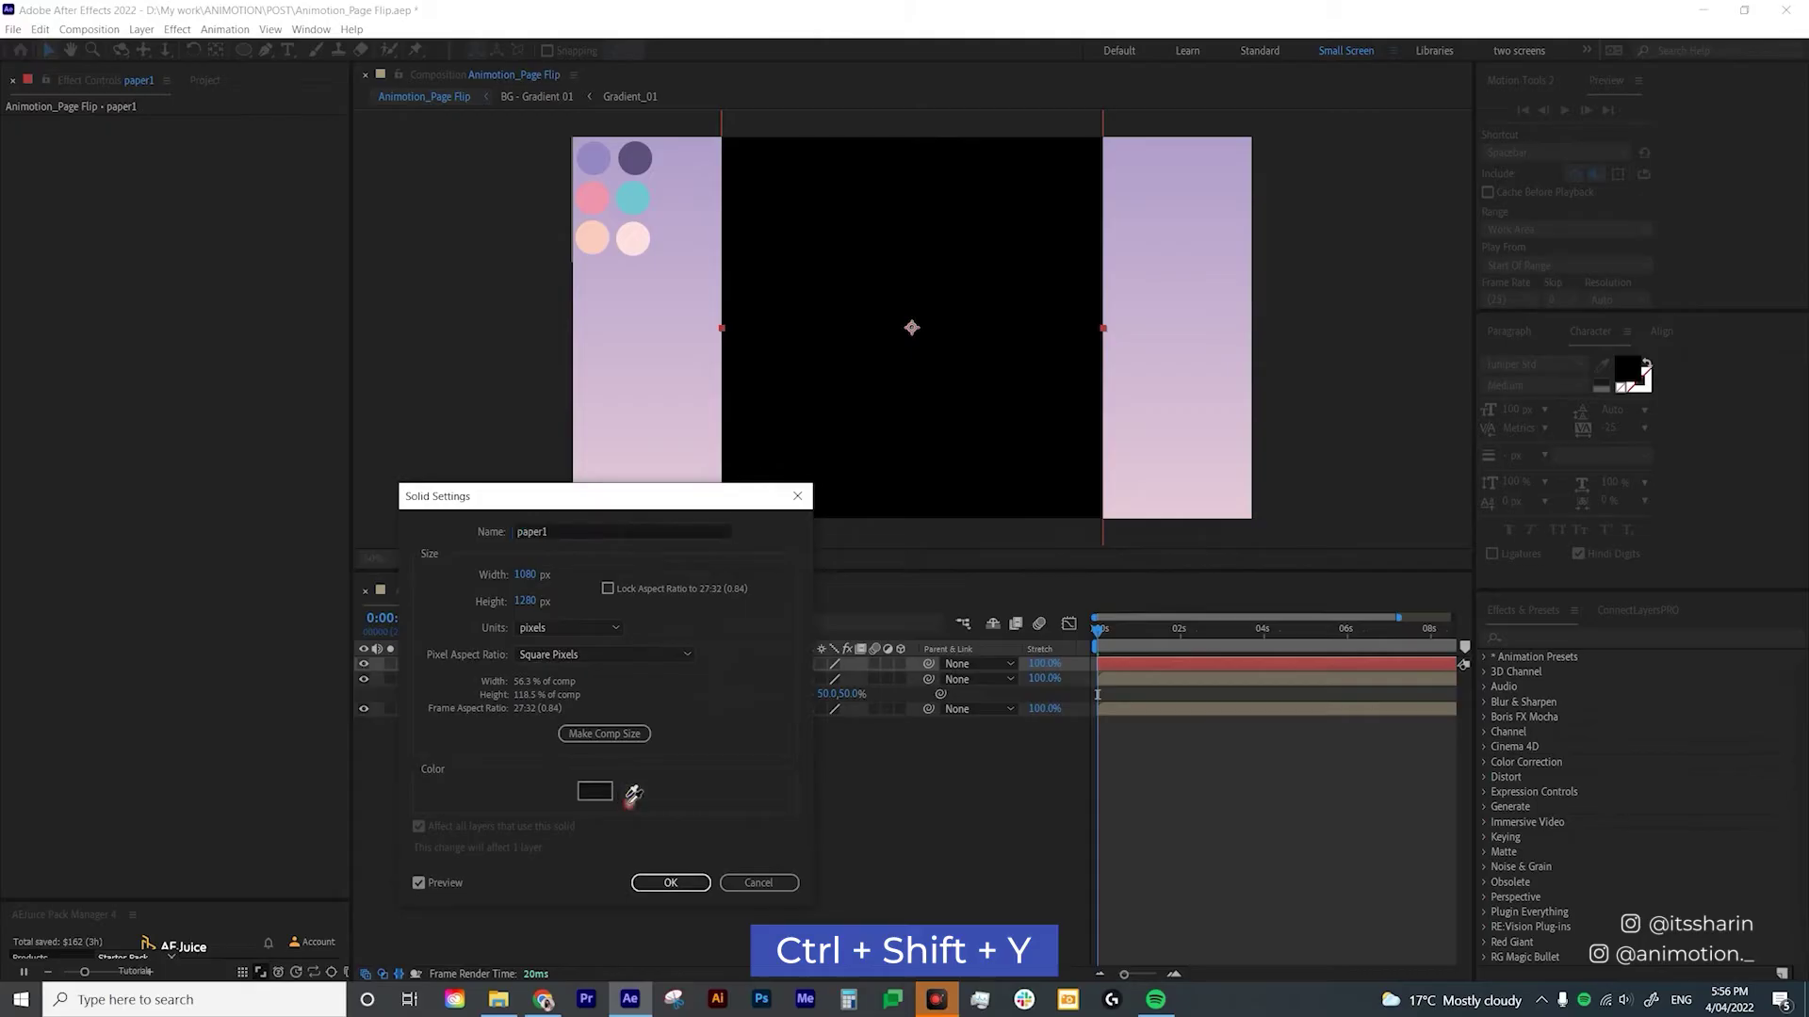
left_click(633, 236)
left_click(669, 883)
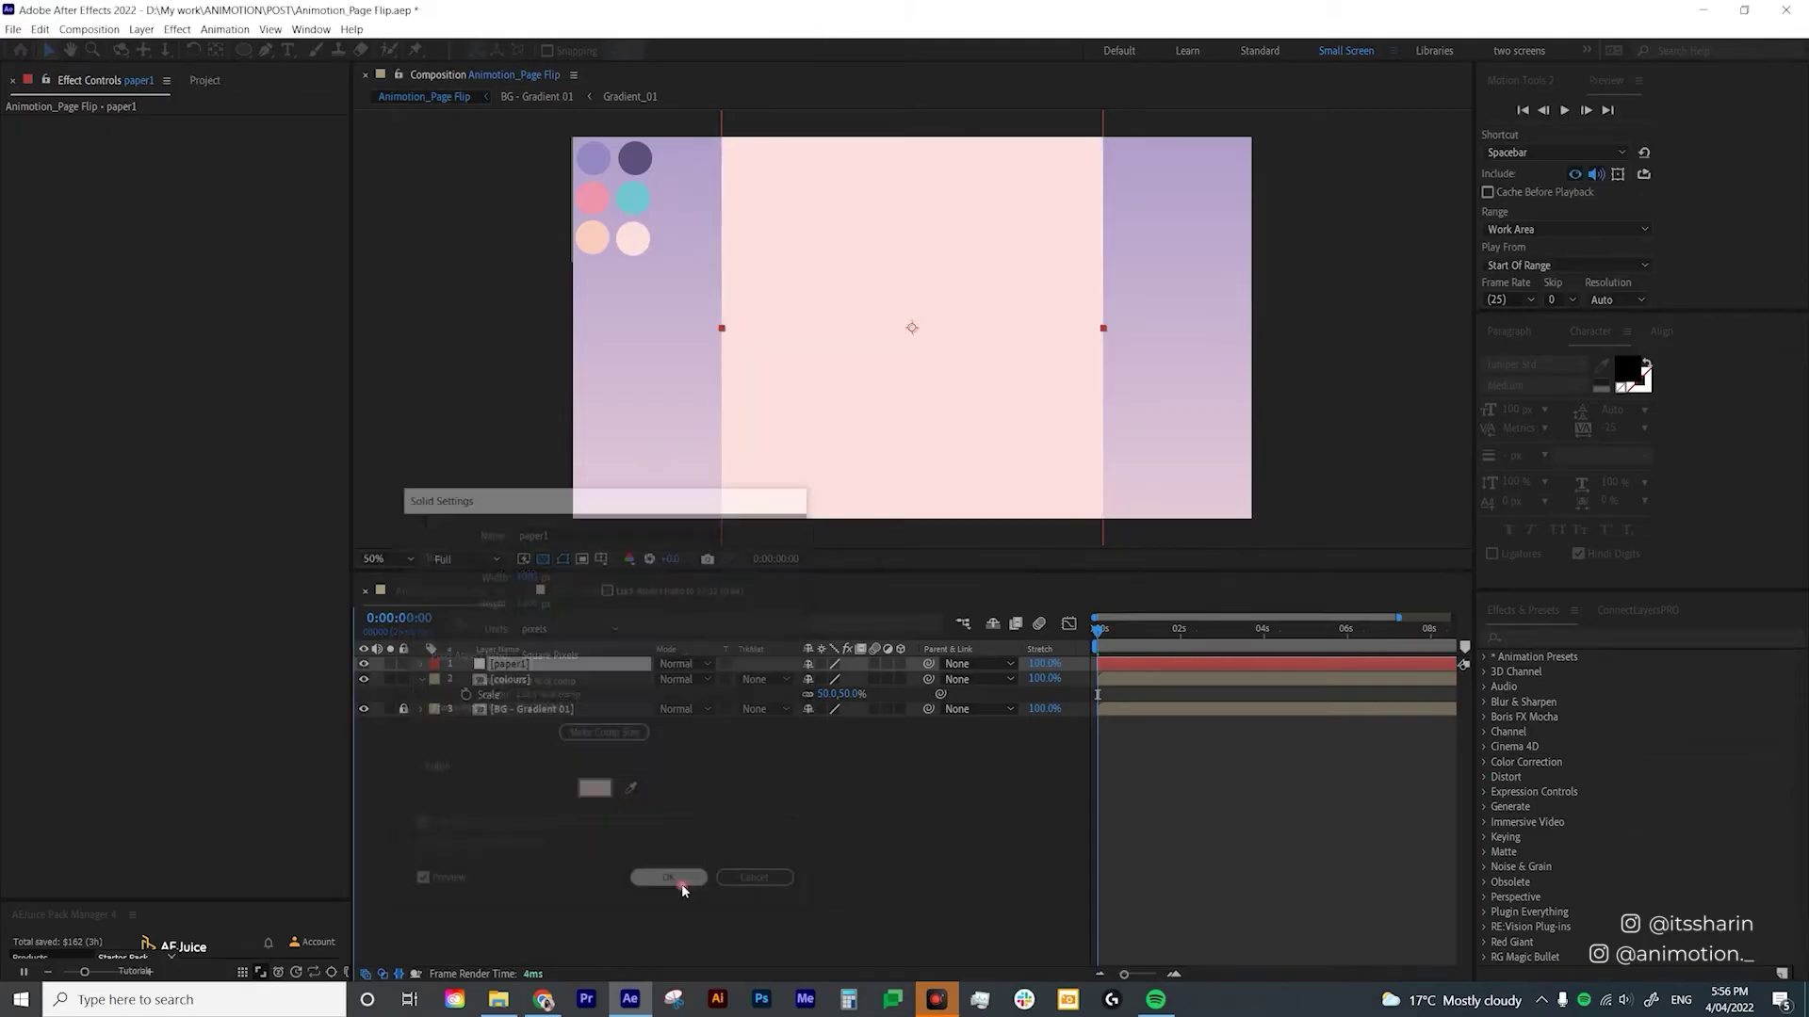
Pre-compose the paper1 solid into a new composition named paper1, leaving all attributes in Animotion_Page Flip.
right_click(509, 669)
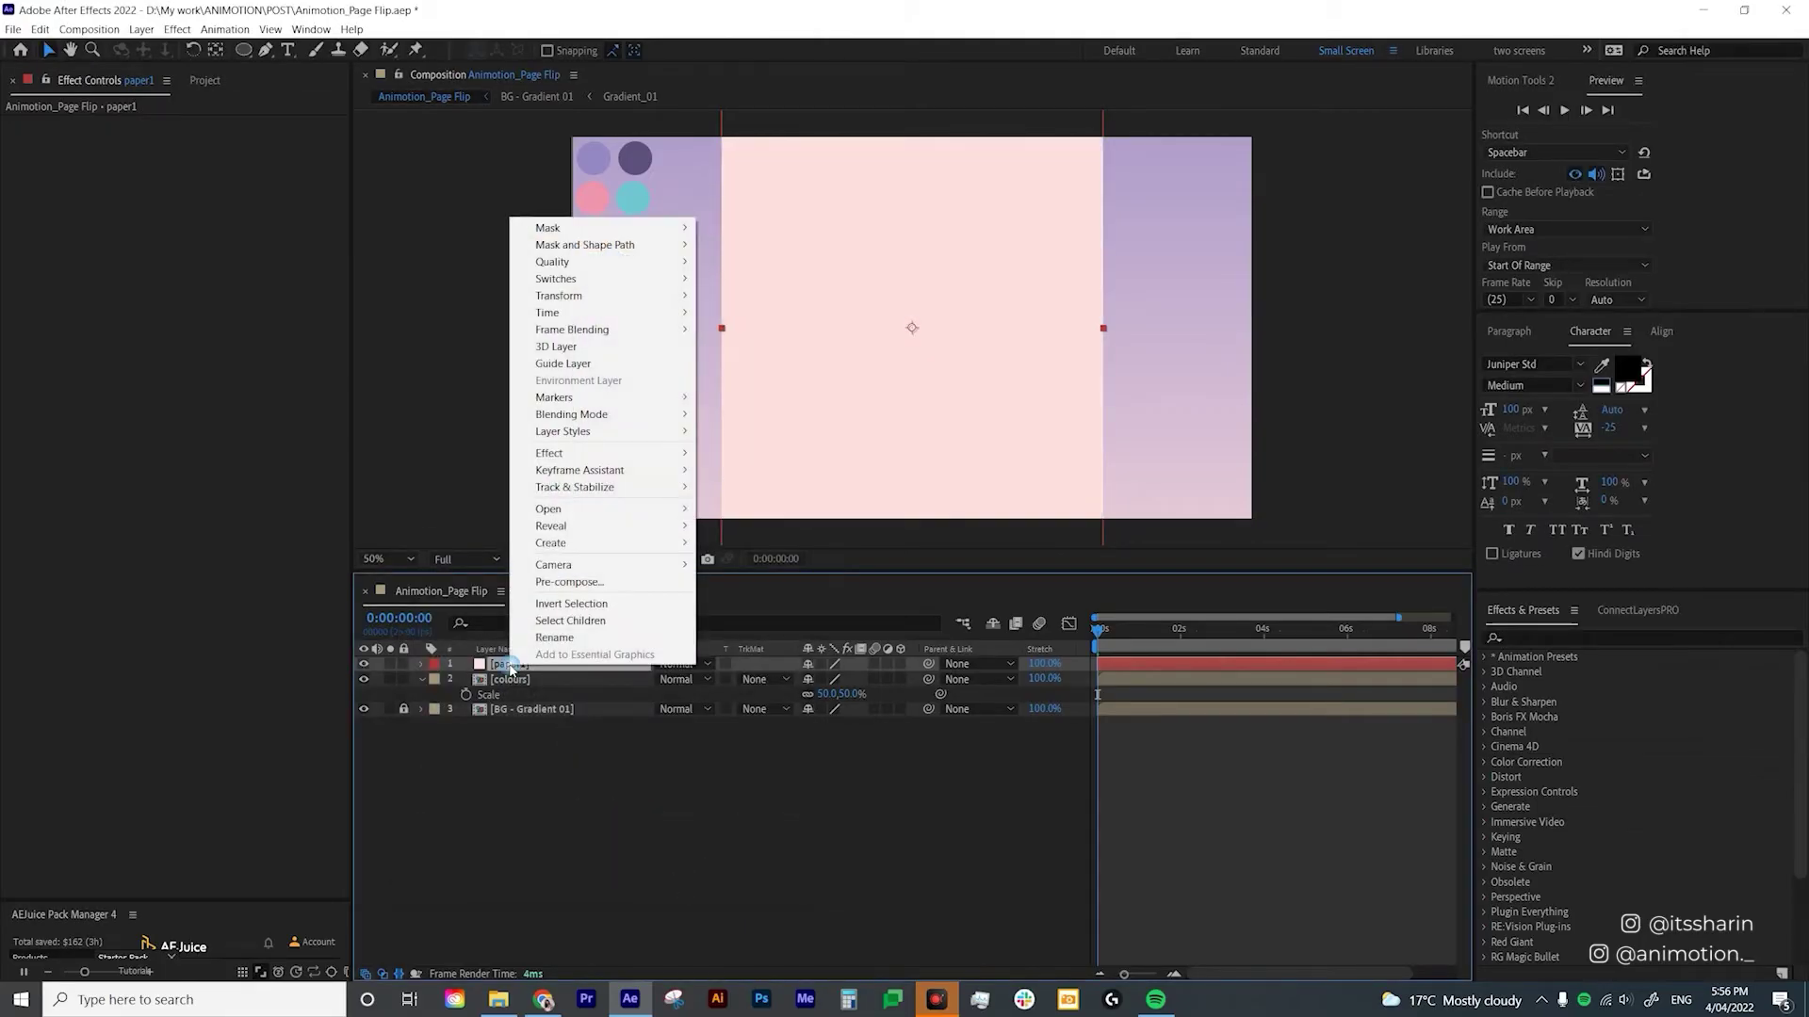
left_click(680, 584)
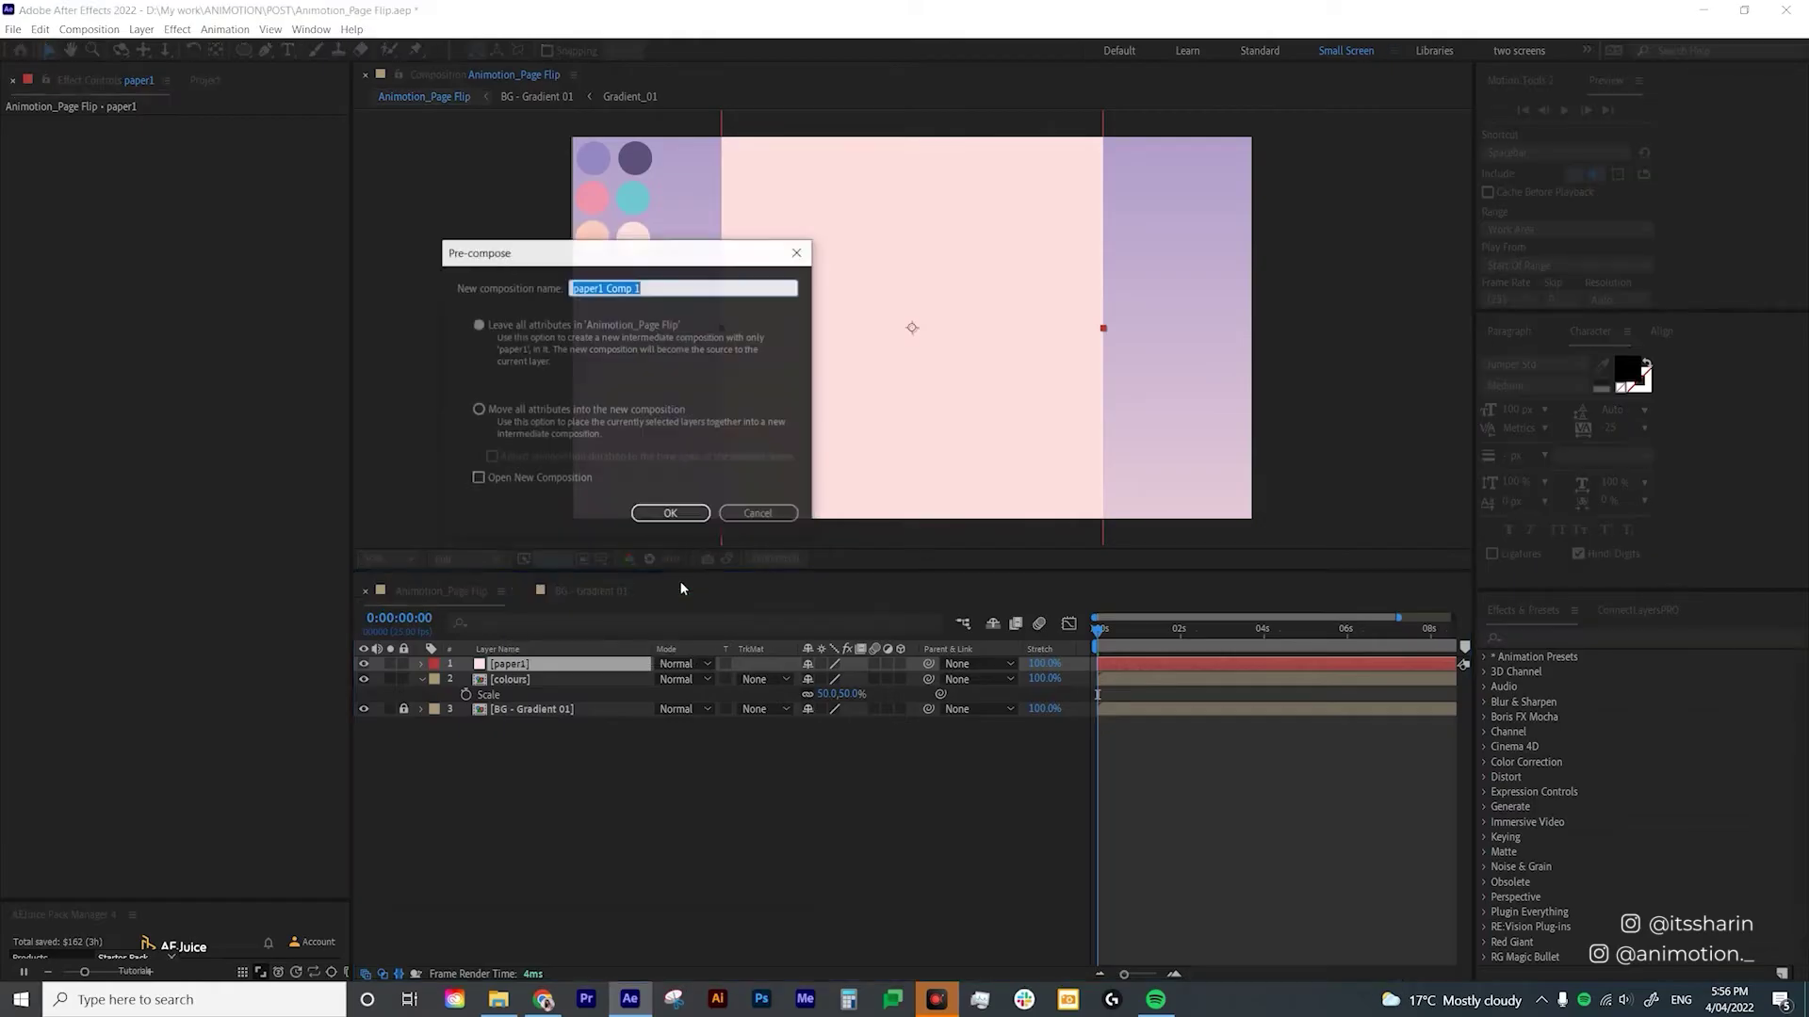
type("paper1")
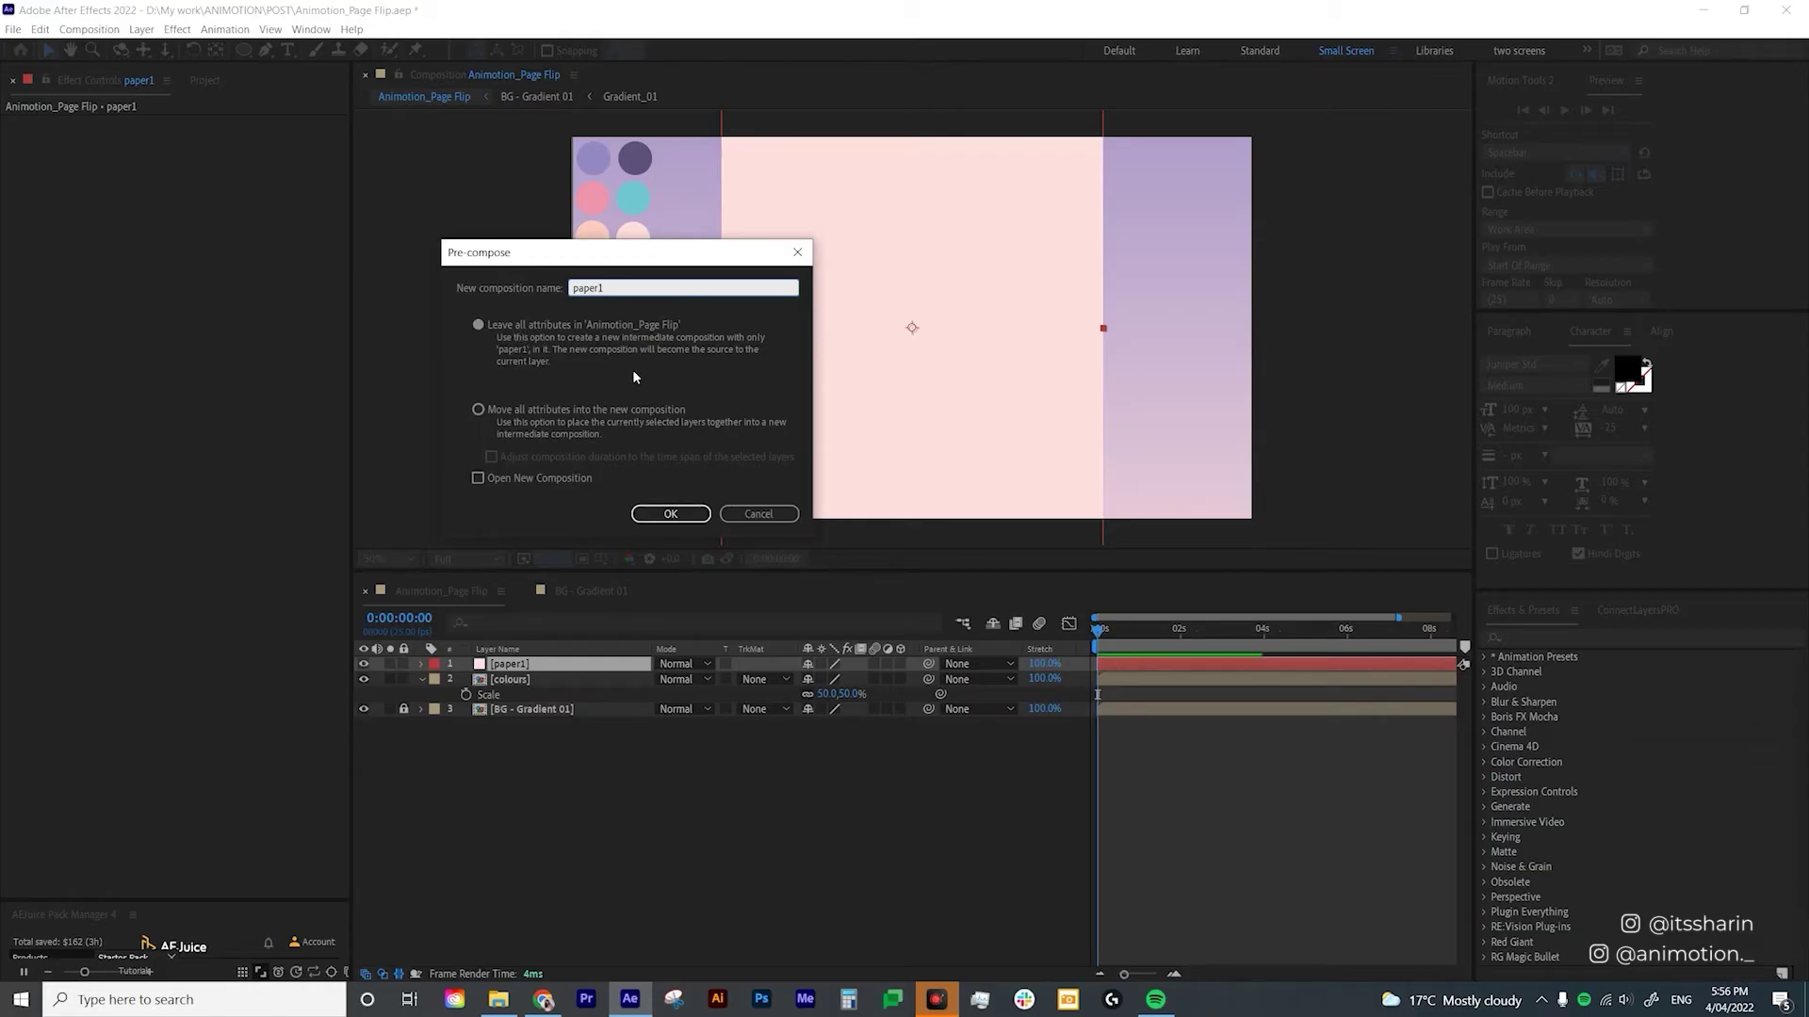
left_click(671, 513)
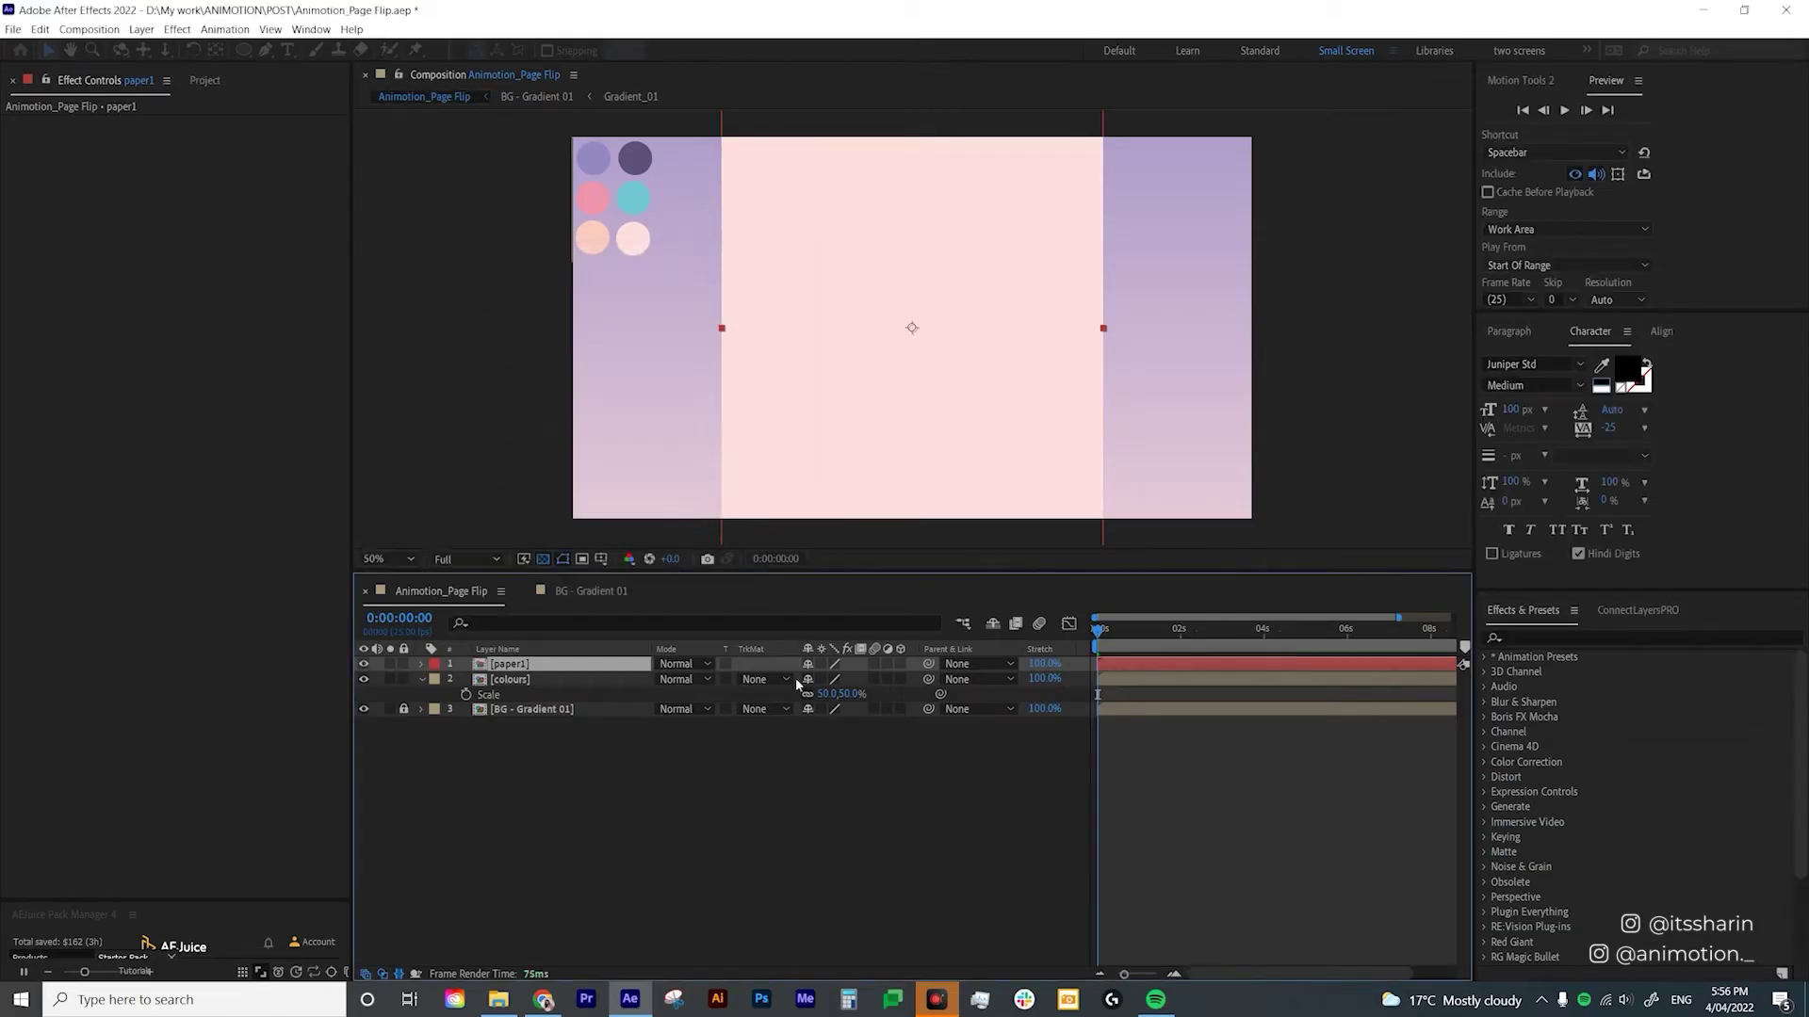
Scale the paper1 layer to 71% and rotate it to -7°.
key("s")
left_click_drag(845, 678, 831, 687)
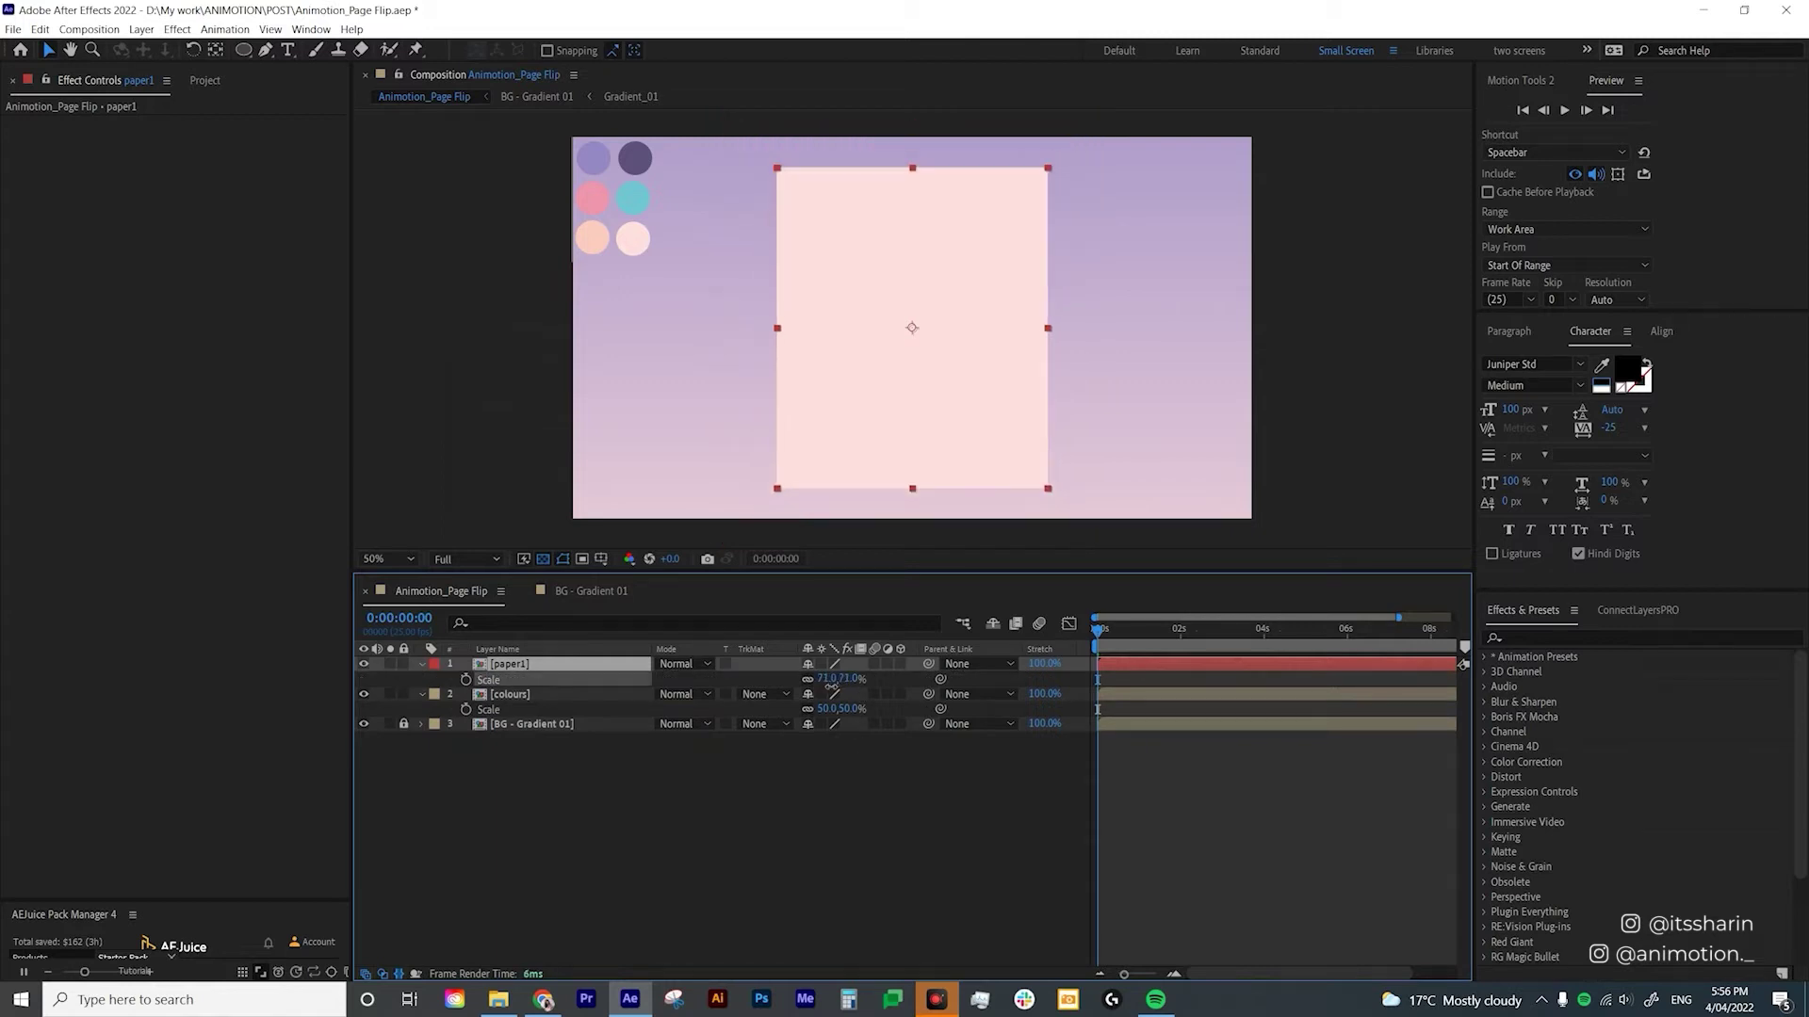
left_click(987, 362)
key("r")
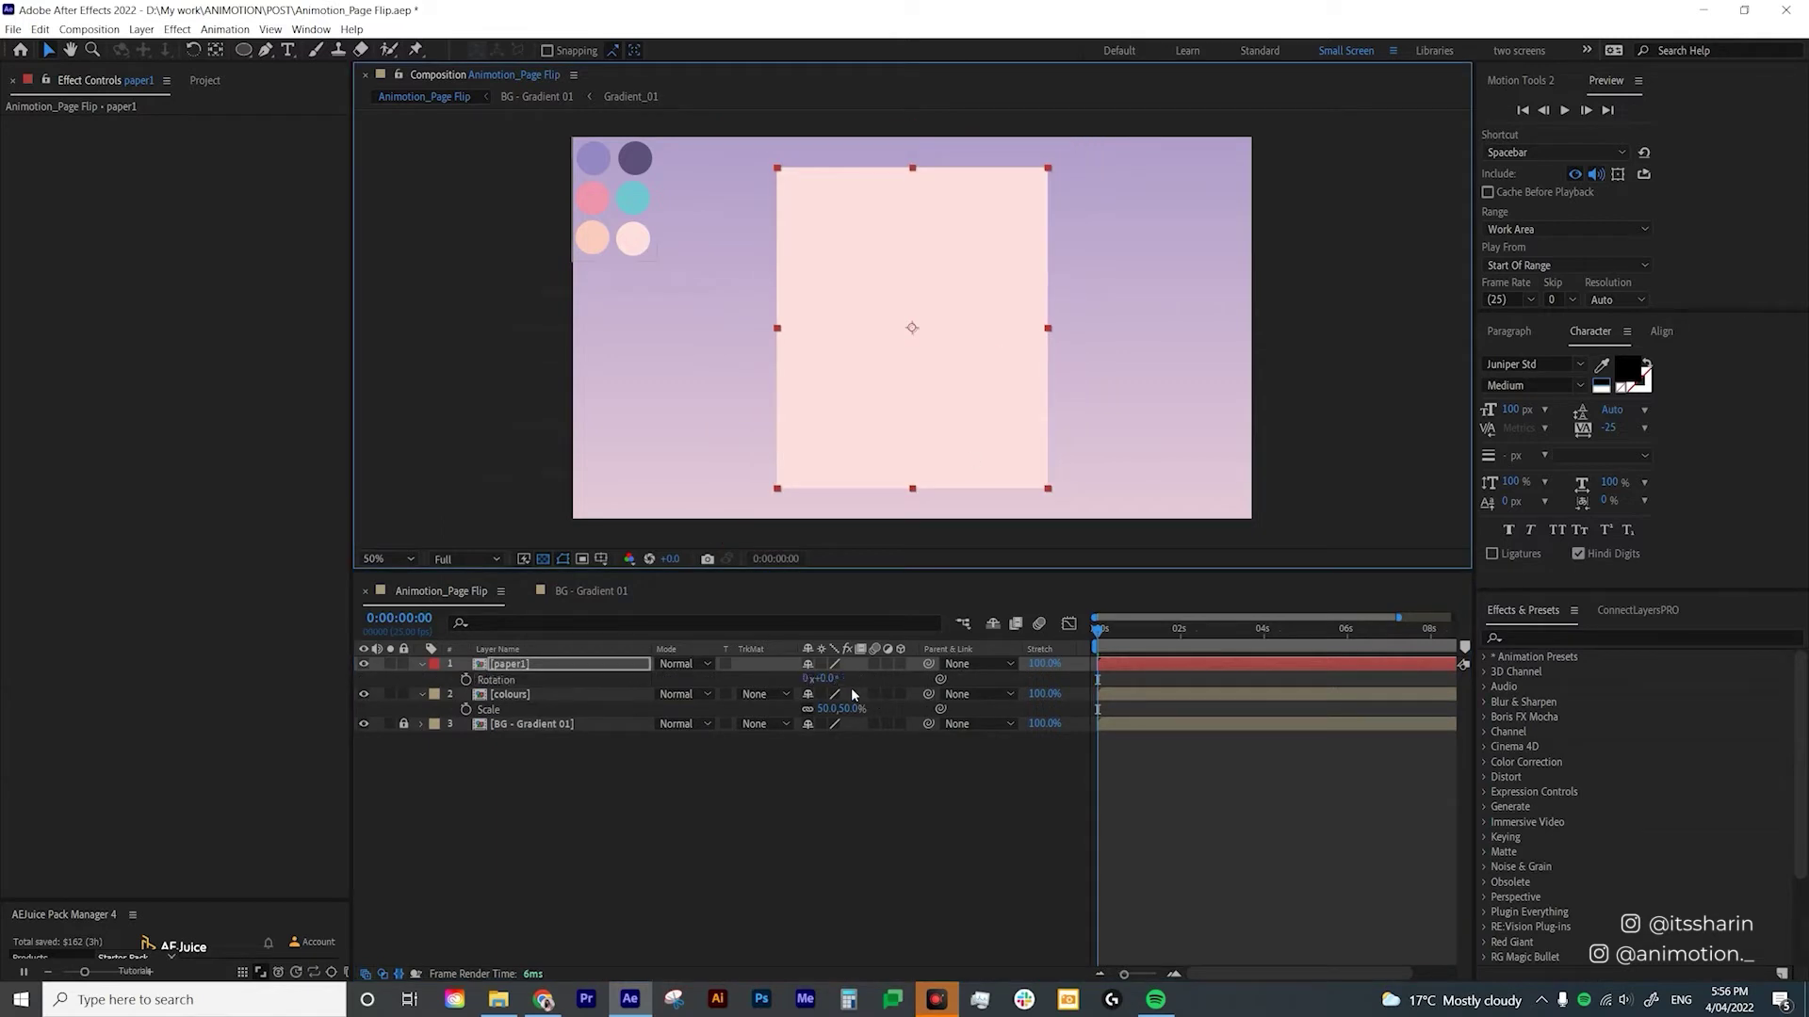
left_click_drag(823, 680, 826, 684)
left_click(625, 840)
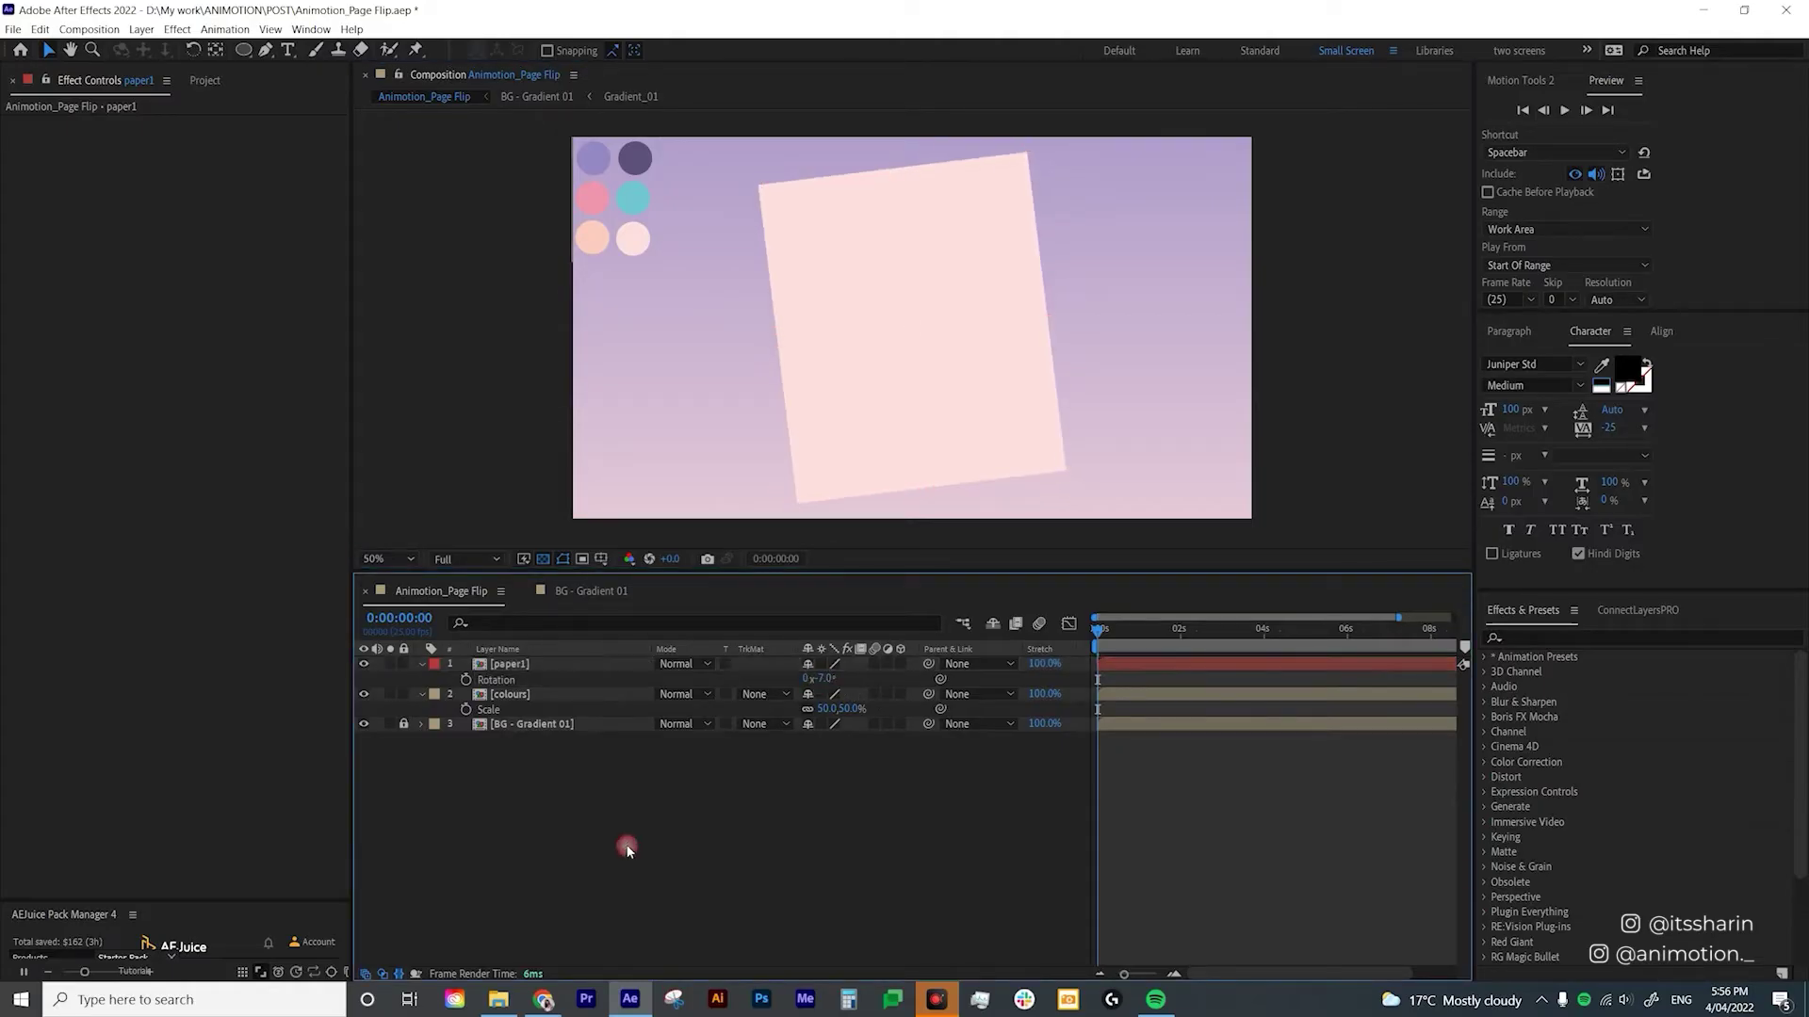
Inside the paper1 composition, add a text layer reading PAGE, FLIP and ANIMATION on three separate lines.
double_click(517, 663)
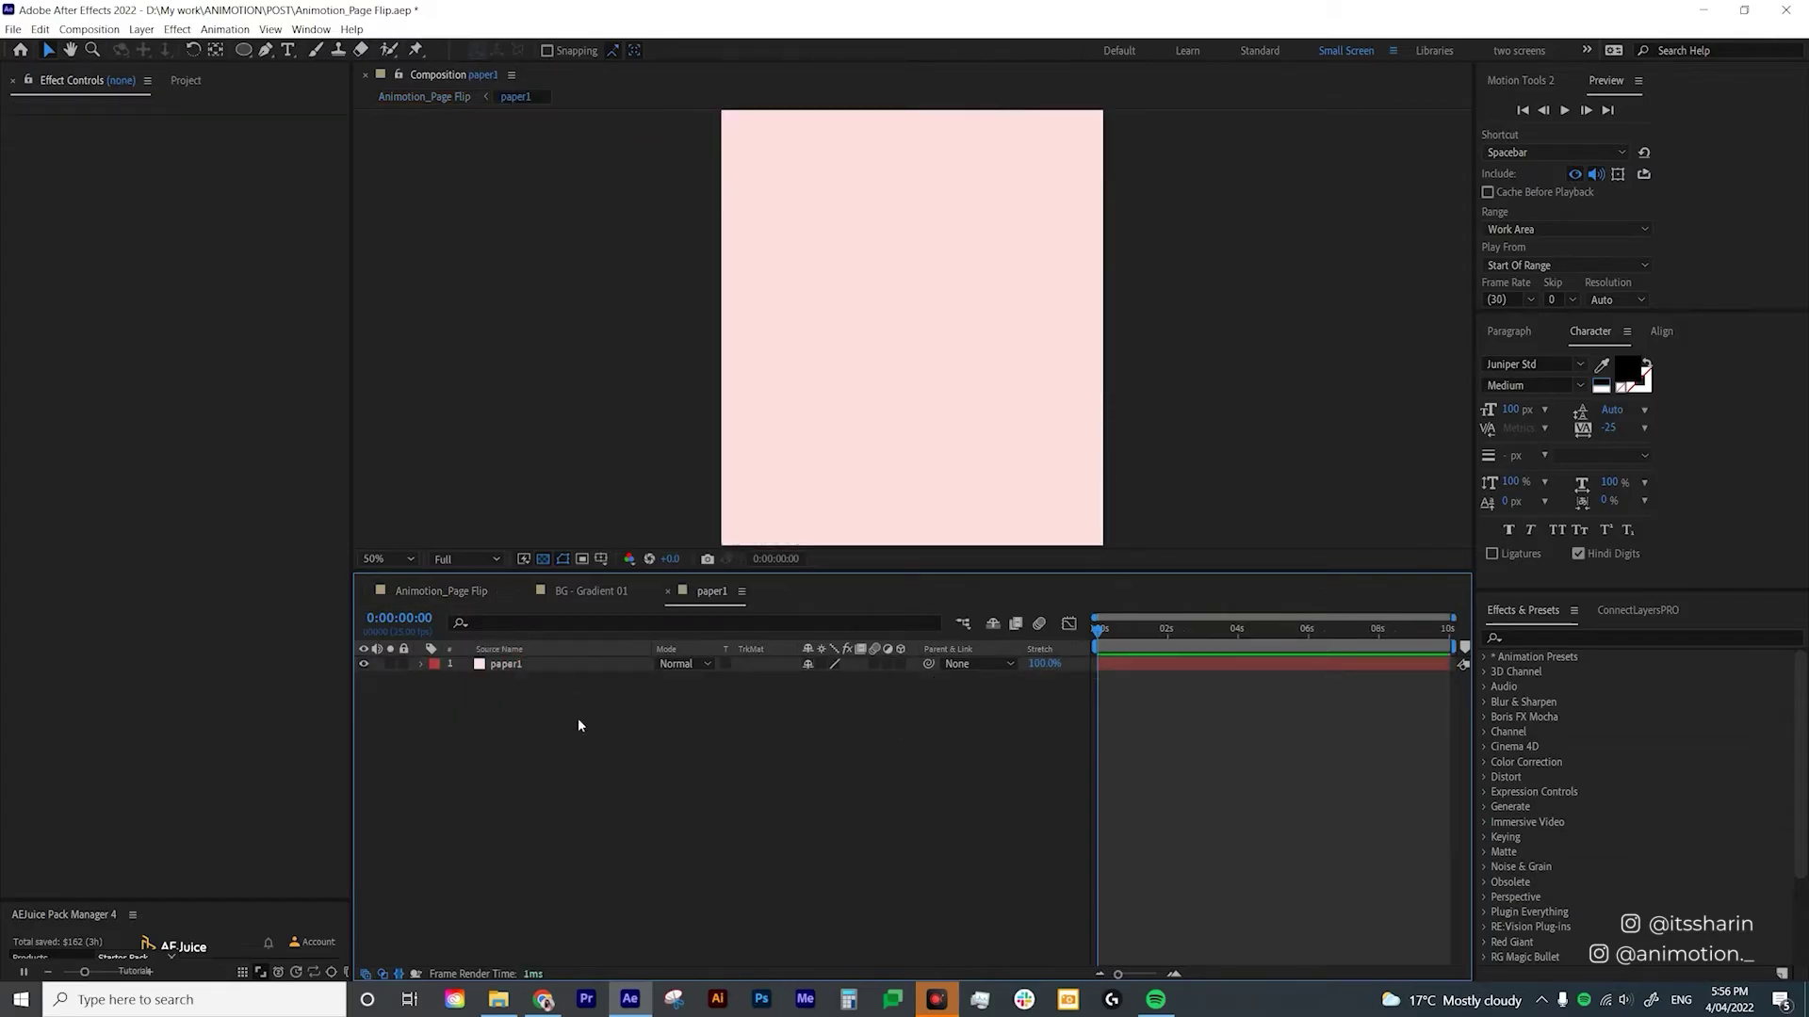
key("ctrl+t")
left_click(848, 339)
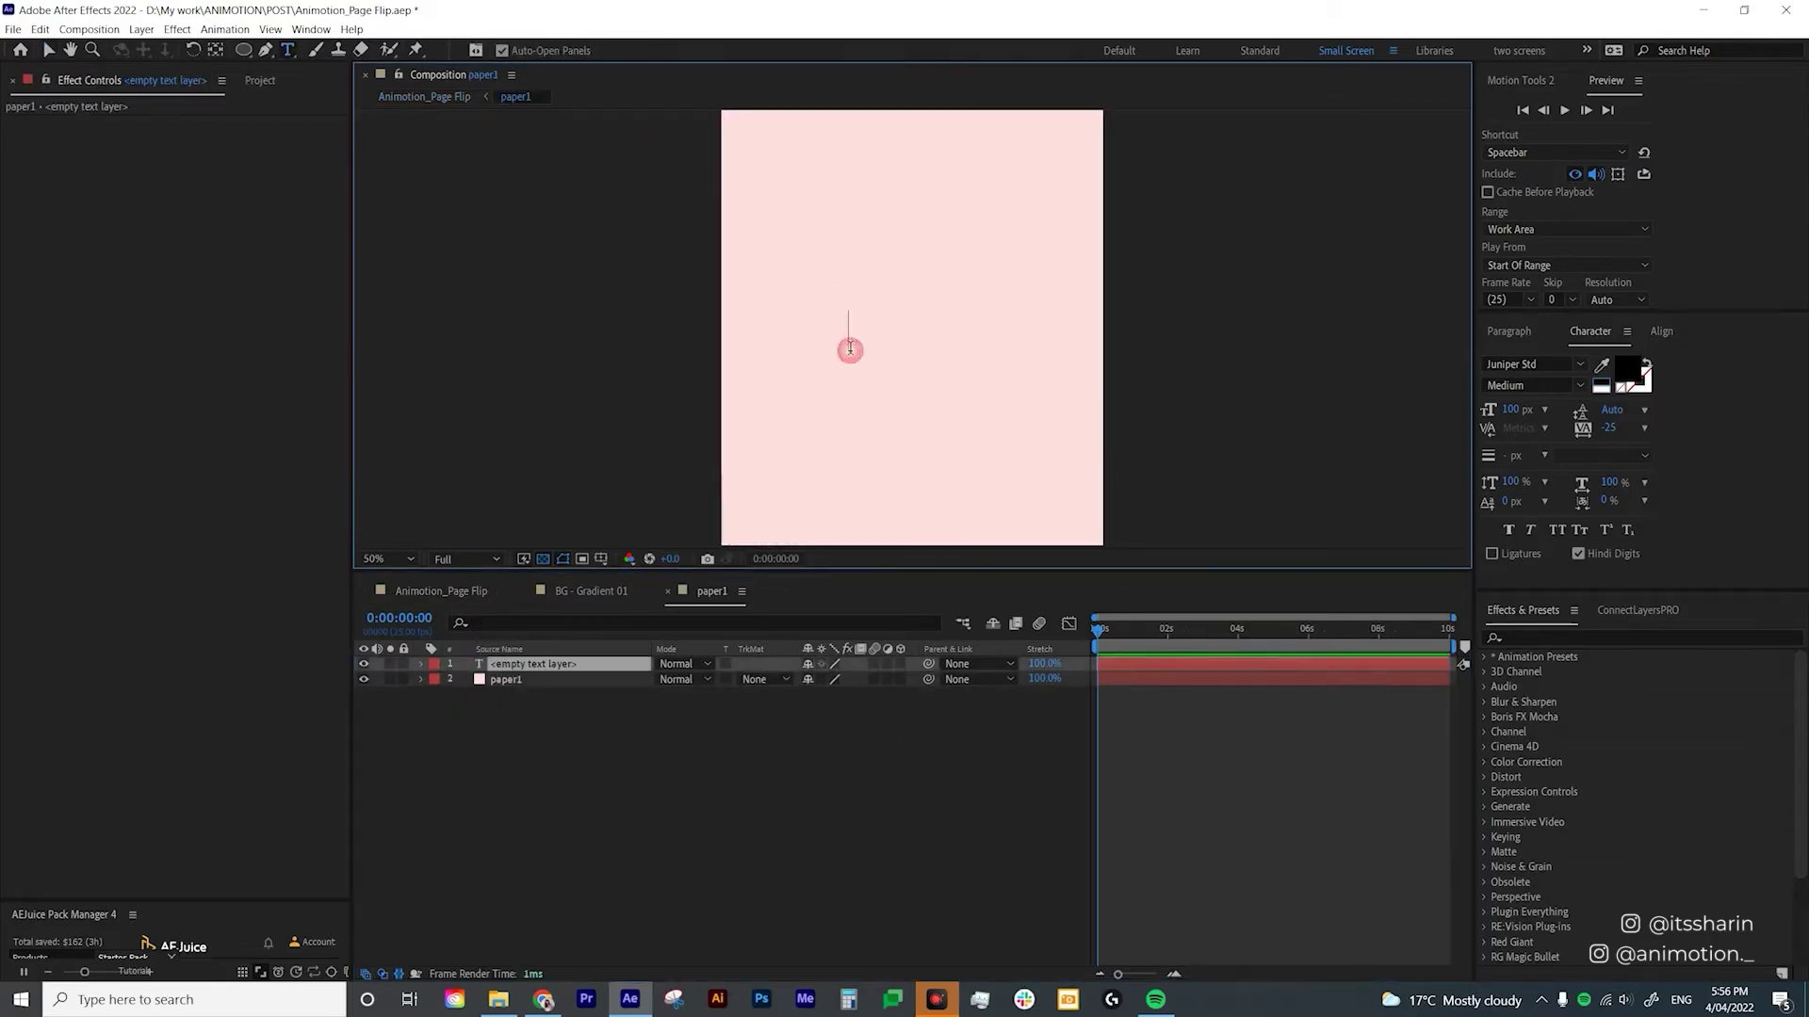
type("PAGE")
key("Return")
type("FLIP")
key("Return")
type("ANIMATION")
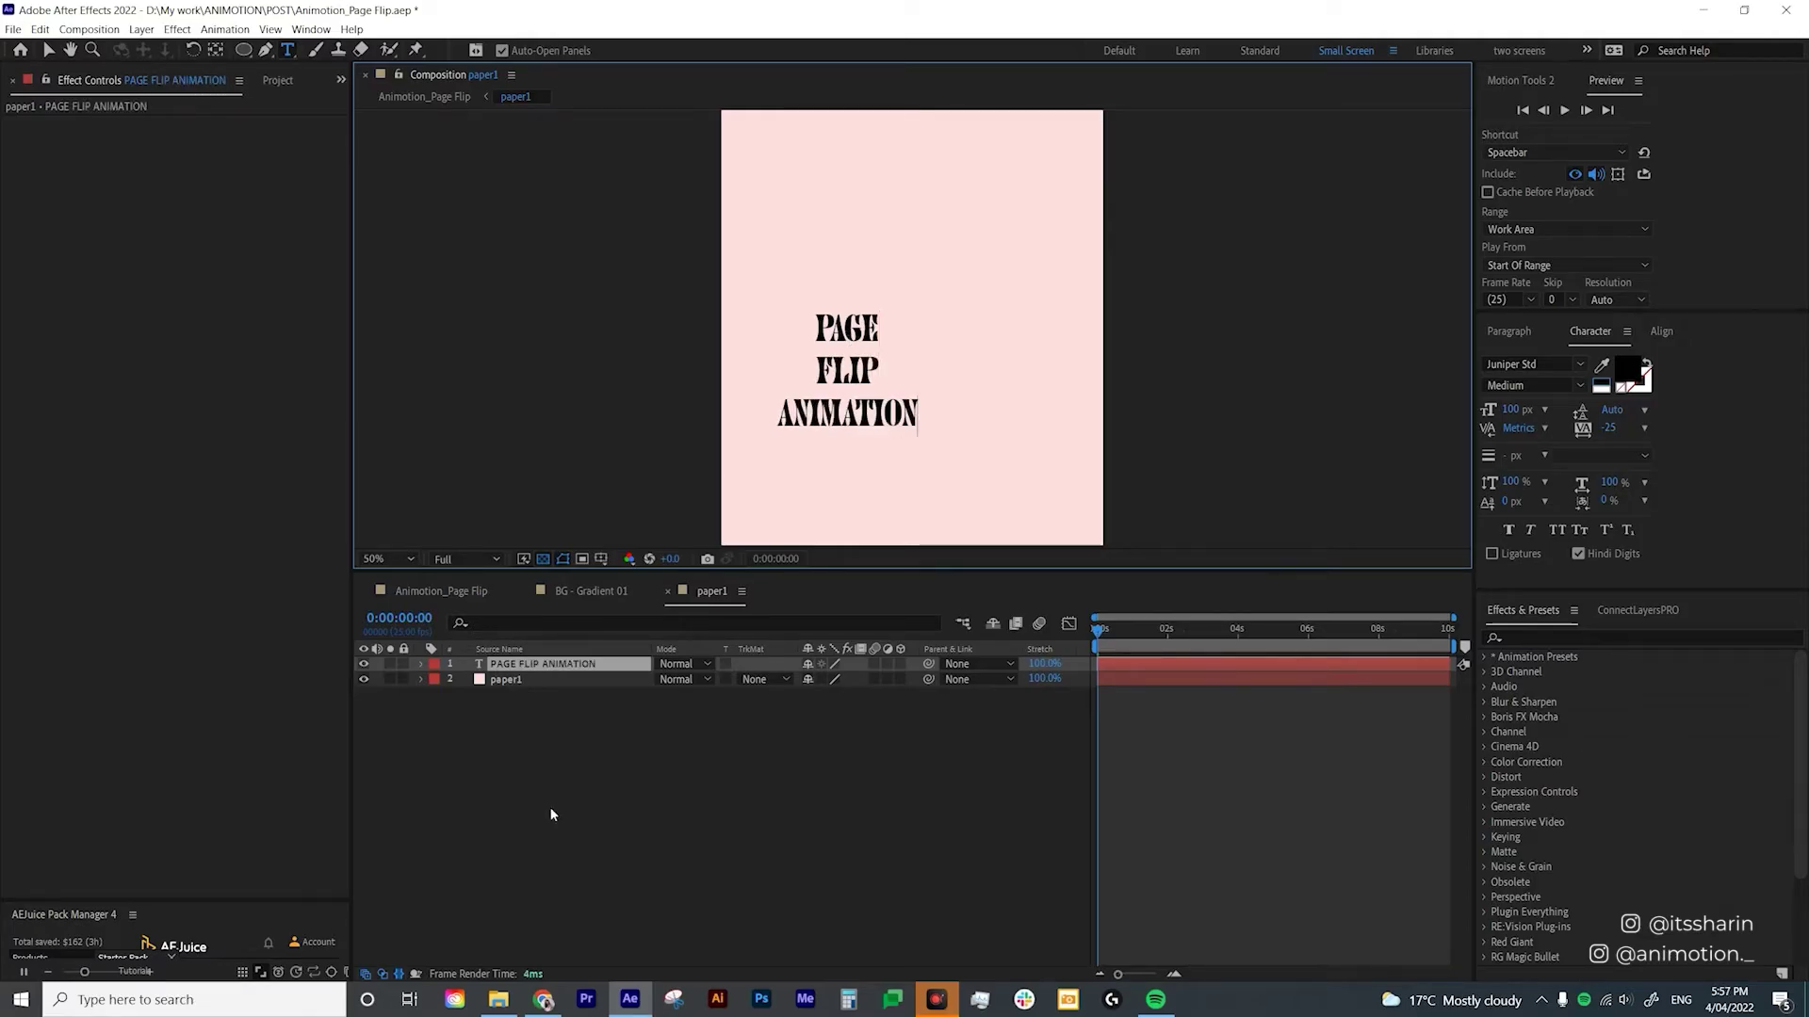
Enlarge the PAGE FLIP ANIMATION text to fill more of the page and return to the Animotion_Page Flip composition.
key("Escape")
key("s")
left_click_drag(828, 680, 904, 679)
left_click(441, 591)
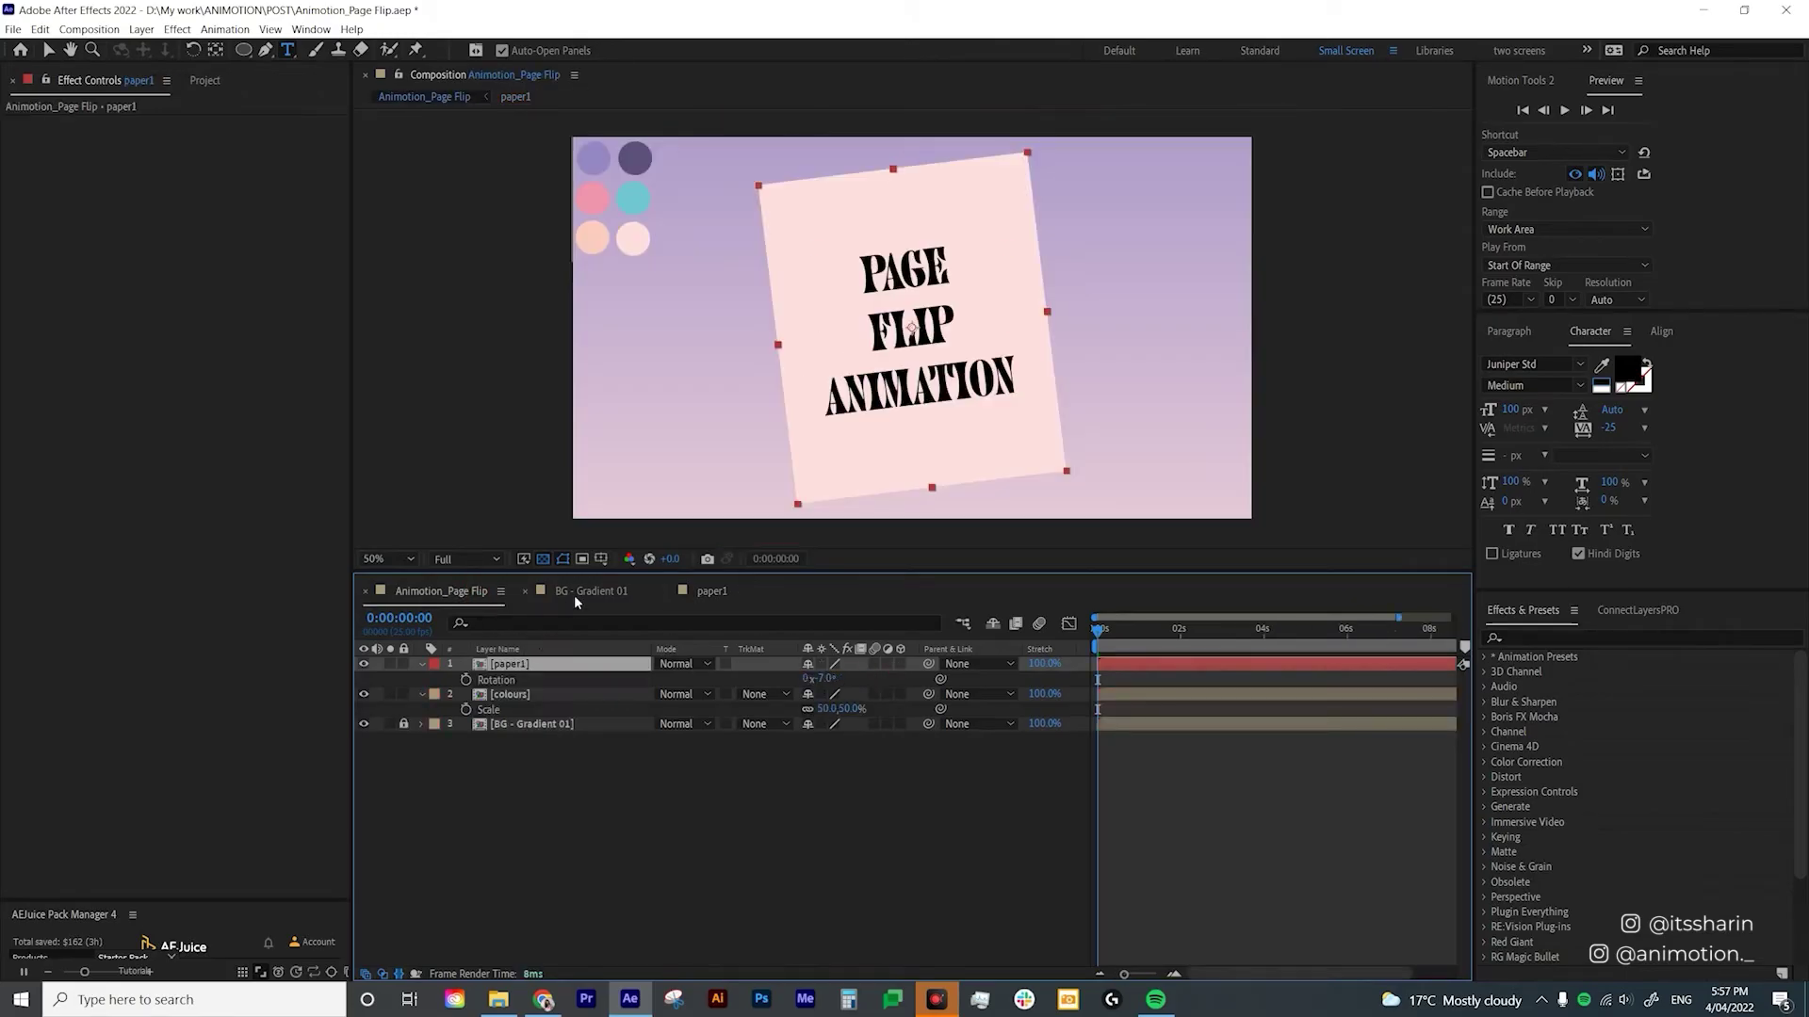
key("v")
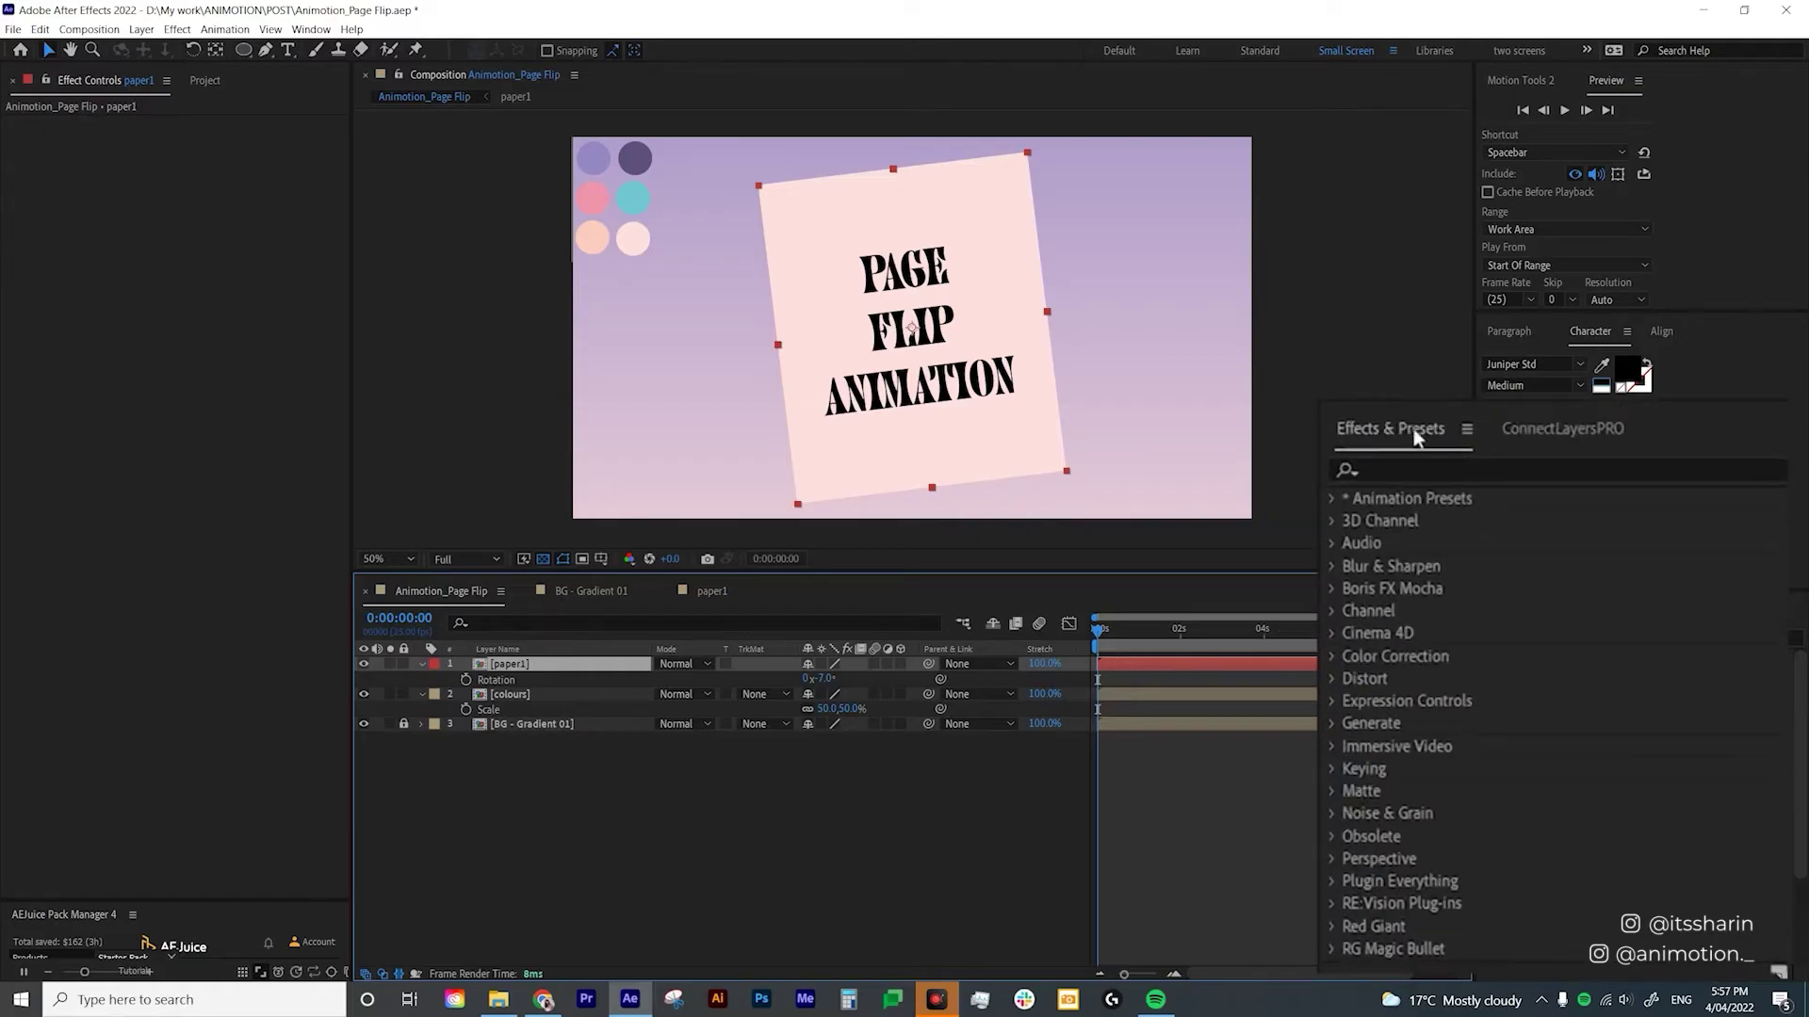
Find the CC Page Turn effect and apply it to the paper1 layer.
left_click(1409, 468)
type("page t")
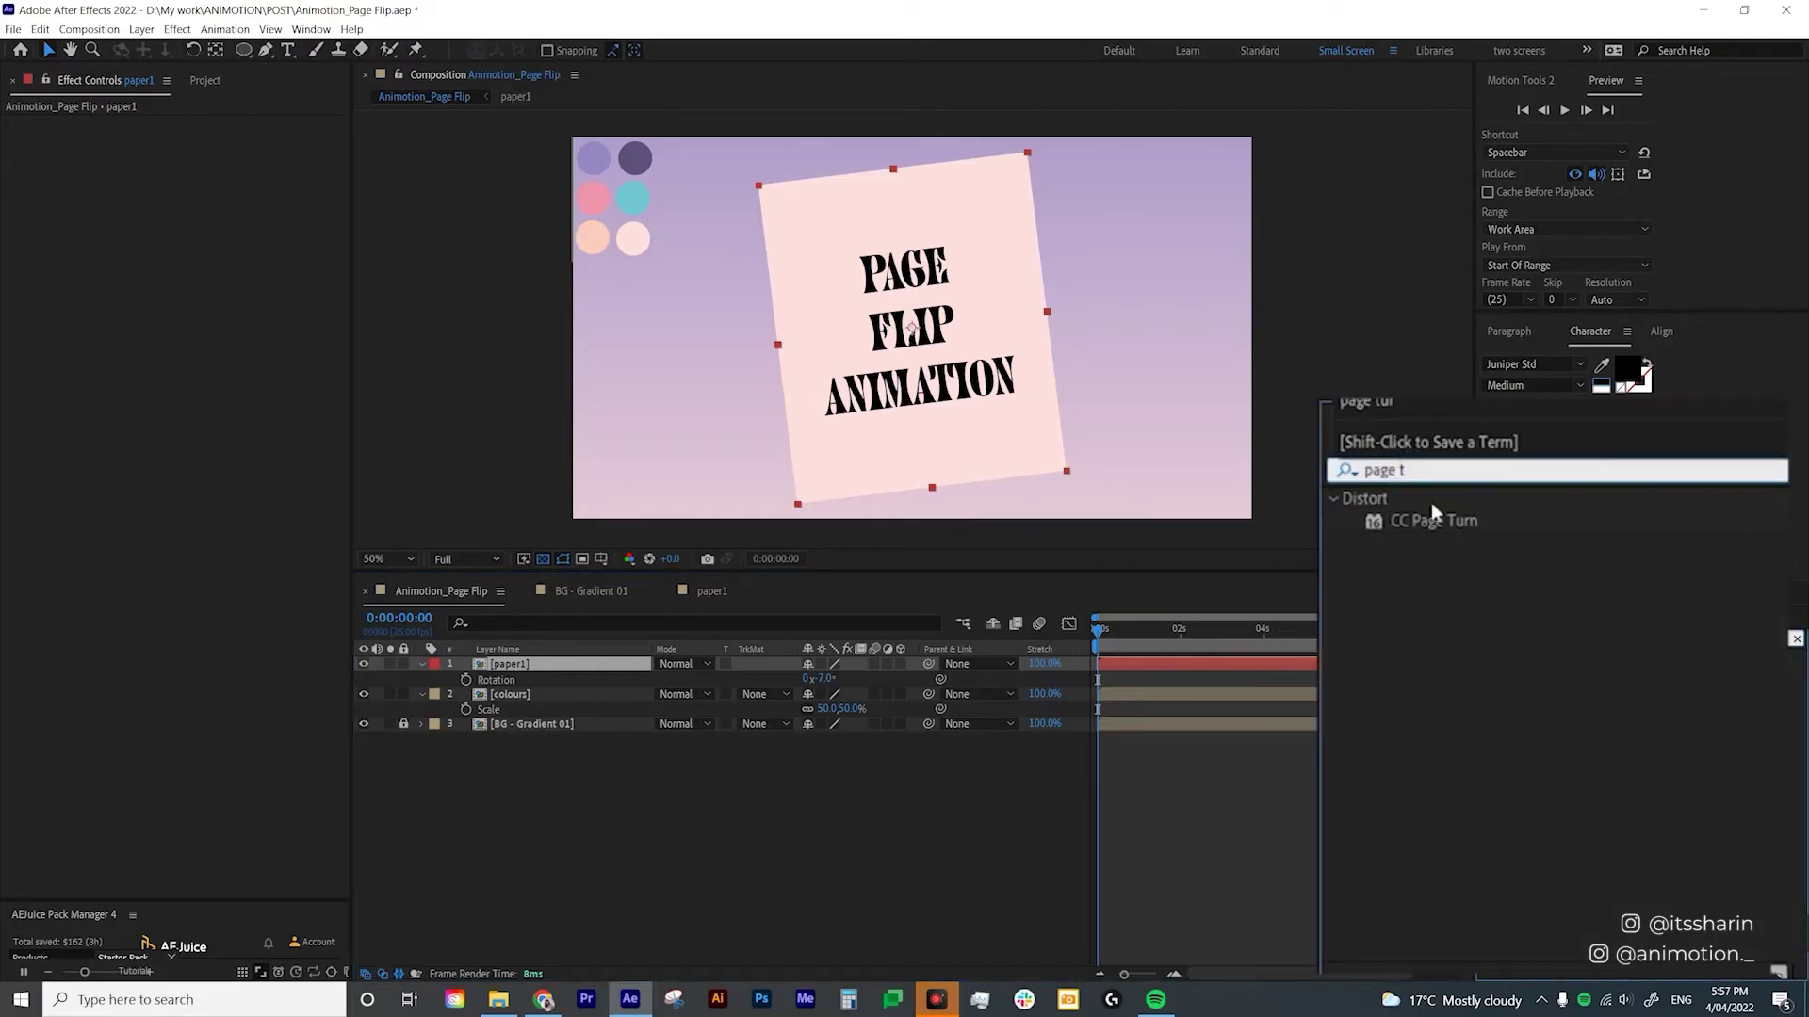
left_click_drag(1437, 521, 1145, 669)
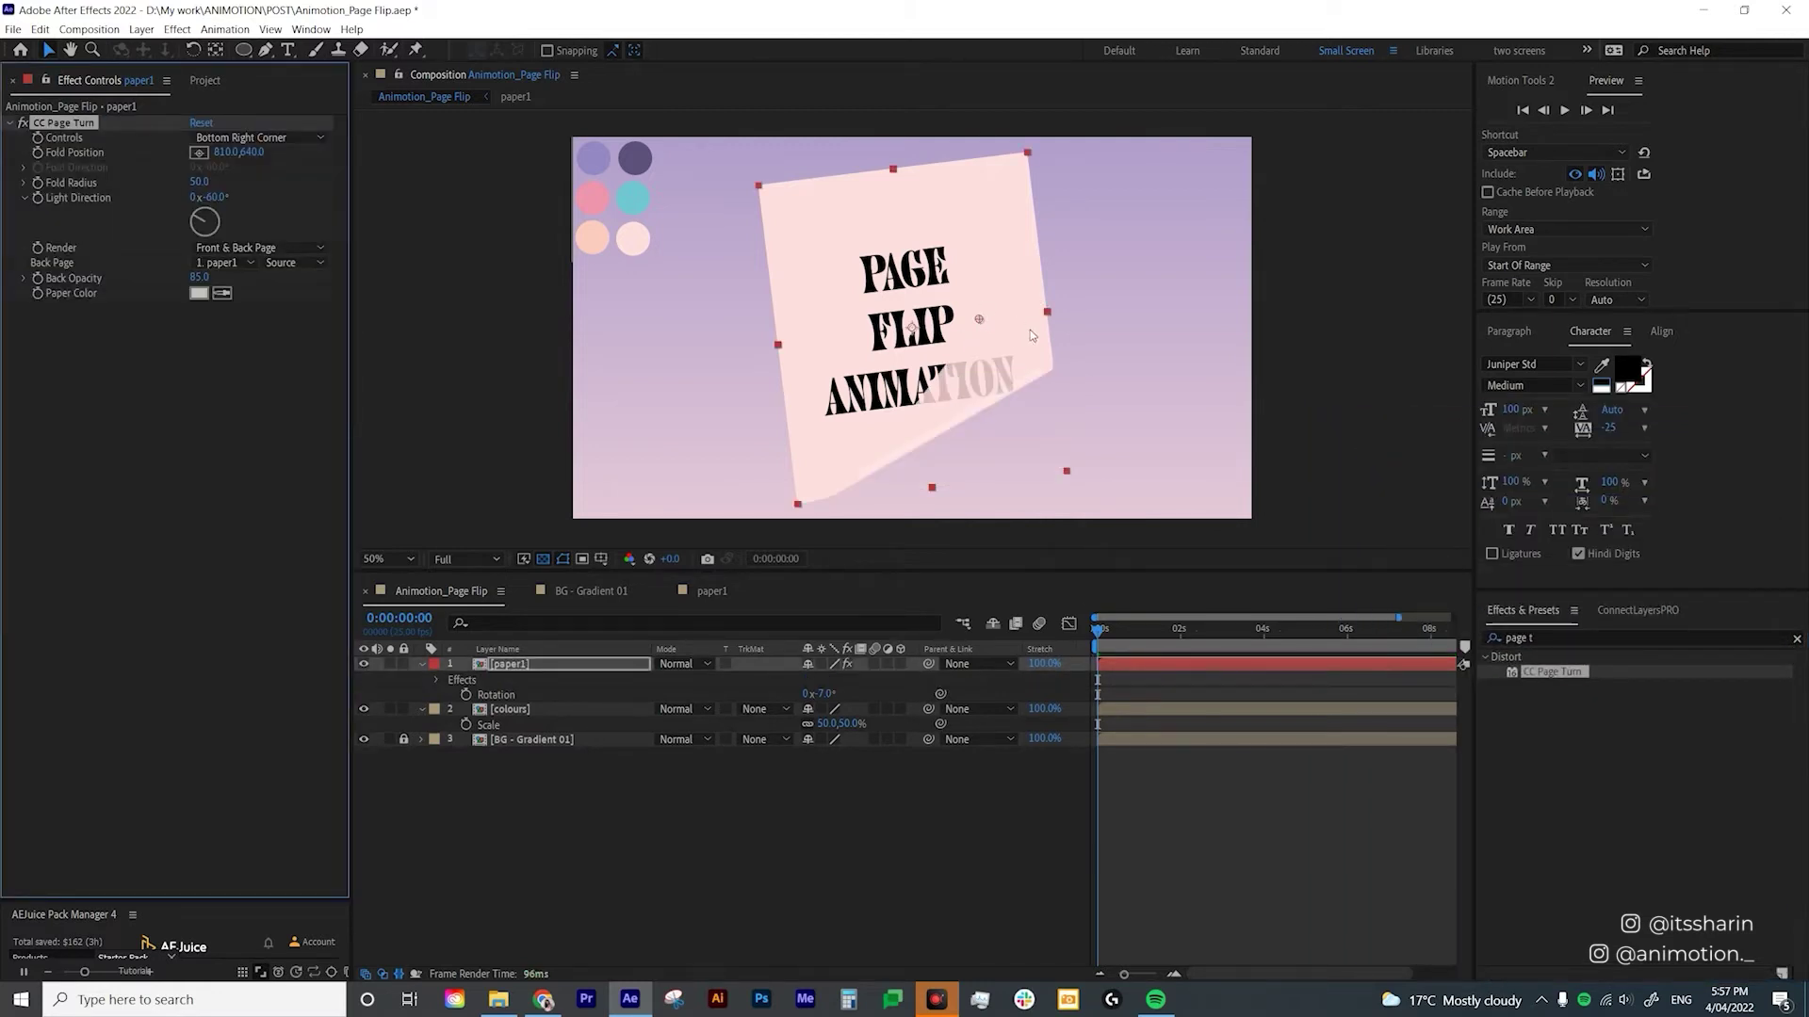
Try out different fold positions on the page's lower right area, ending at about 503, 993.
key("period")
key("period")
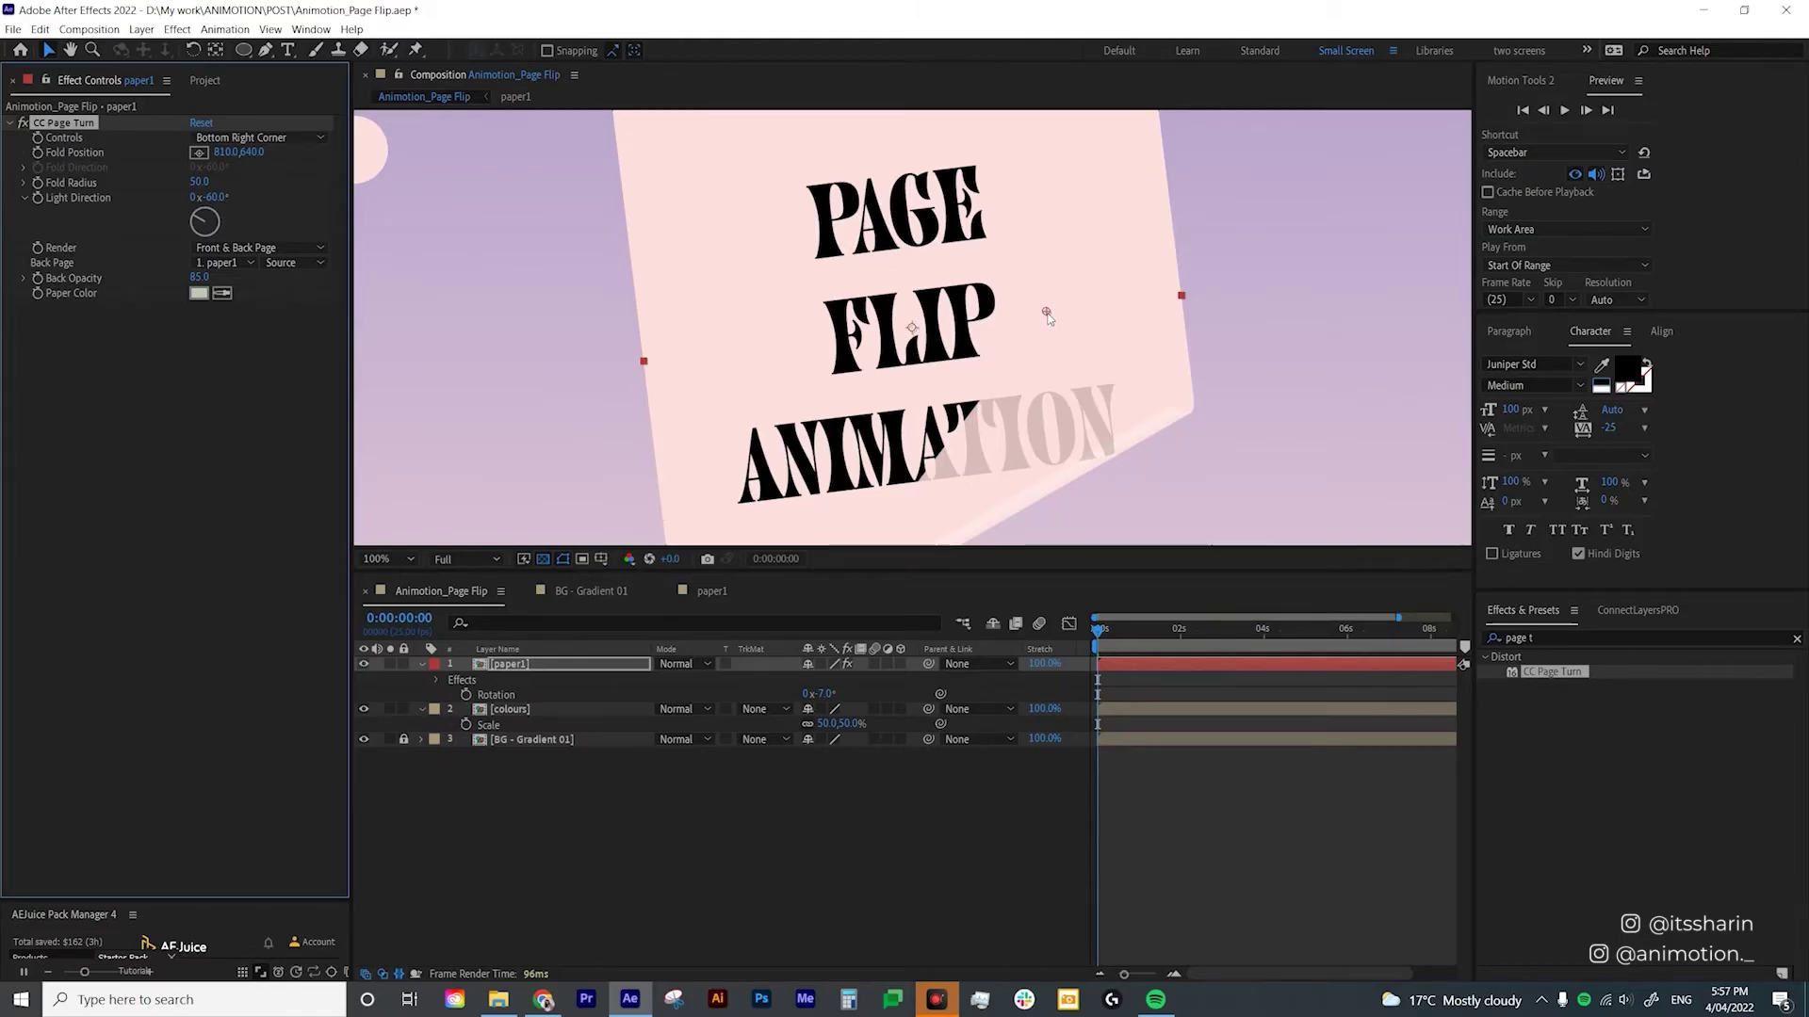
left_click_drag(1048, 318, 1098, 382)
left_click_drag(716, 430, 928, 423)
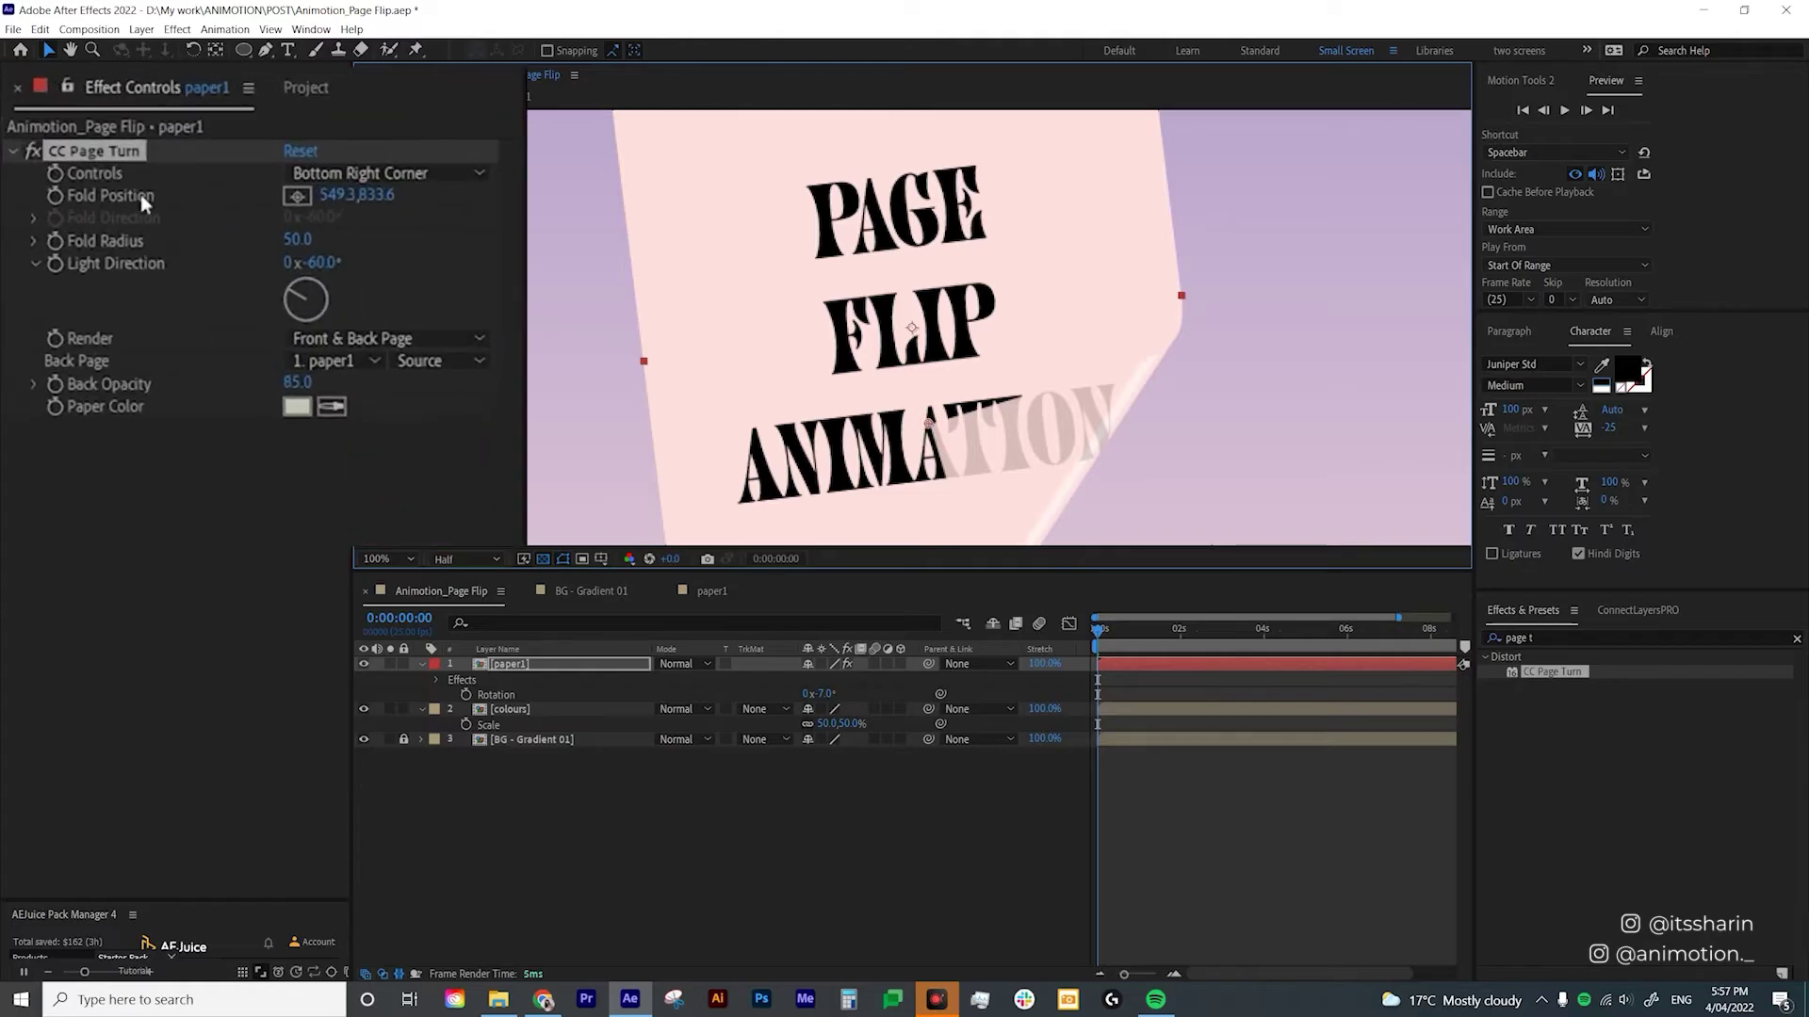
left_click_drag(335, 194, 415, 300)
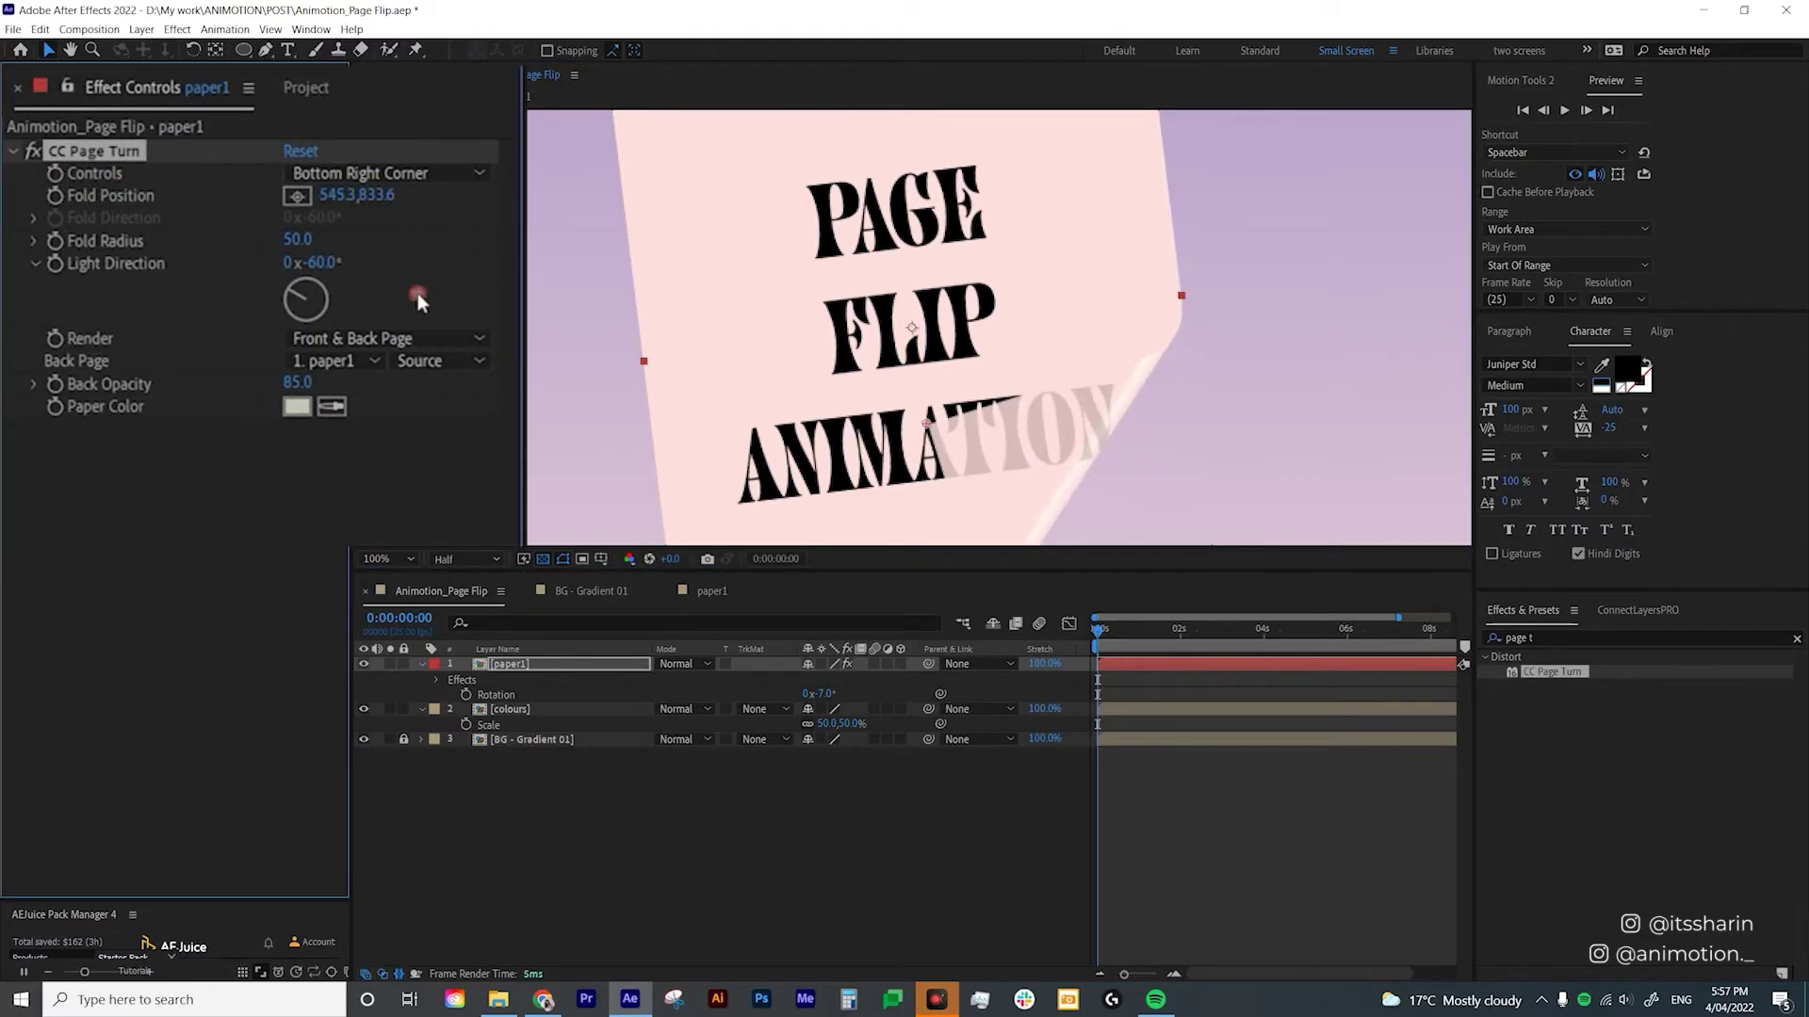
left_click_drag(928, 429, 949, 481)
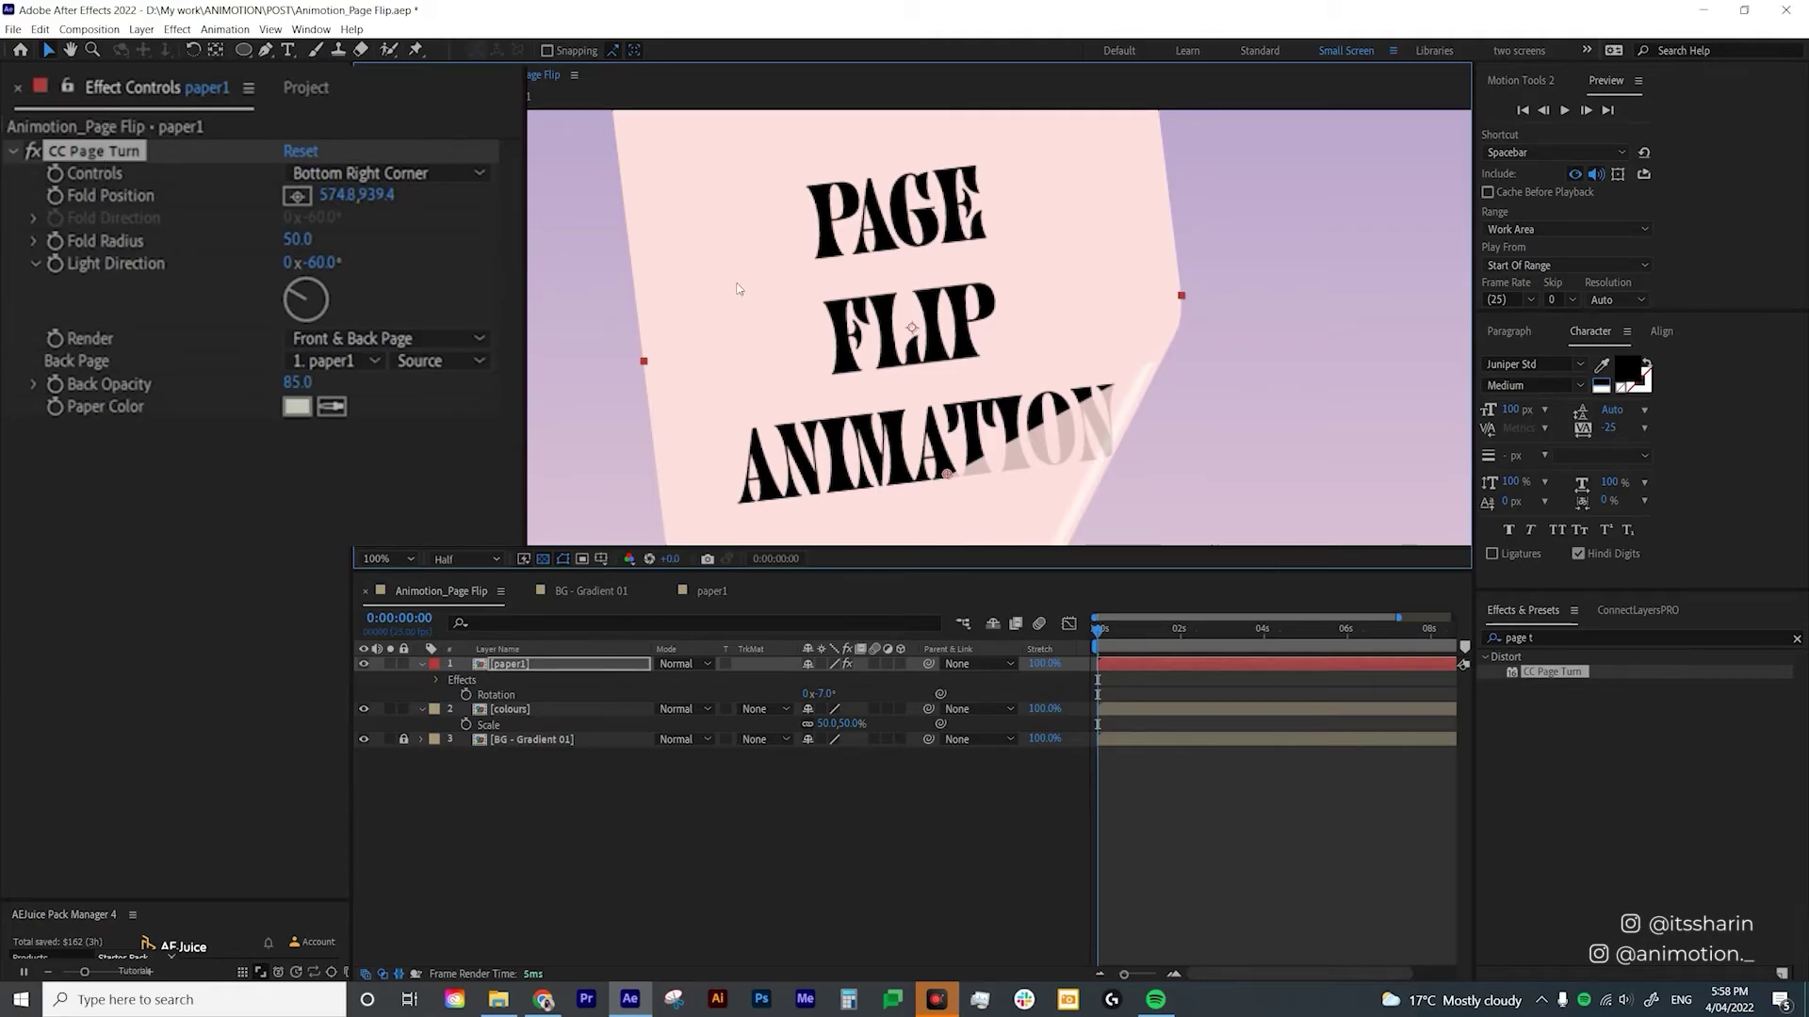
key("comma")
key("comma")
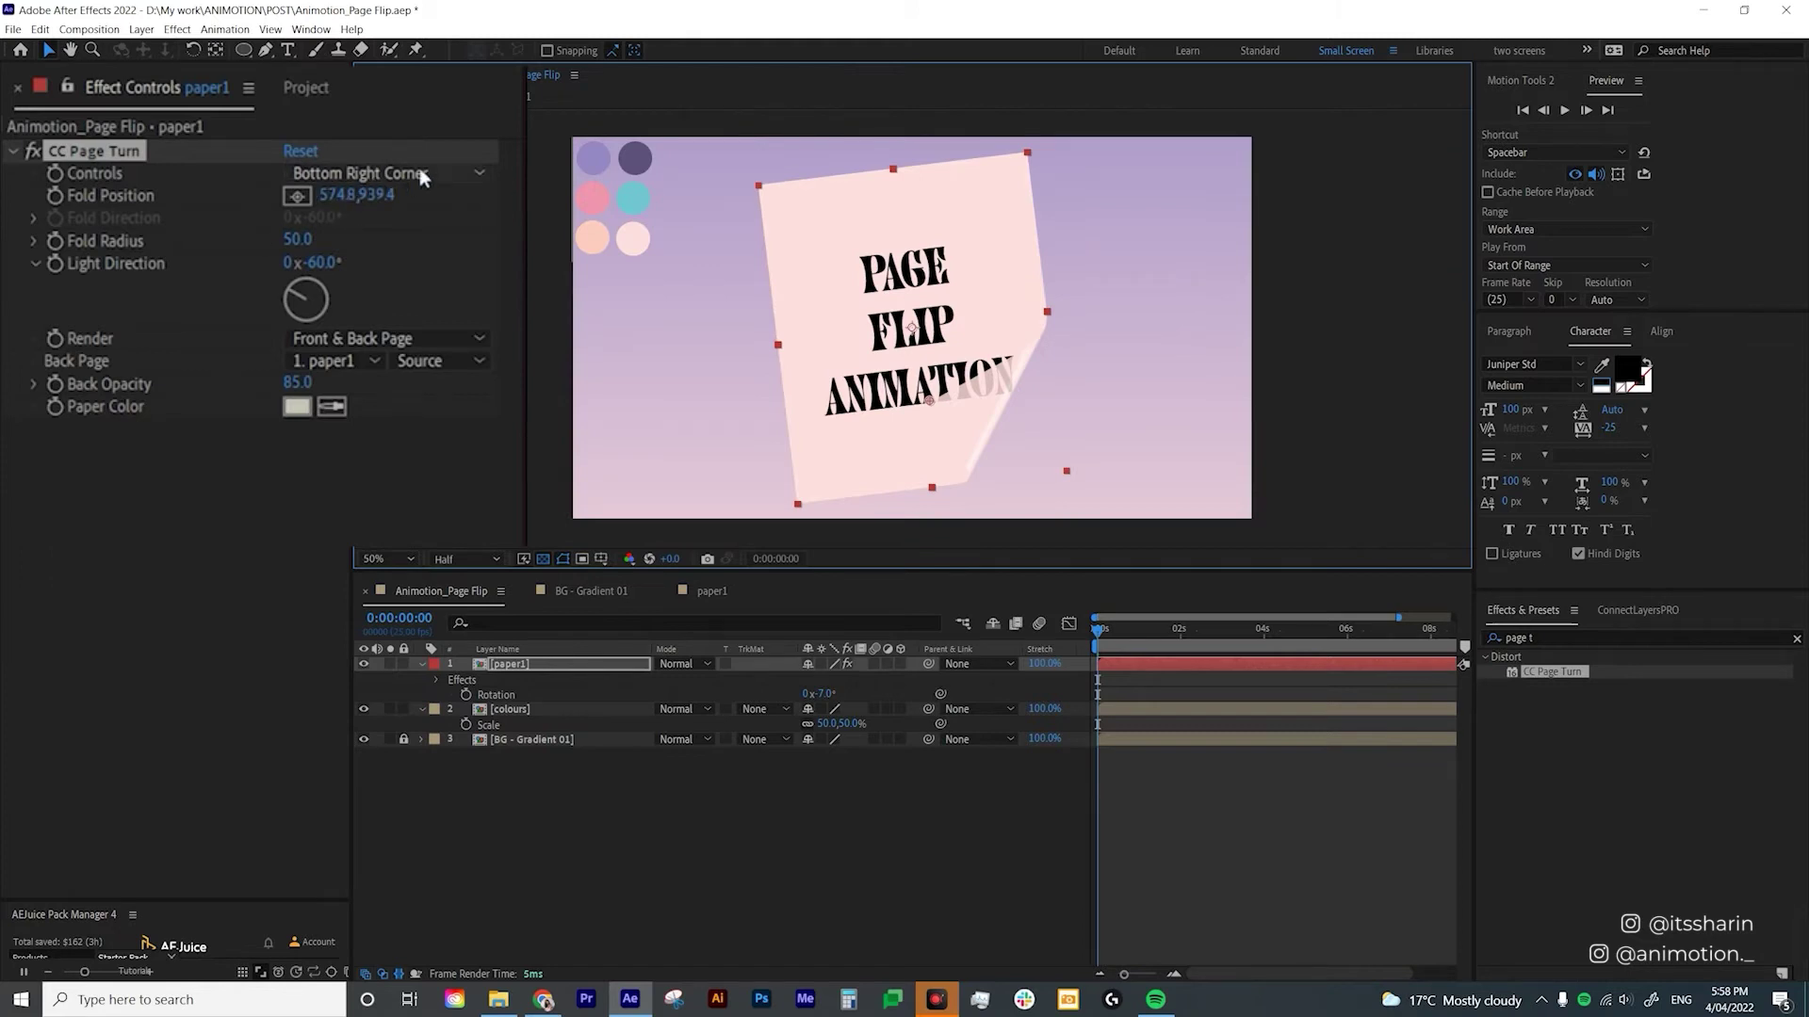
mouse_move(931, 404)
left_mouse_down()
mouse_move(946, 424)
mouse_move(915, 420)
left_mouse_up()
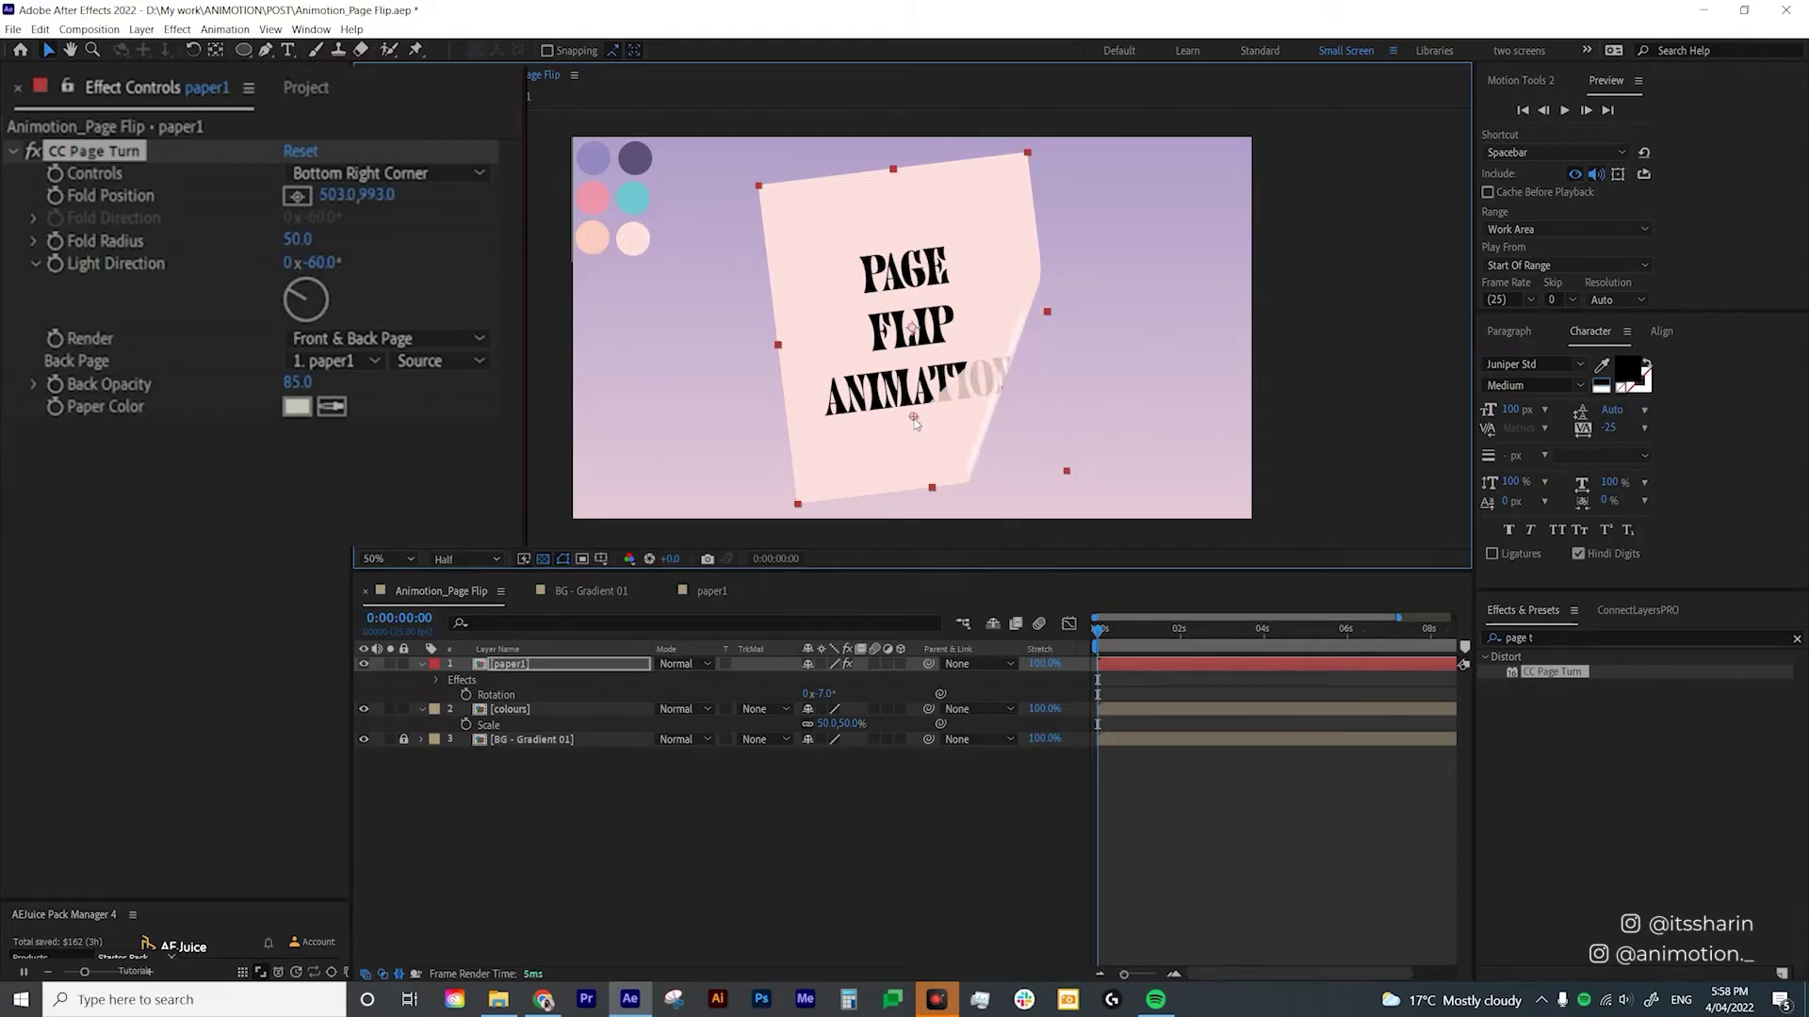
Try the Top Left, Top Right and Bottom Left Corner fold controls on the page, then restore Bottom Right Corner.
left_click(377, 175)
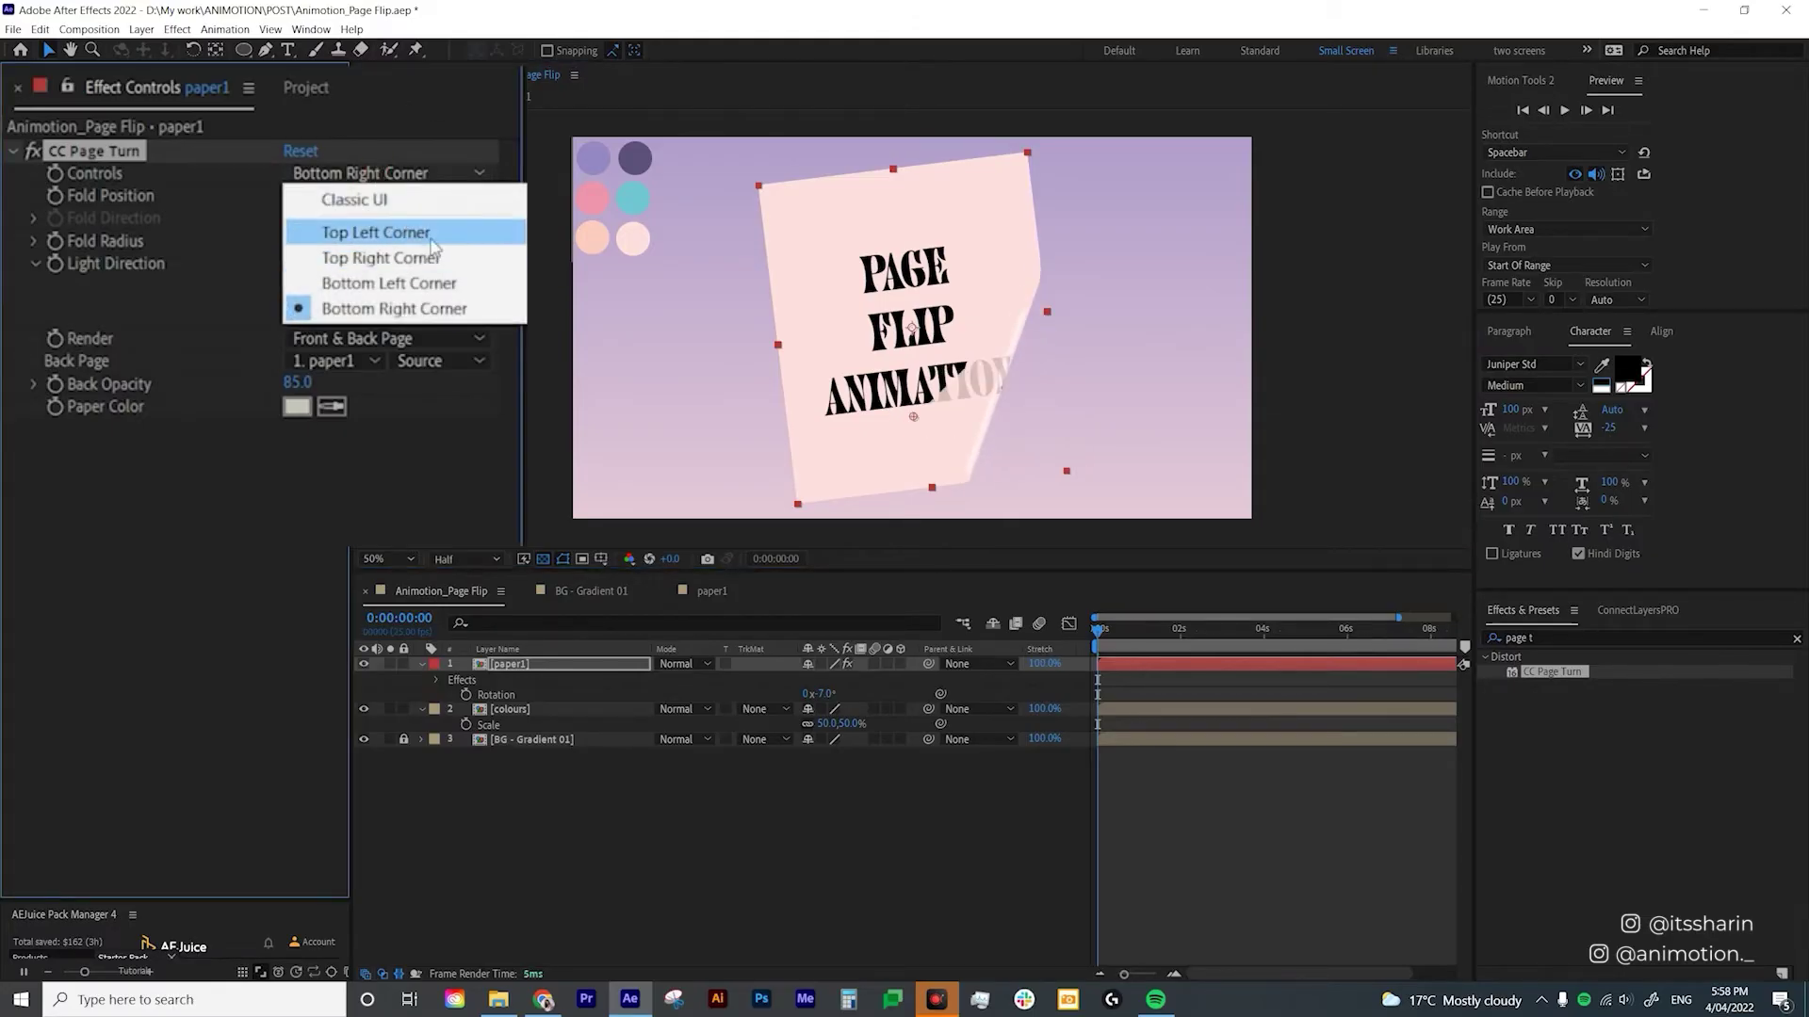
left_click(431, 239)
left_click_drag(914, 419, 983, 263)
left_click(327, 176)
left_click(377, 258)
left_click(353, 177)
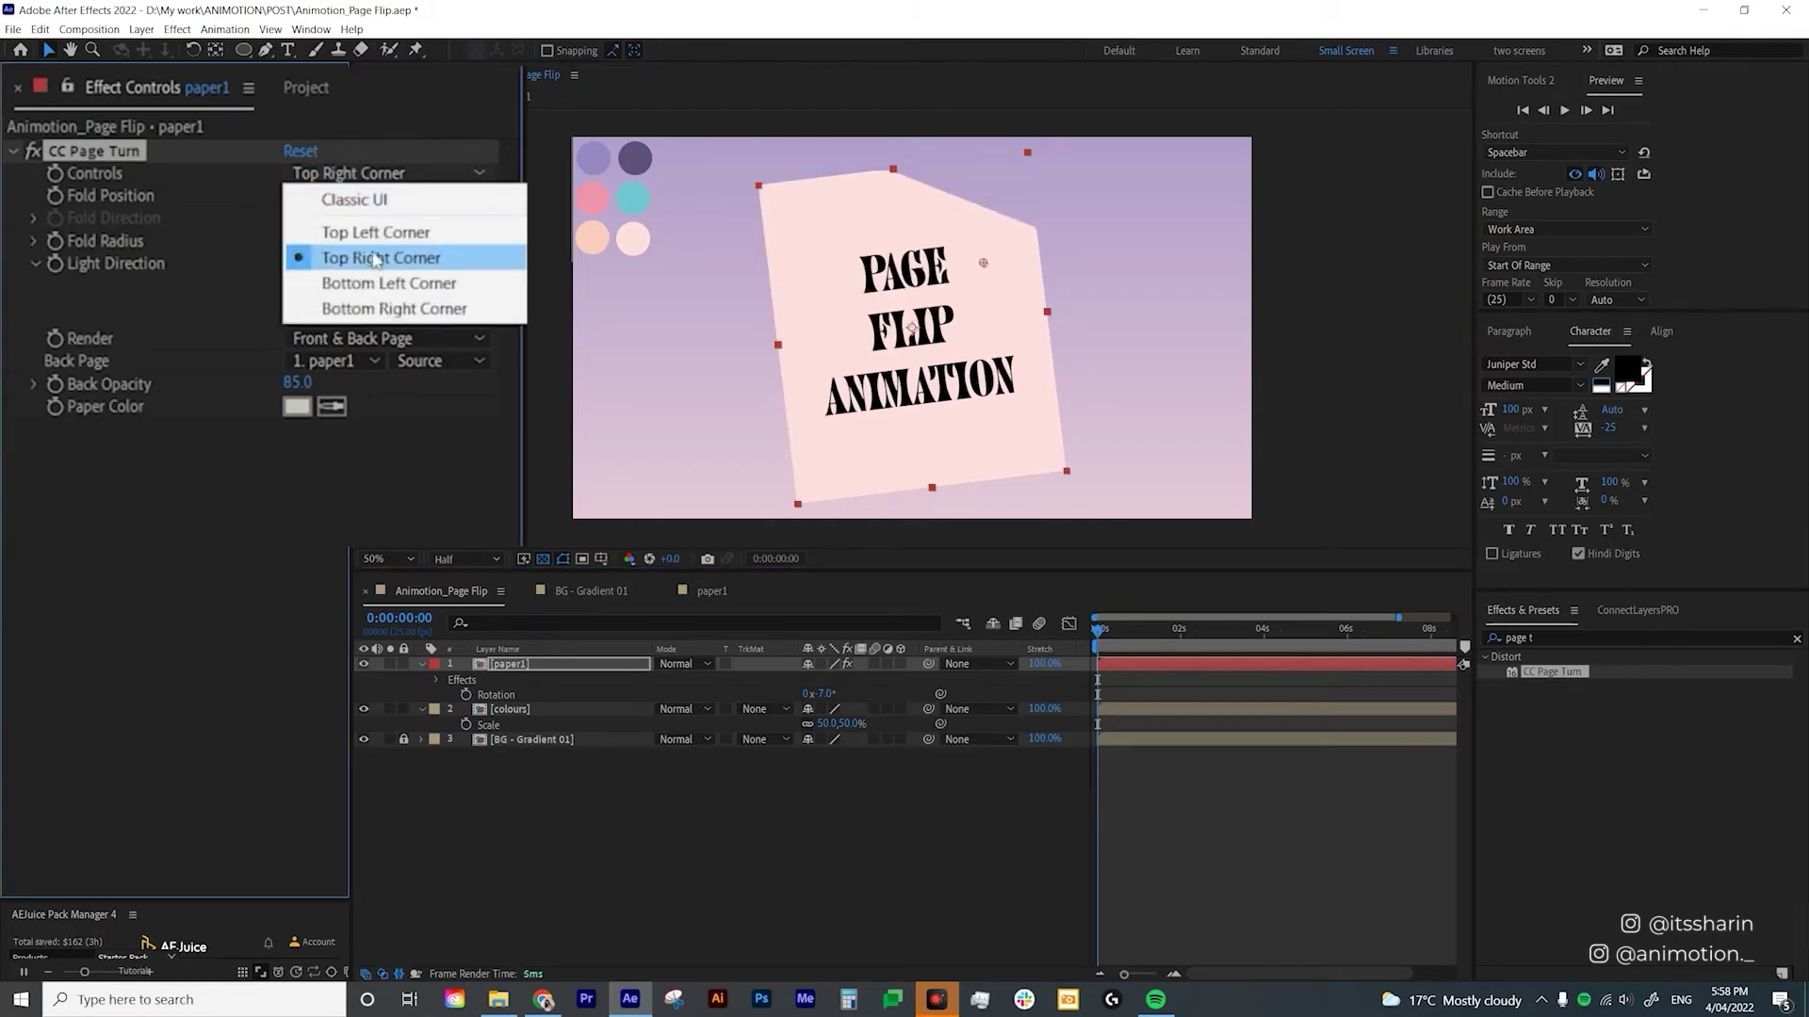
left_click(377, 283)
left_click_drag(982, 271, 898, 462)
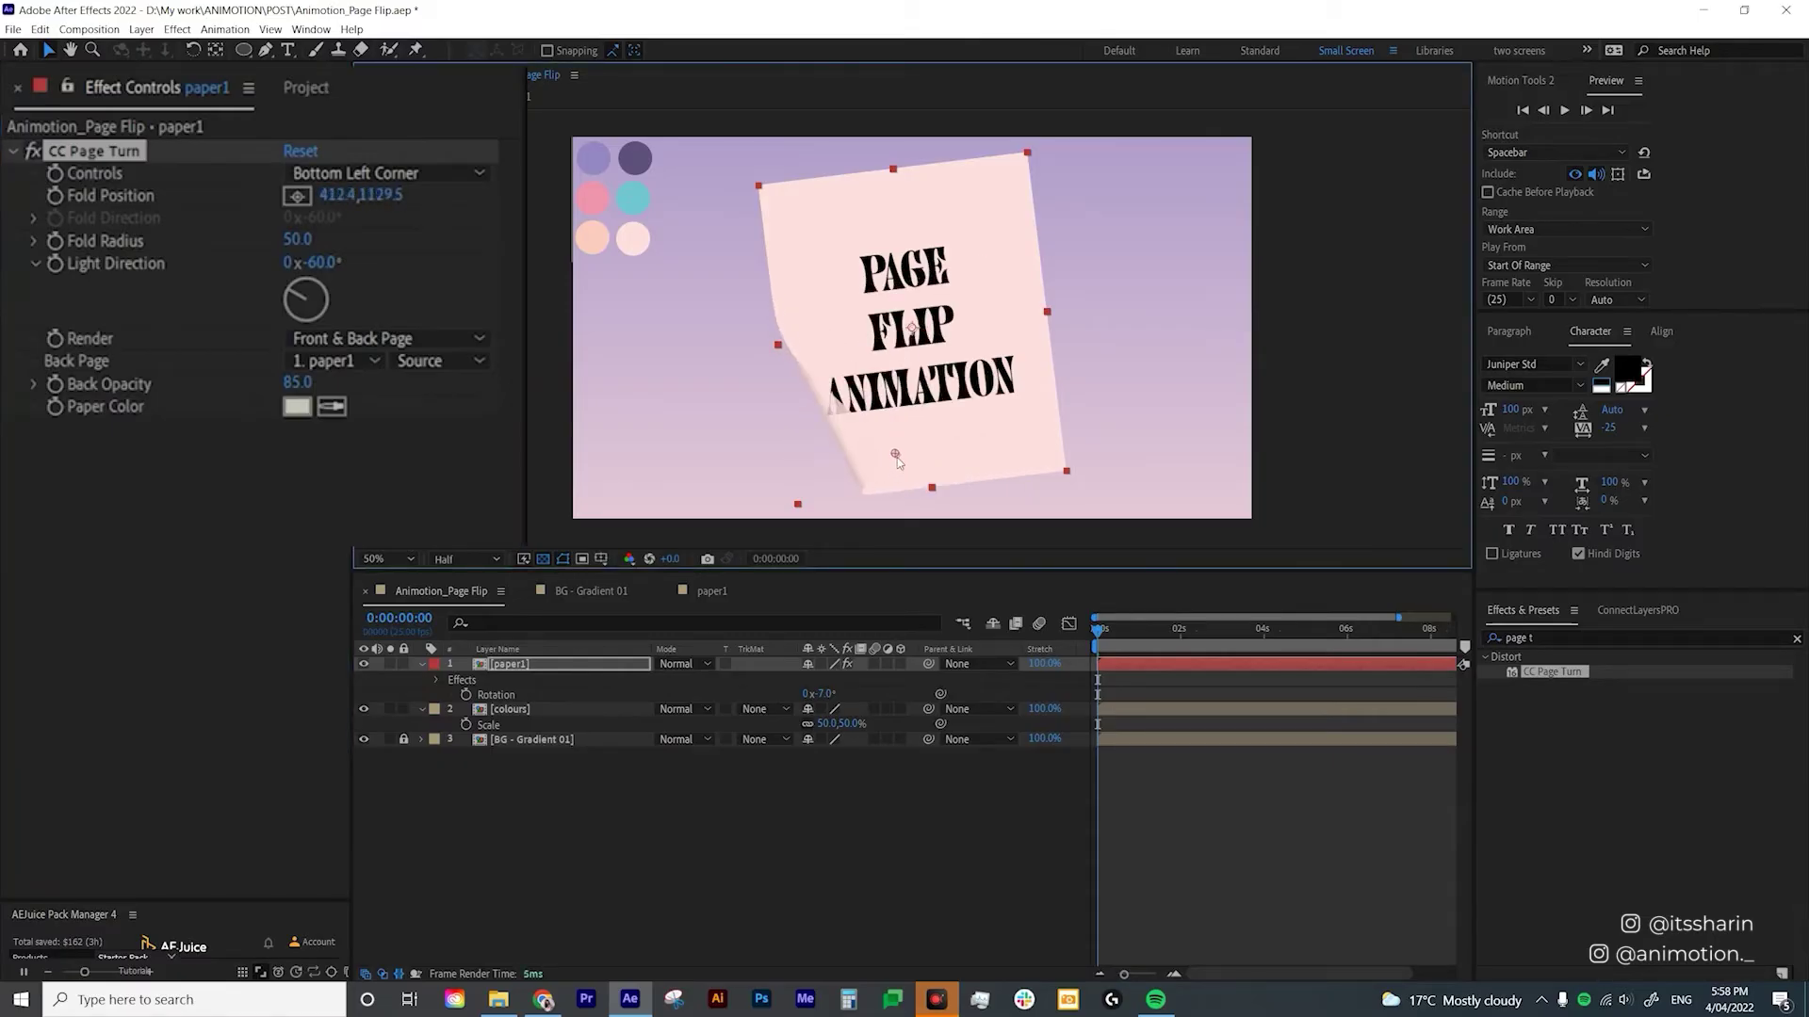
left_click(358, 173)
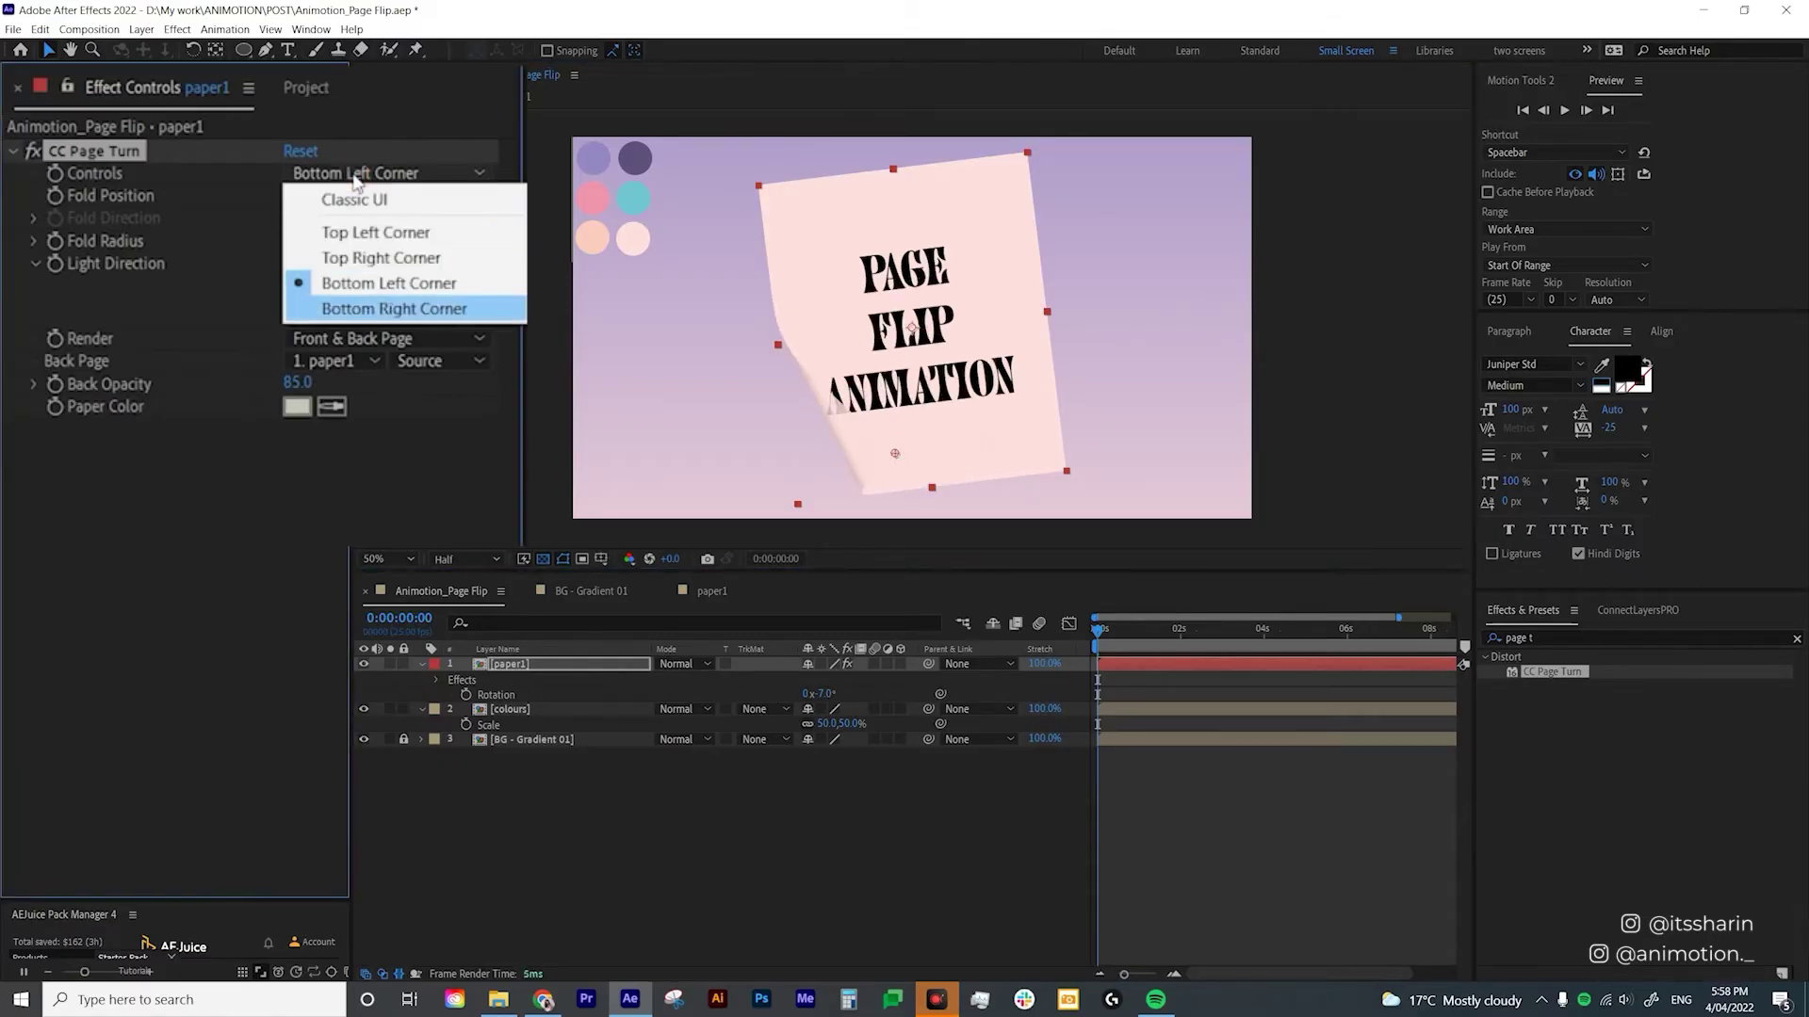
left_click(448, 308)
Try a small fold near the page's bottom right corner, ending with the Fold Position at about 775, 1148.
left_click_drag(894, 453, 1047, 457)
left_click_drag(332, 194, 384, 269)
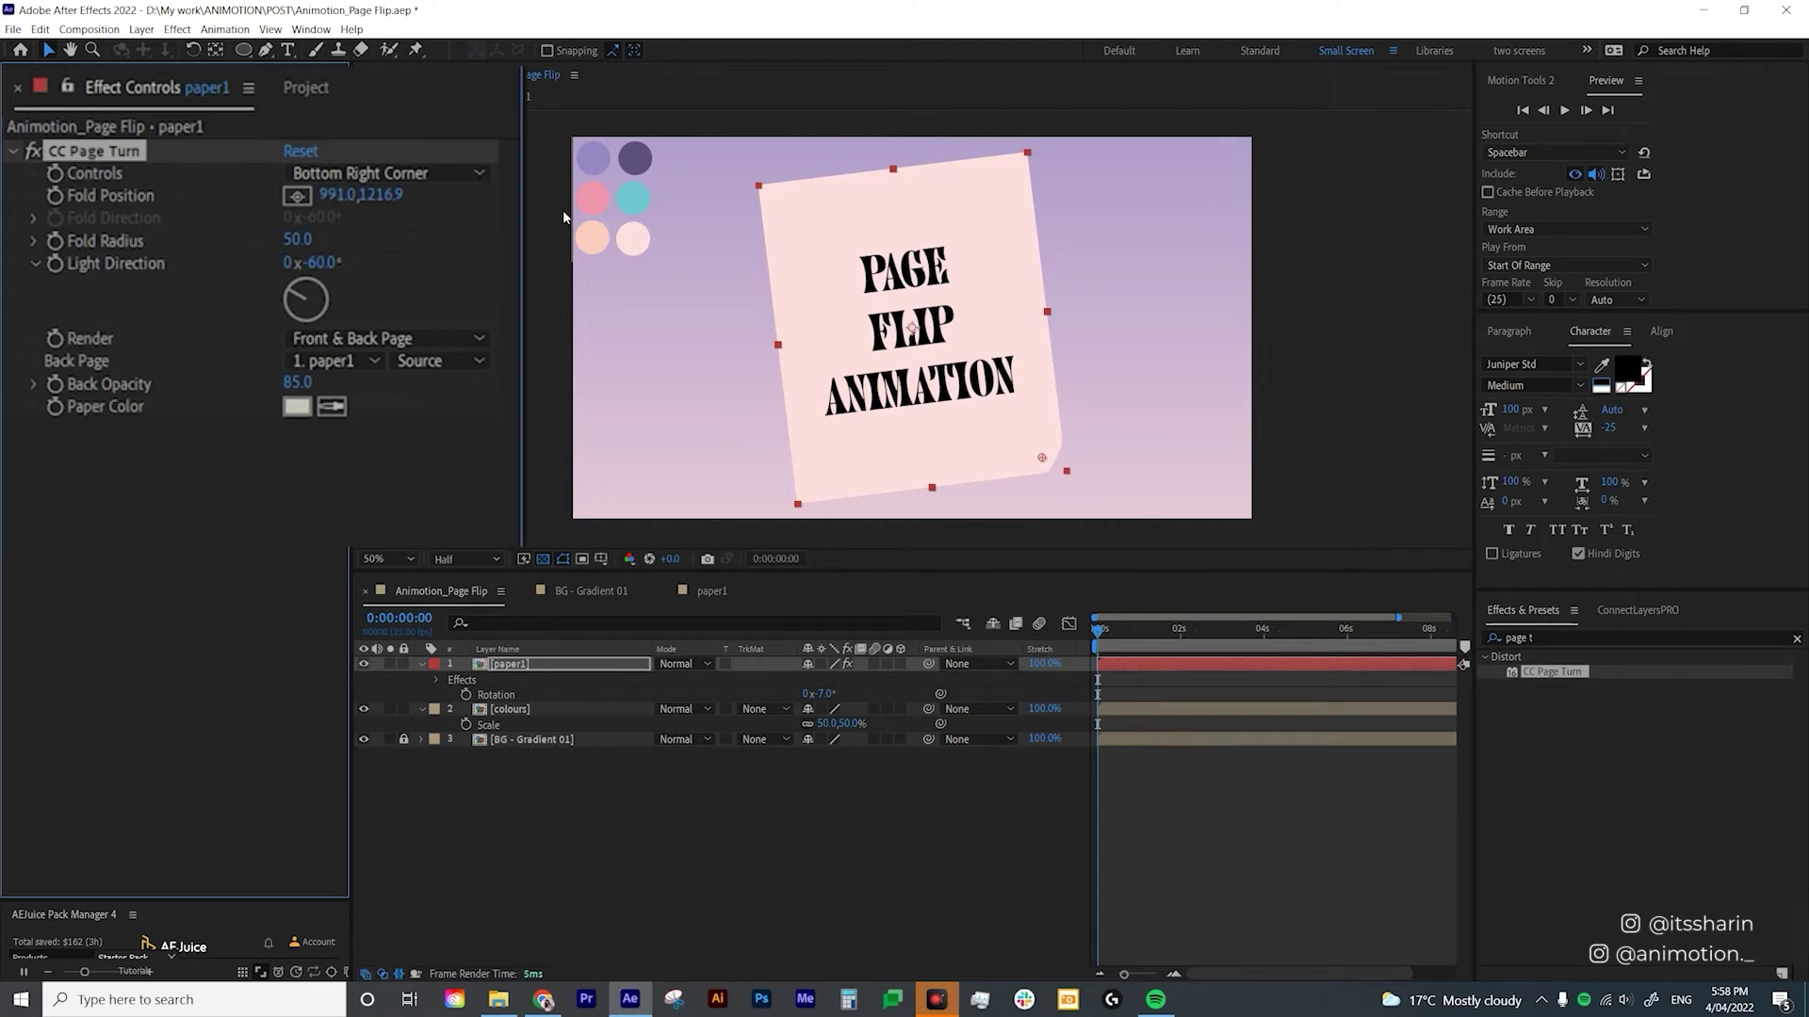
left_click_drag(1042, 459, 986, 447)
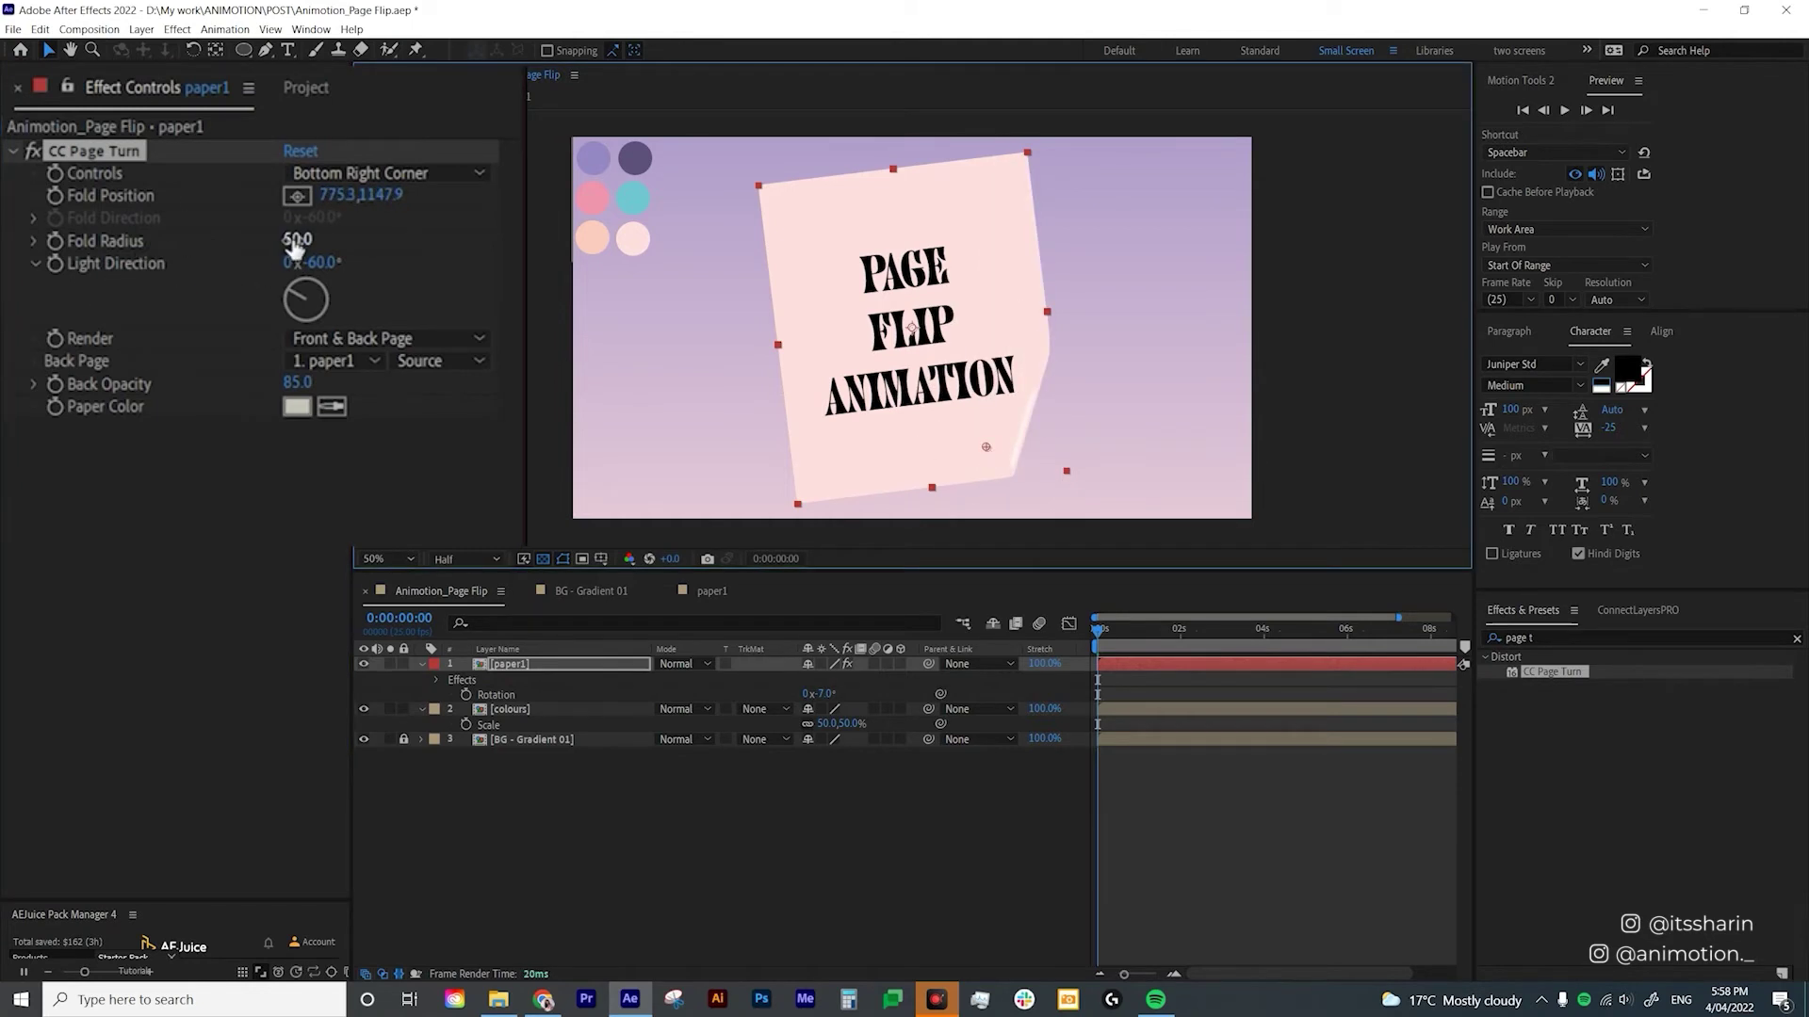
With the page folded at about 500, 1194, set the Fold Radius to 165.8 and the Light Direction to +62°.
left_click_drag(986, 448, 918, 466)
left_click_drag(298, 239, 1243, 315)
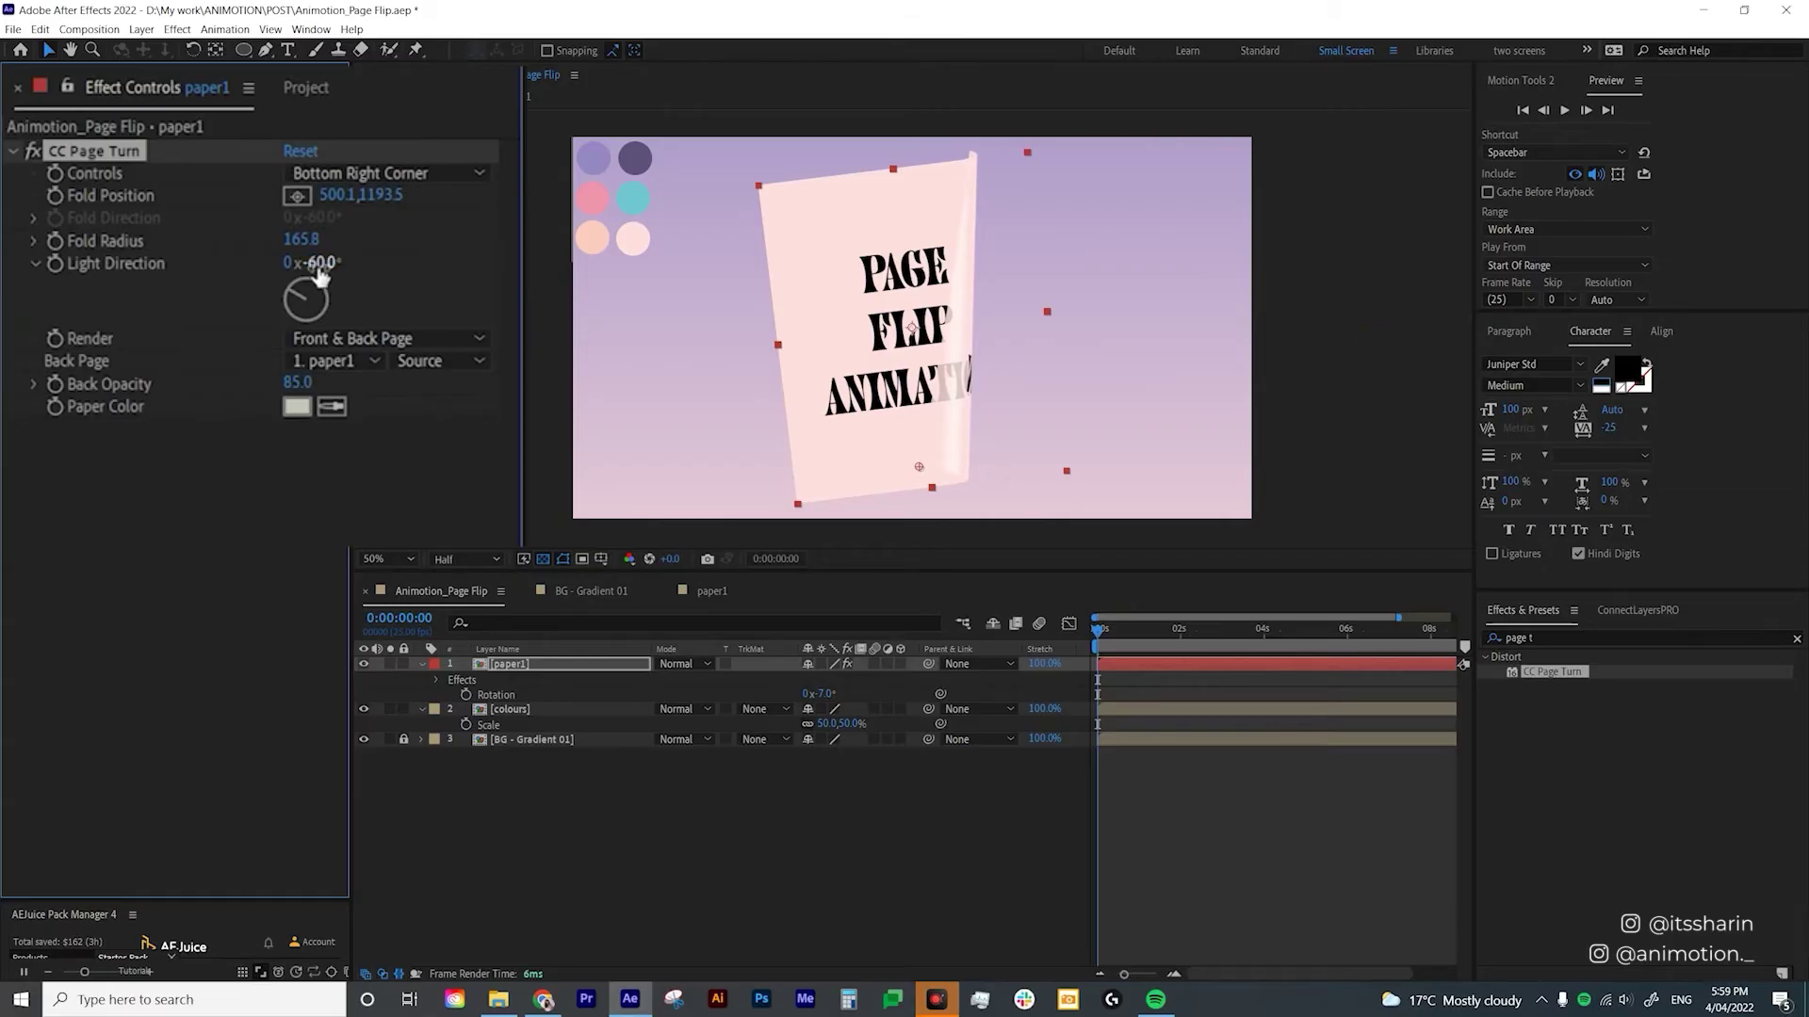
left_click_drag(321, 273, 493, 290)
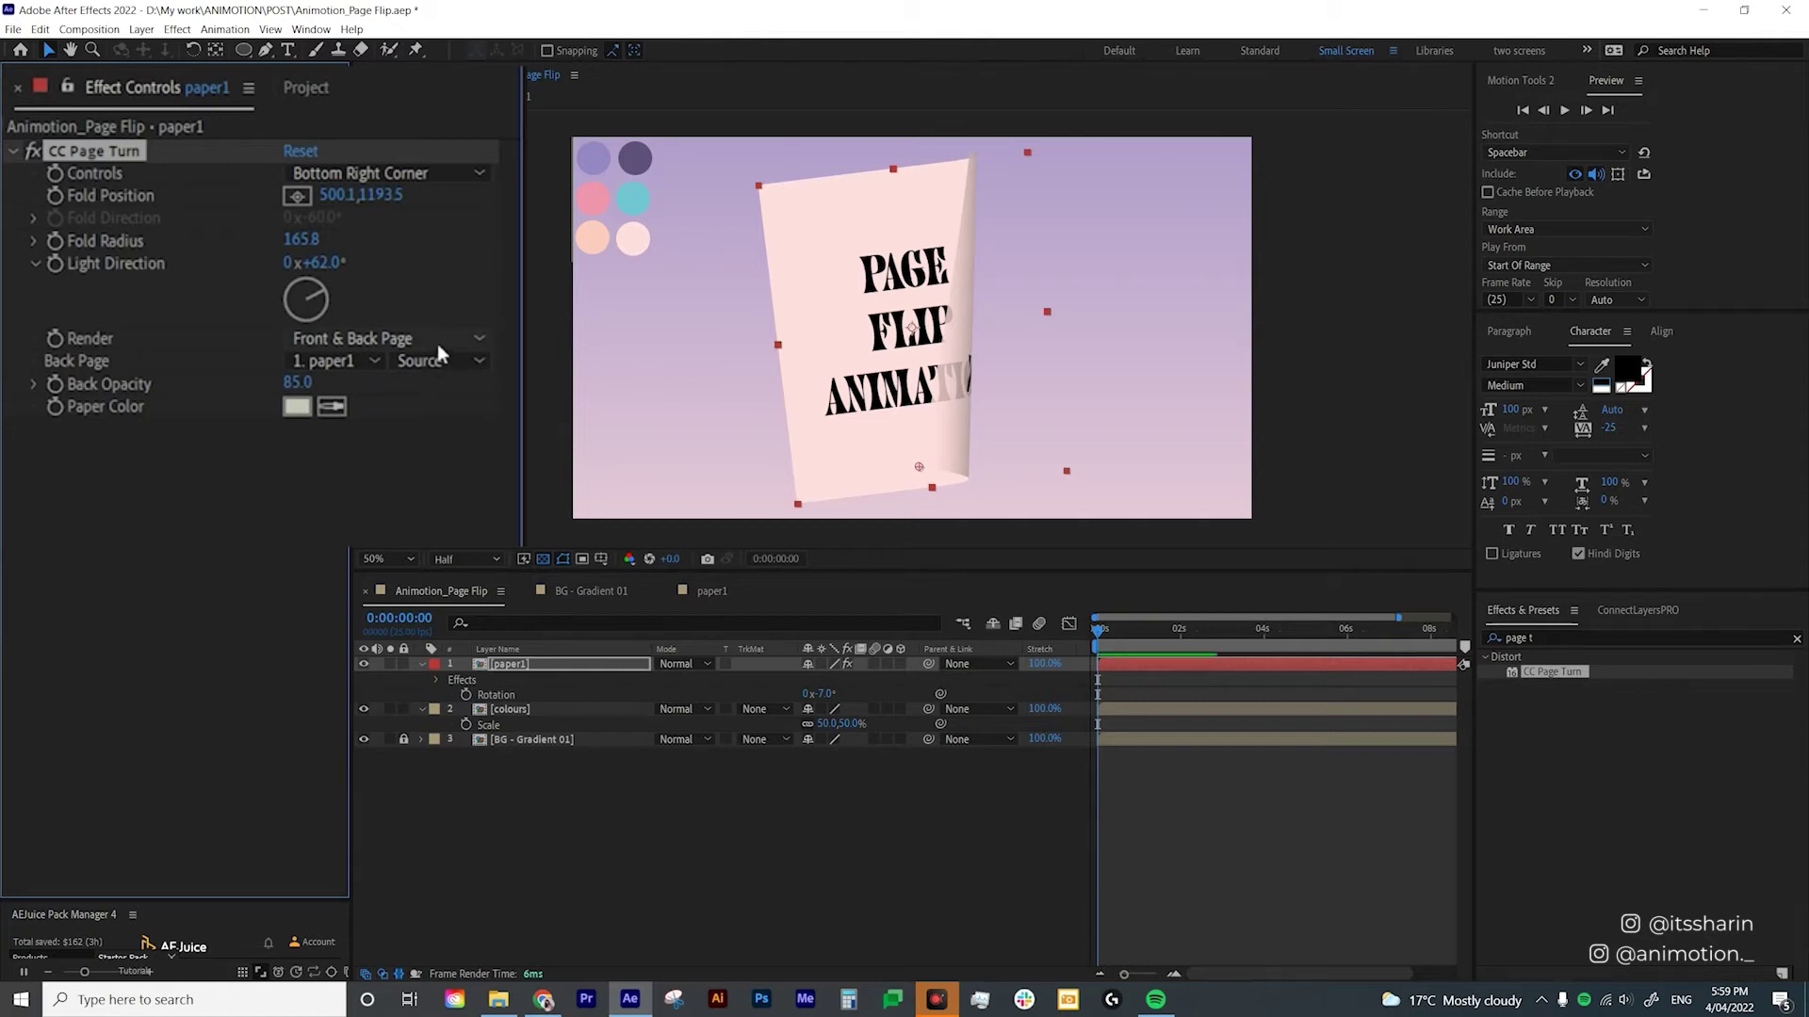
Fold the page to about 142, 985, try the Back Page and Front Page render options, and restore Front & Back Page.
left_click_drag(919, 469, 824, 431)
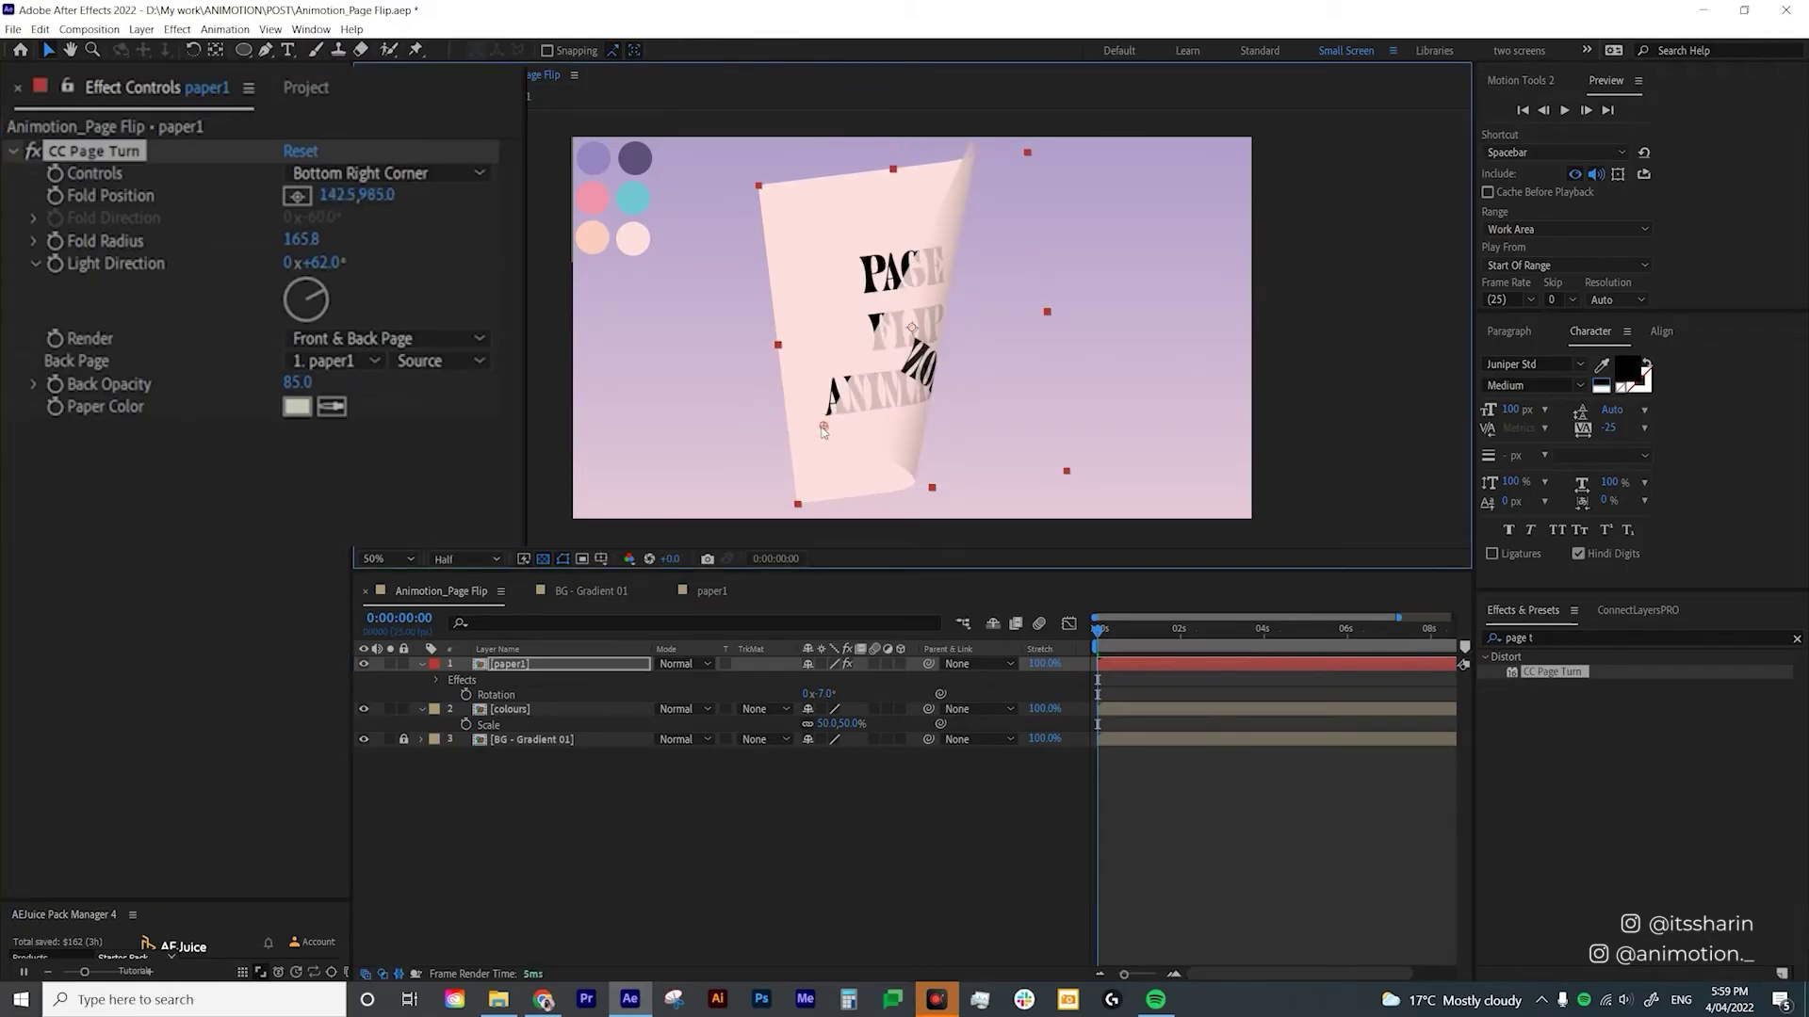
left_click(444, 349)
left_click(424, 389)
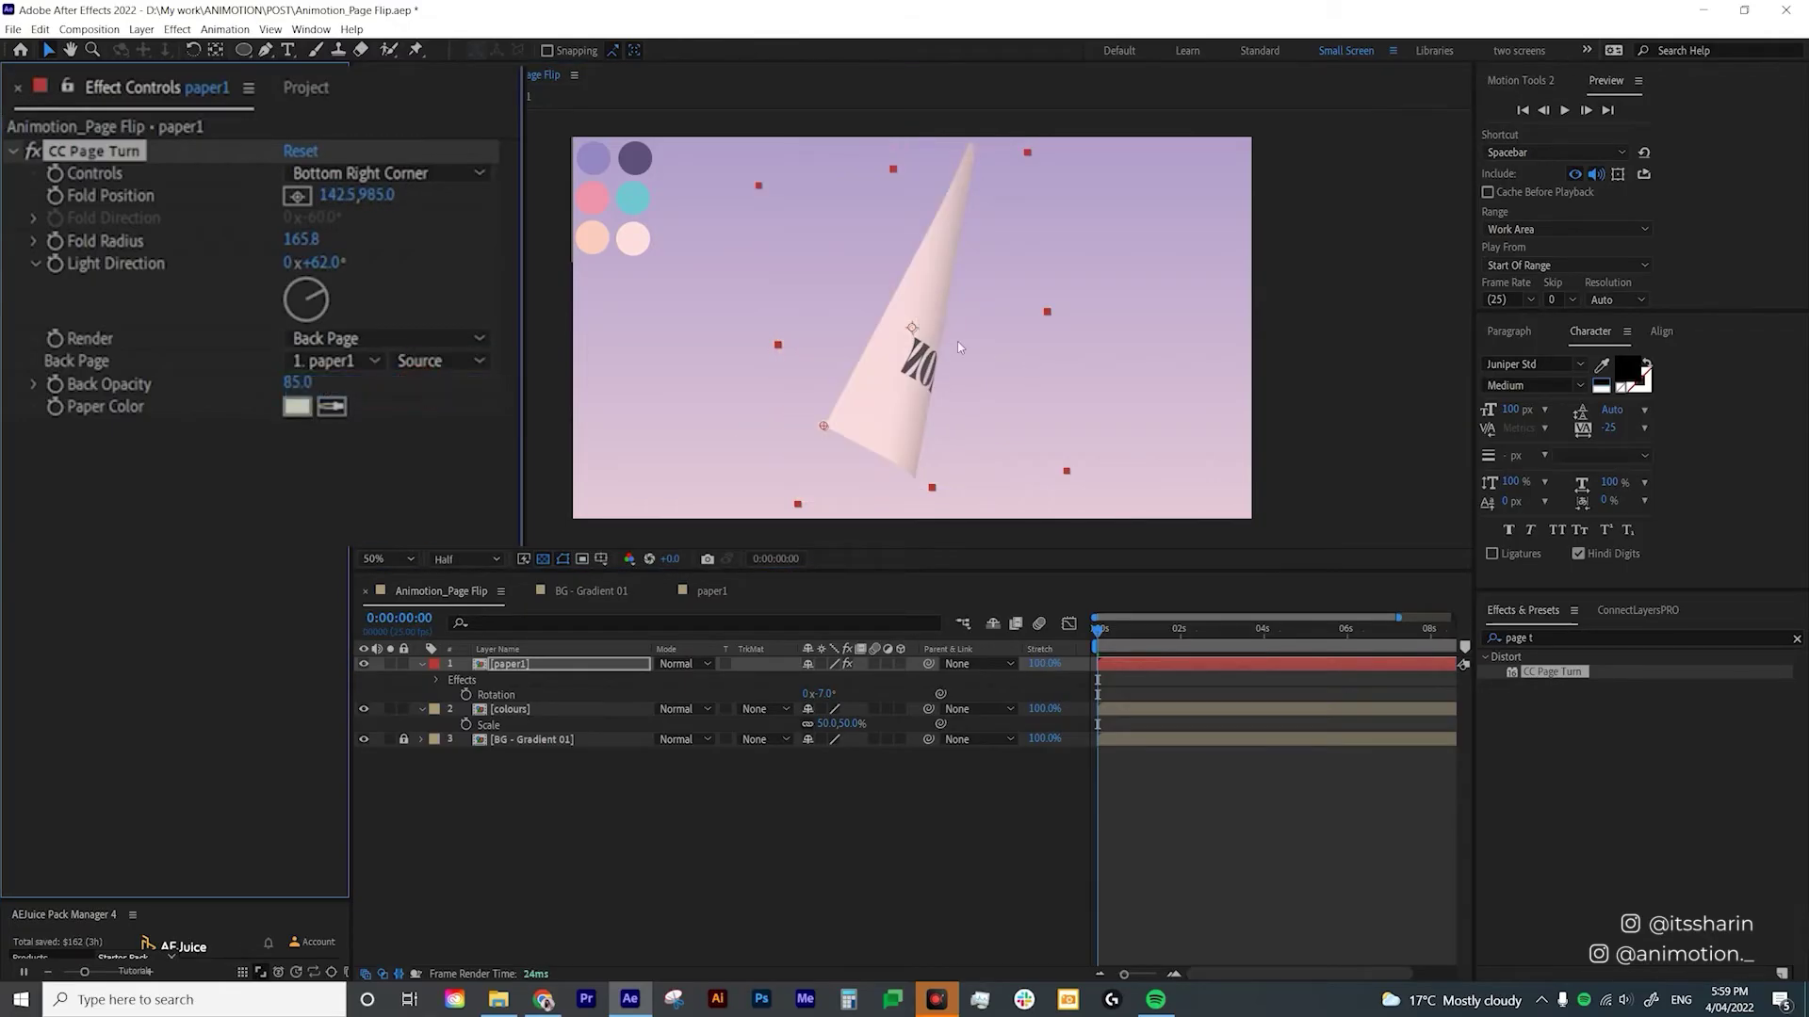
left_click(453, 338)
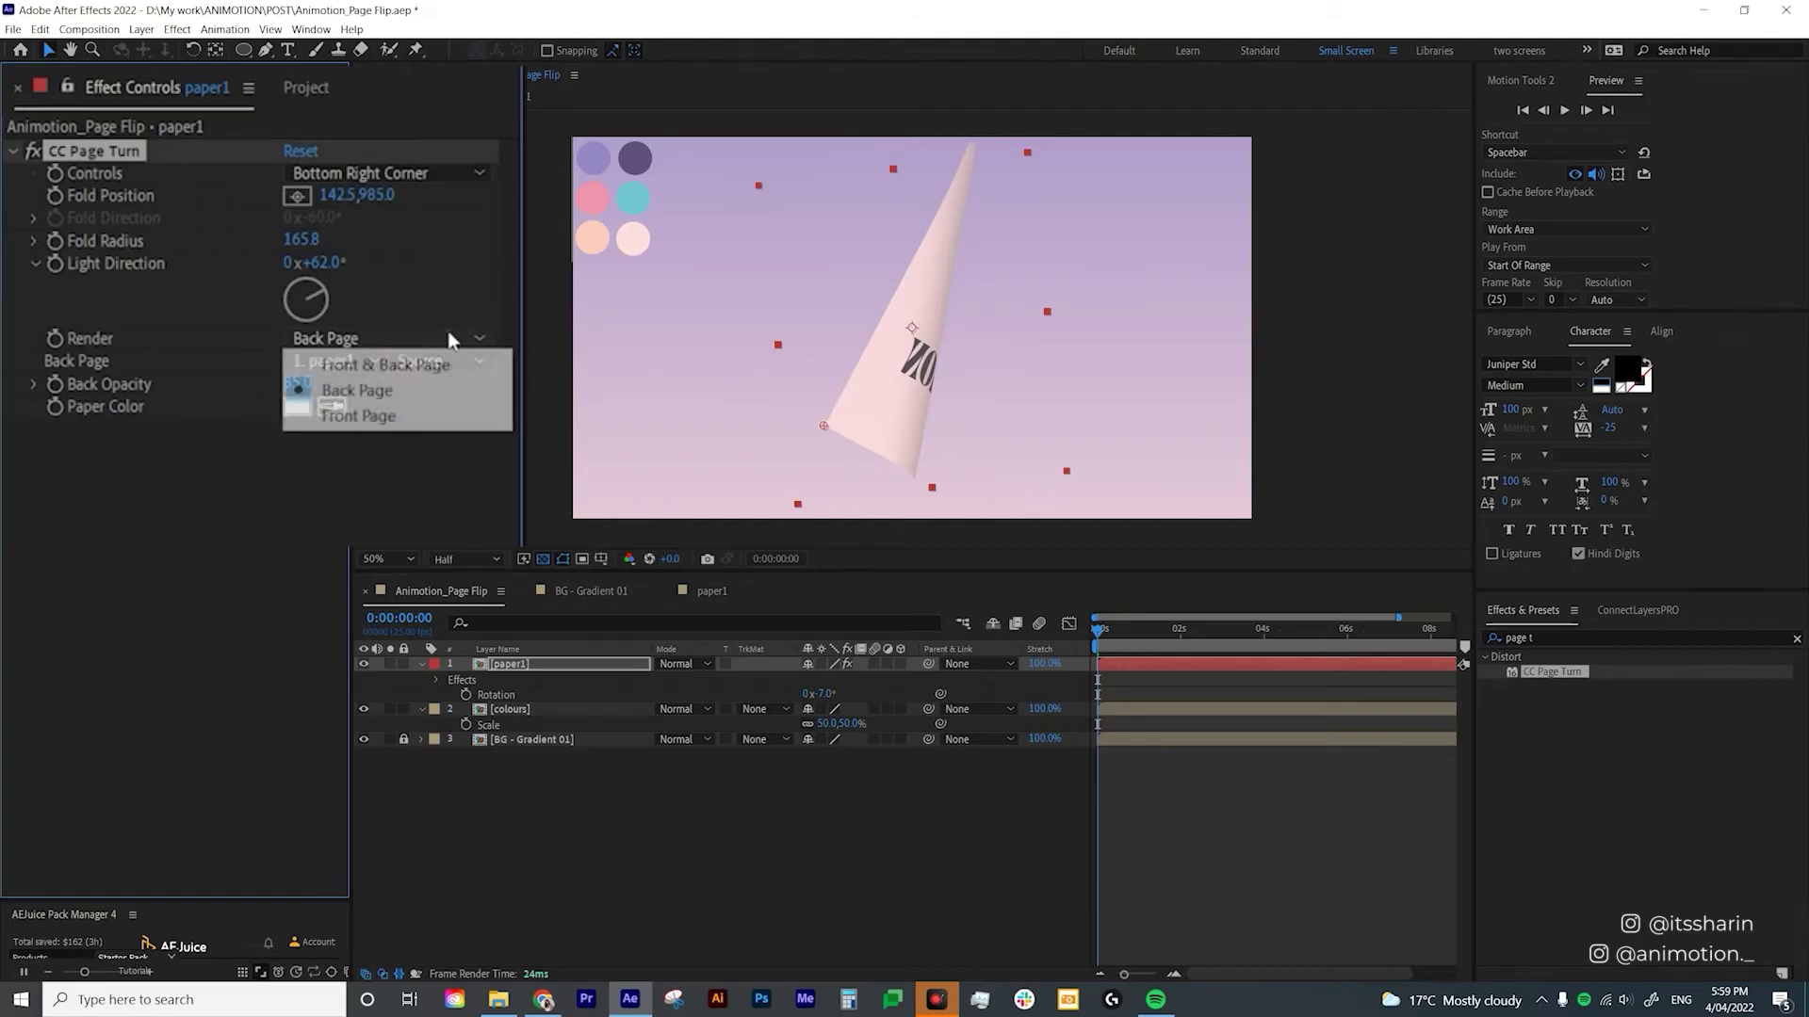
left_click(355, 414)
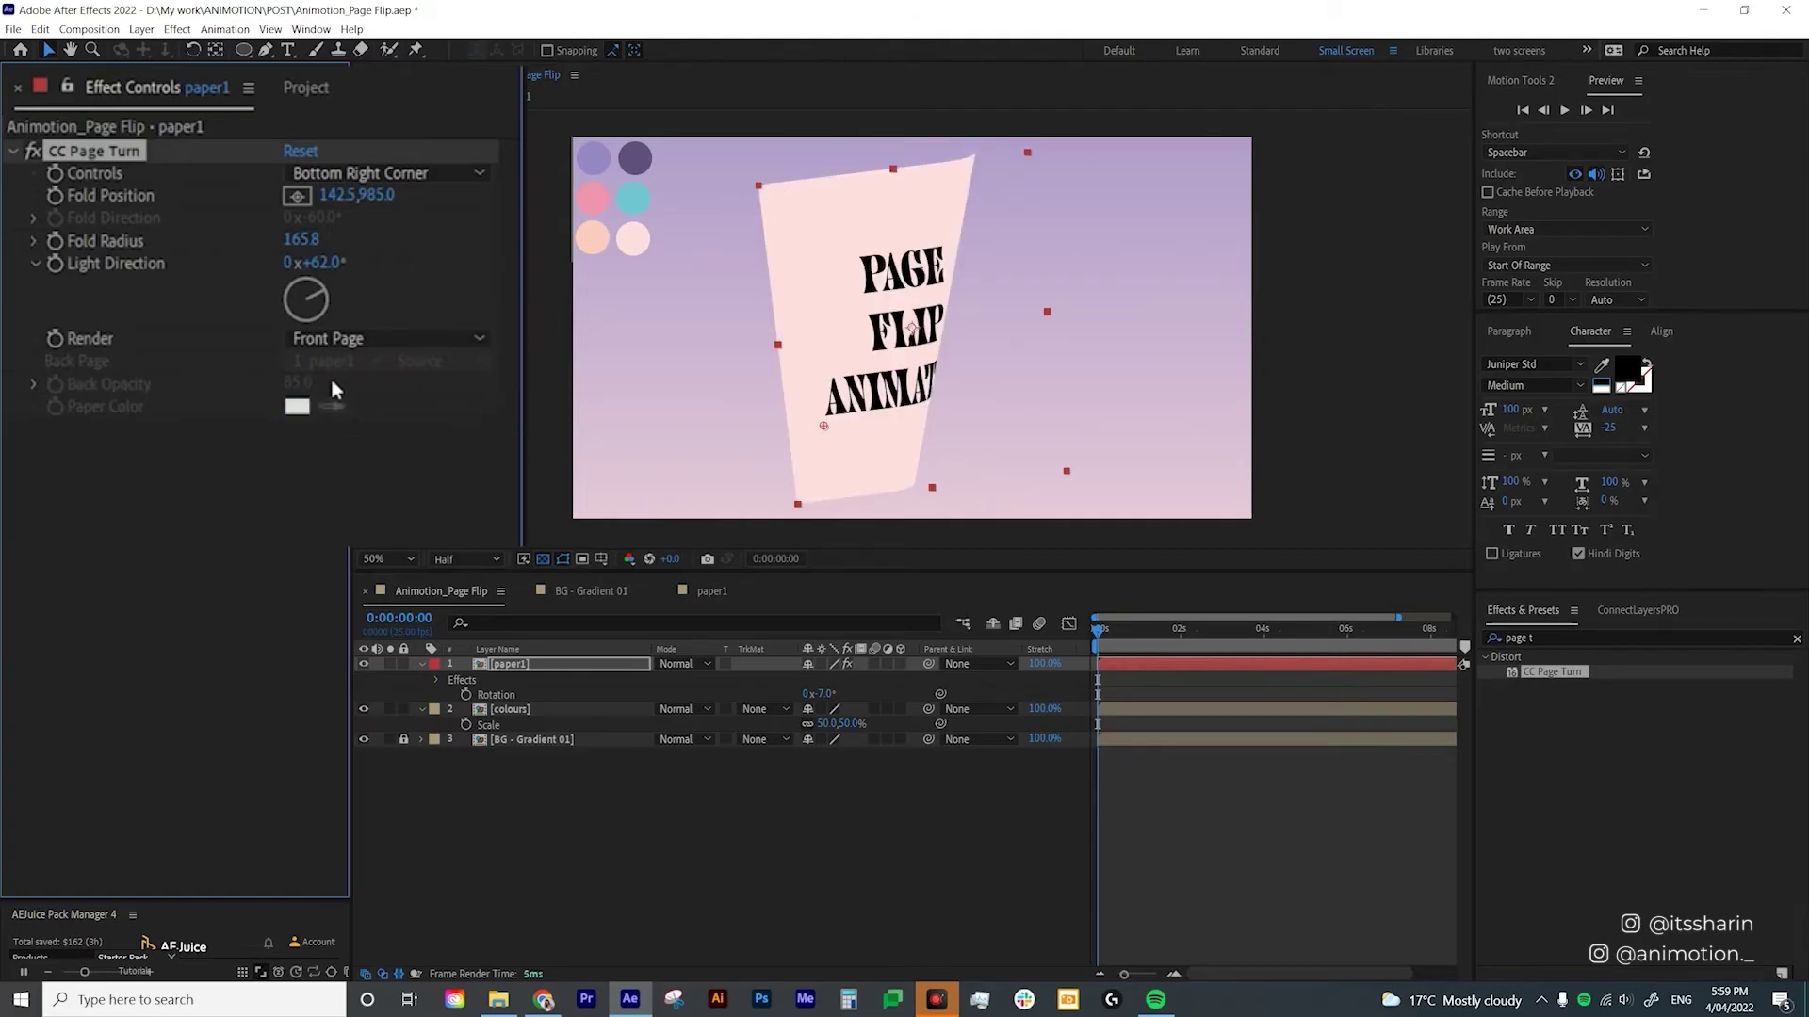
left_click(450, 341)
left_click(453, 365)
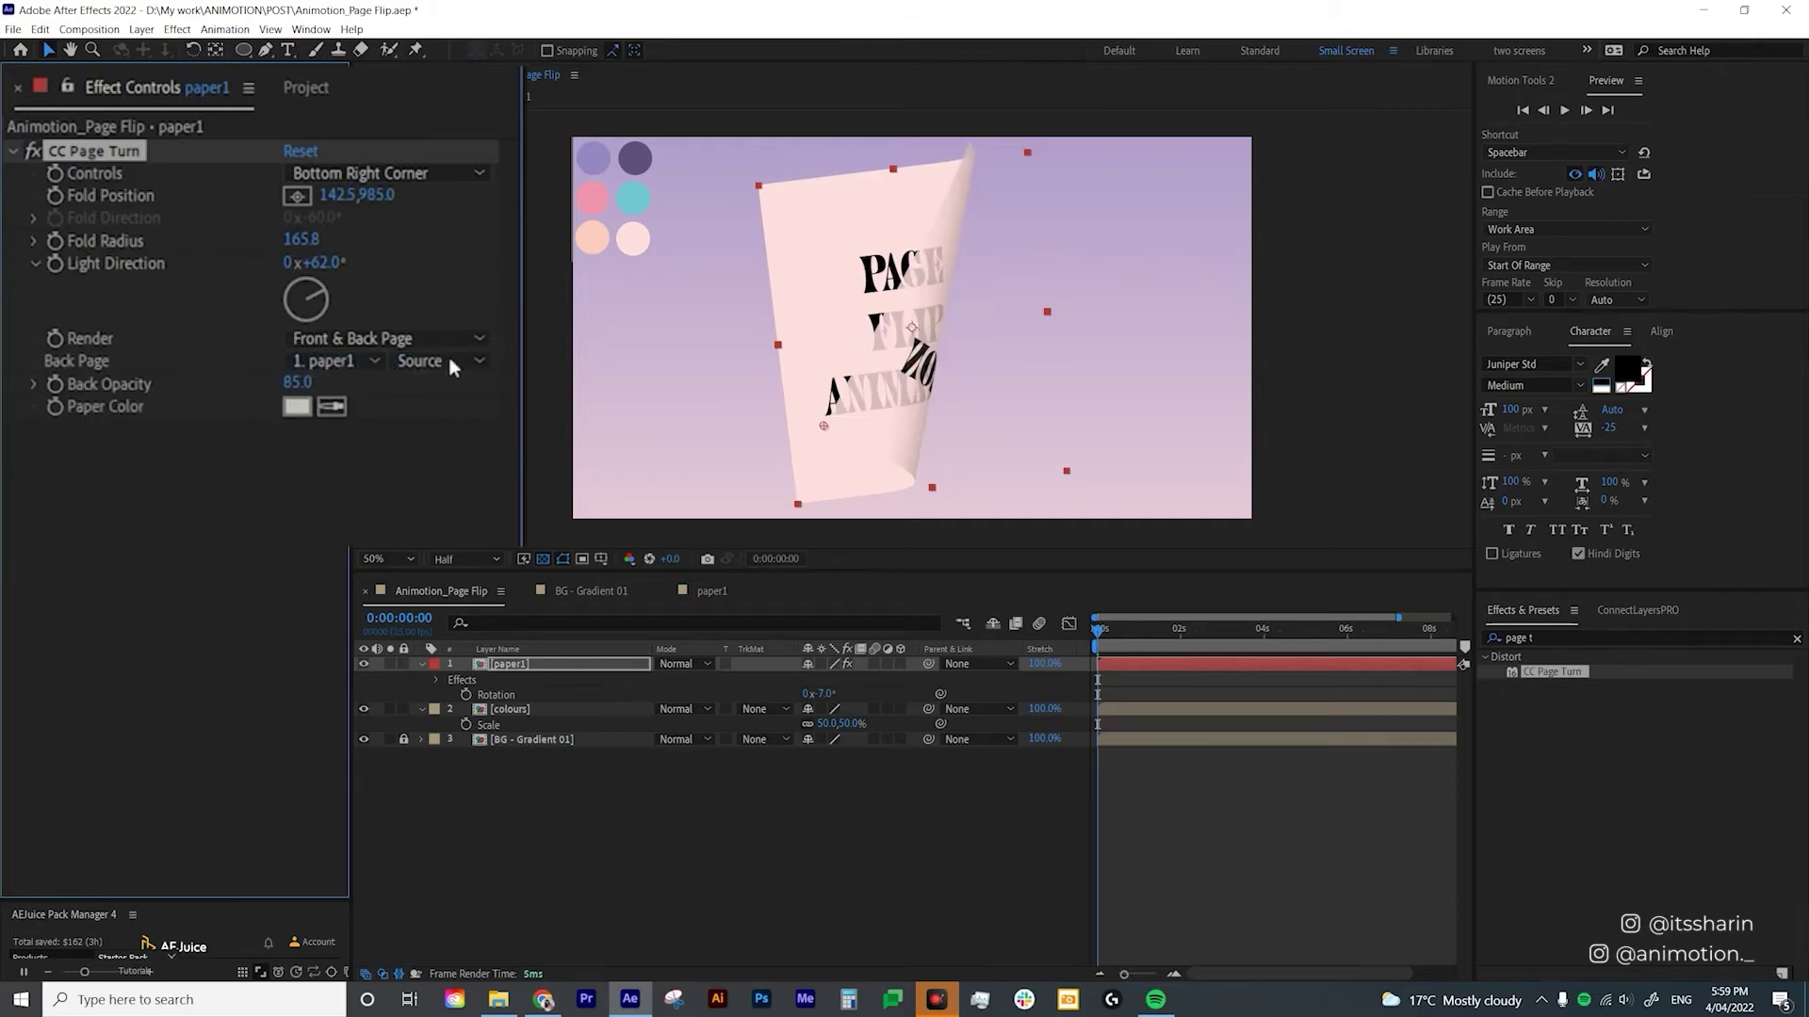
Turn the page far to the left, with the Fold Position at about -510, 1007.
left_click_drag(828, 431, 865, 437)
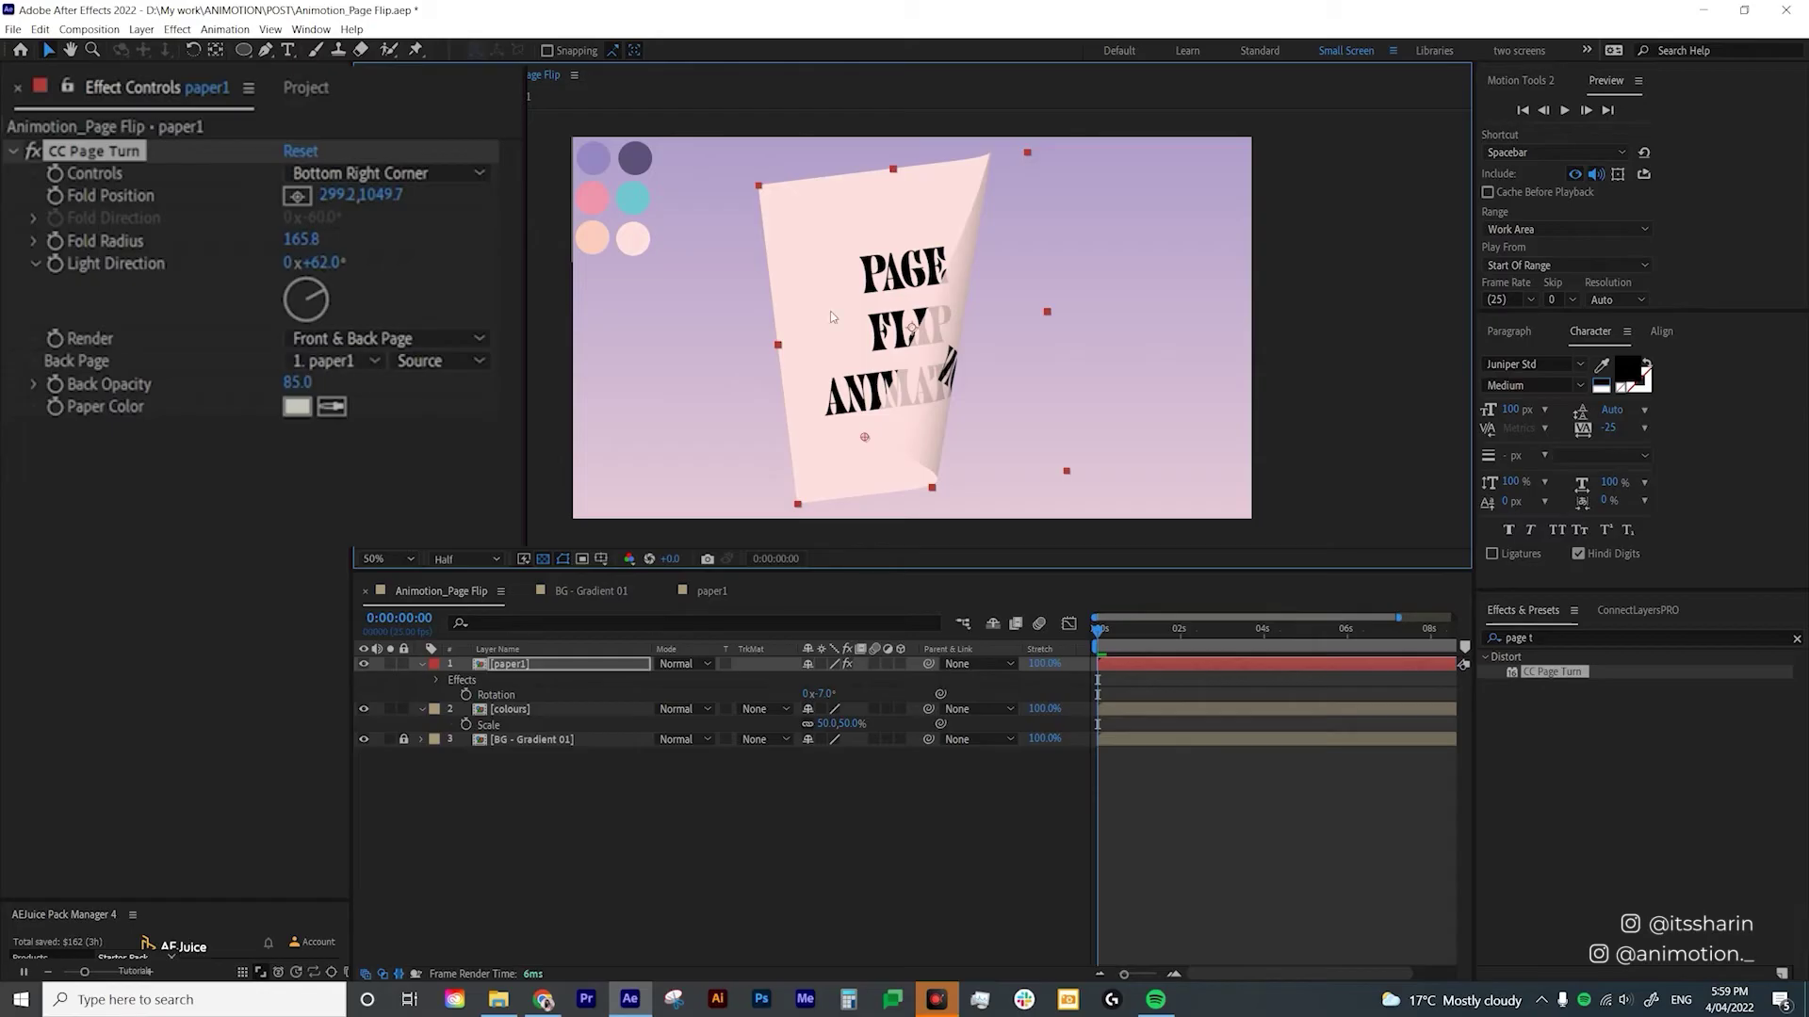
left_click_drag(865, 437, 662, 451)
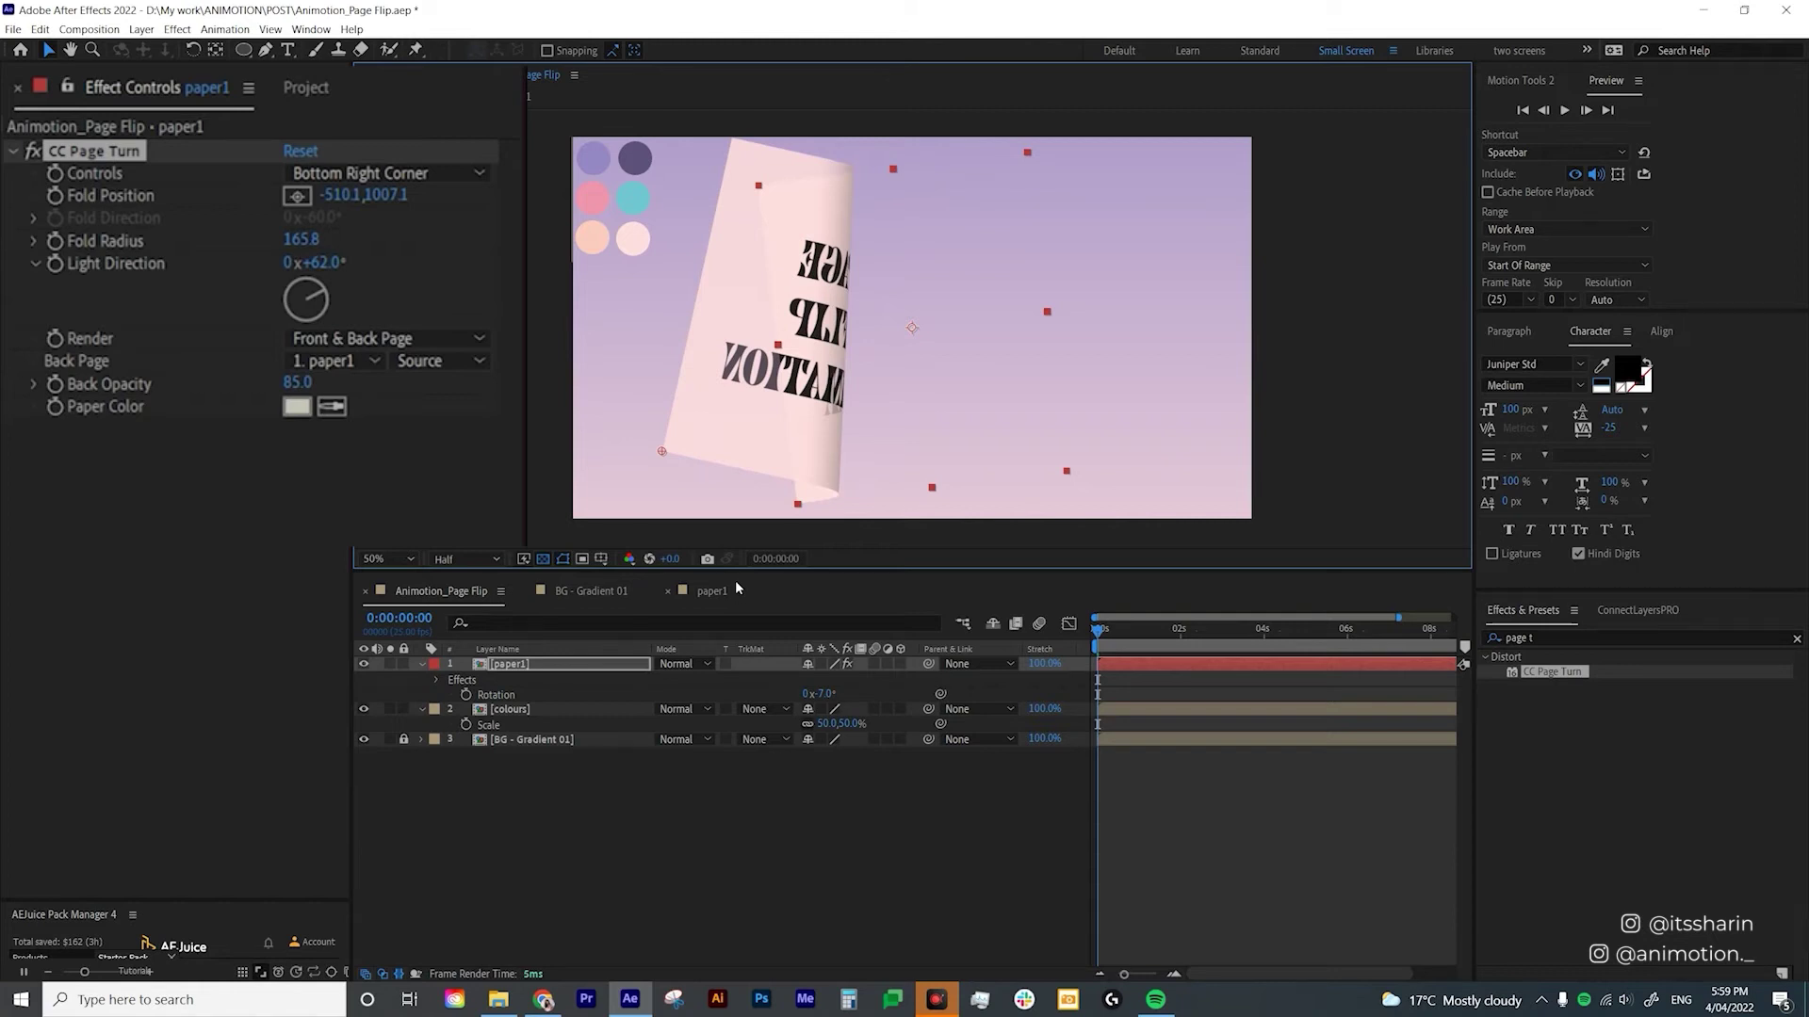
Create a 1080 x 1280 px solid in the peach colour sampled from the colour swatches.
left_click(579, 876)
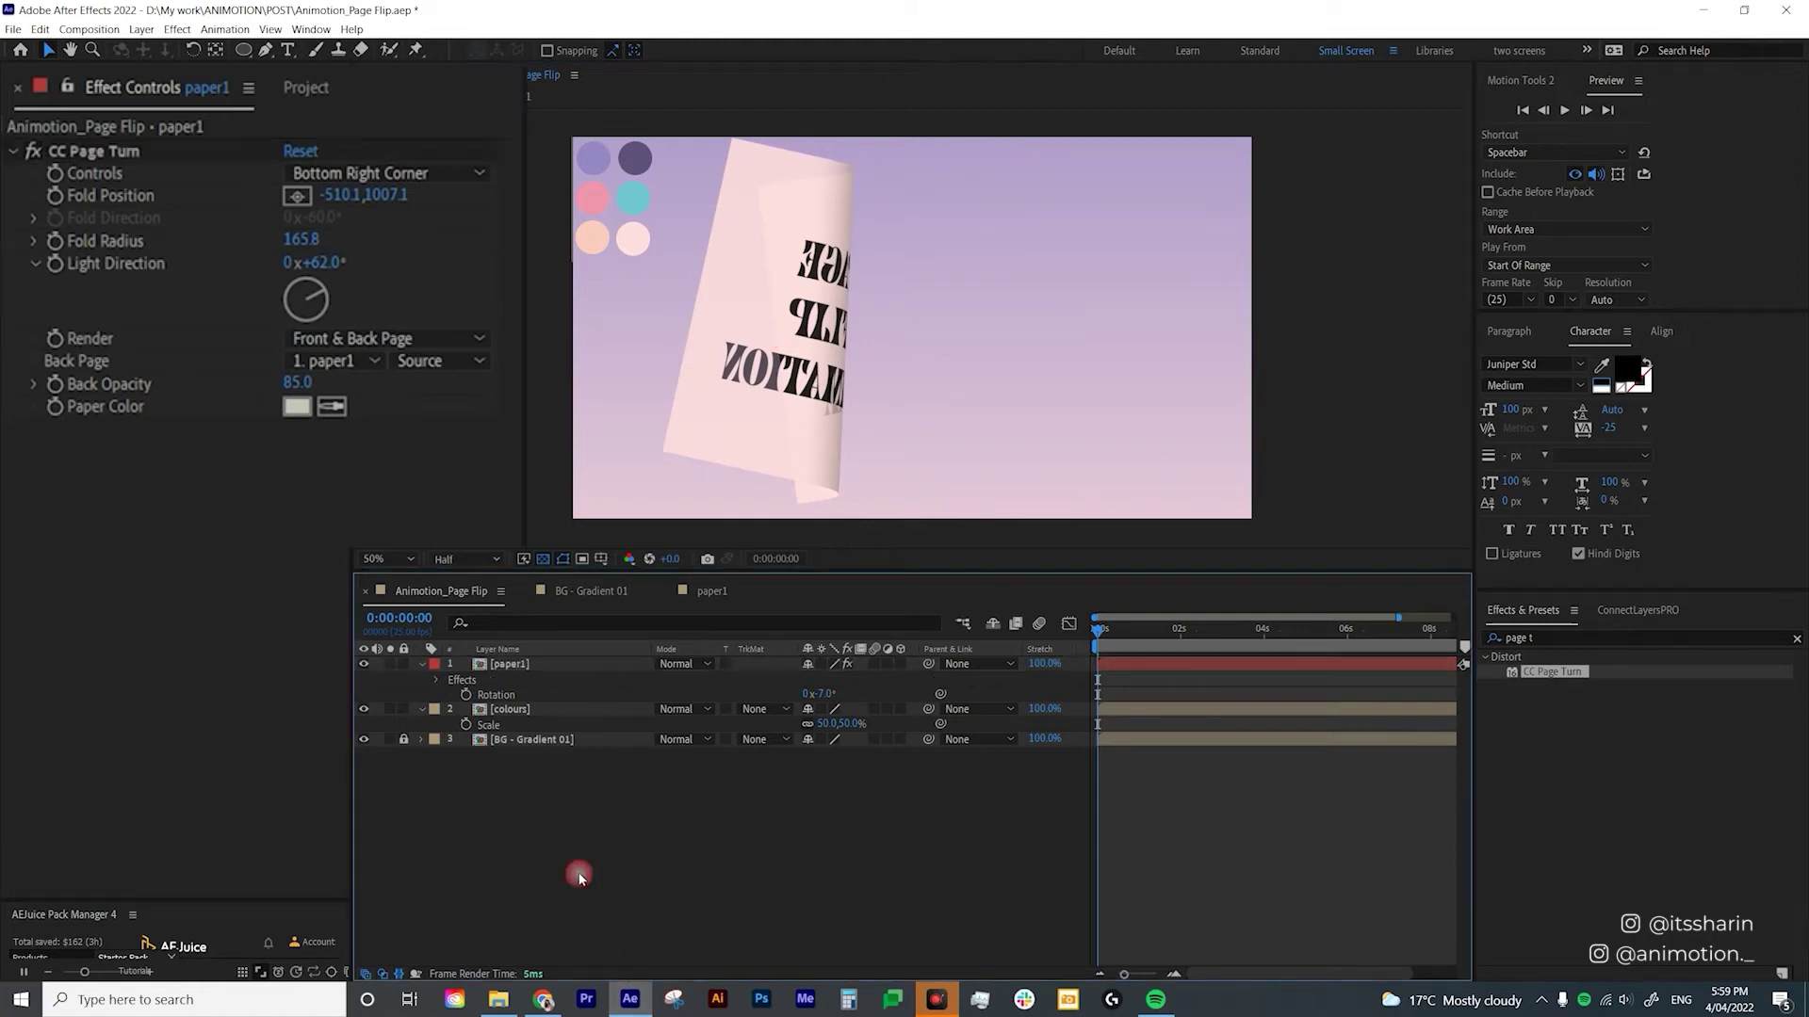
right_click(586, 837)
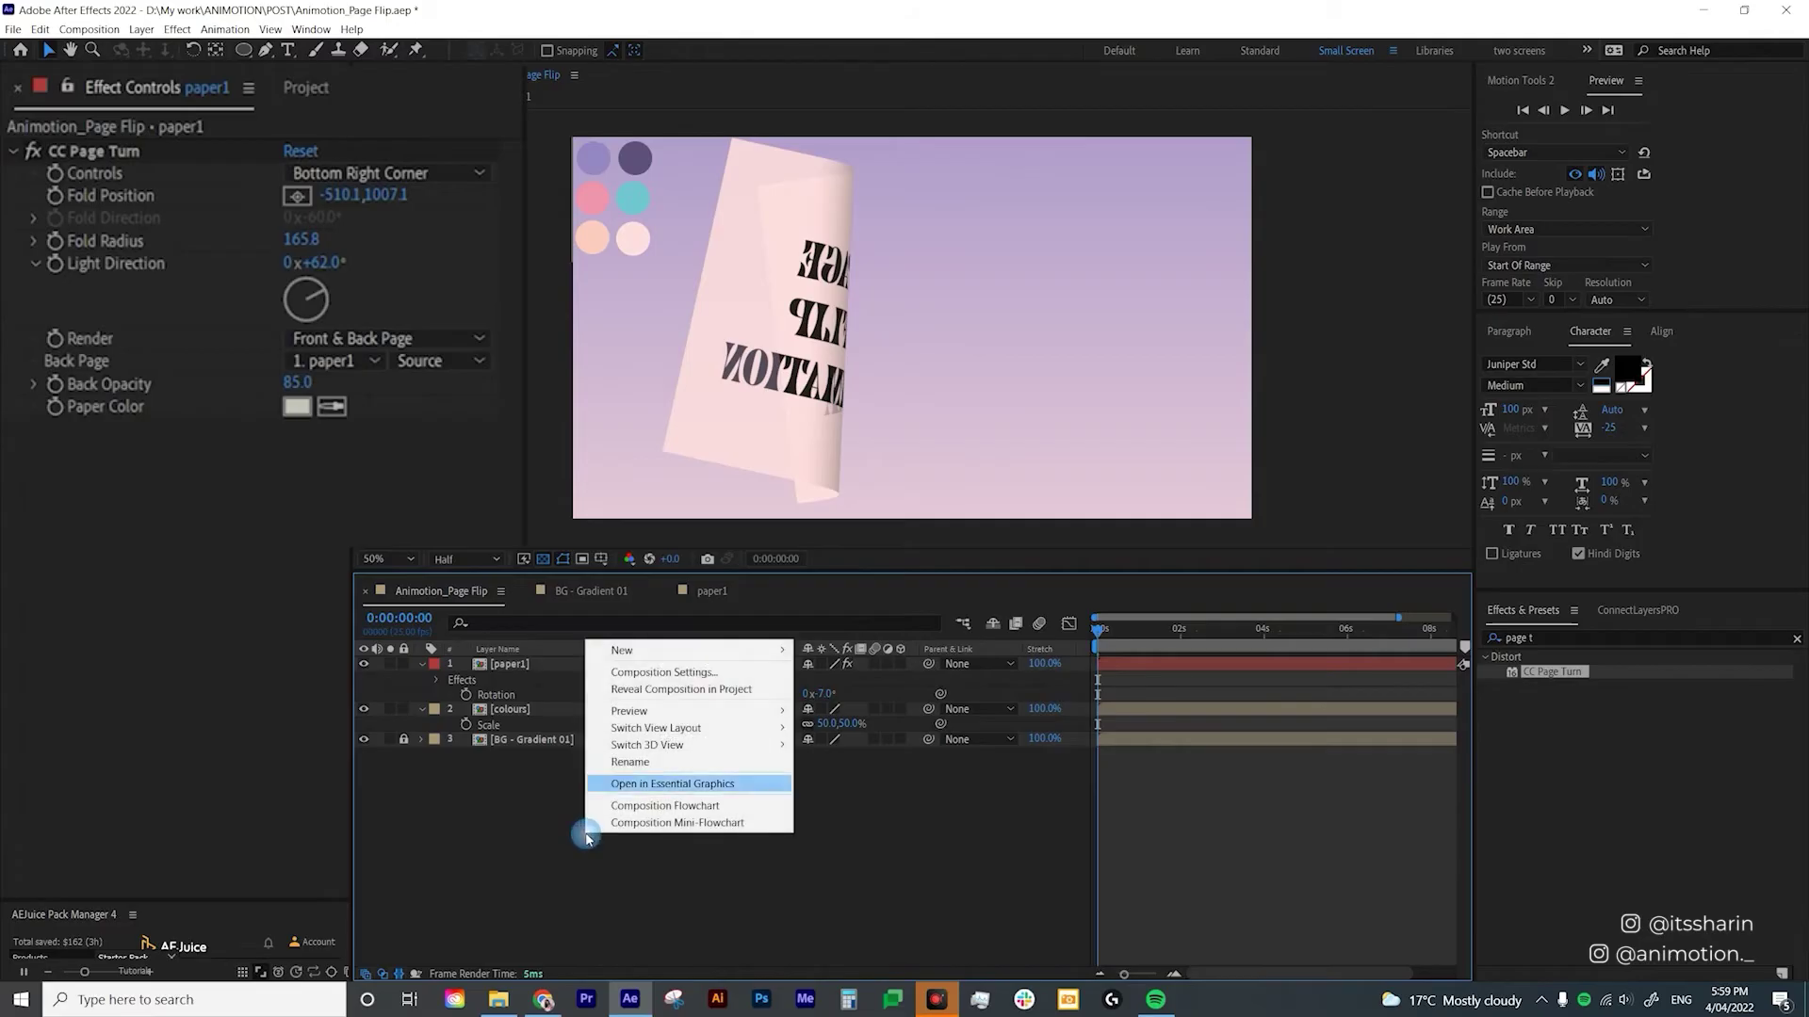
mouse_move(765, 652)
left_click(829, 689)
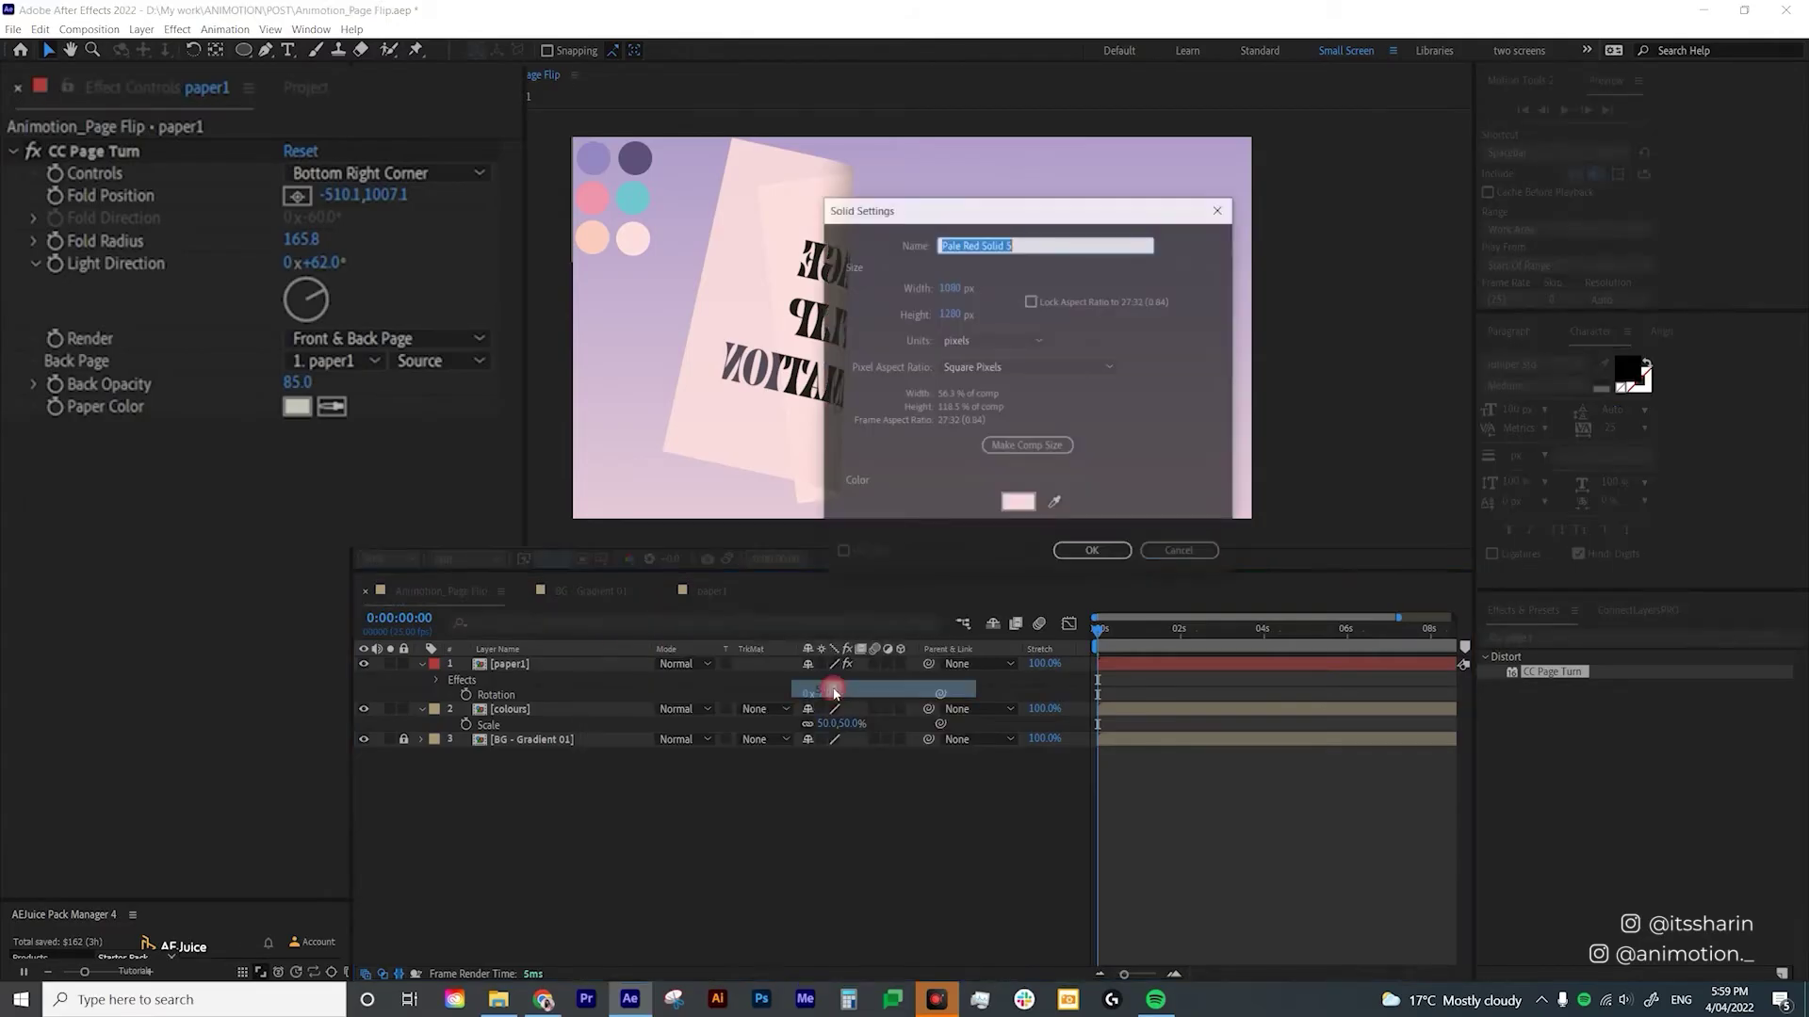
left_click(1056, 505)
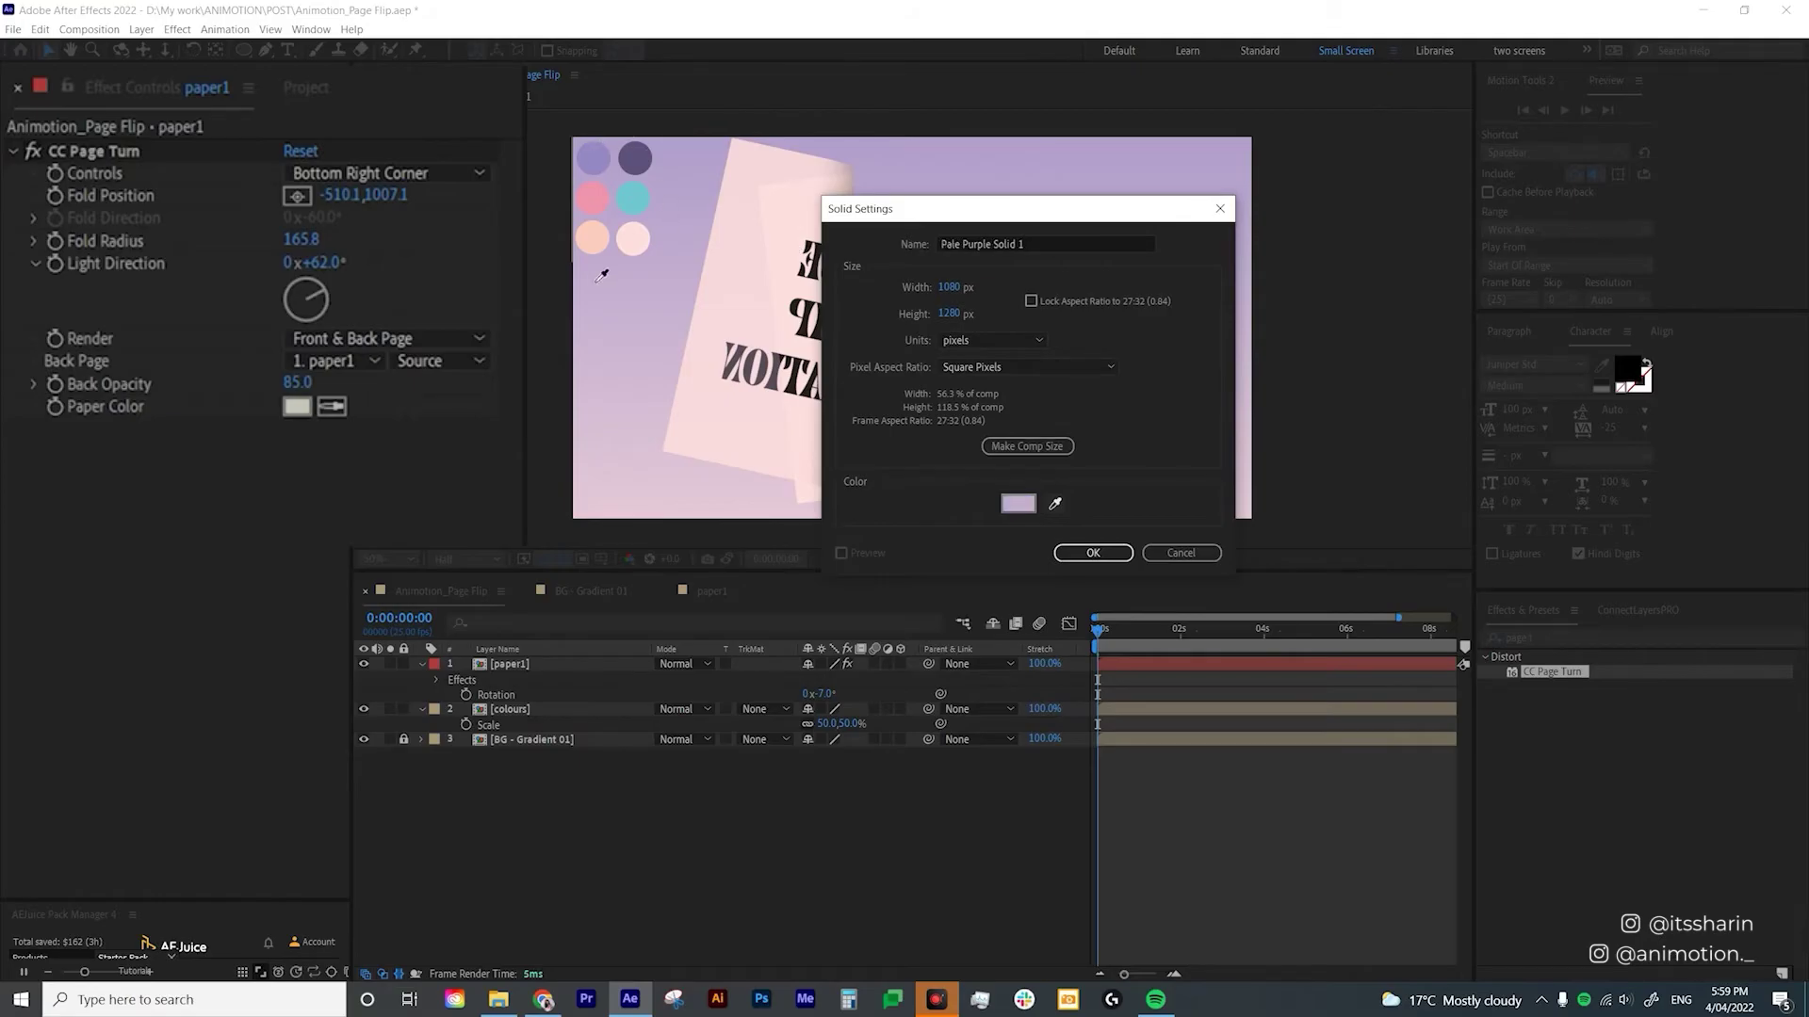
left_click(594, 238)
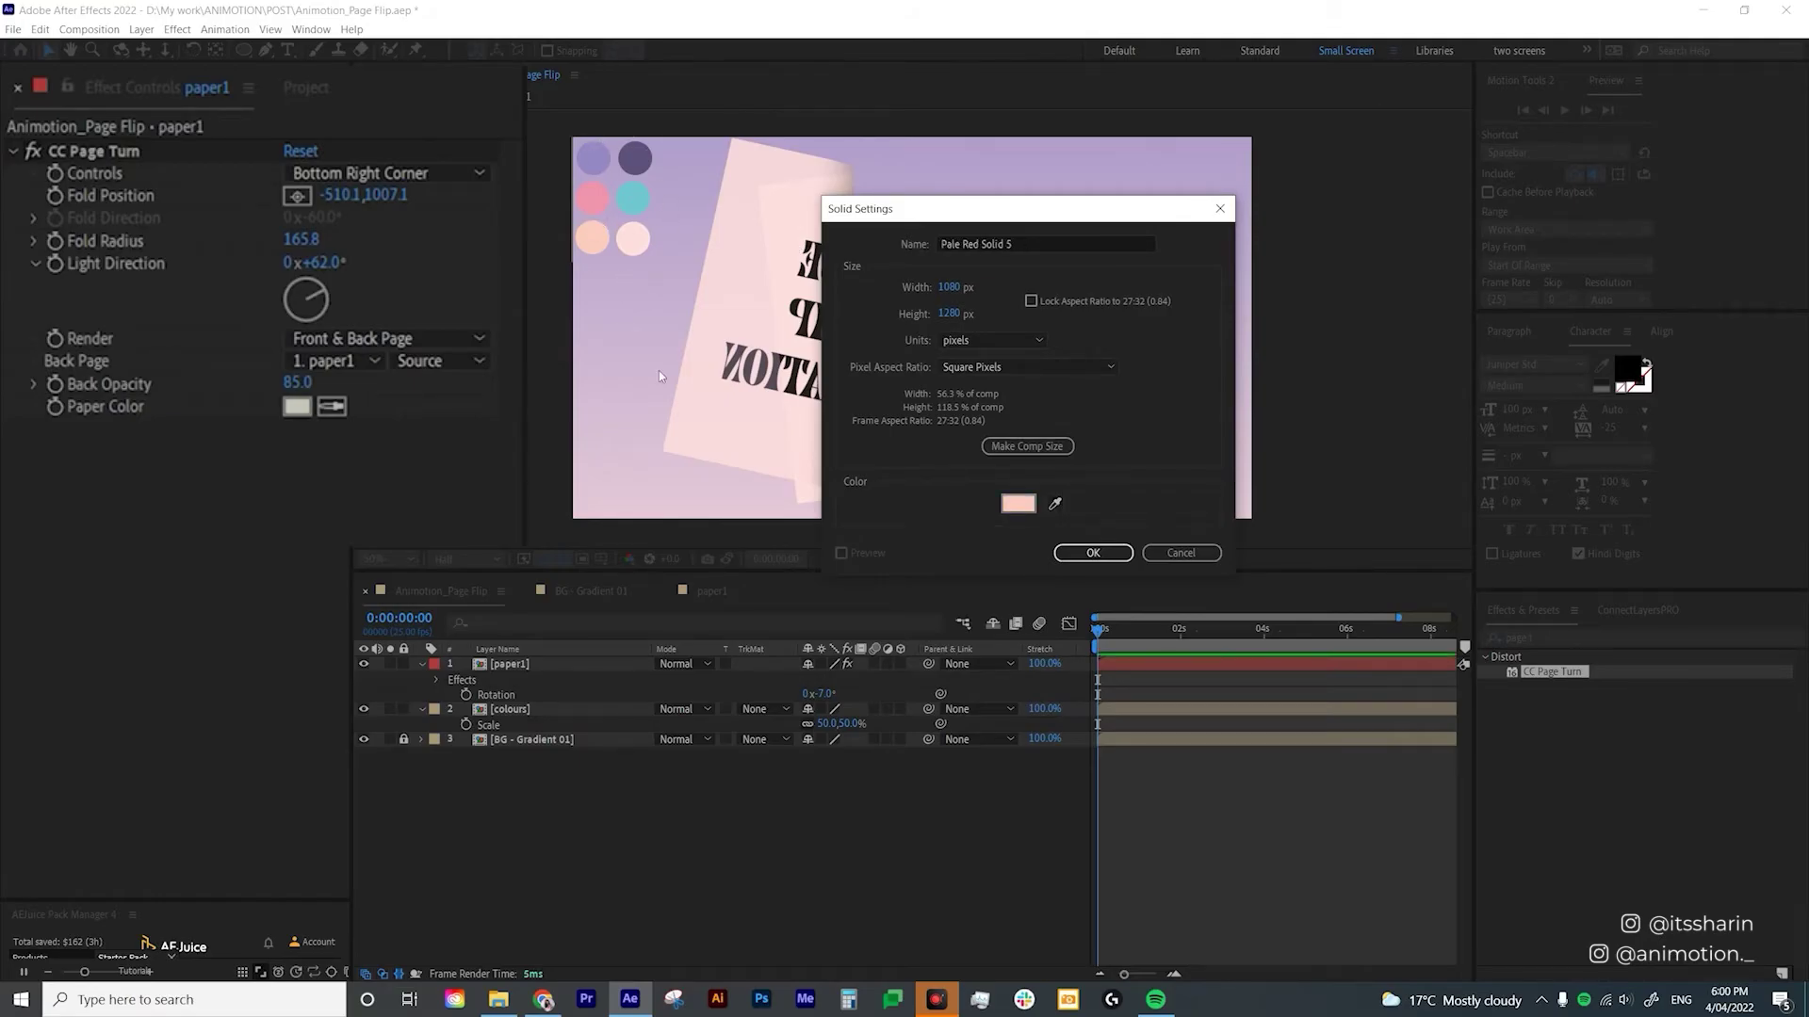
left_click(1093, 553)
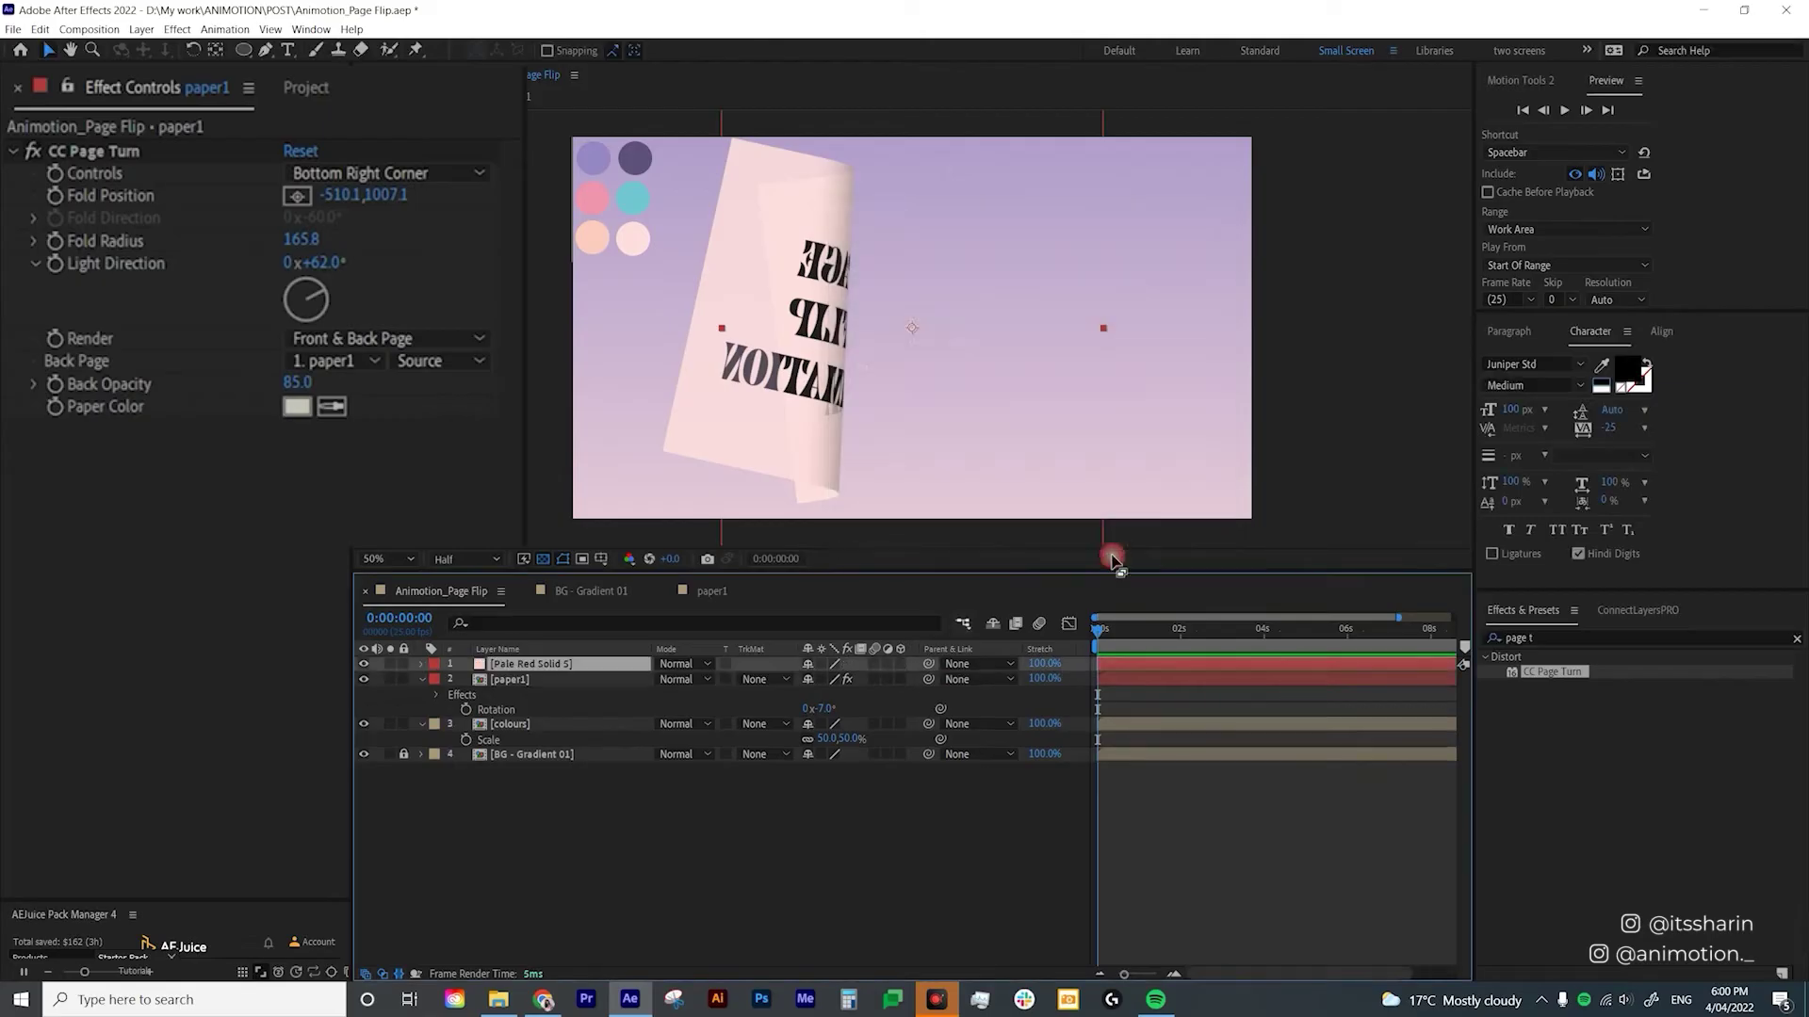
Place the peach solid beneath the gradient background layer, hide it, and rename it "back page".
left_click_drag(518, 664, 537, 793)
left_click(364, 754)
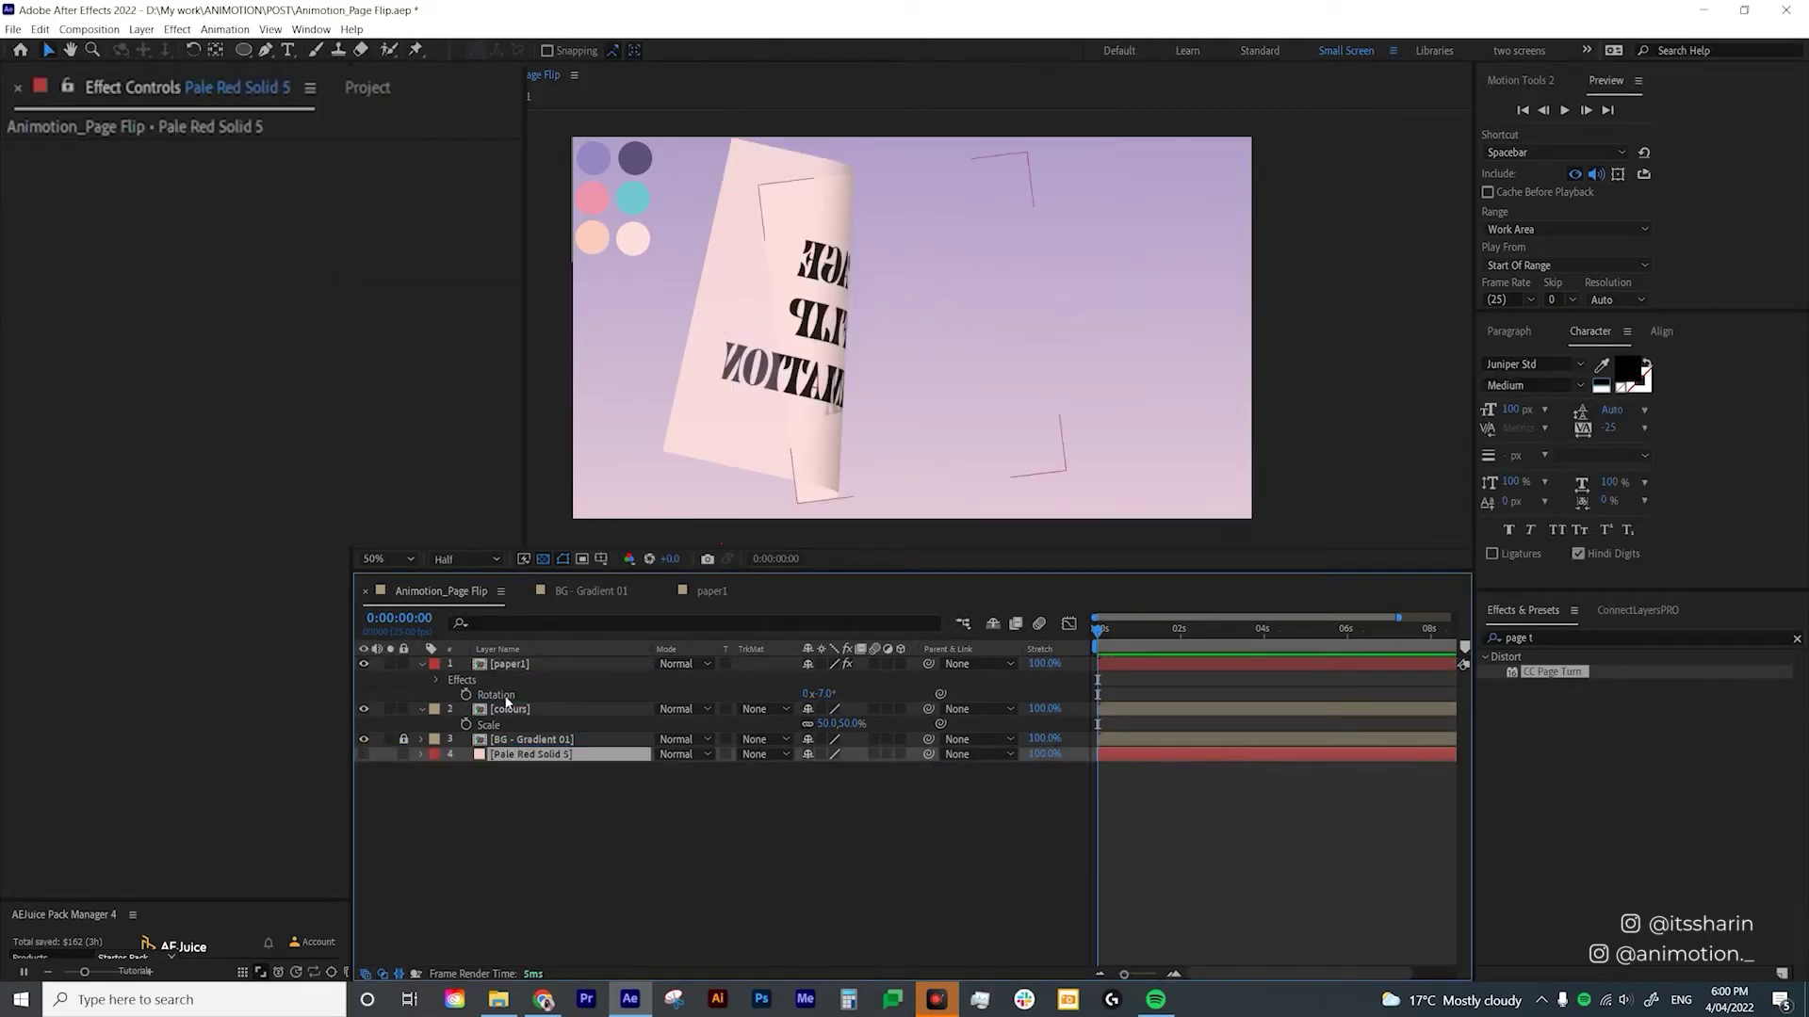
key("Return")
type("bac")
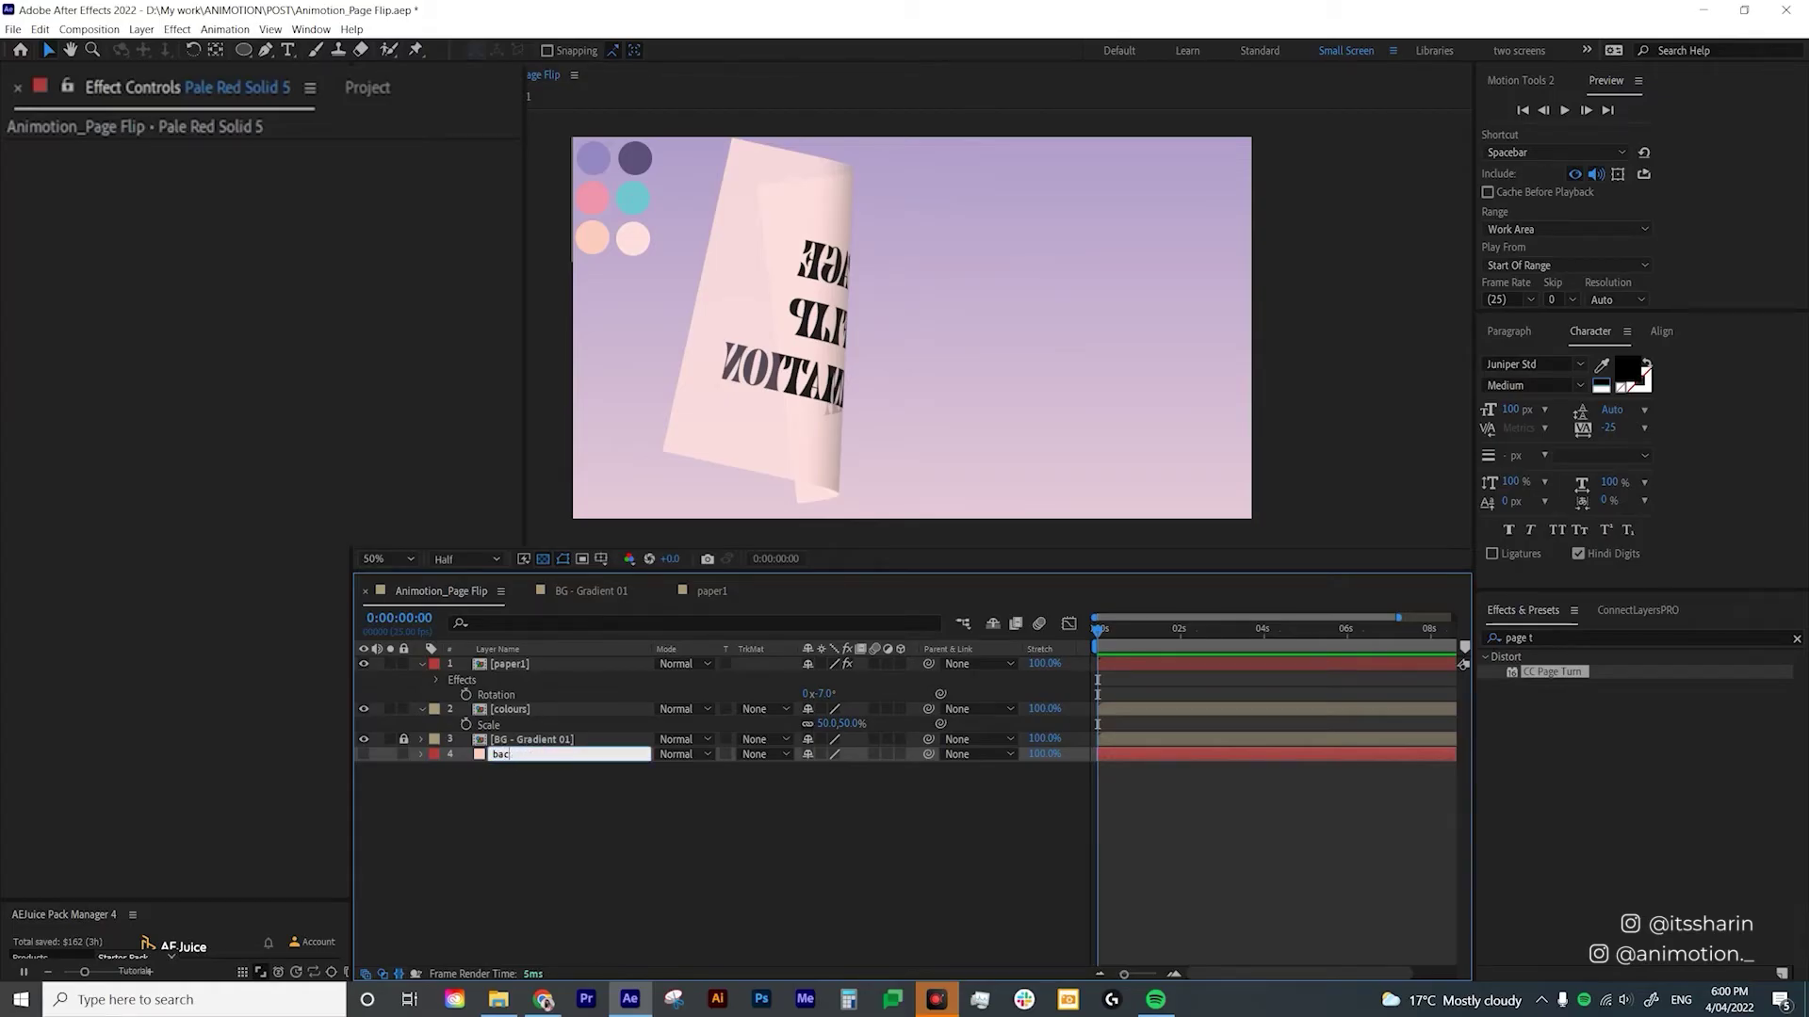
type("k page")
key("Return")
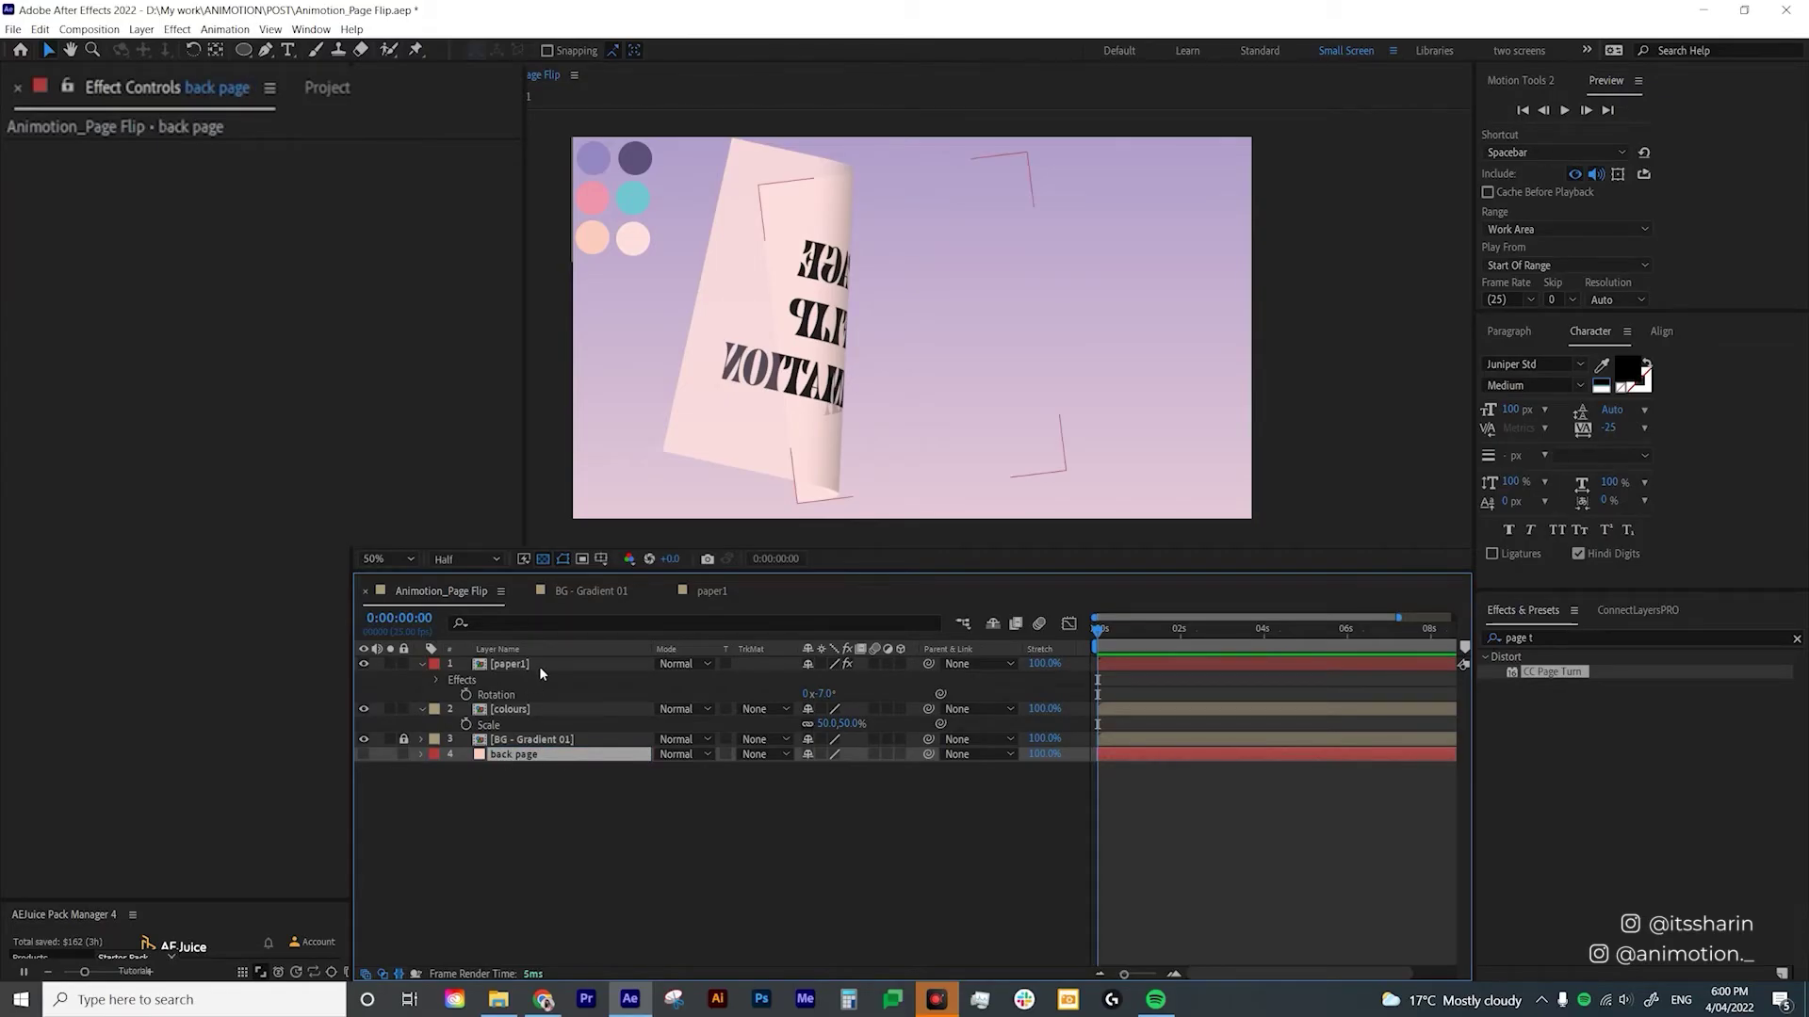
In paper1's CC Page Turn effect, use the back page layer as the Back Page and set Back Opacity to 100.
left_click(541, 665)
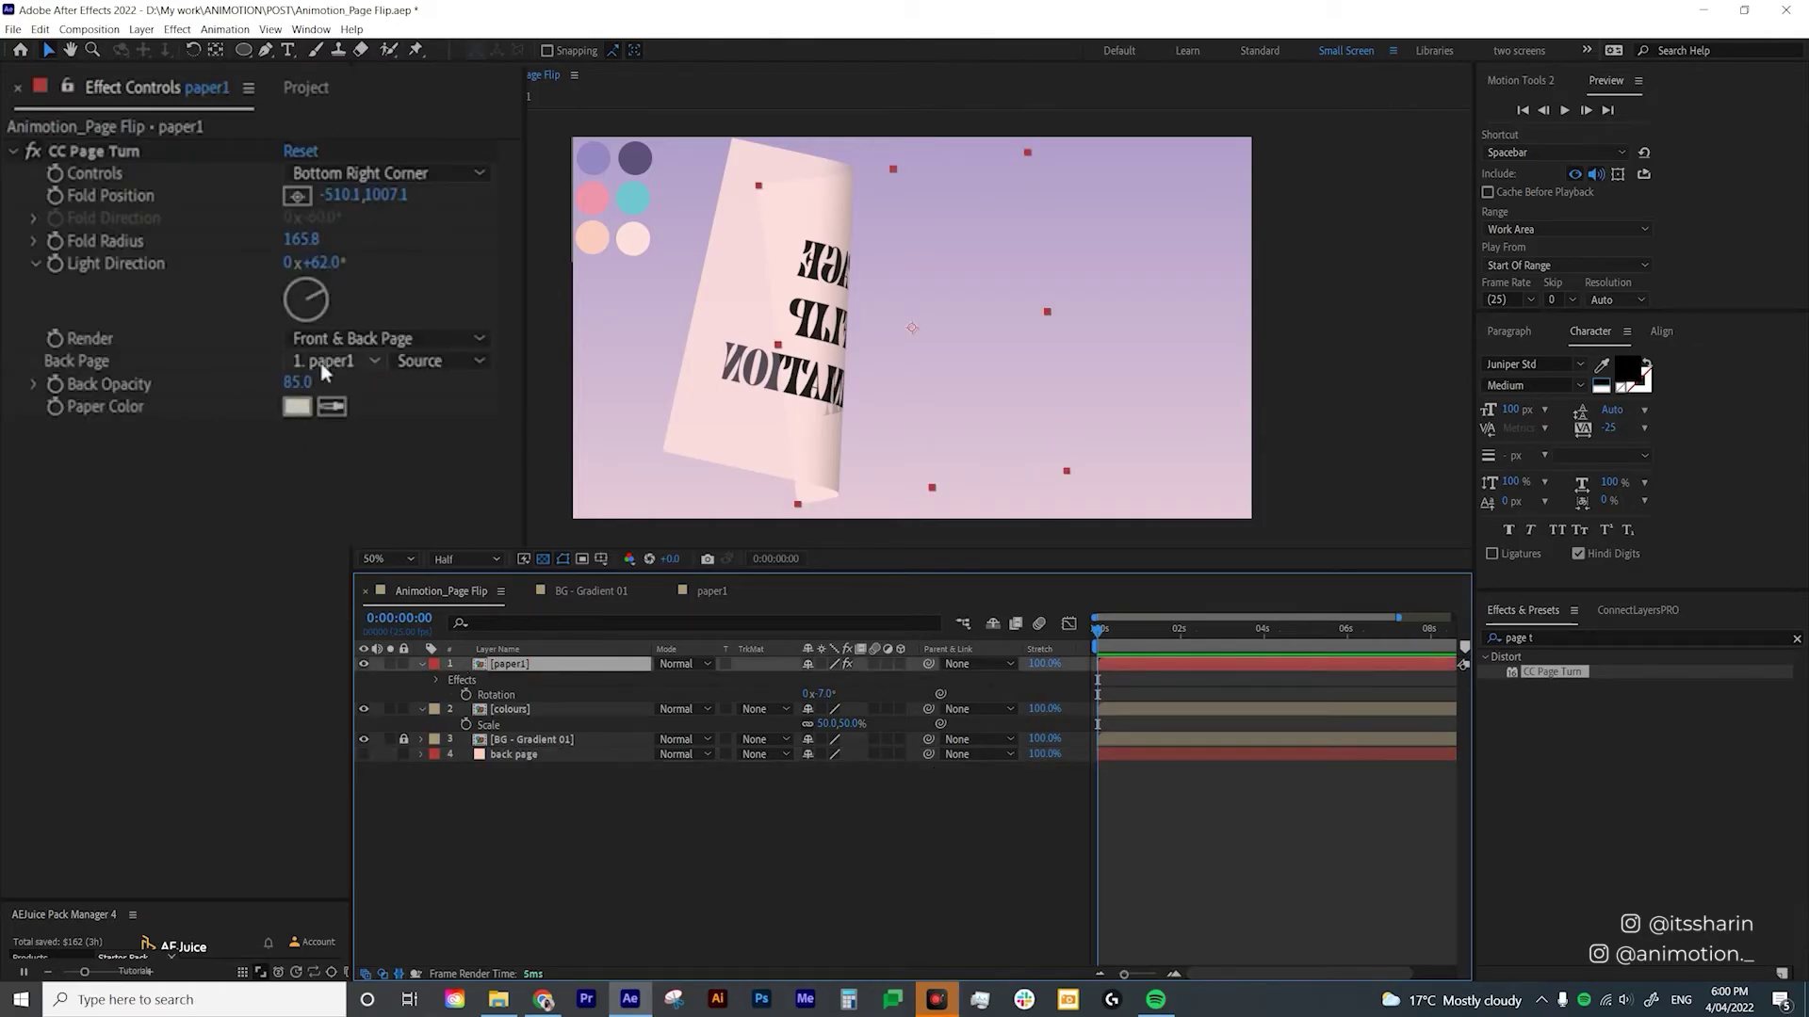
left_click(345, 365)
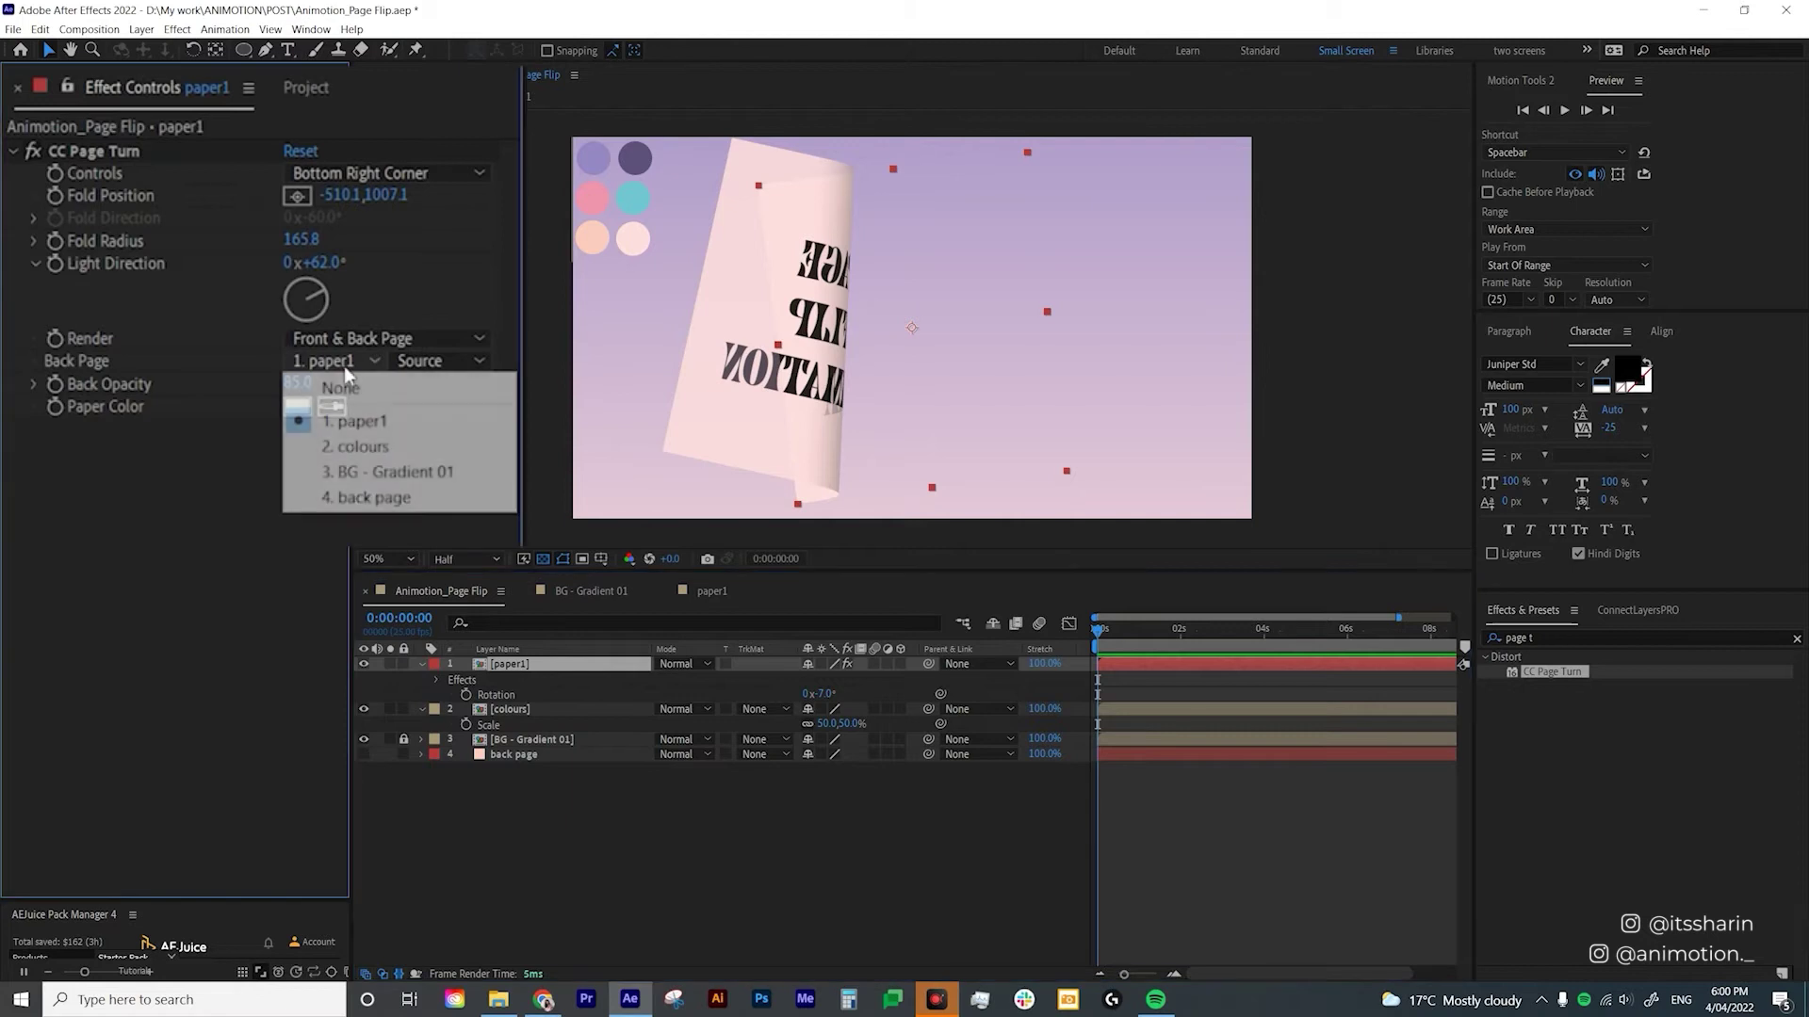
left_click(384, 504)
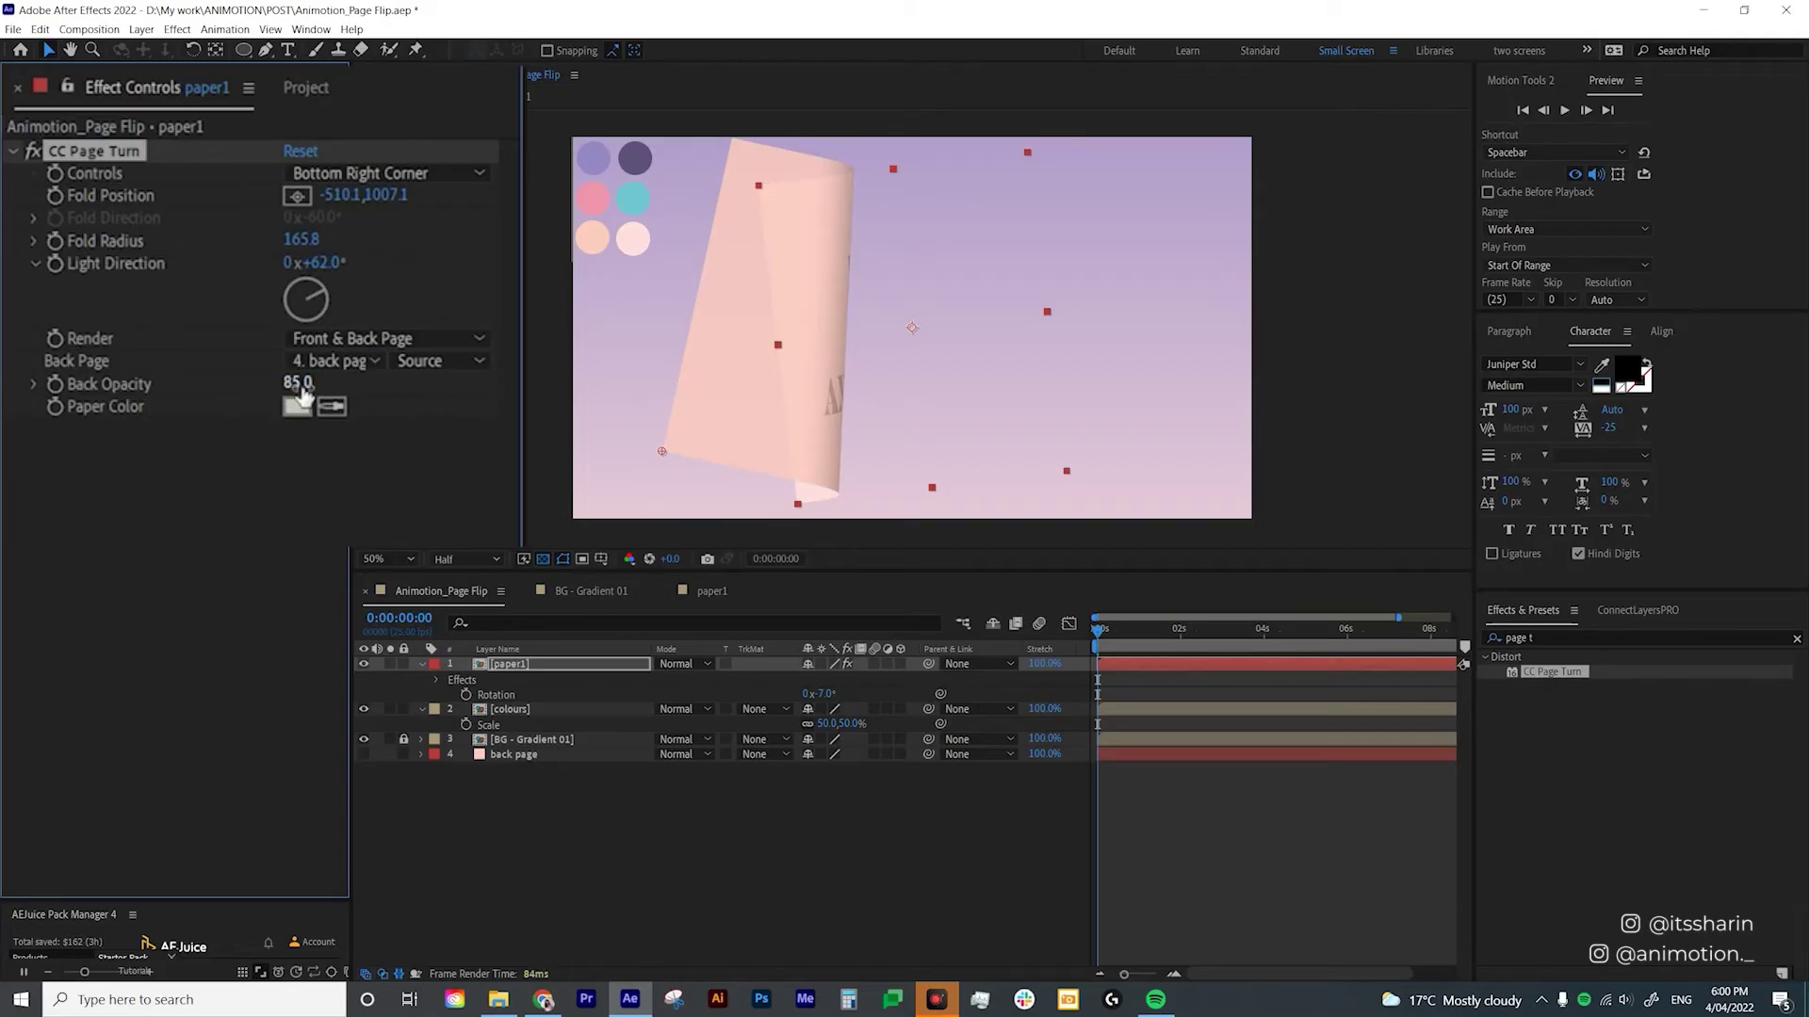
left_click_drag(297, 382, 427, 371)
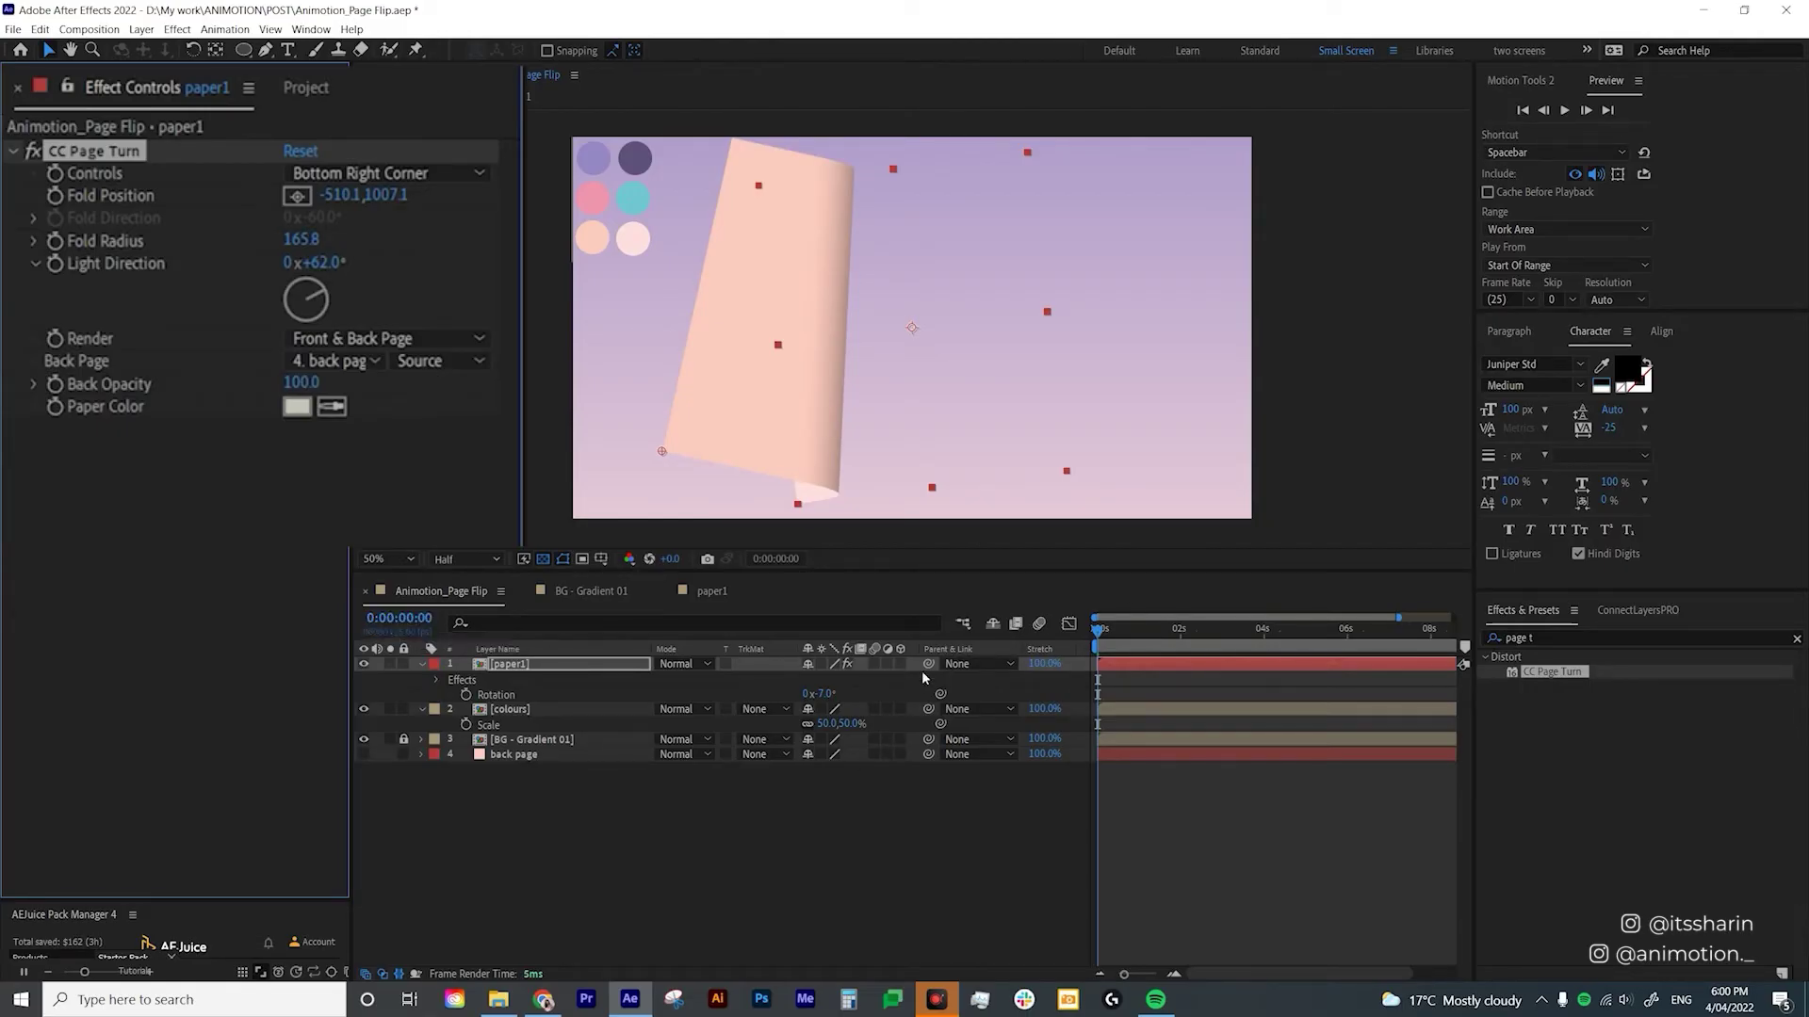
Start keyframing paper1's Fold Position at 0 seconds and add a keyframe at 2 seconds with the page turned to about -679, 1318.
left_click(536, 666)
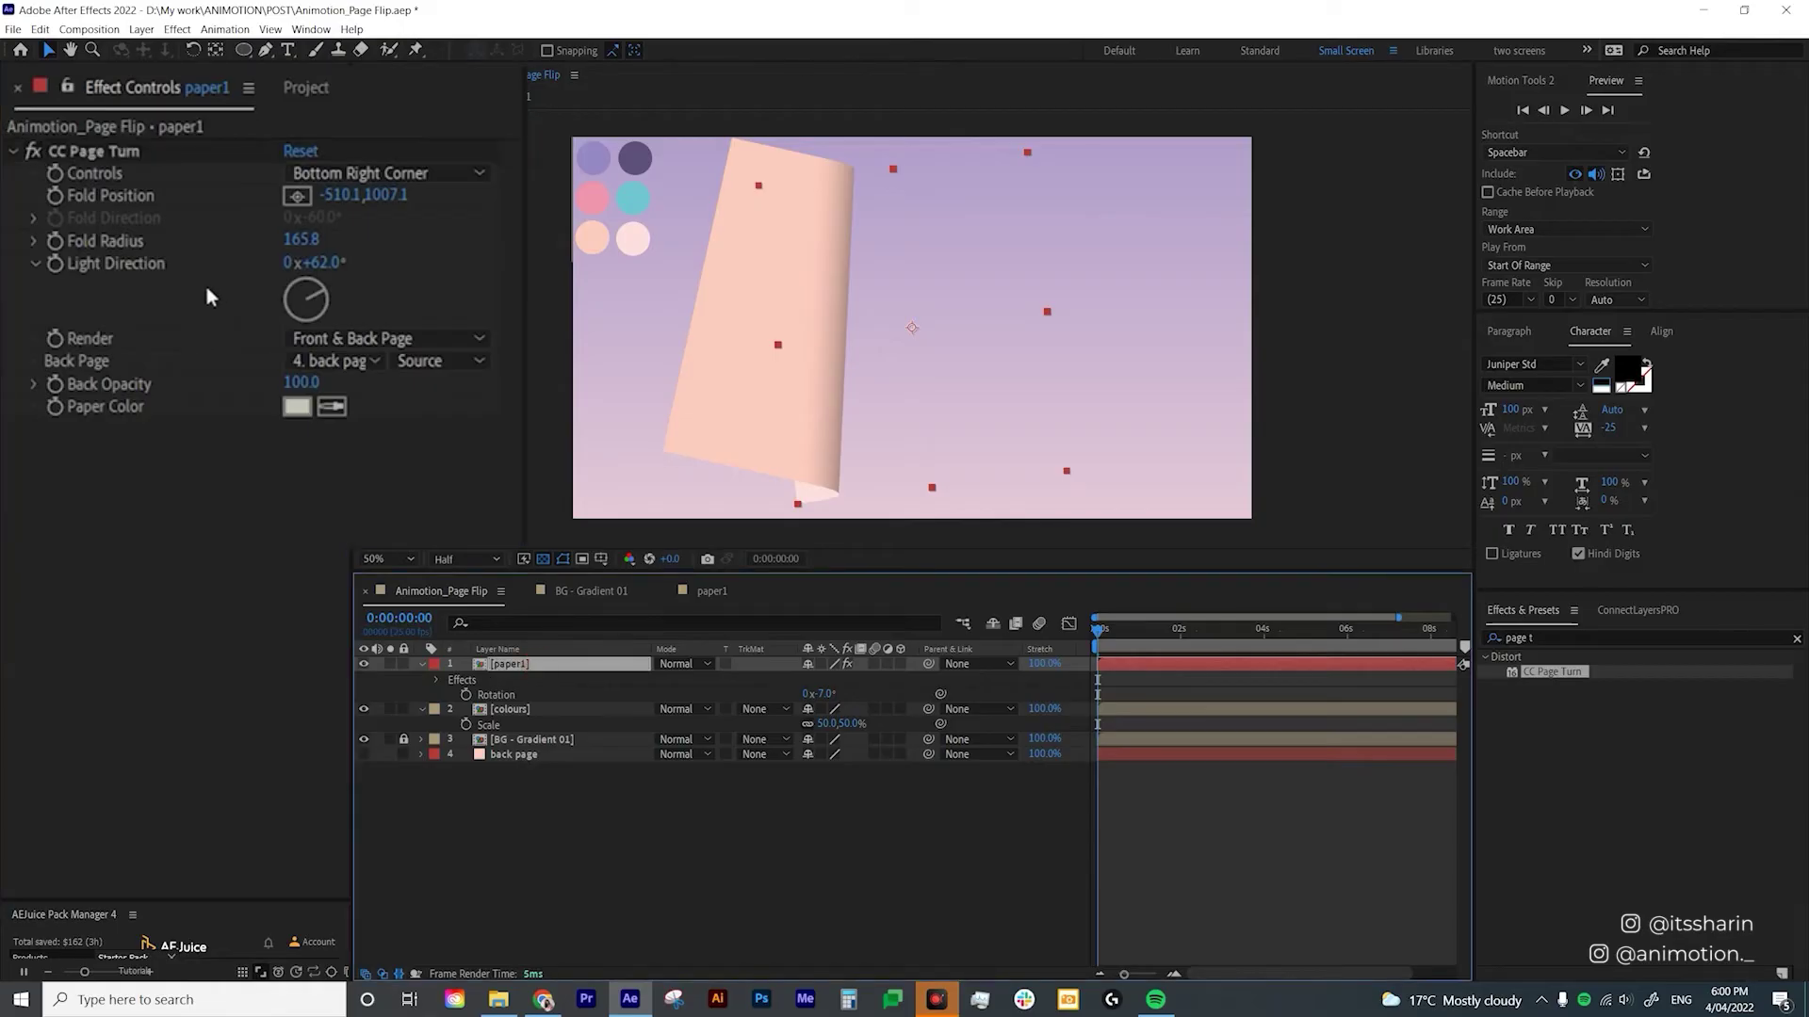
left_click(55, 196)
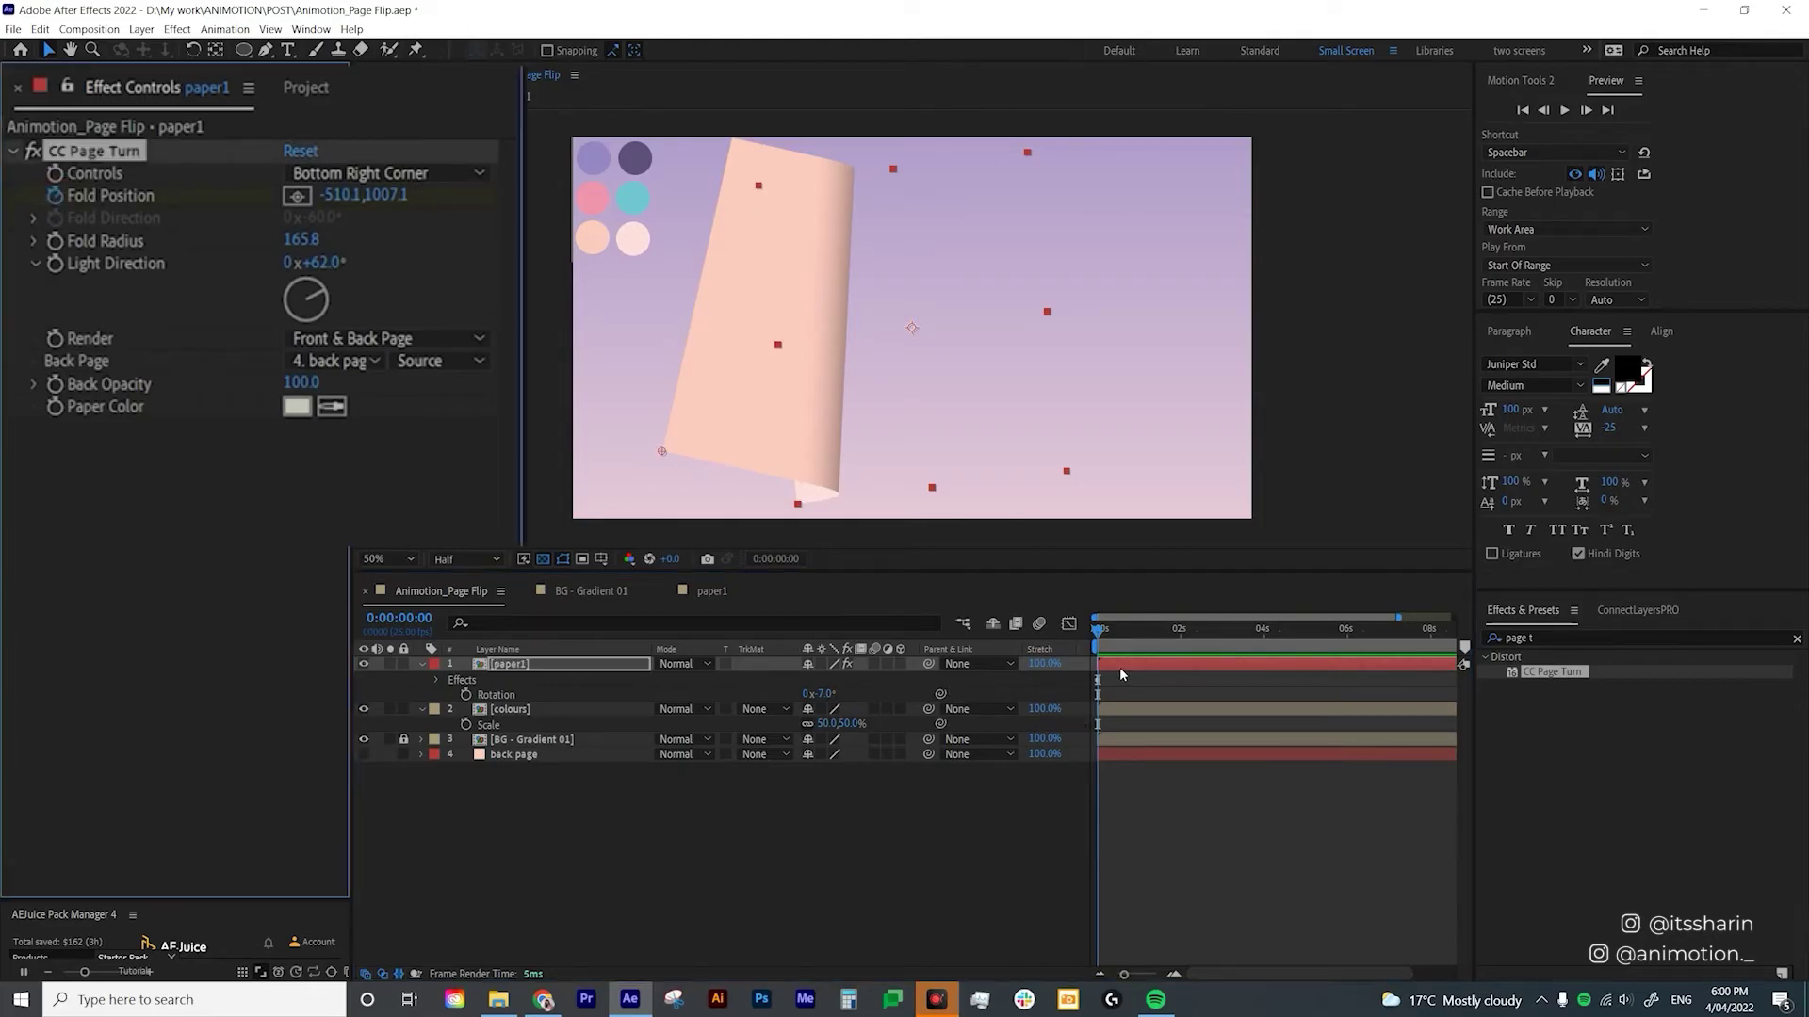
key("u")
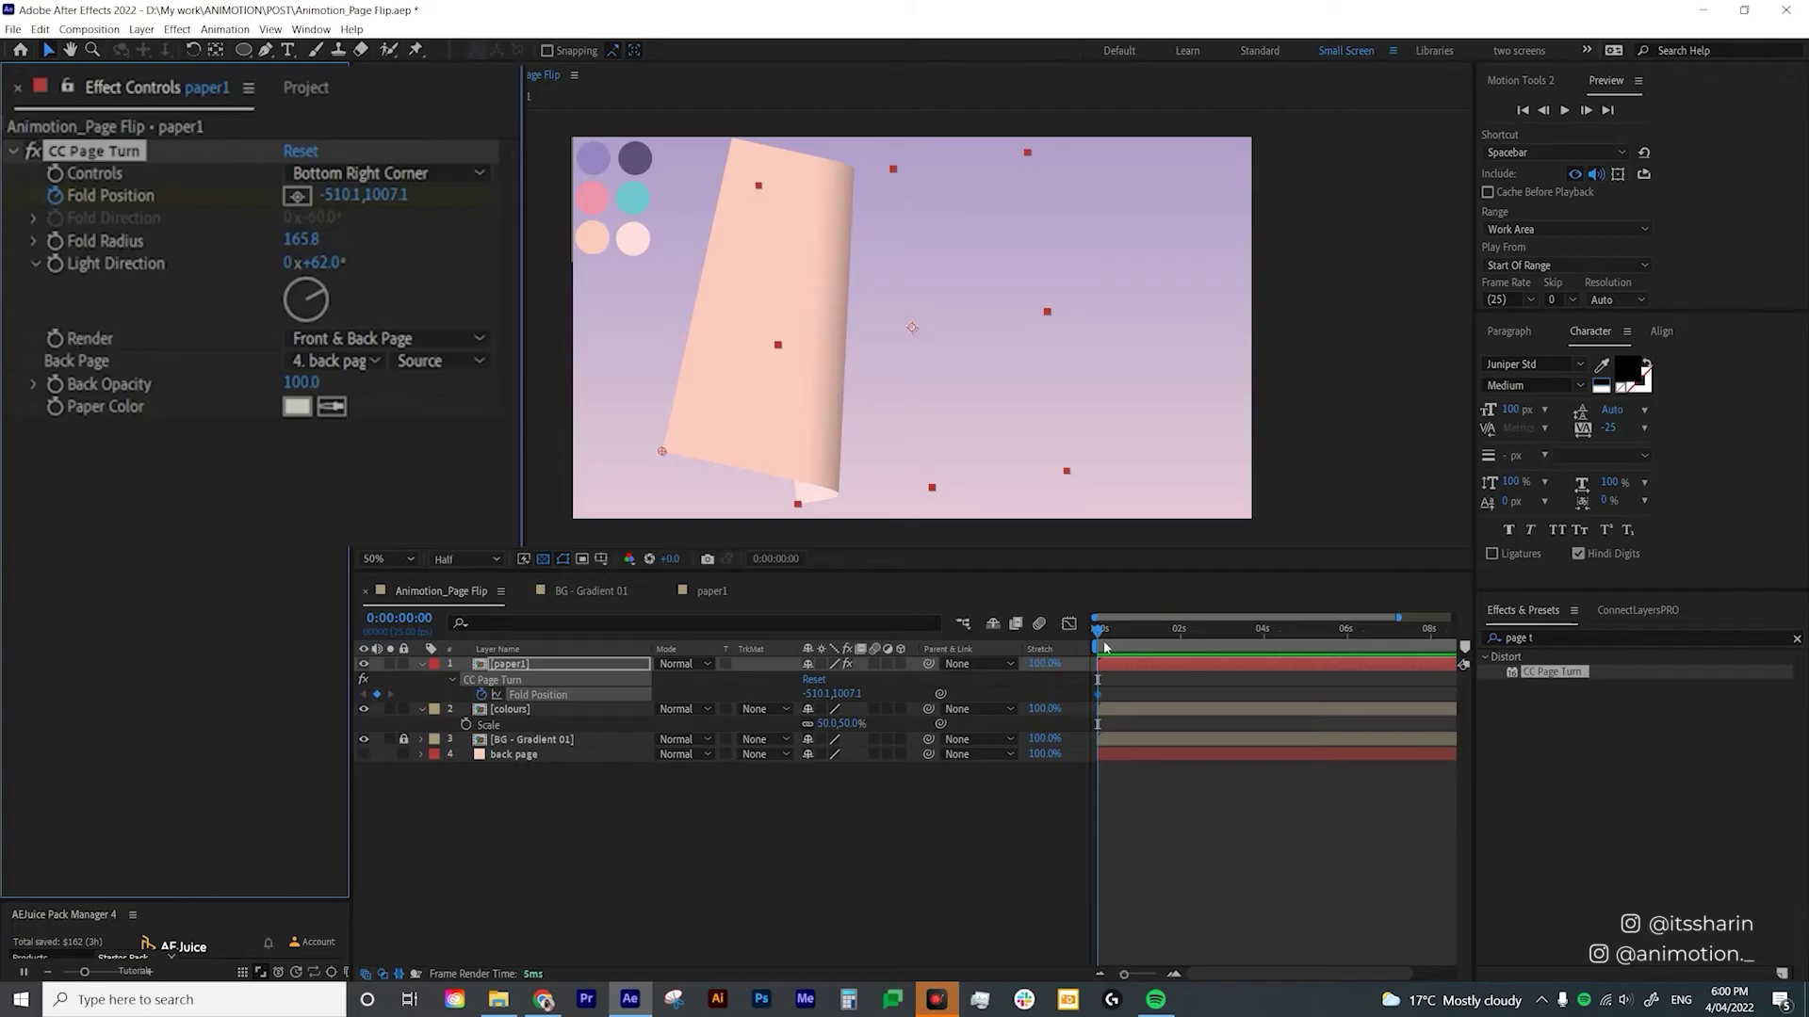
left_click_drag(1107, 638, 1183, 666)
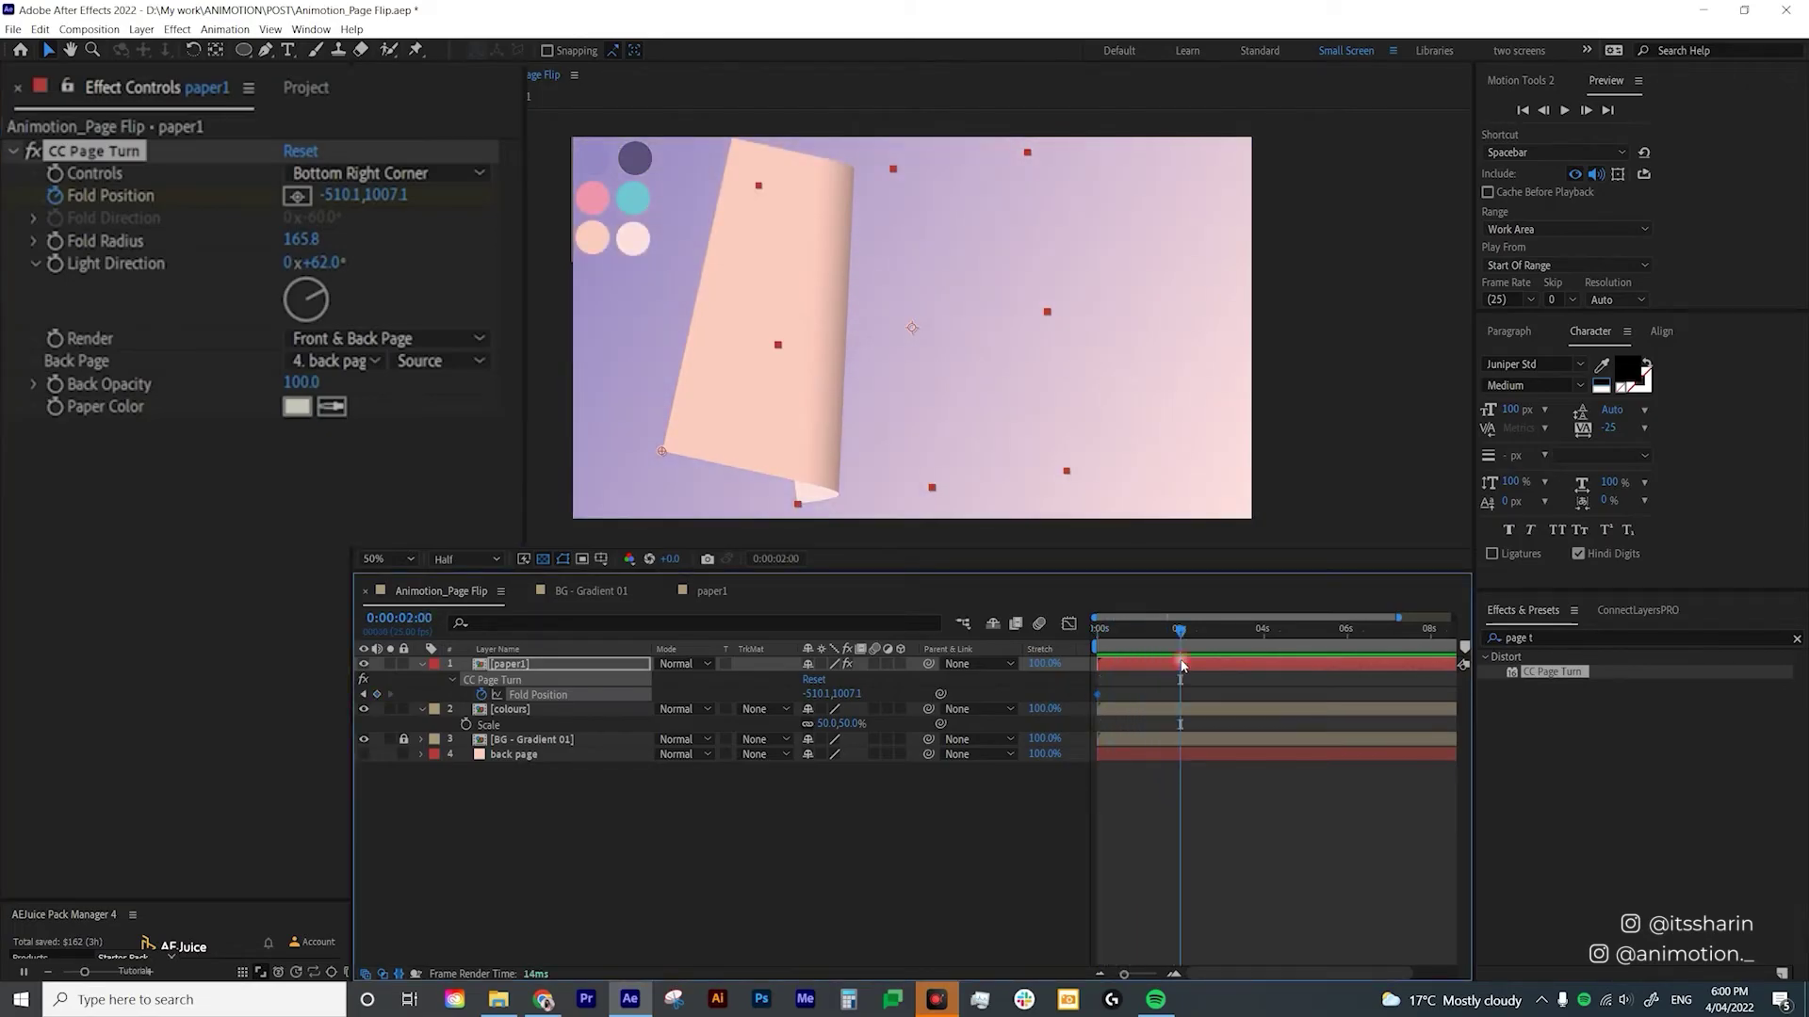
left_click_drag(663, 456, 629, 537)
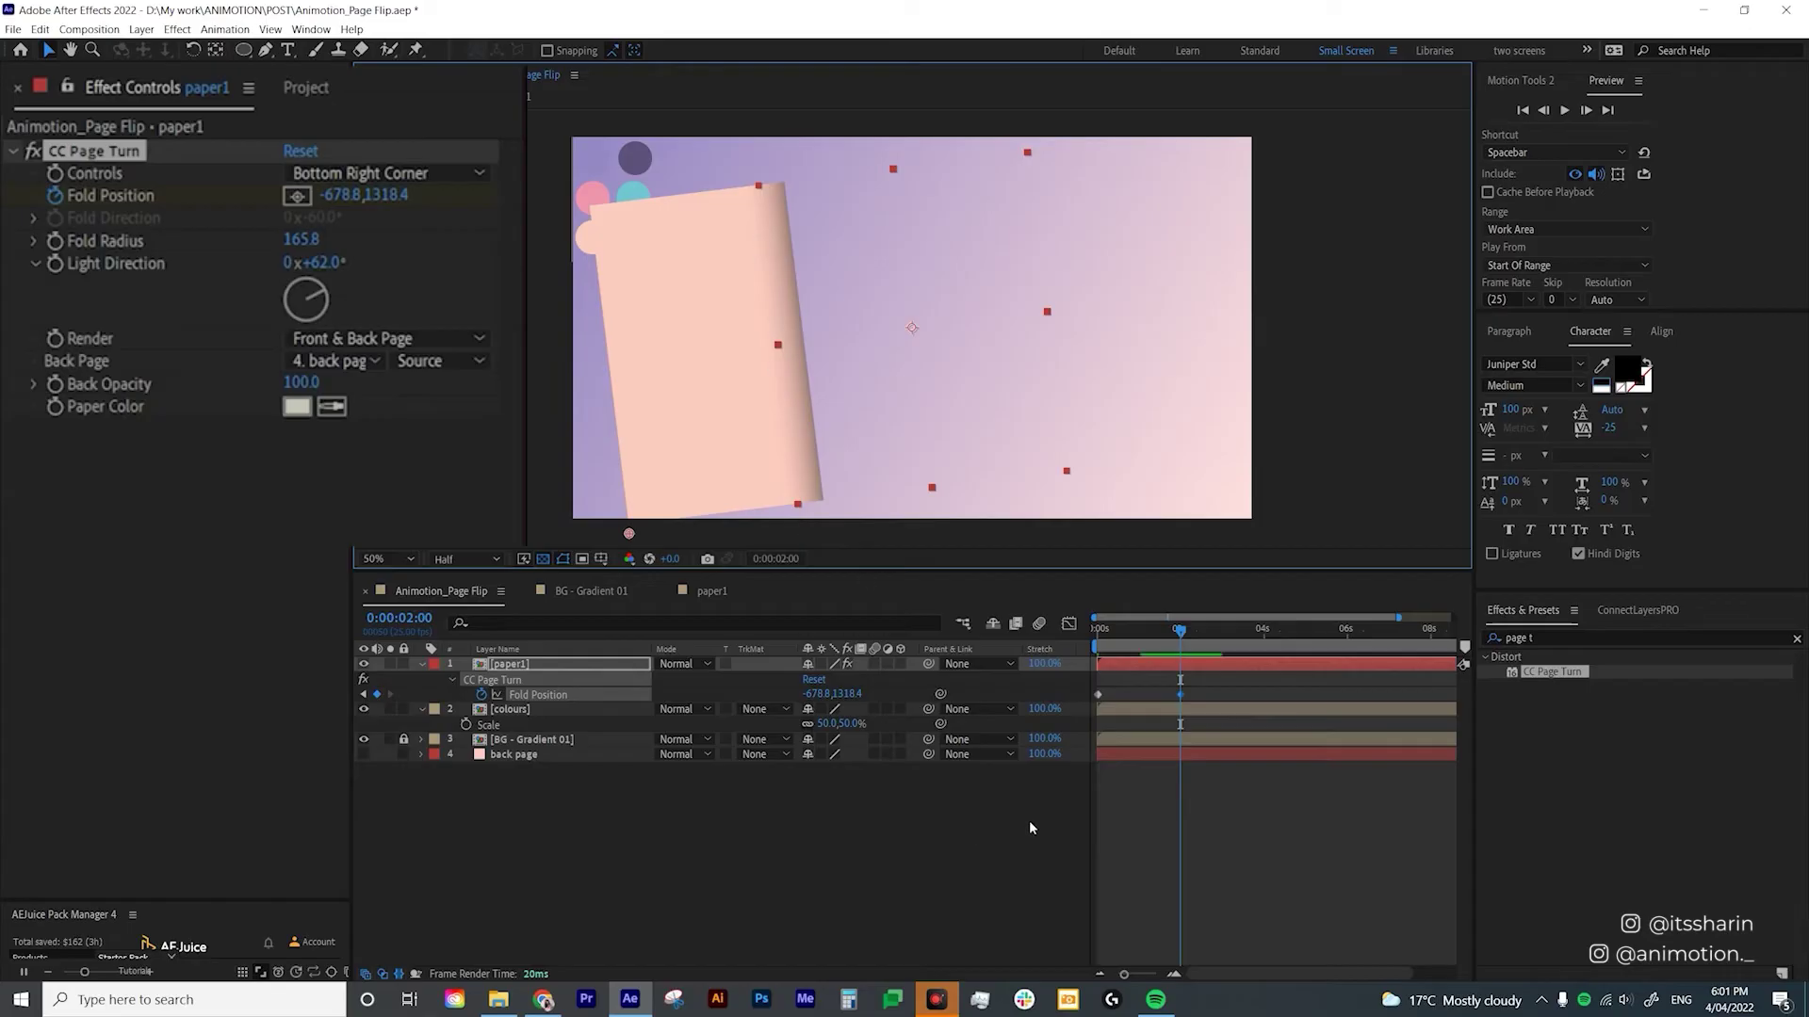
At 0 seconds, flatten the page with the Fold Position at about 1075, 1250, and ease both keyframes before previewing the flip.
left_click(1117, 640)
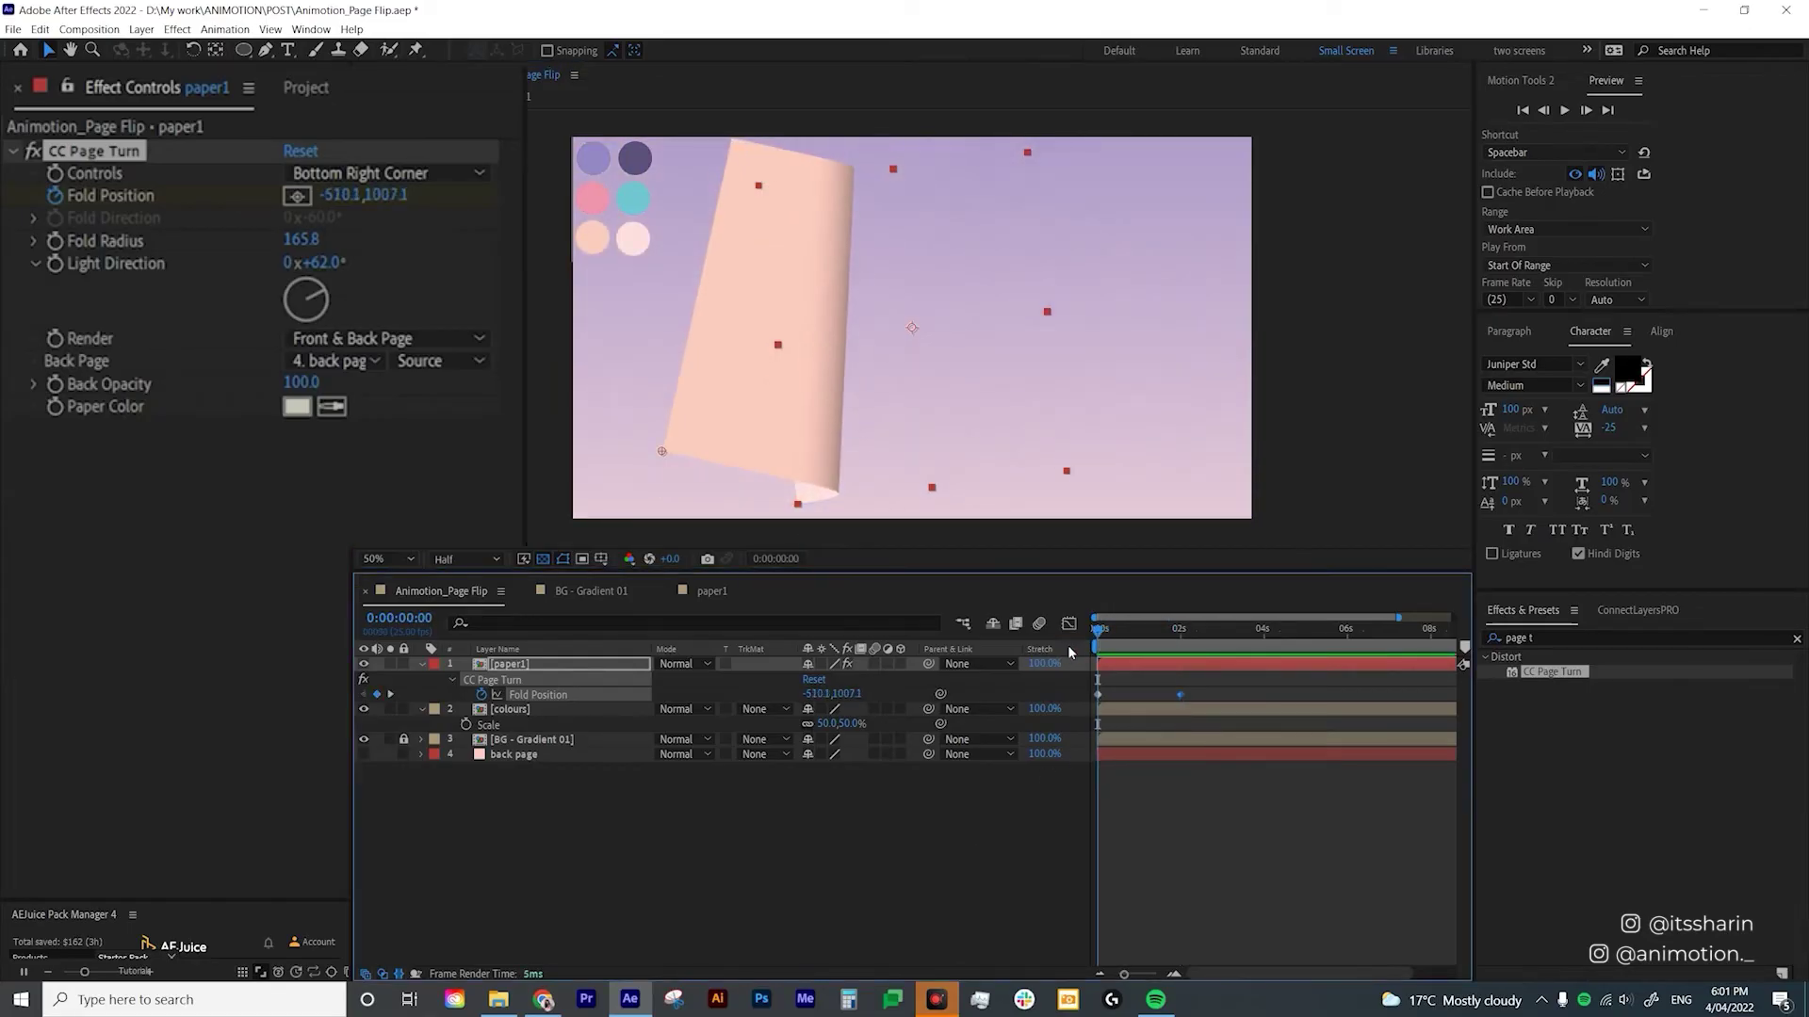
left_click_drag(663, 453, 1066, 467)
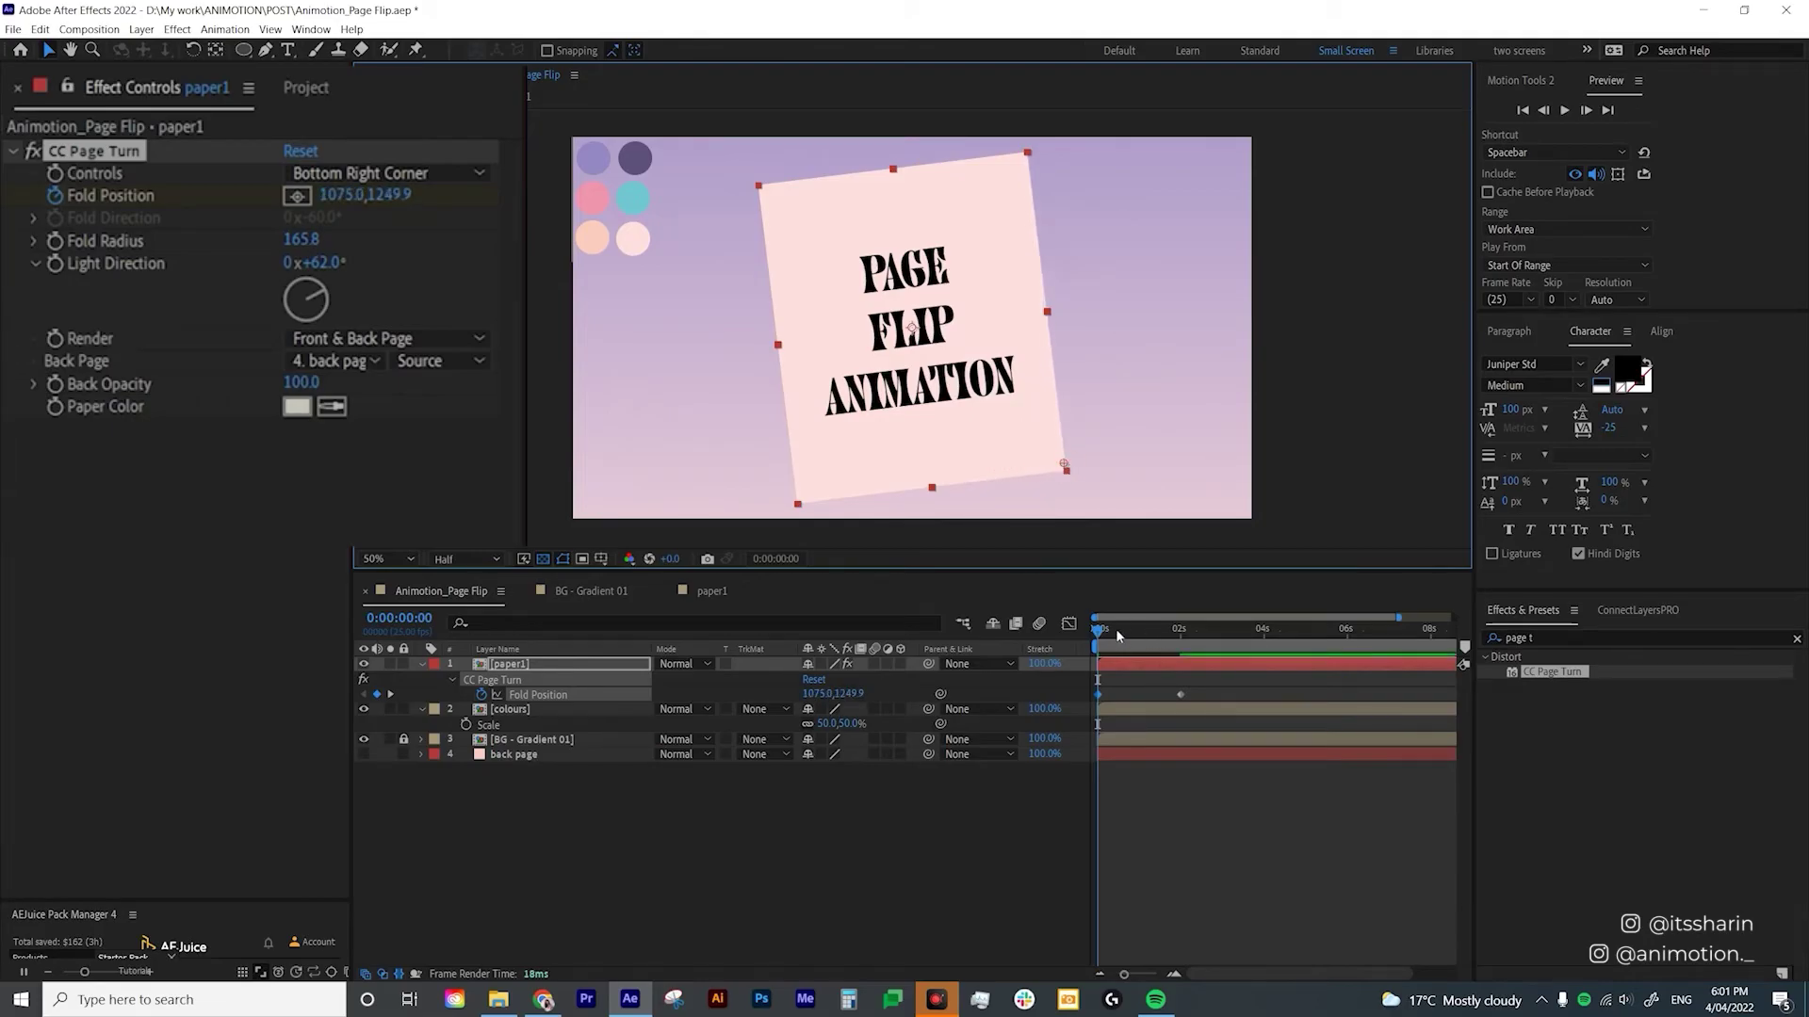
left_click_drag(1199, 730, 1163, 631)
key("space")
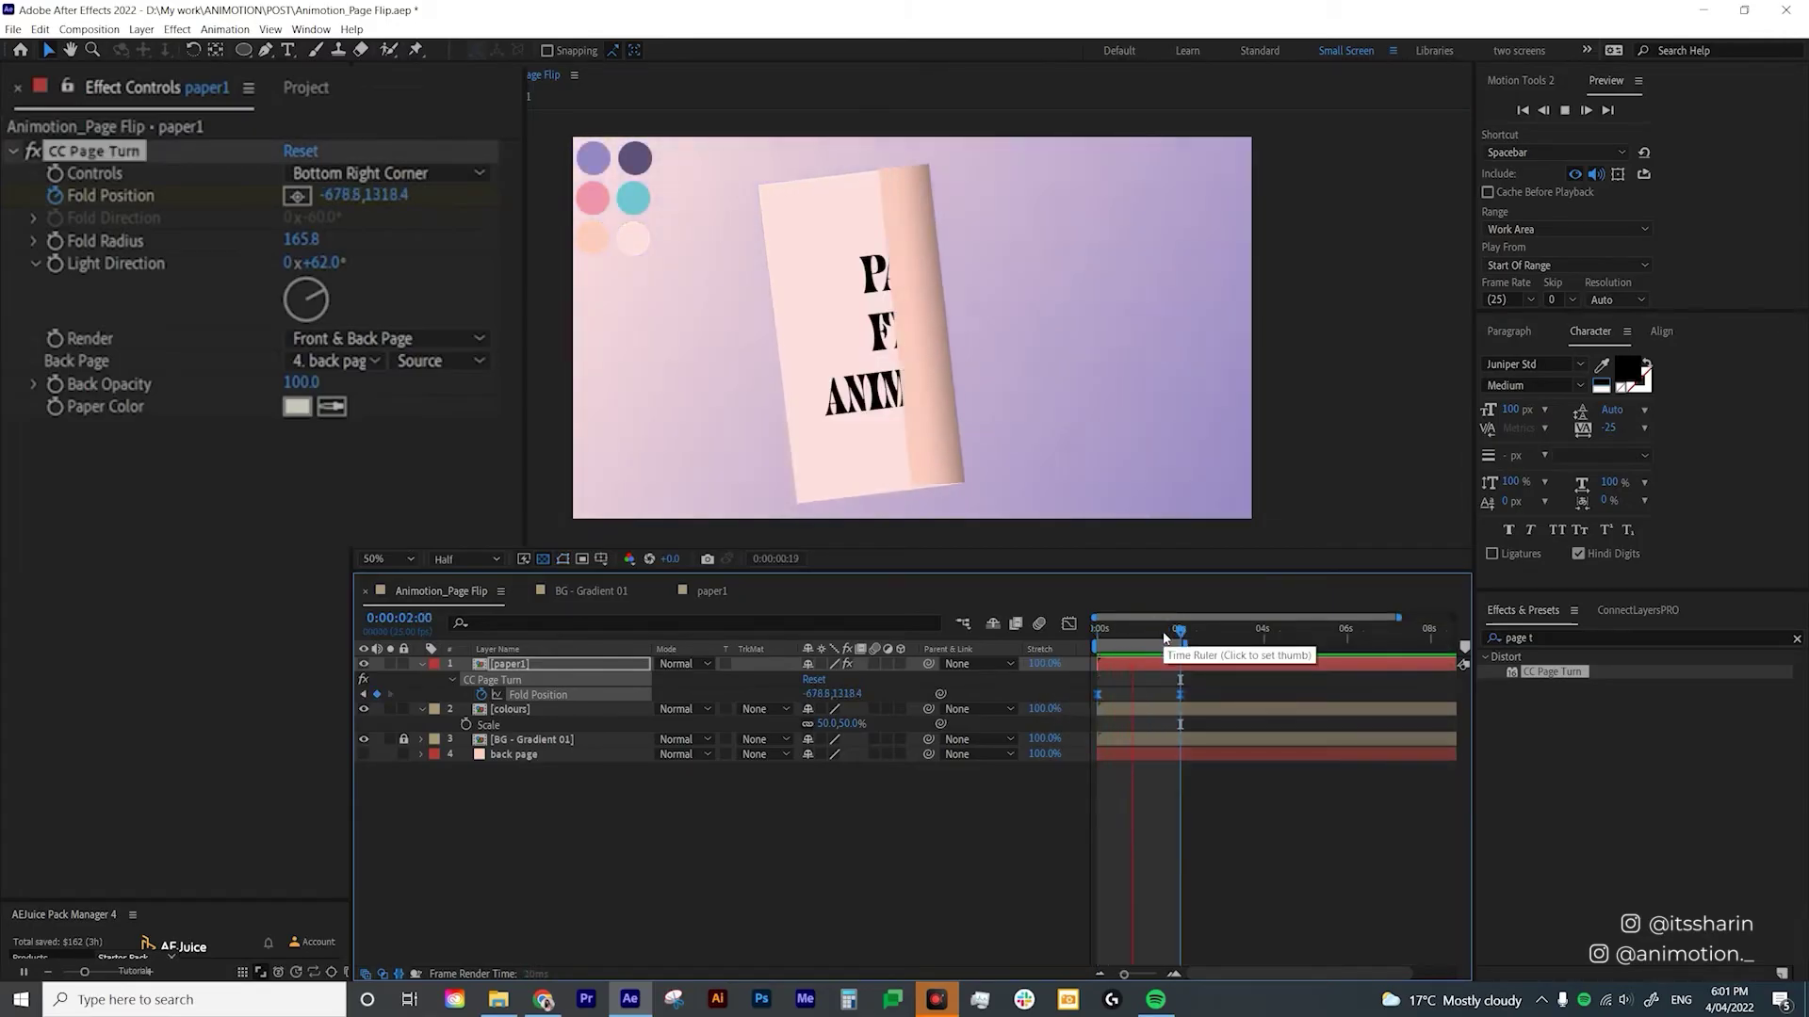
Add a Fold Position keyframe at 0:00:00:24 with the corner raised to about 142, 1107, and preview the angled fold.
mouse_move(1165, 638)
left_mouse_down()
mouse_move(1102, 636)
mouse_move(1137, 638)
left_mouse_up()
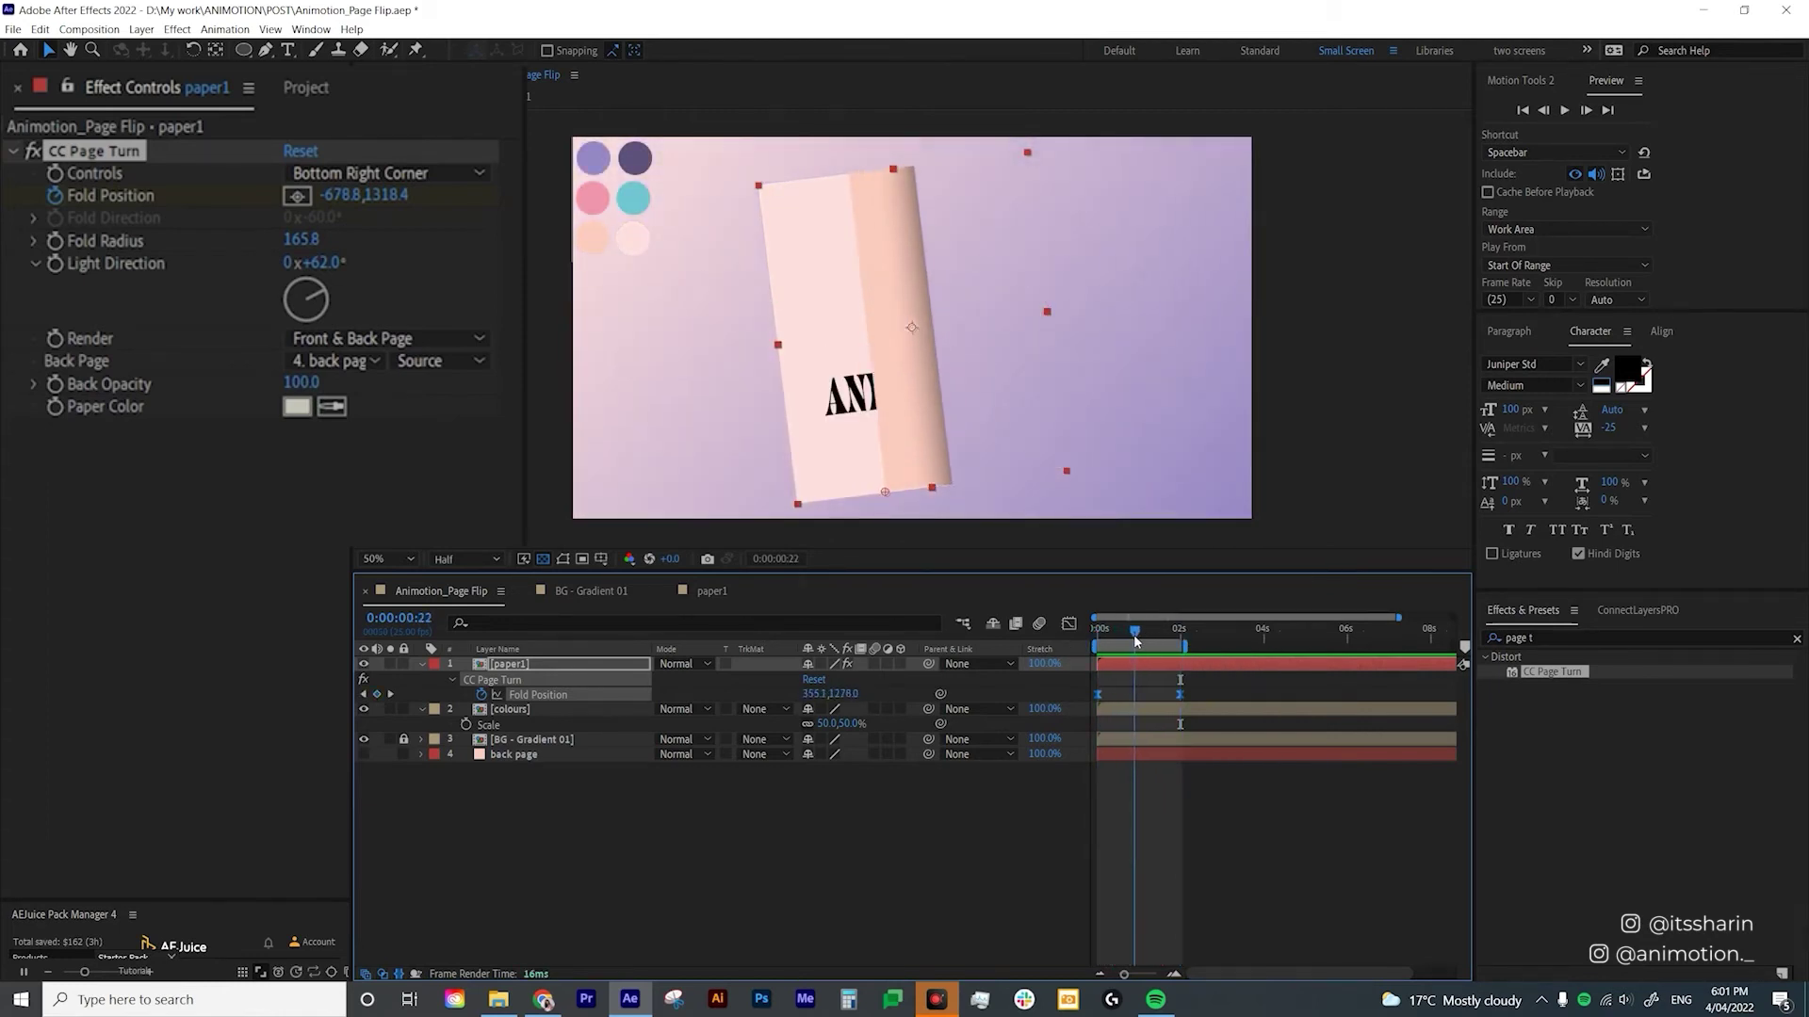
left_click(1166, 850)
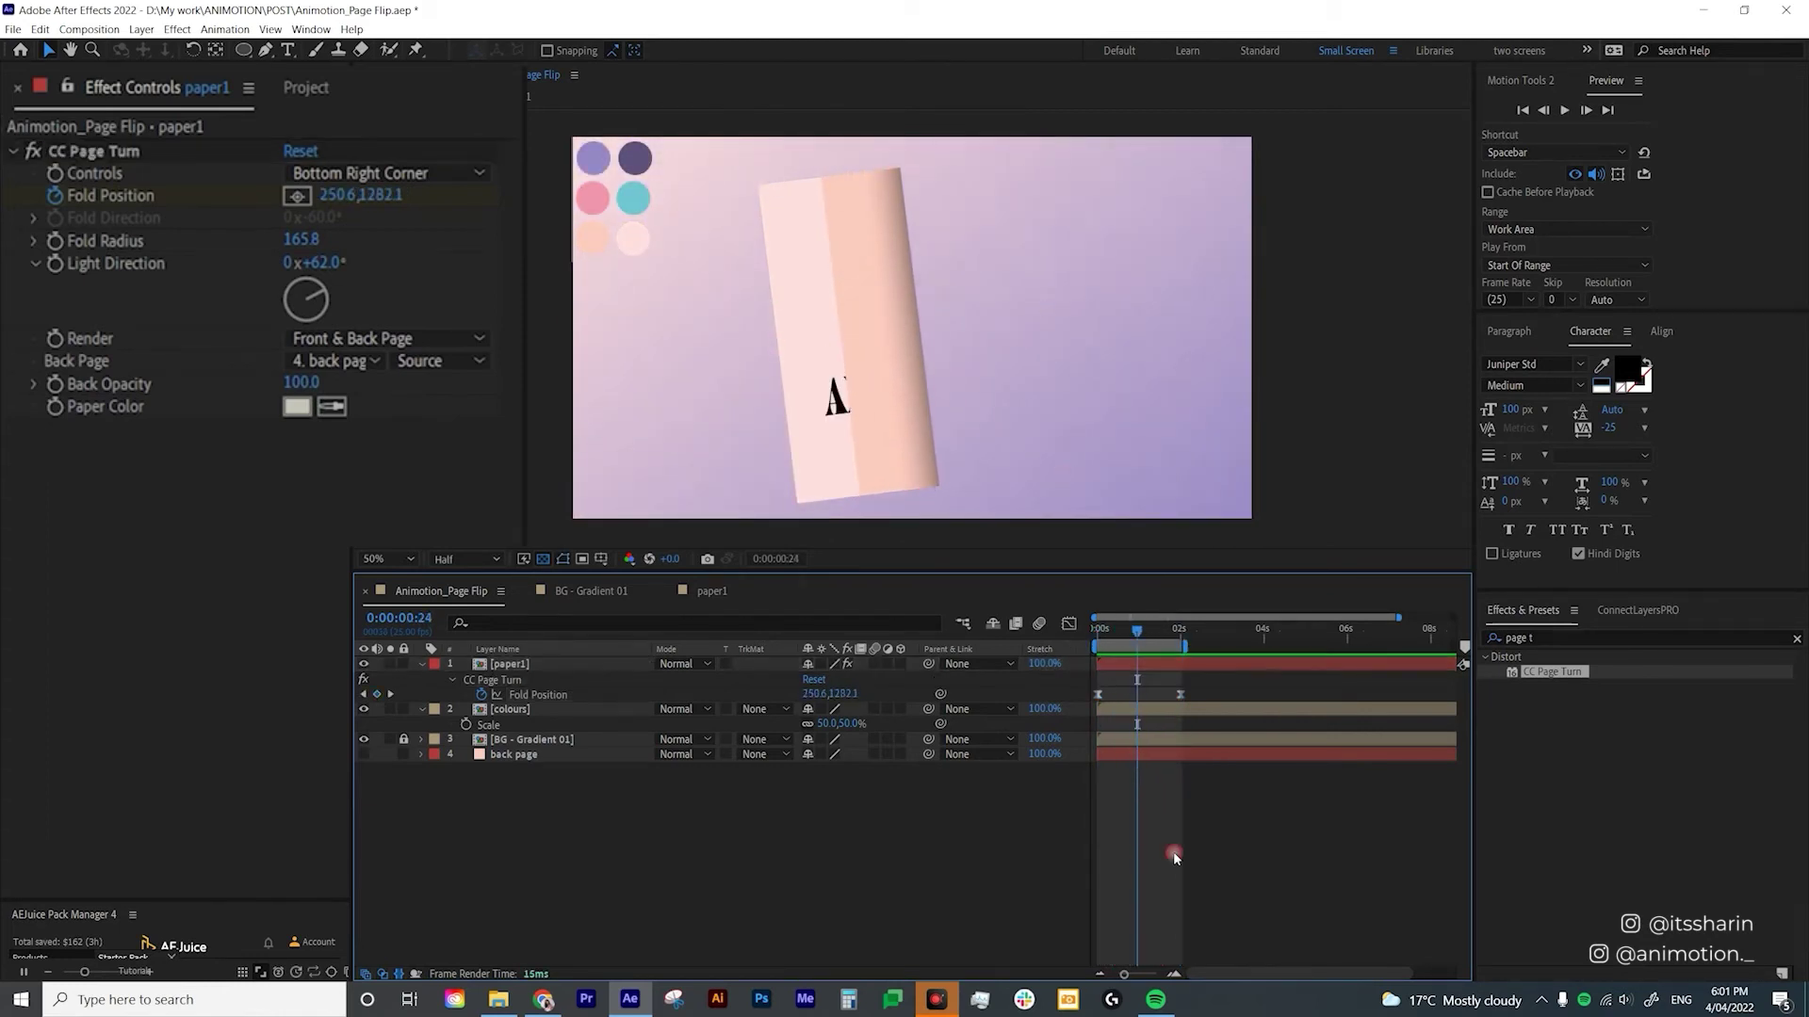
left_click(1147, 667)
left_click(131, 156)
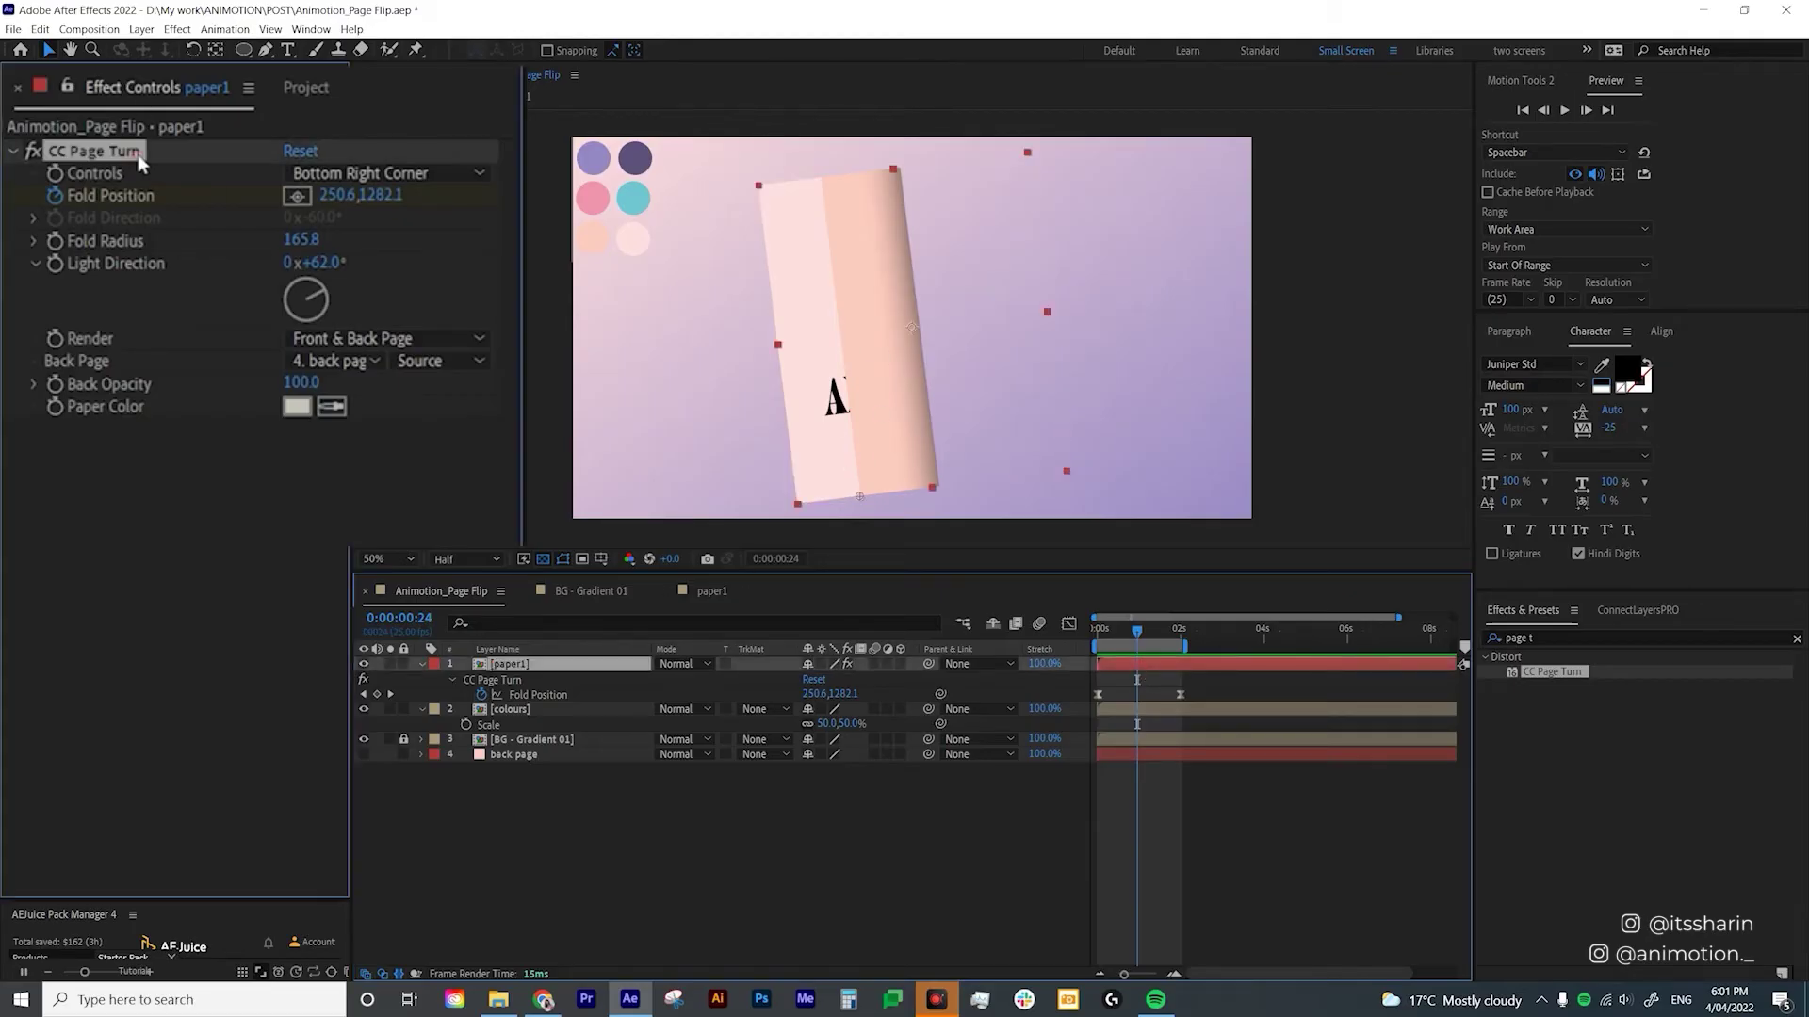
left_click_drag(860, 500, 829, 461)
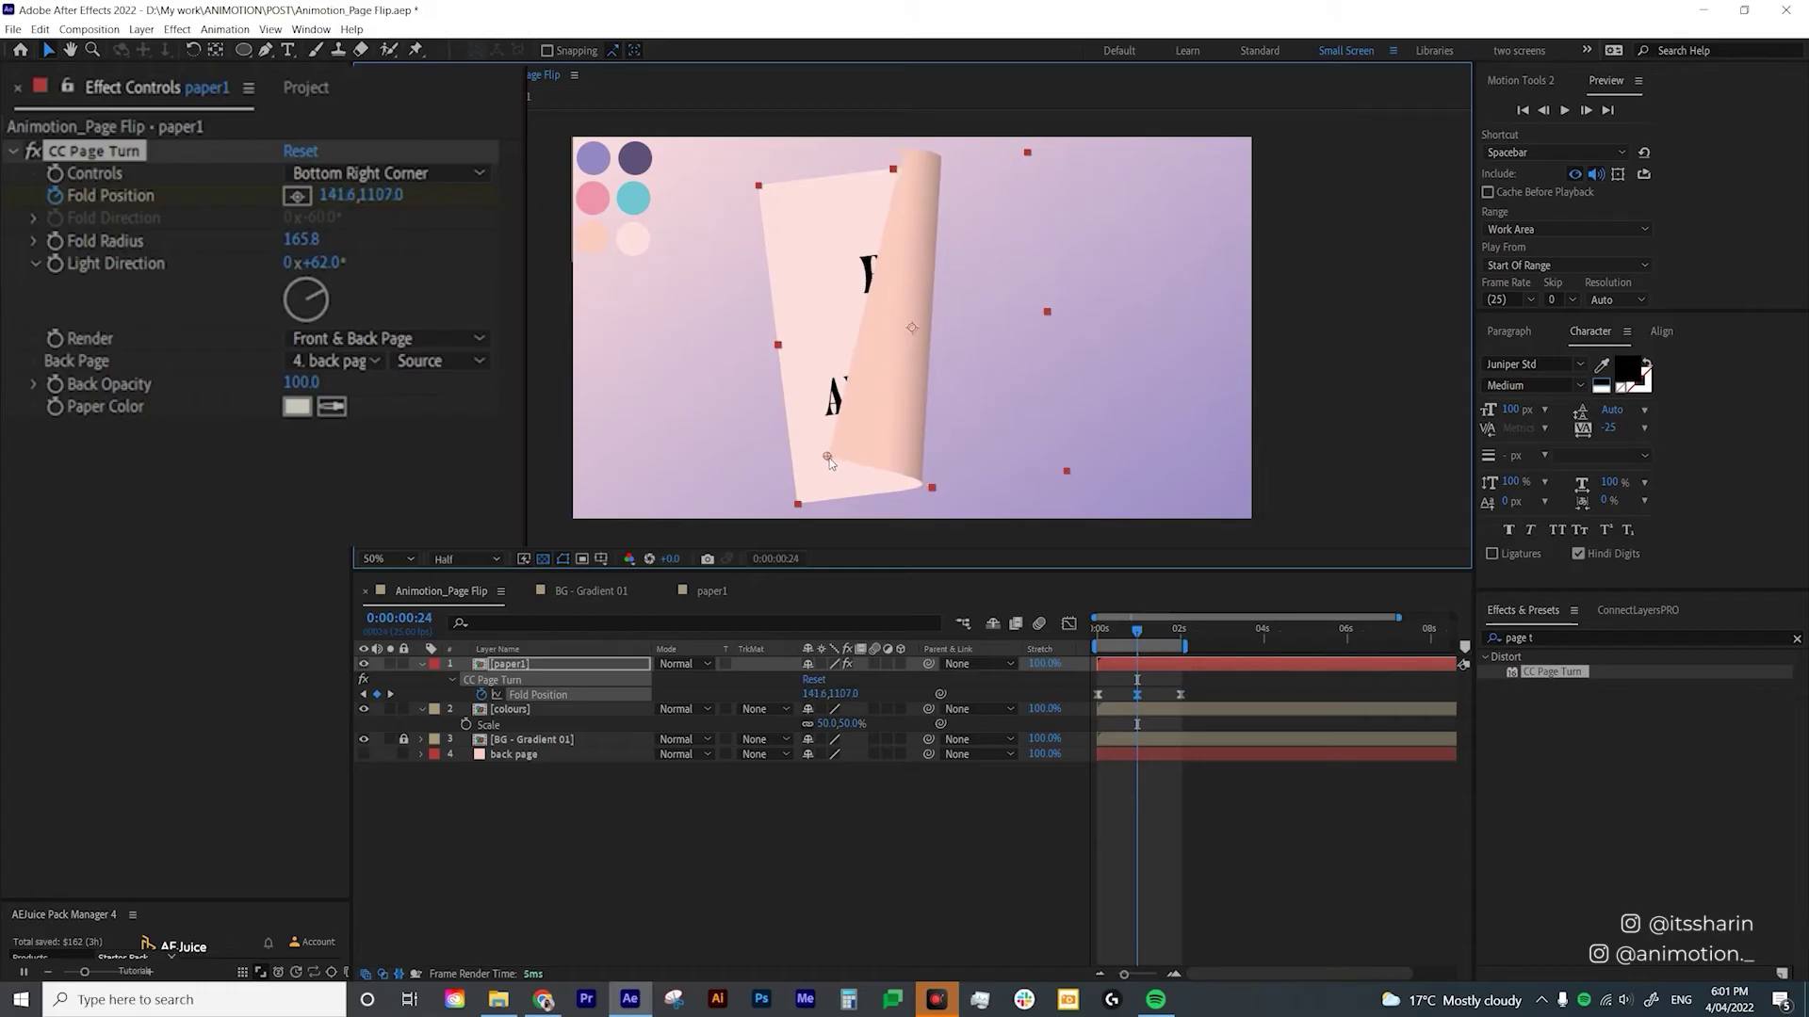
key("space")
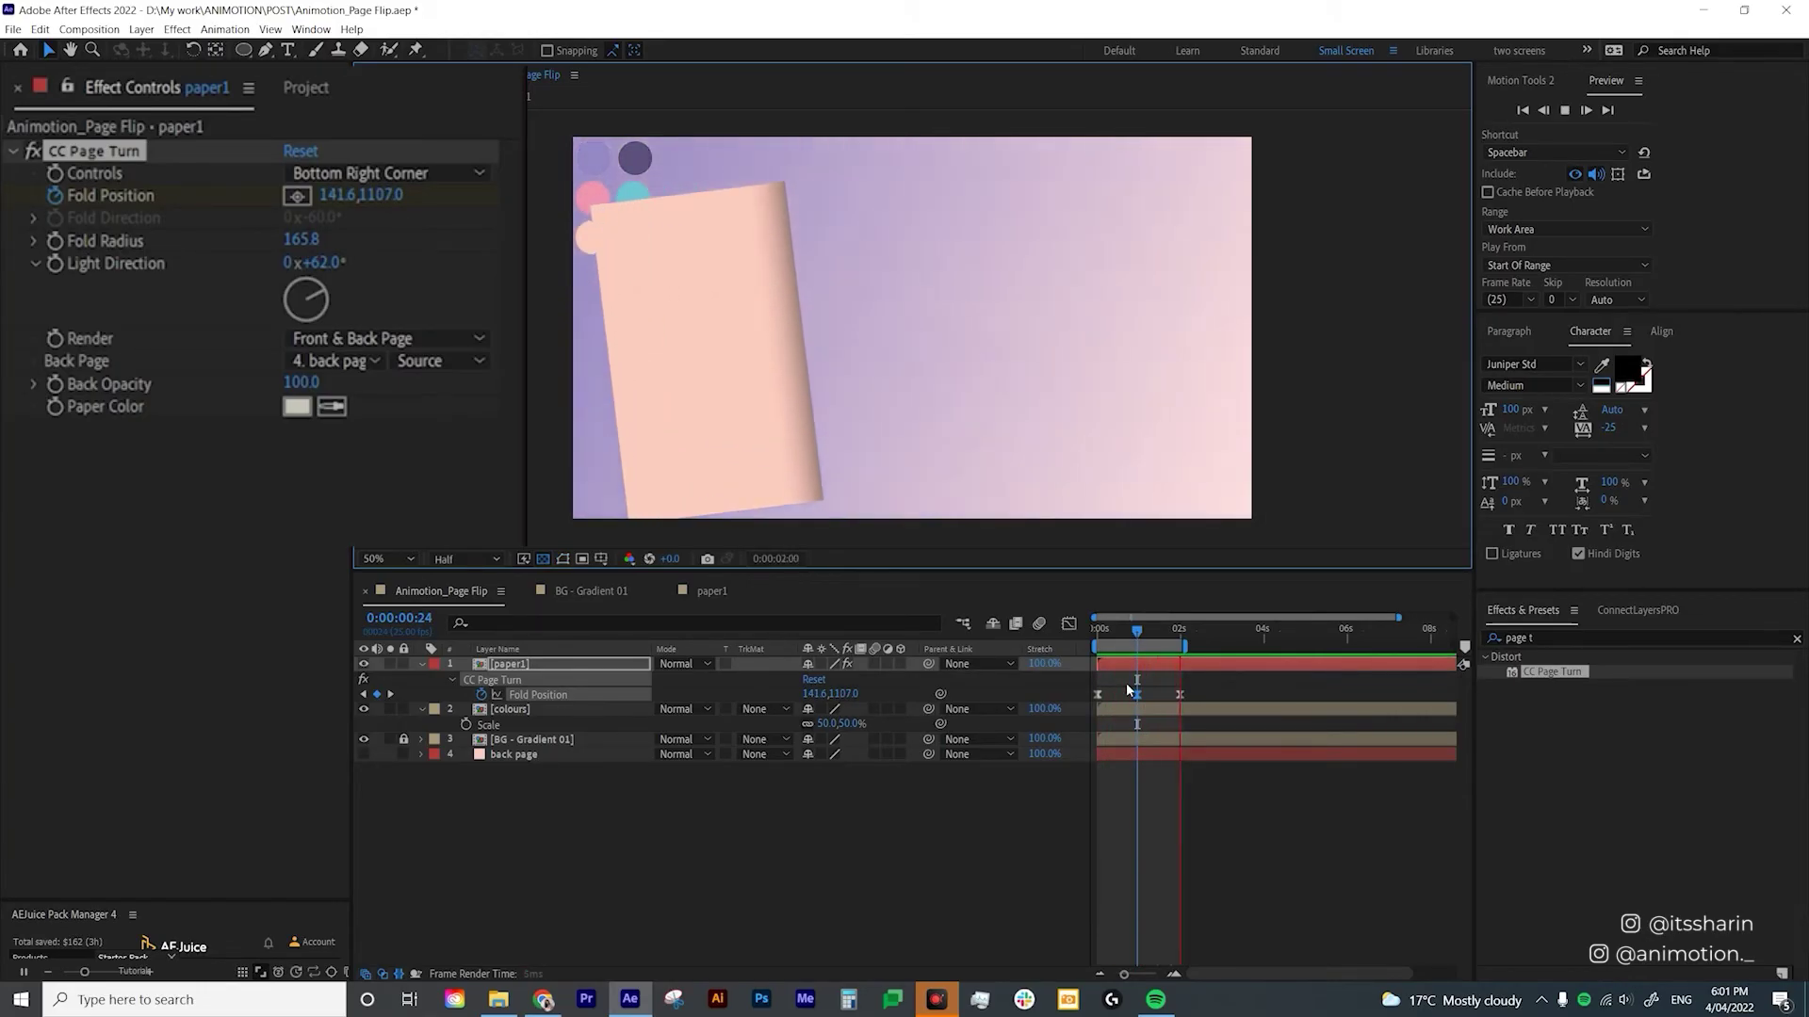
key("space")
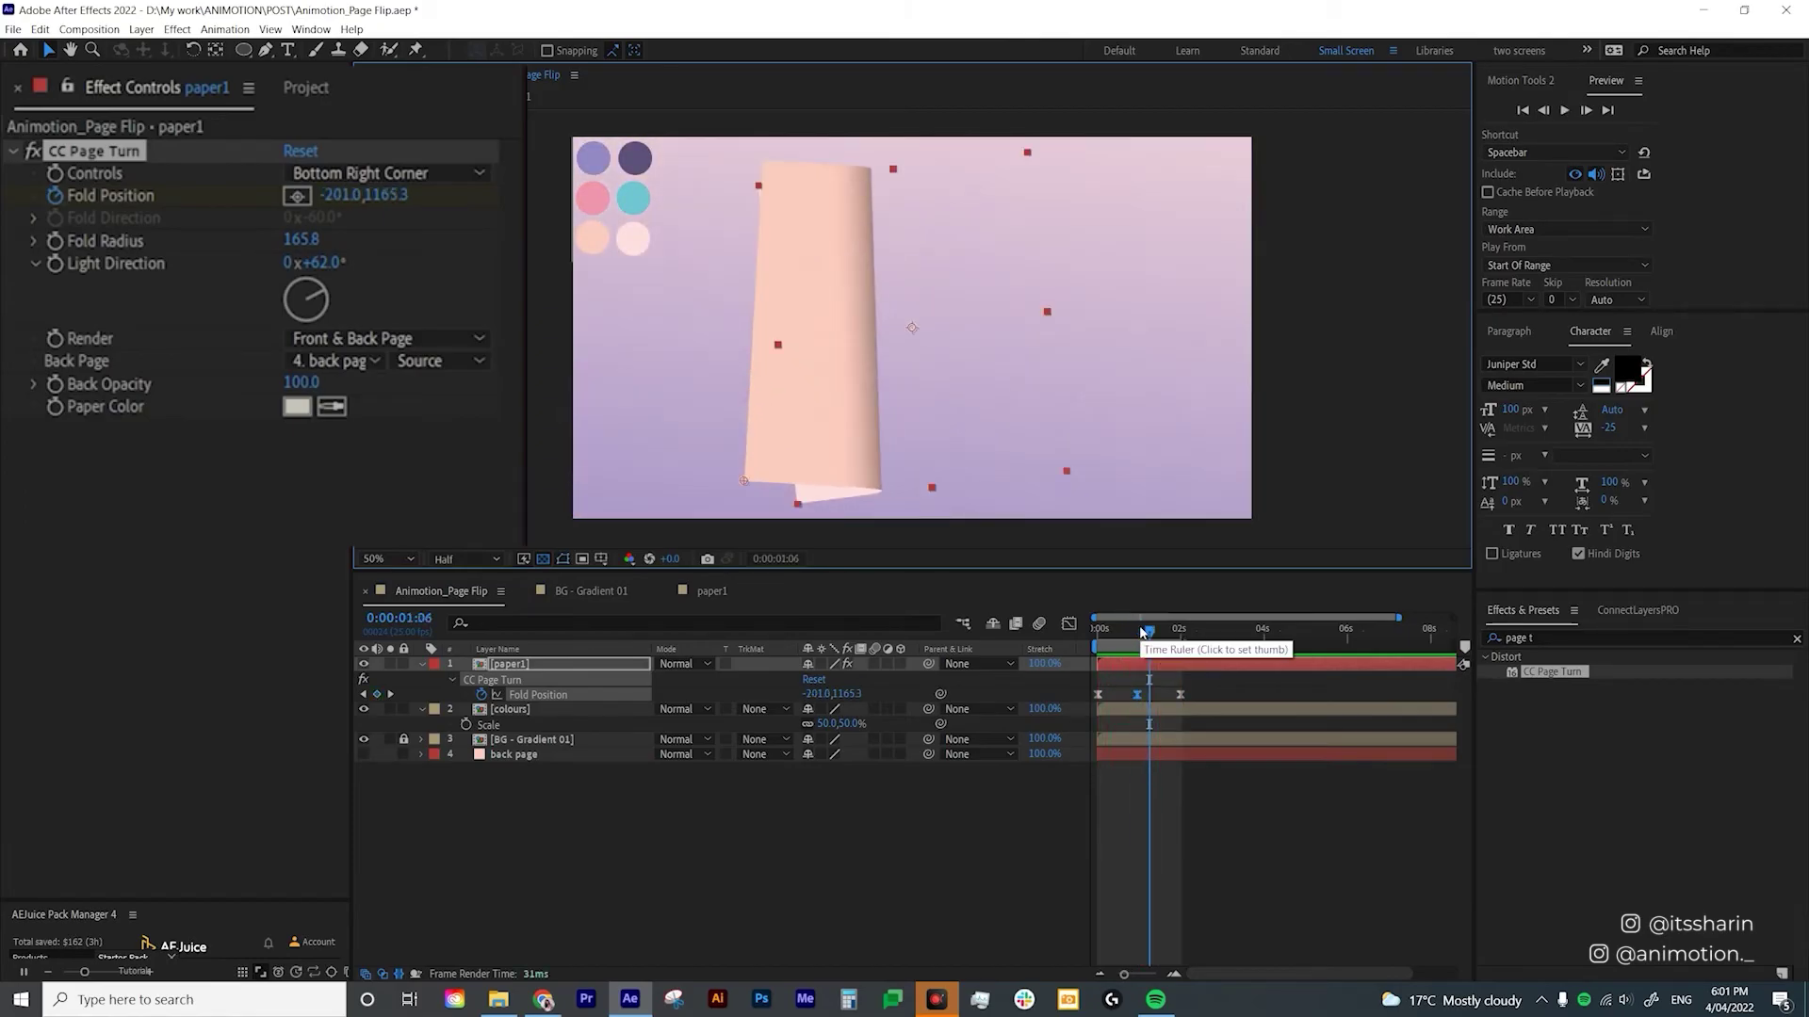
Increase the page turn's Fold Radius to 315.6 and preview the softer curl from the start.
left_click_drag(300, 240, 1618, 285)
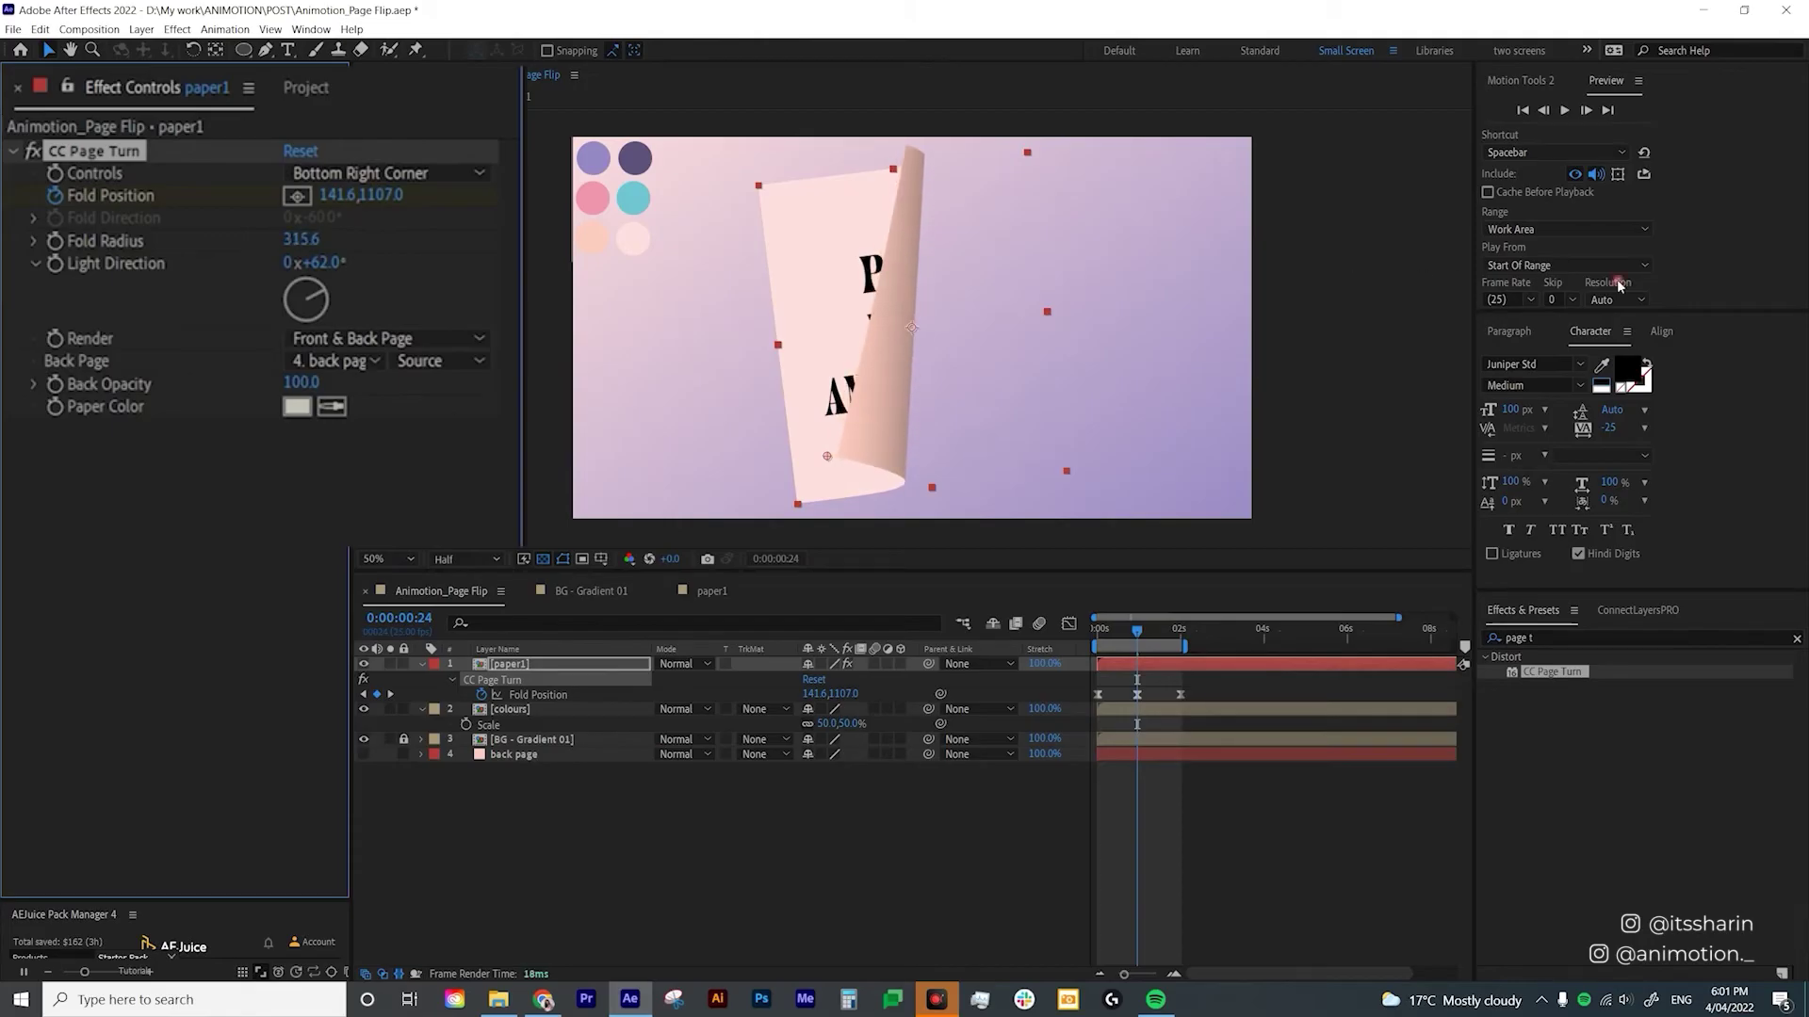
left_click_drag(1137, 629, 1091, 644)
key("space")
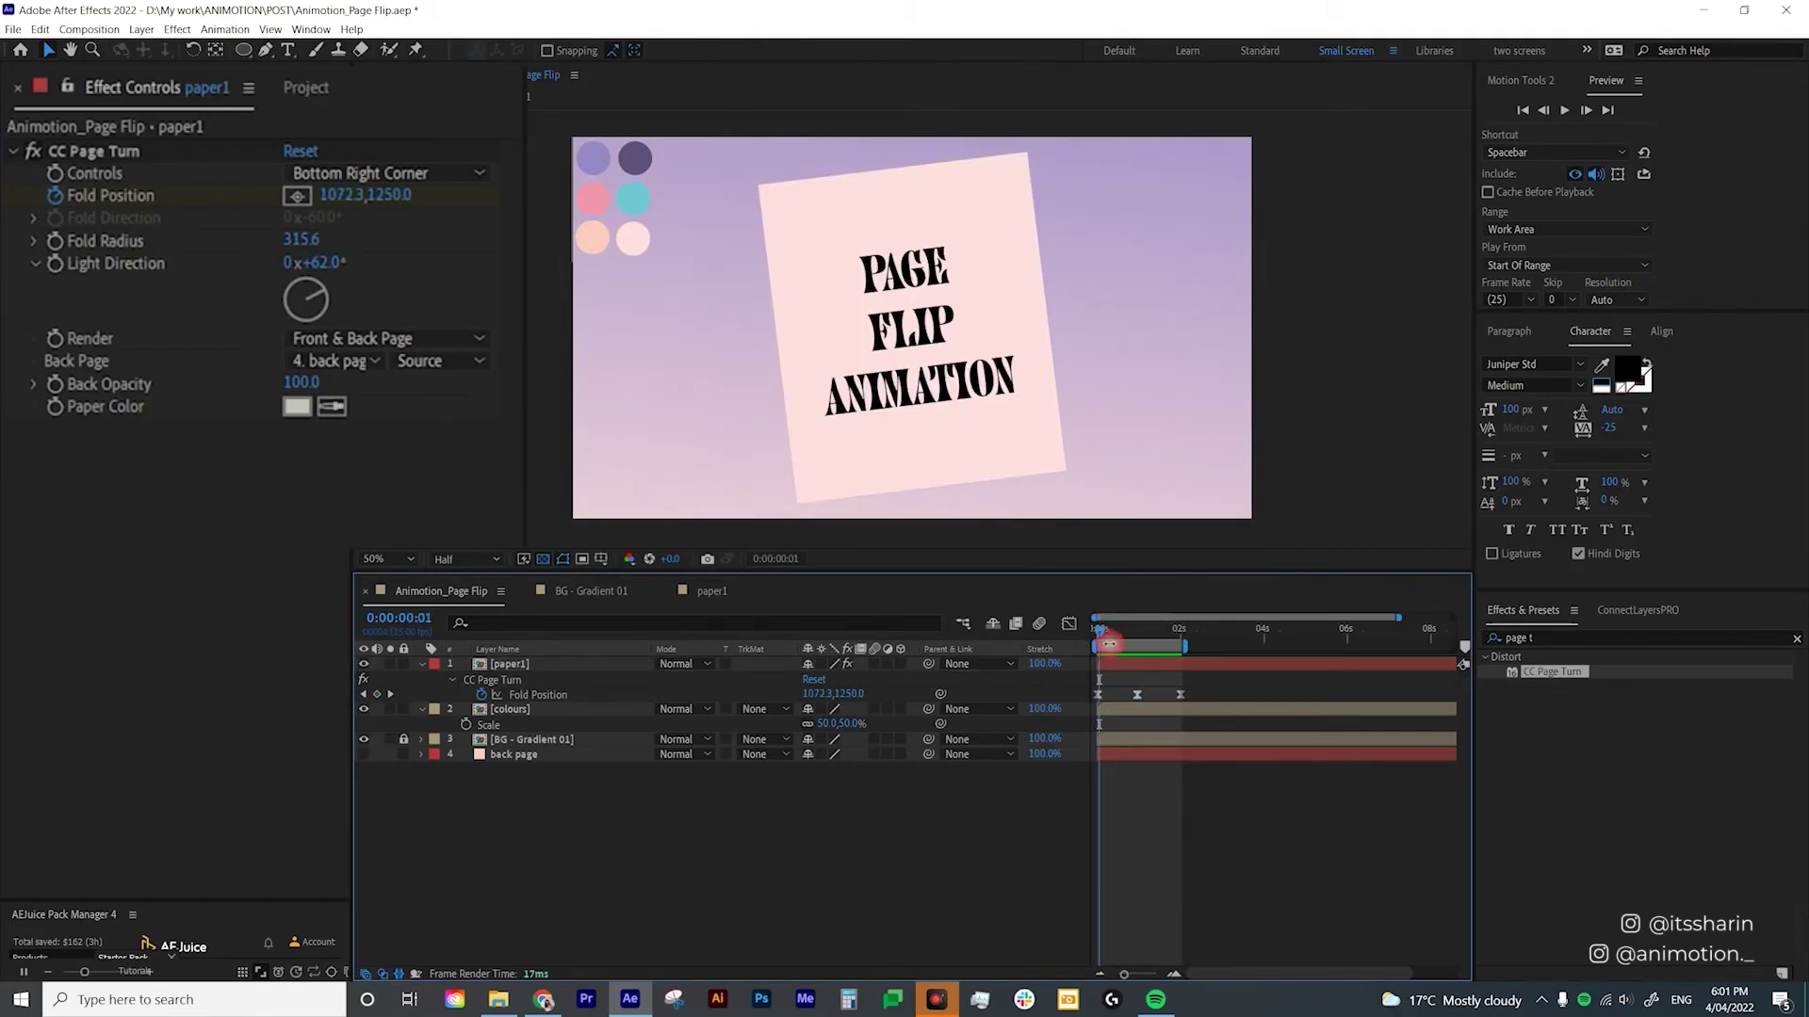
key("space")
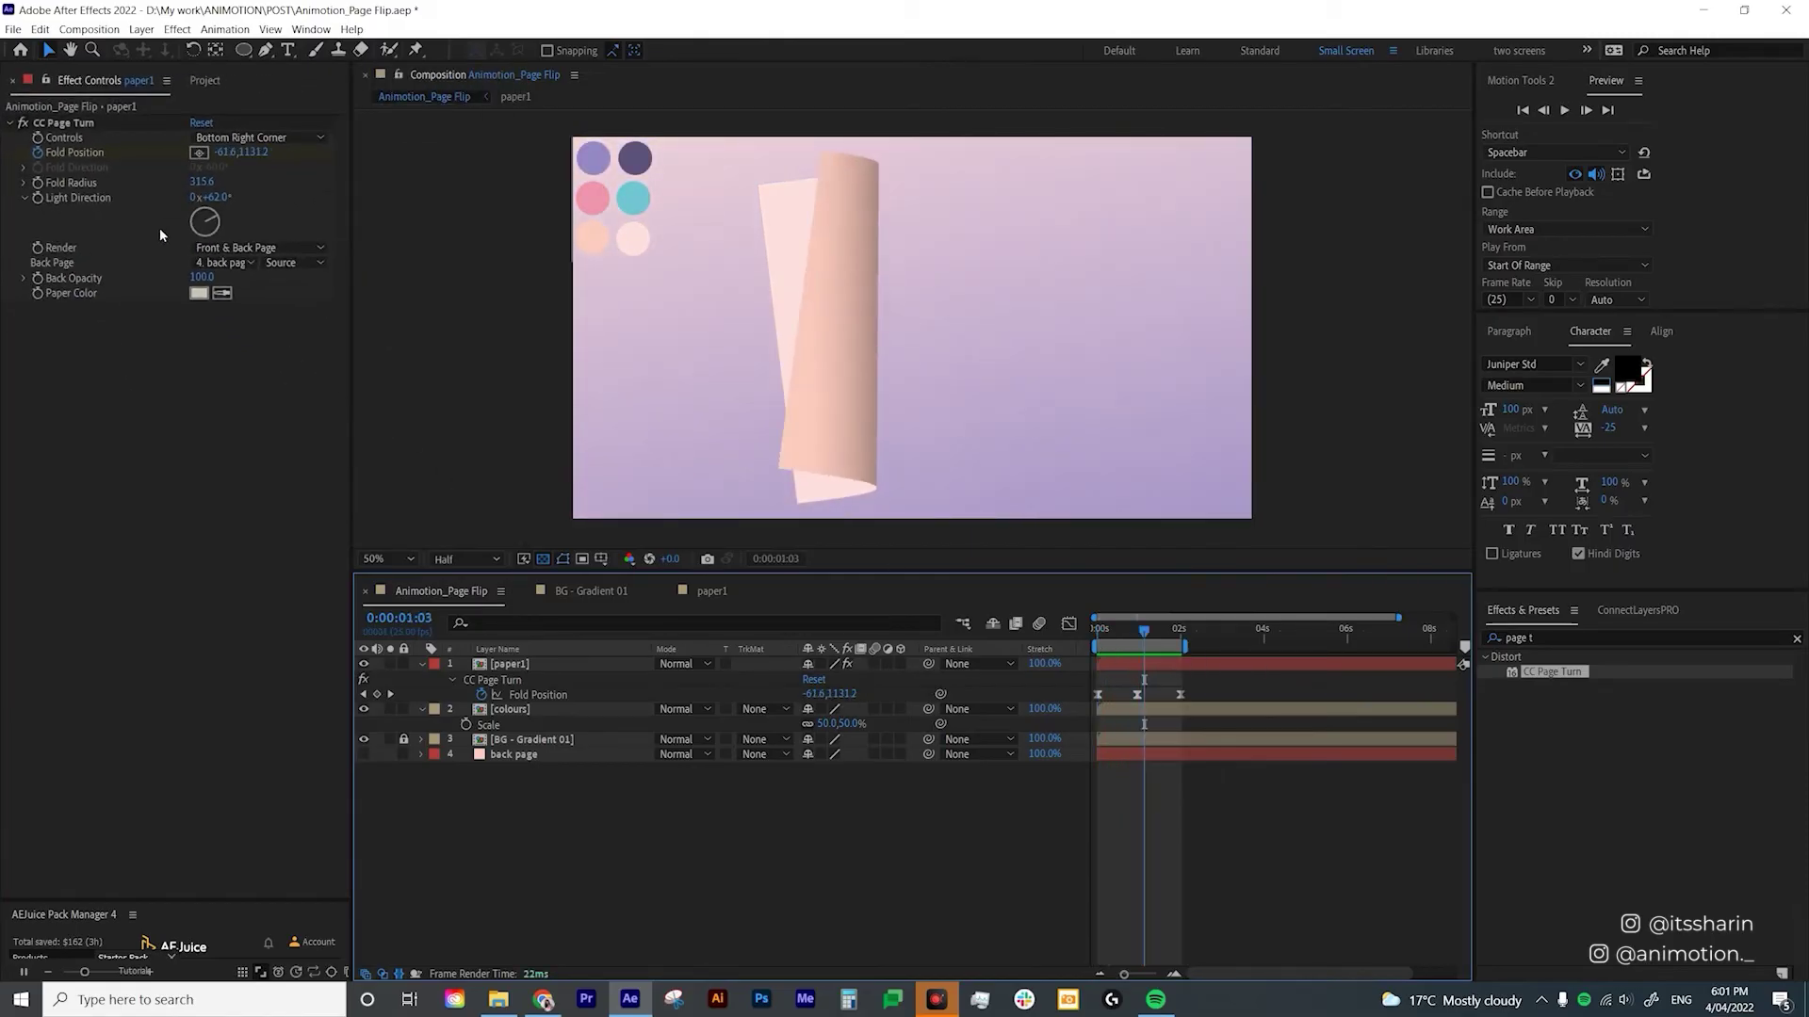
Set the Light Direction to +98° and scrub through the page flip to check the shading.
left_click_drag(215, 198, 254, 200)
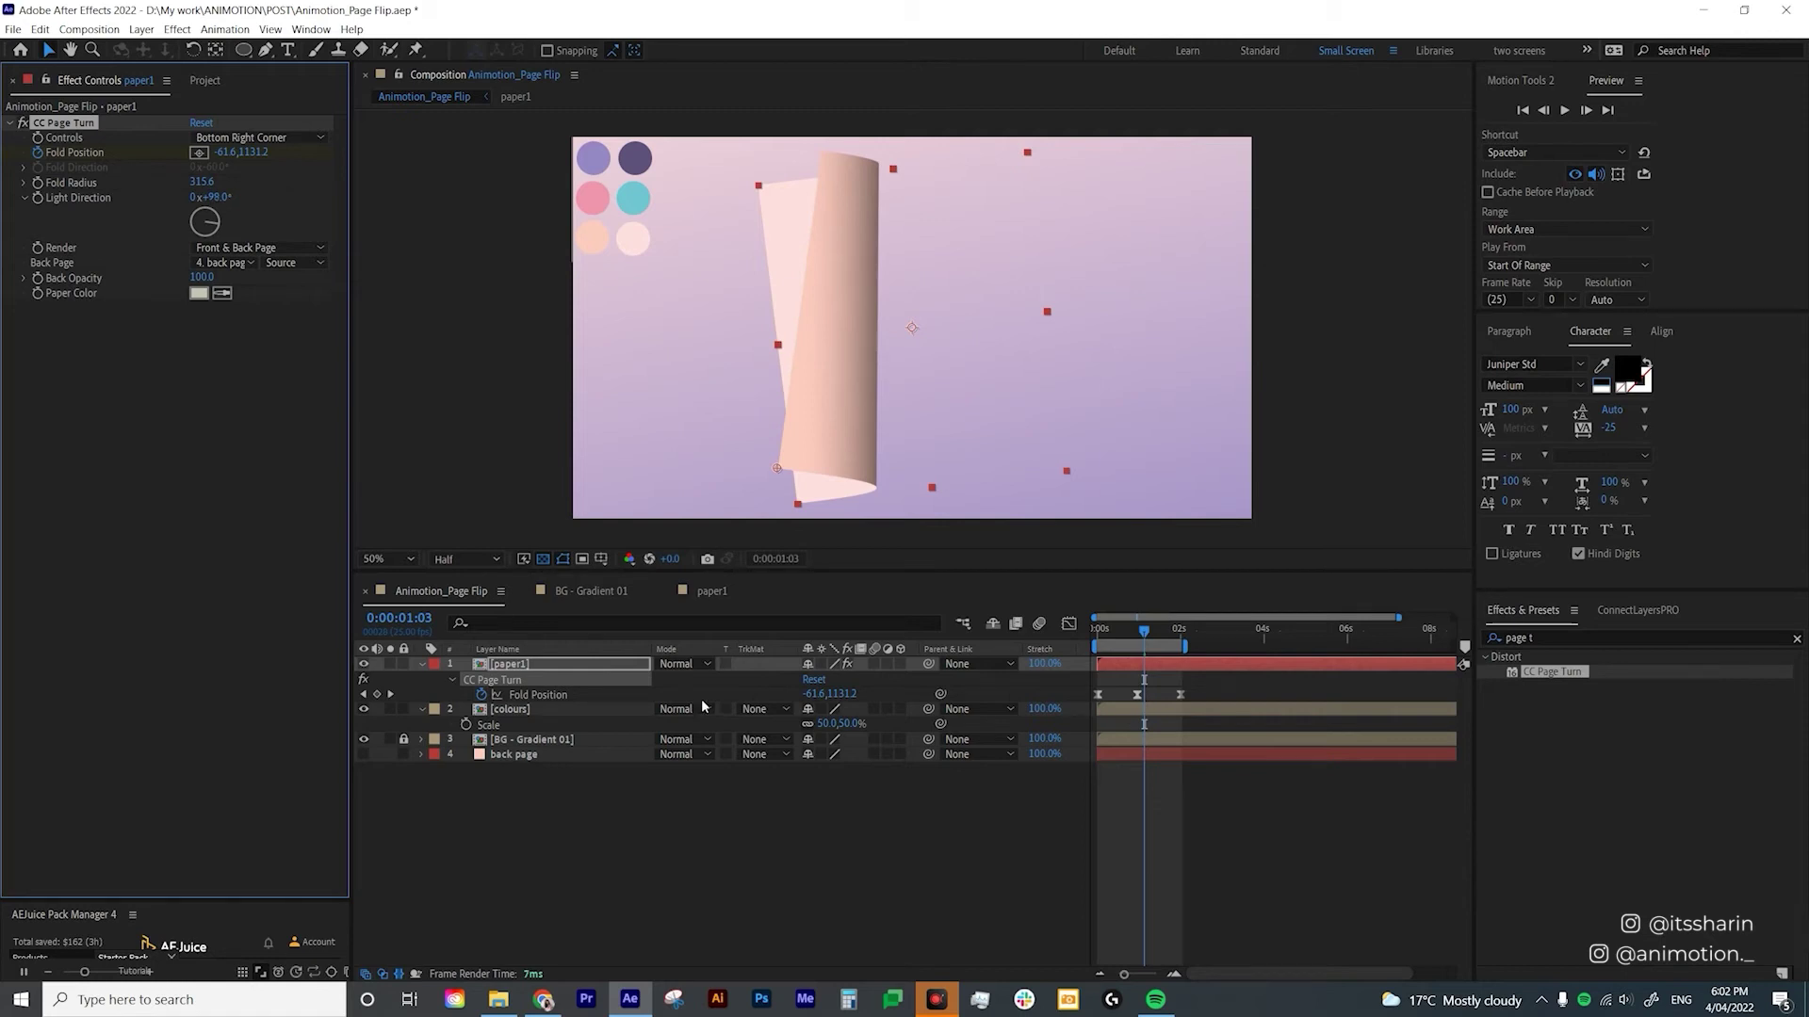
left_click(1133, 833)
left_click(1177, 646)
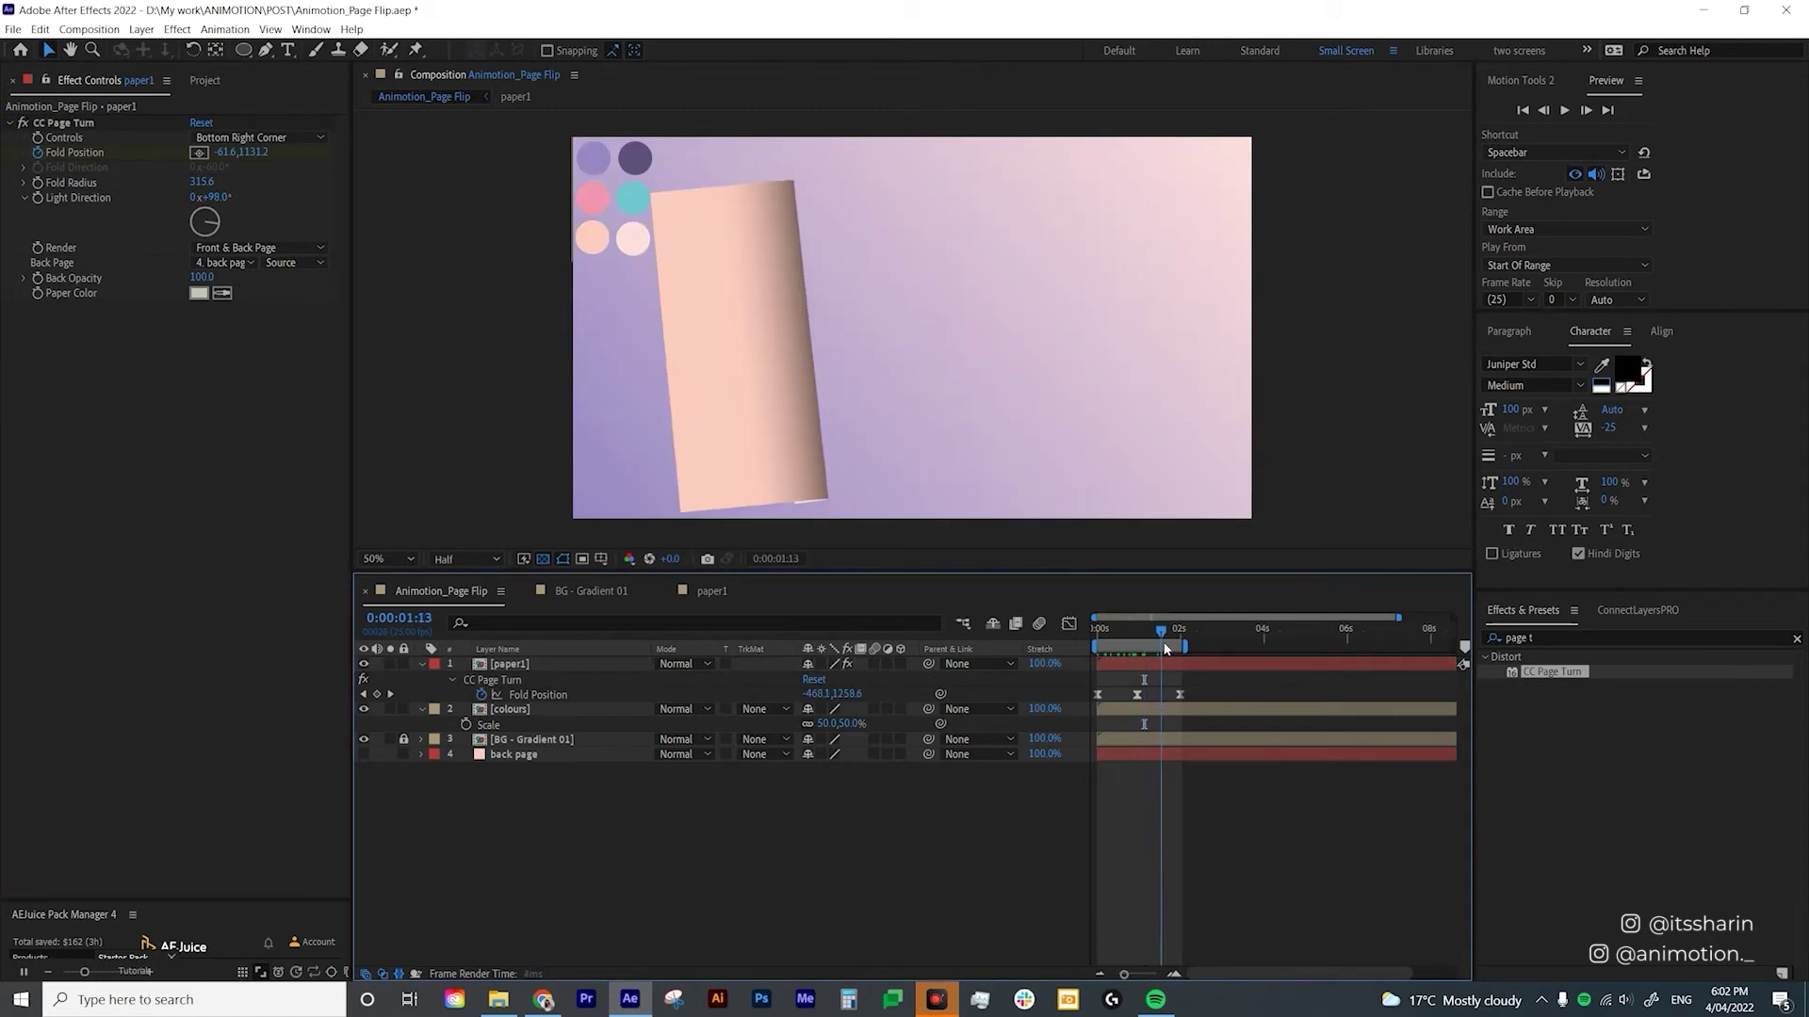
left_click_drag(1178, 646, 1078, 686)
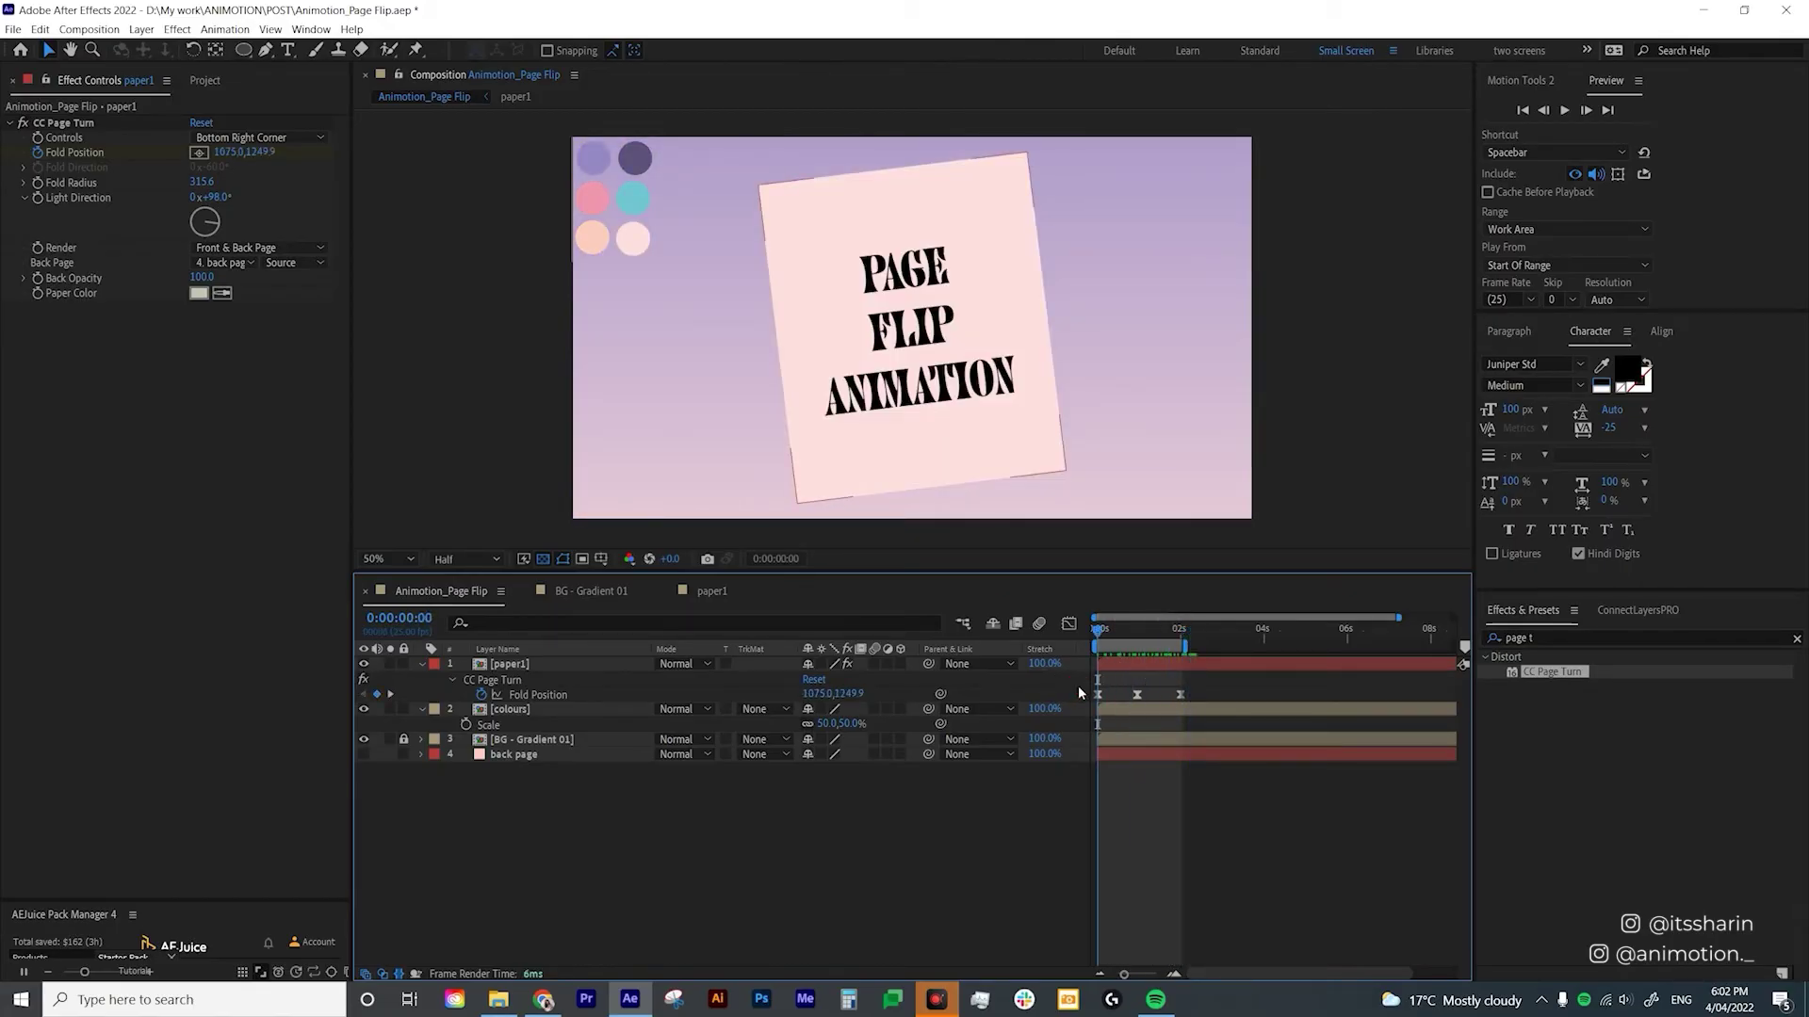
Pre-compose the paper1 layer into a new composition named paper1_ani, moving all attributes into it.
left_click(503, 676)
left_click(1113, 630)
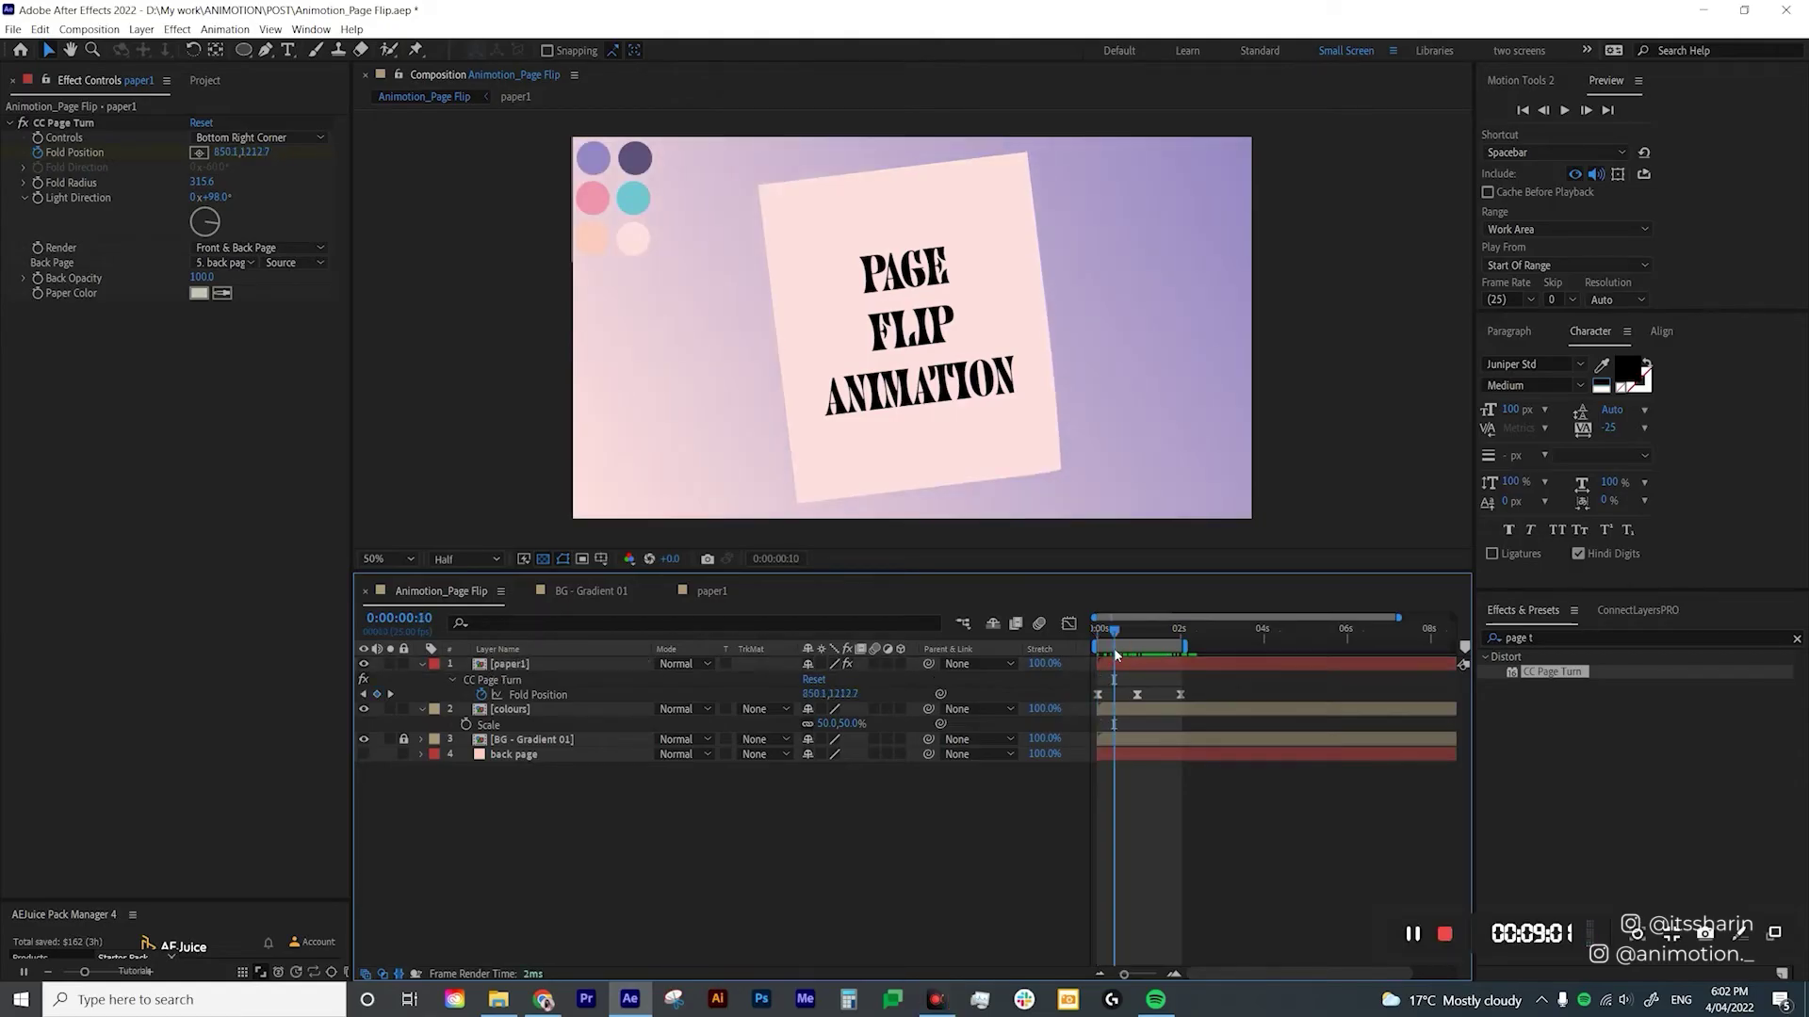
right_click(1117, 667)
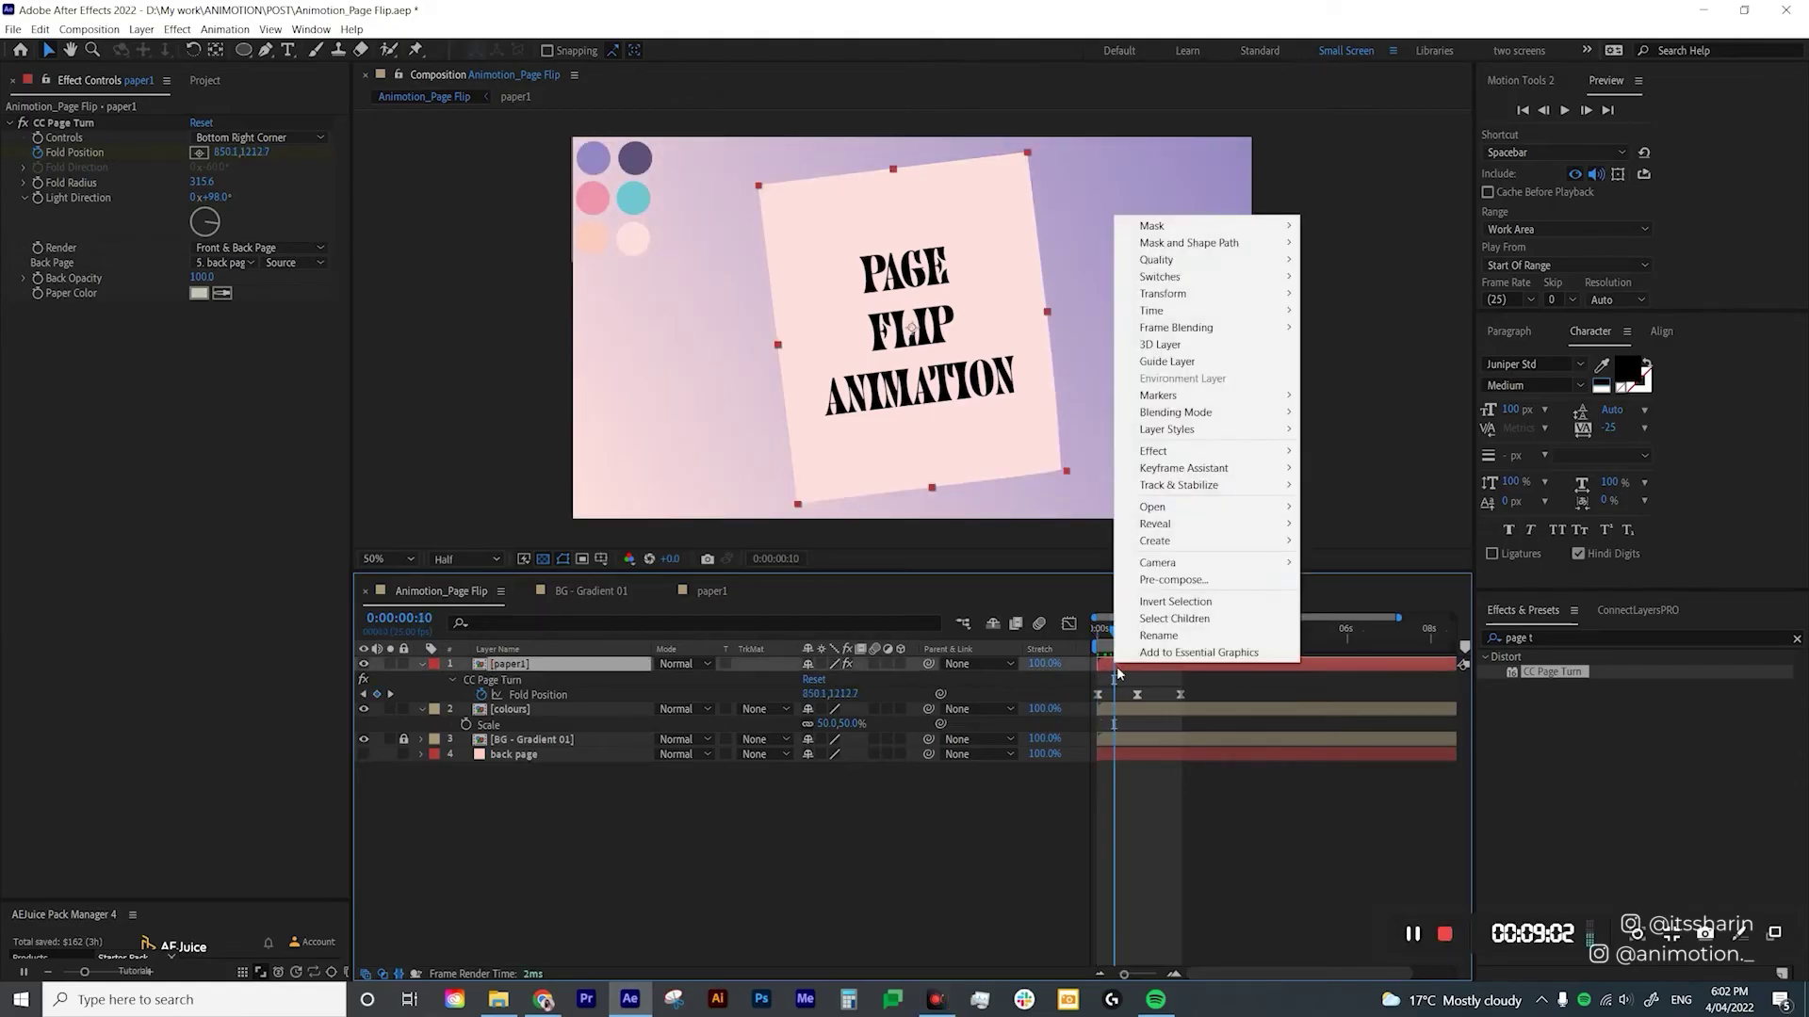
left_click(1172, 579)
left_click(538, 413)
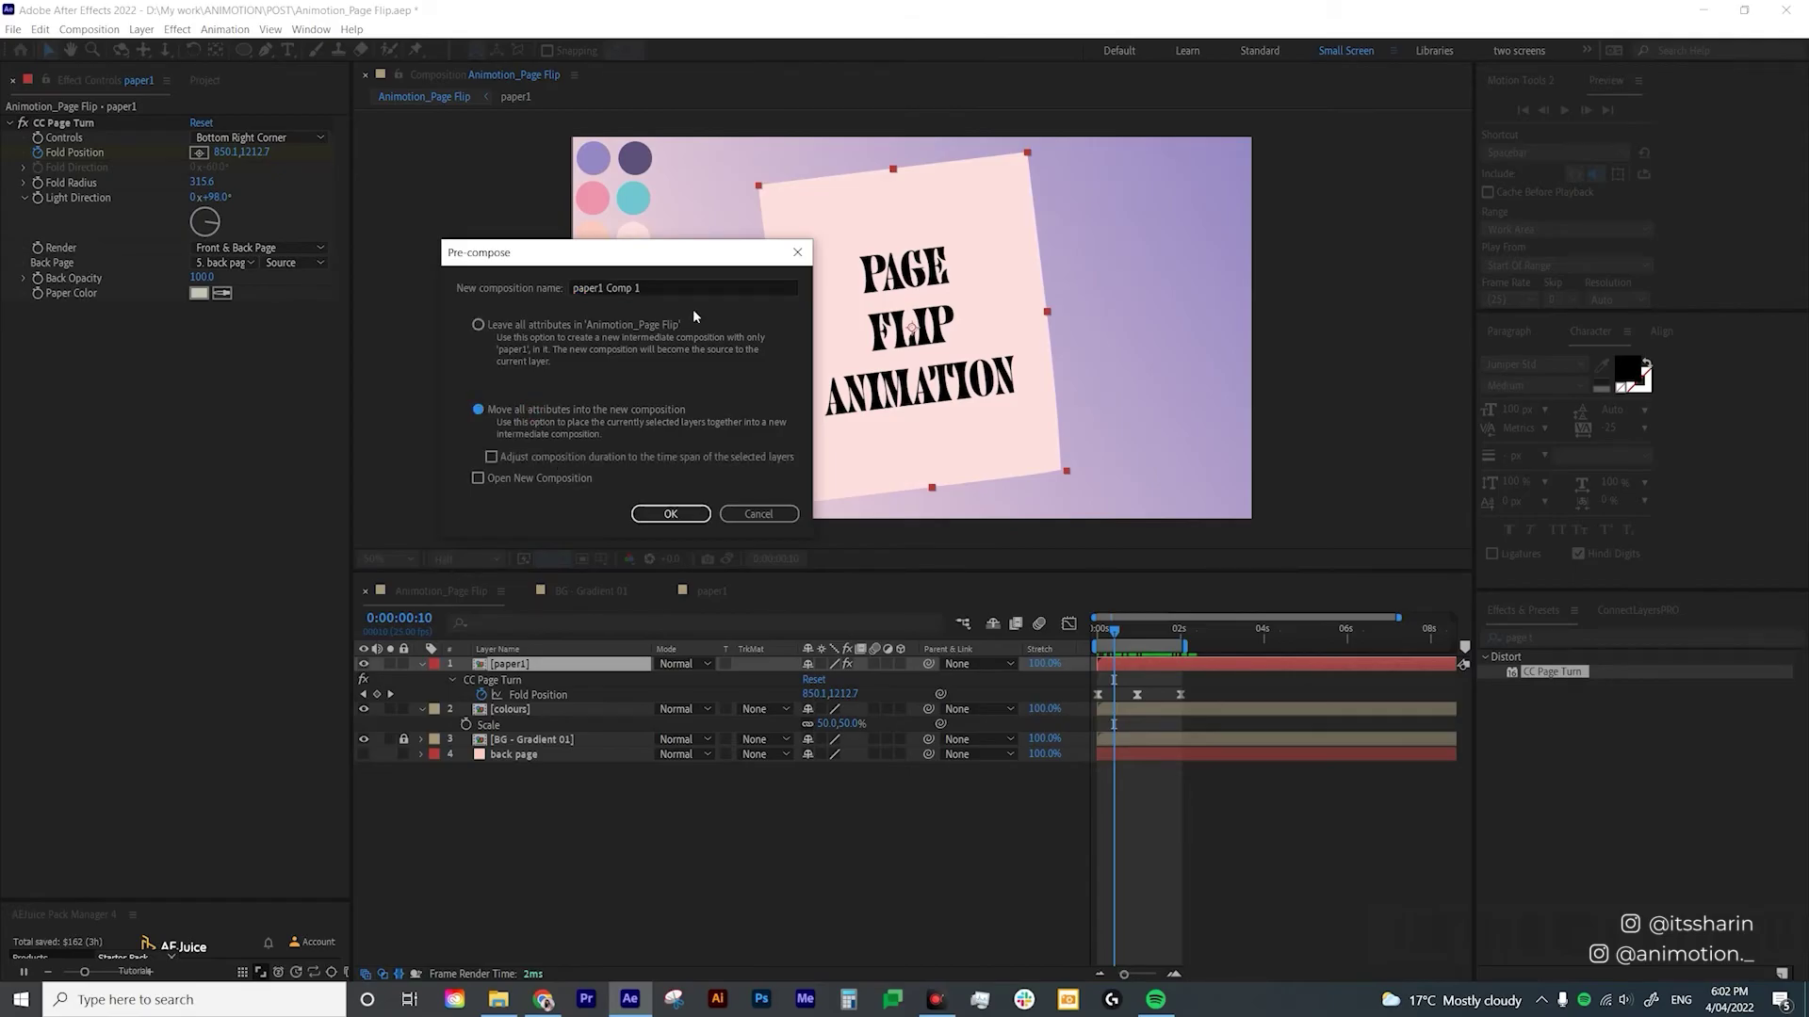
left_click(698, 289)
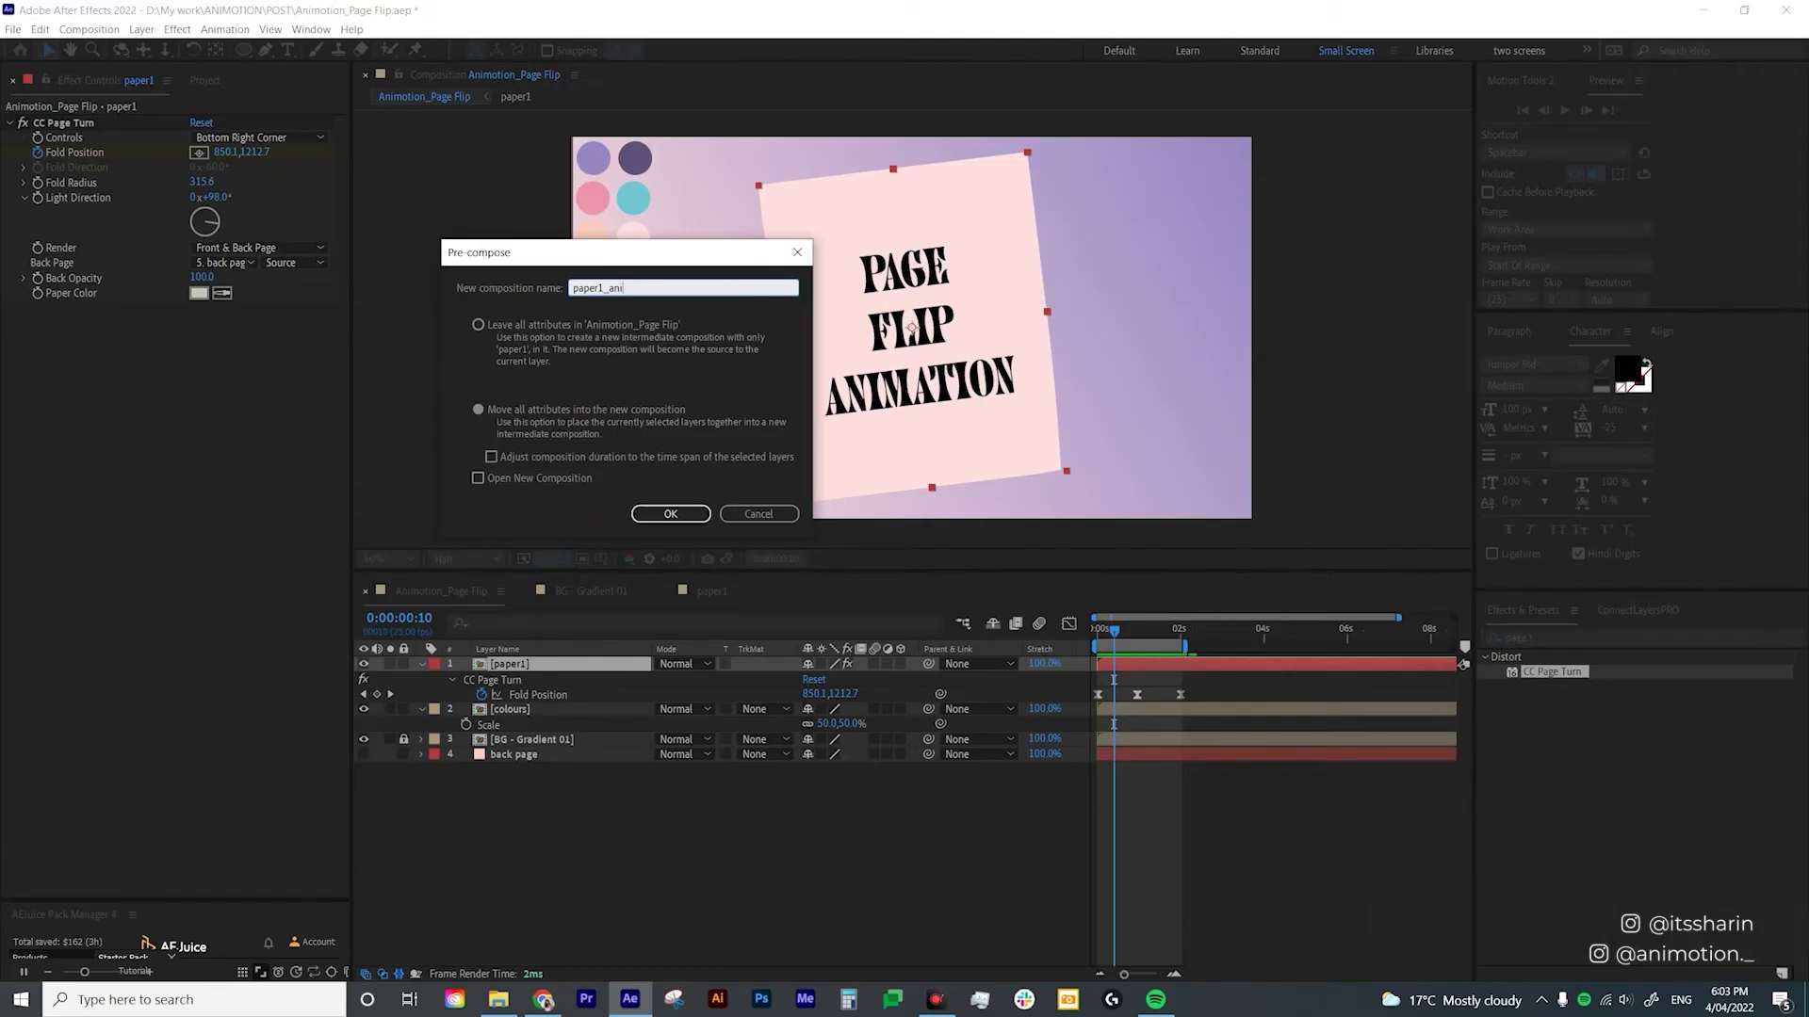
type("_ani")
key("Return")
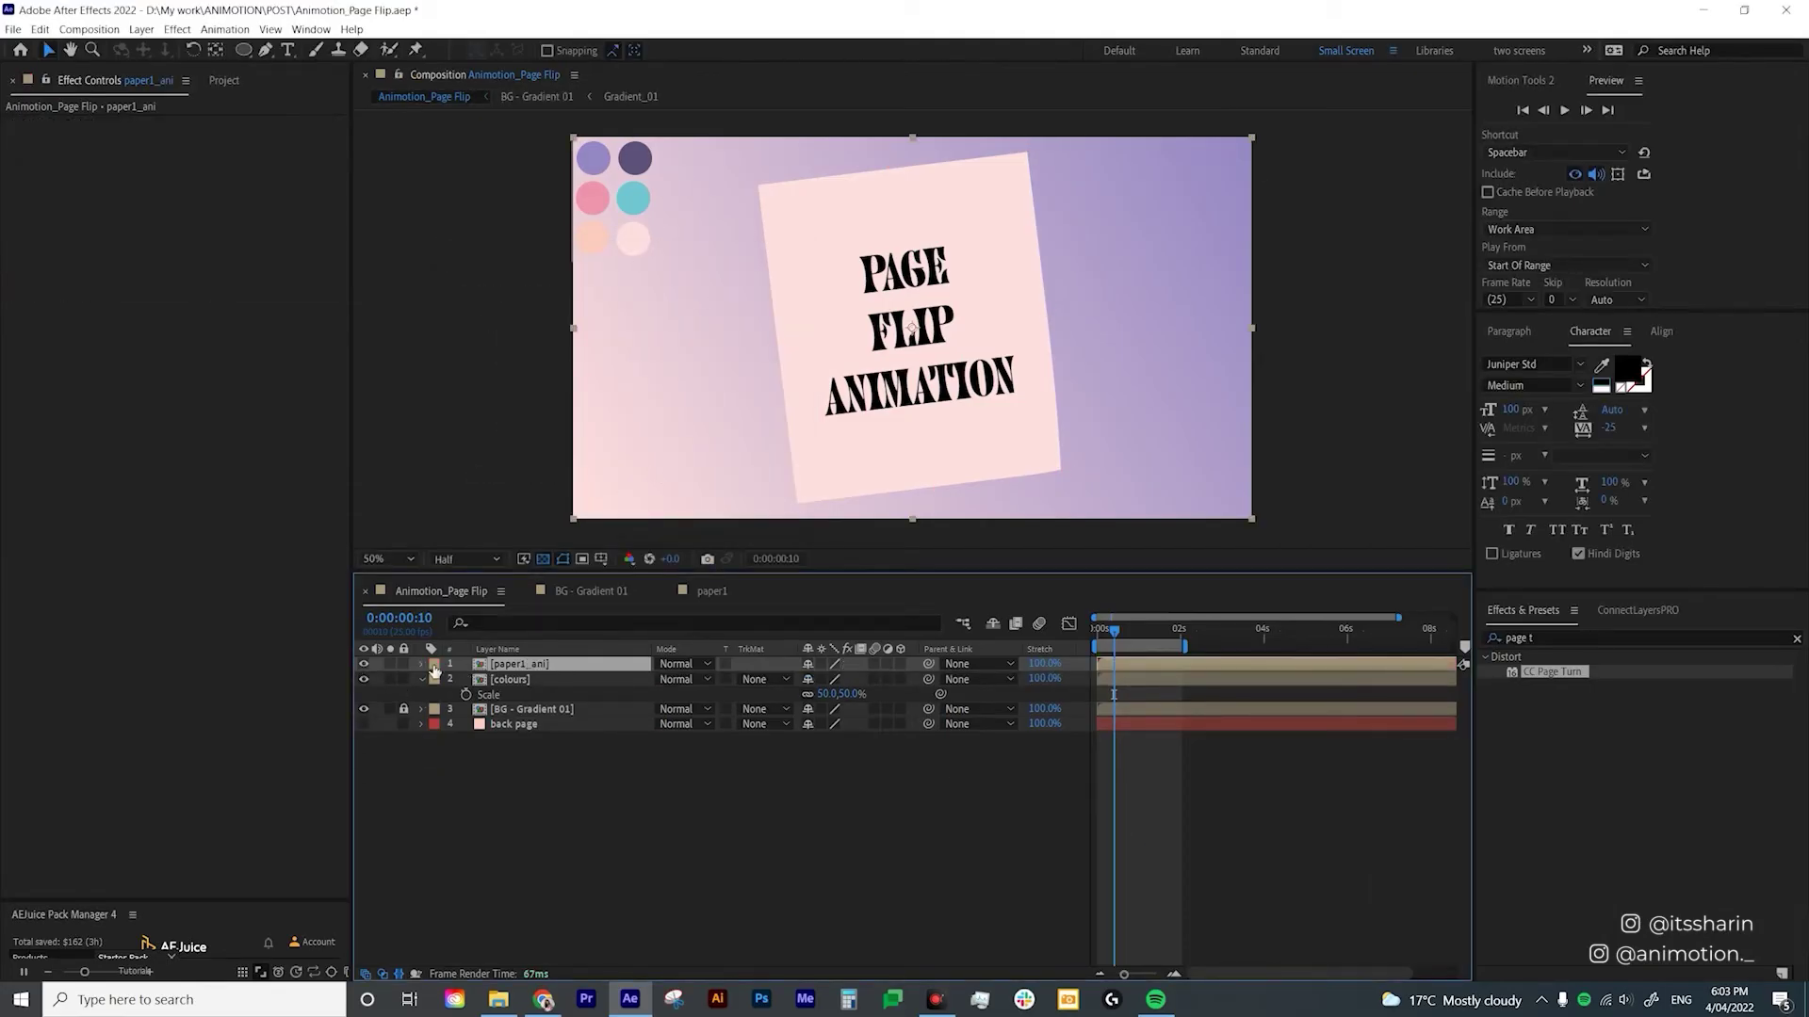
Give the paper1_ani layer a teal label and duplicate the layer twice.
left_click(433, 664)
left_click(480, 630)
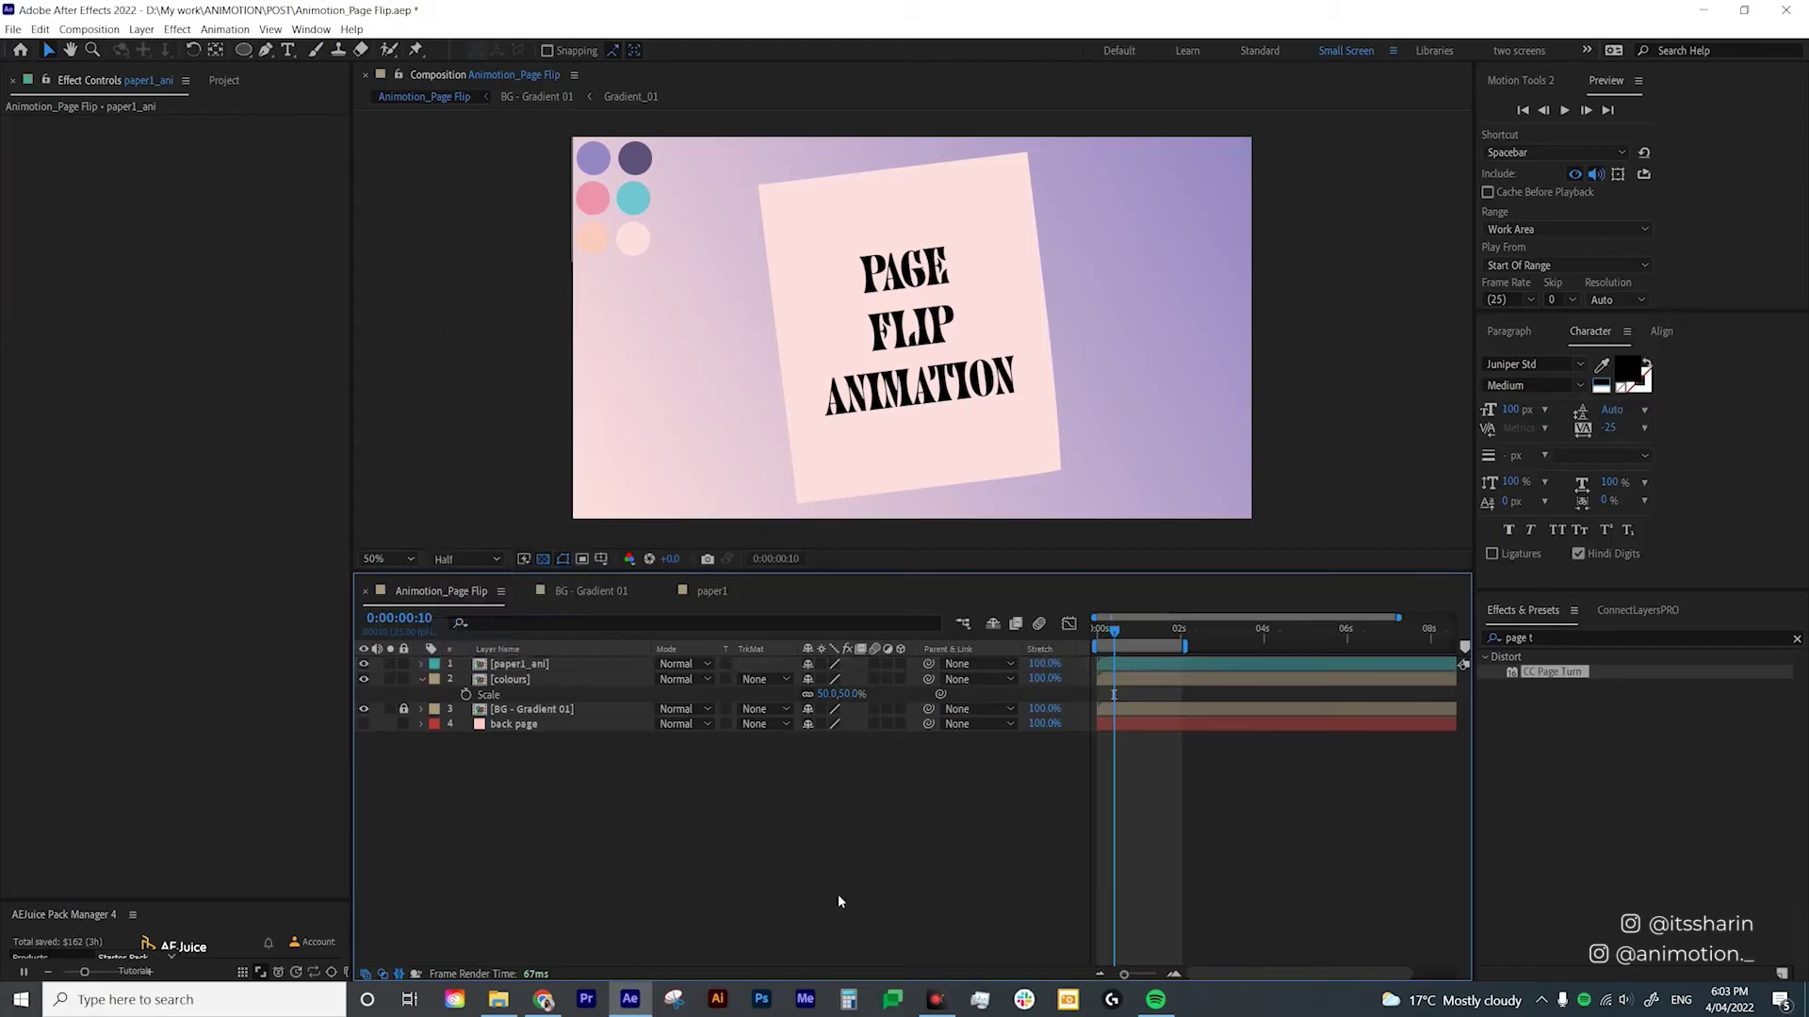
left_click(556, 664)
left_click_drag(1129, 640, 1140, 644)
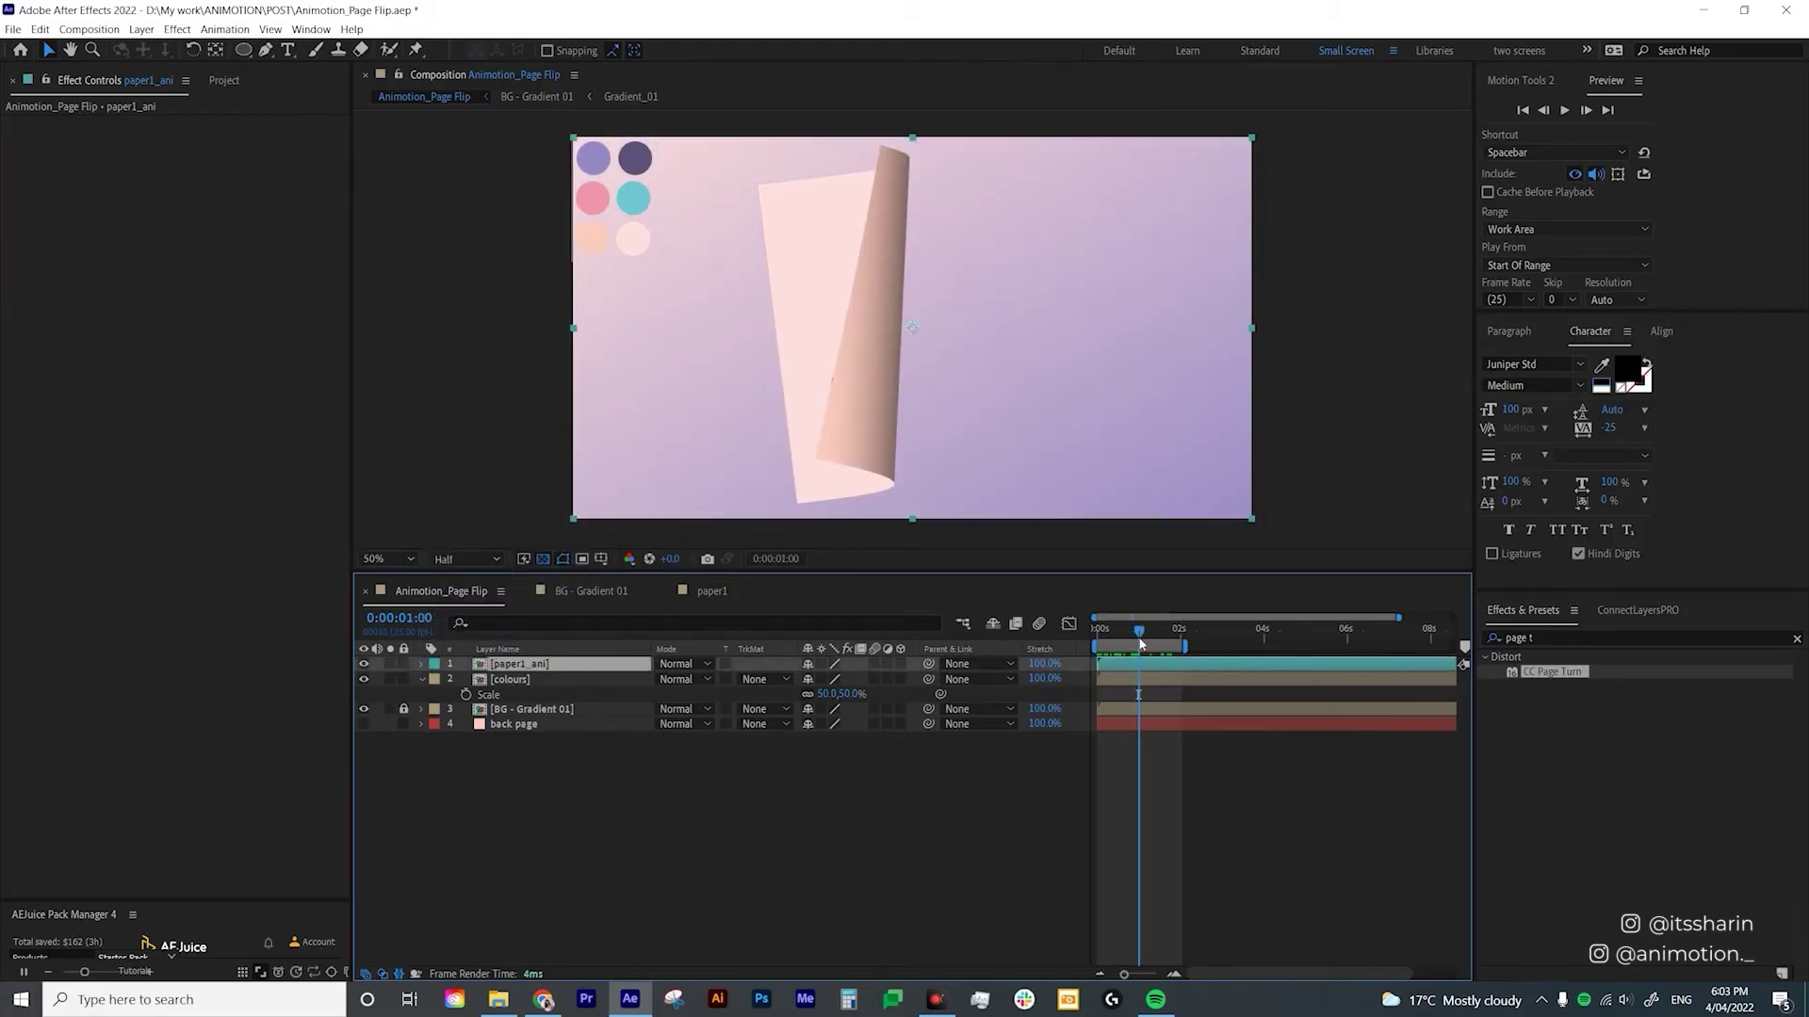
key("ctrl+d")
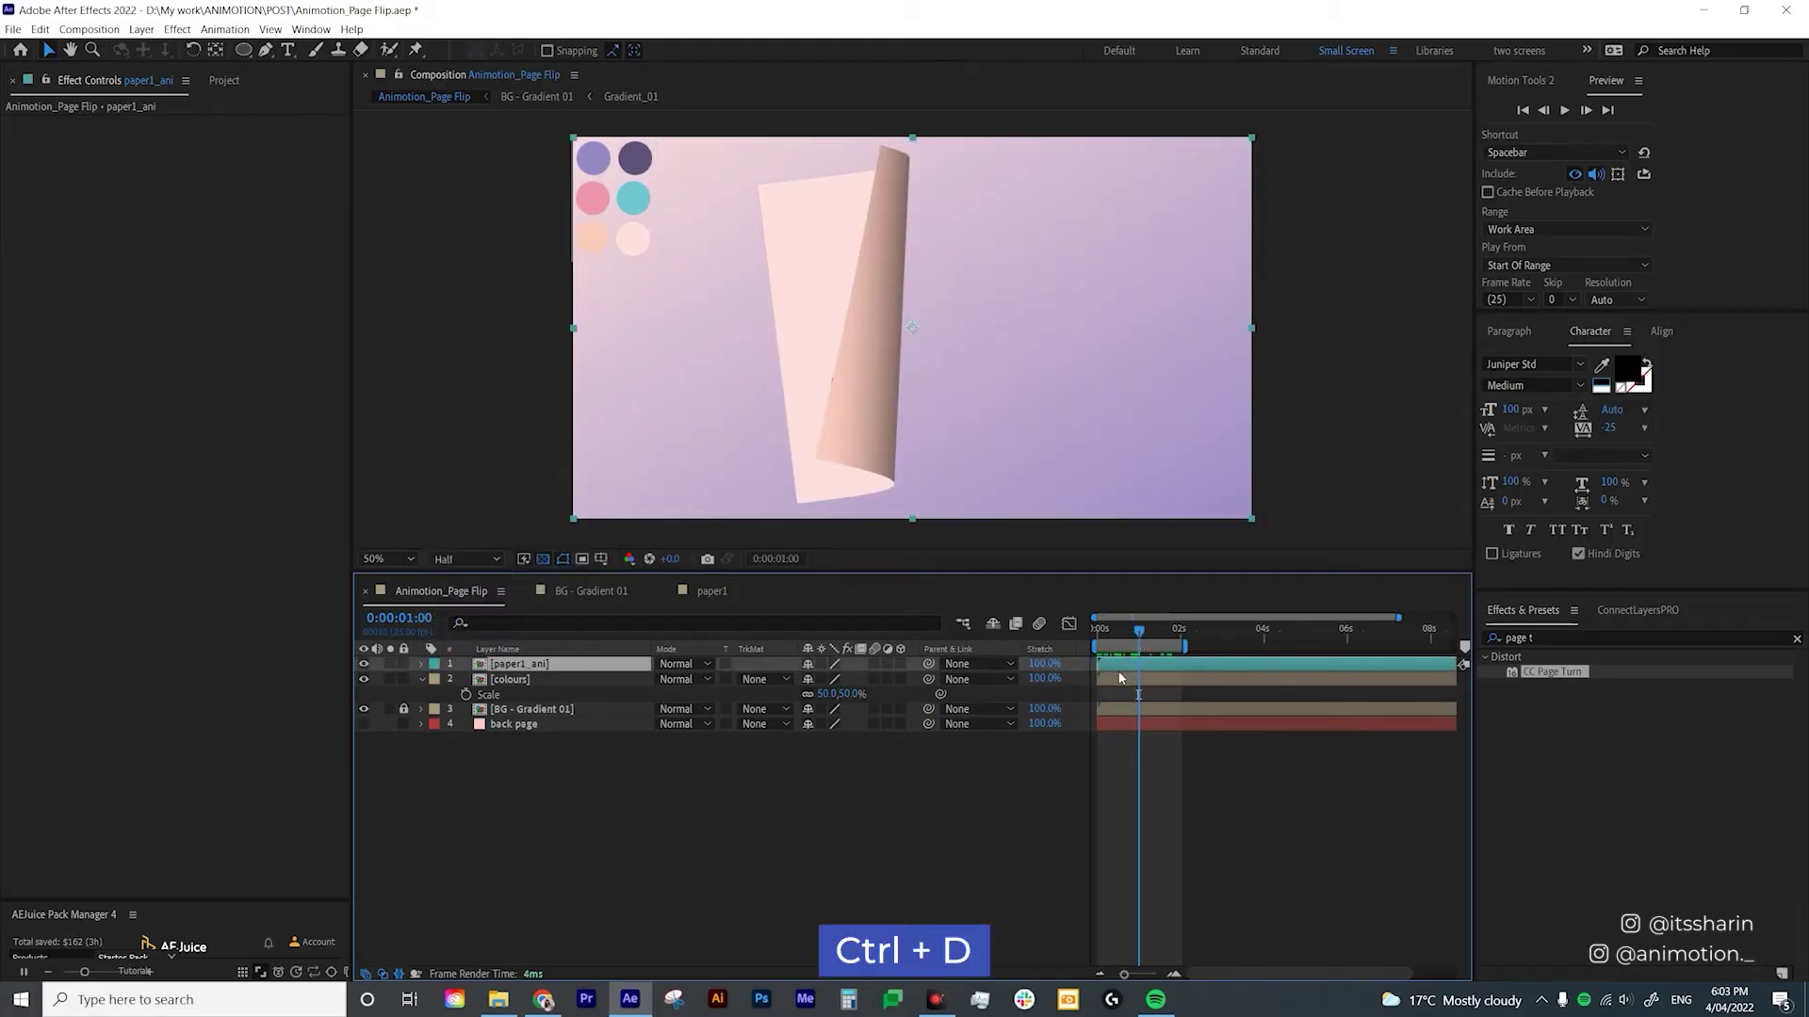
key("ctrl+d")
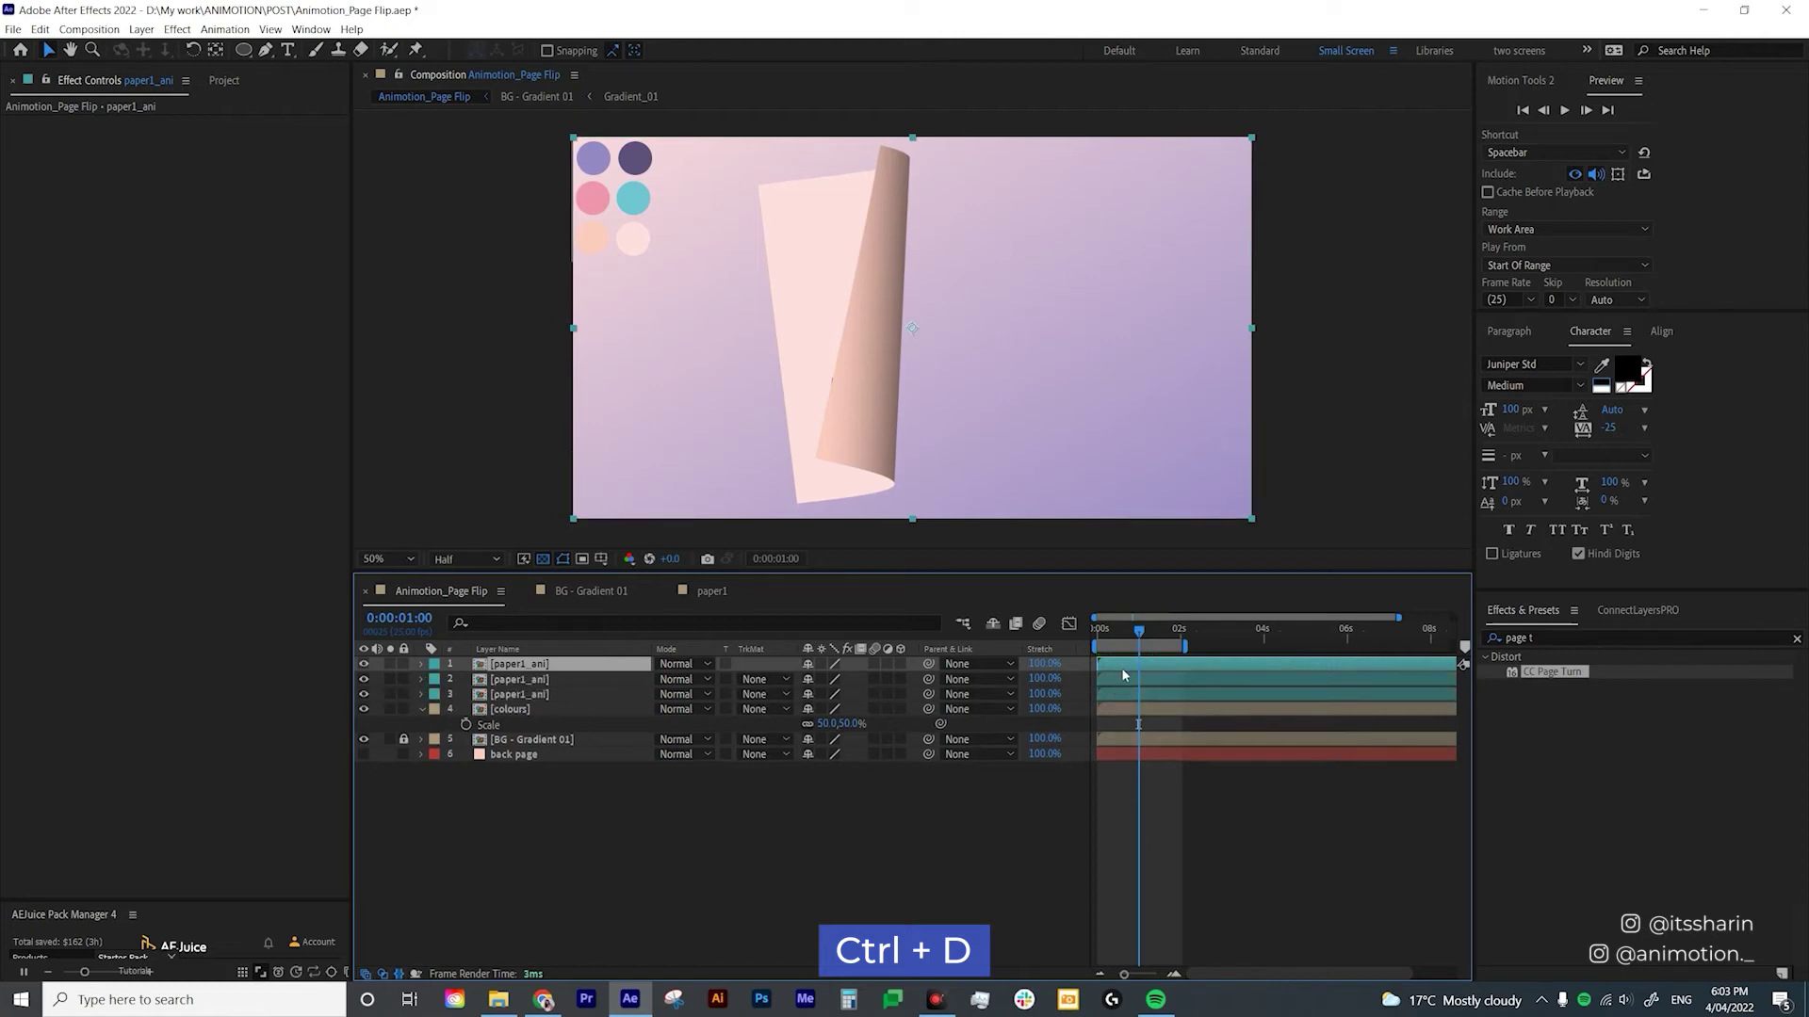
Enable time remapping on the two lower paper1_ani copies, layers 2 and 3.
left_click_drag(1138, 642, 1118, 642)
left_click(1132, 682)
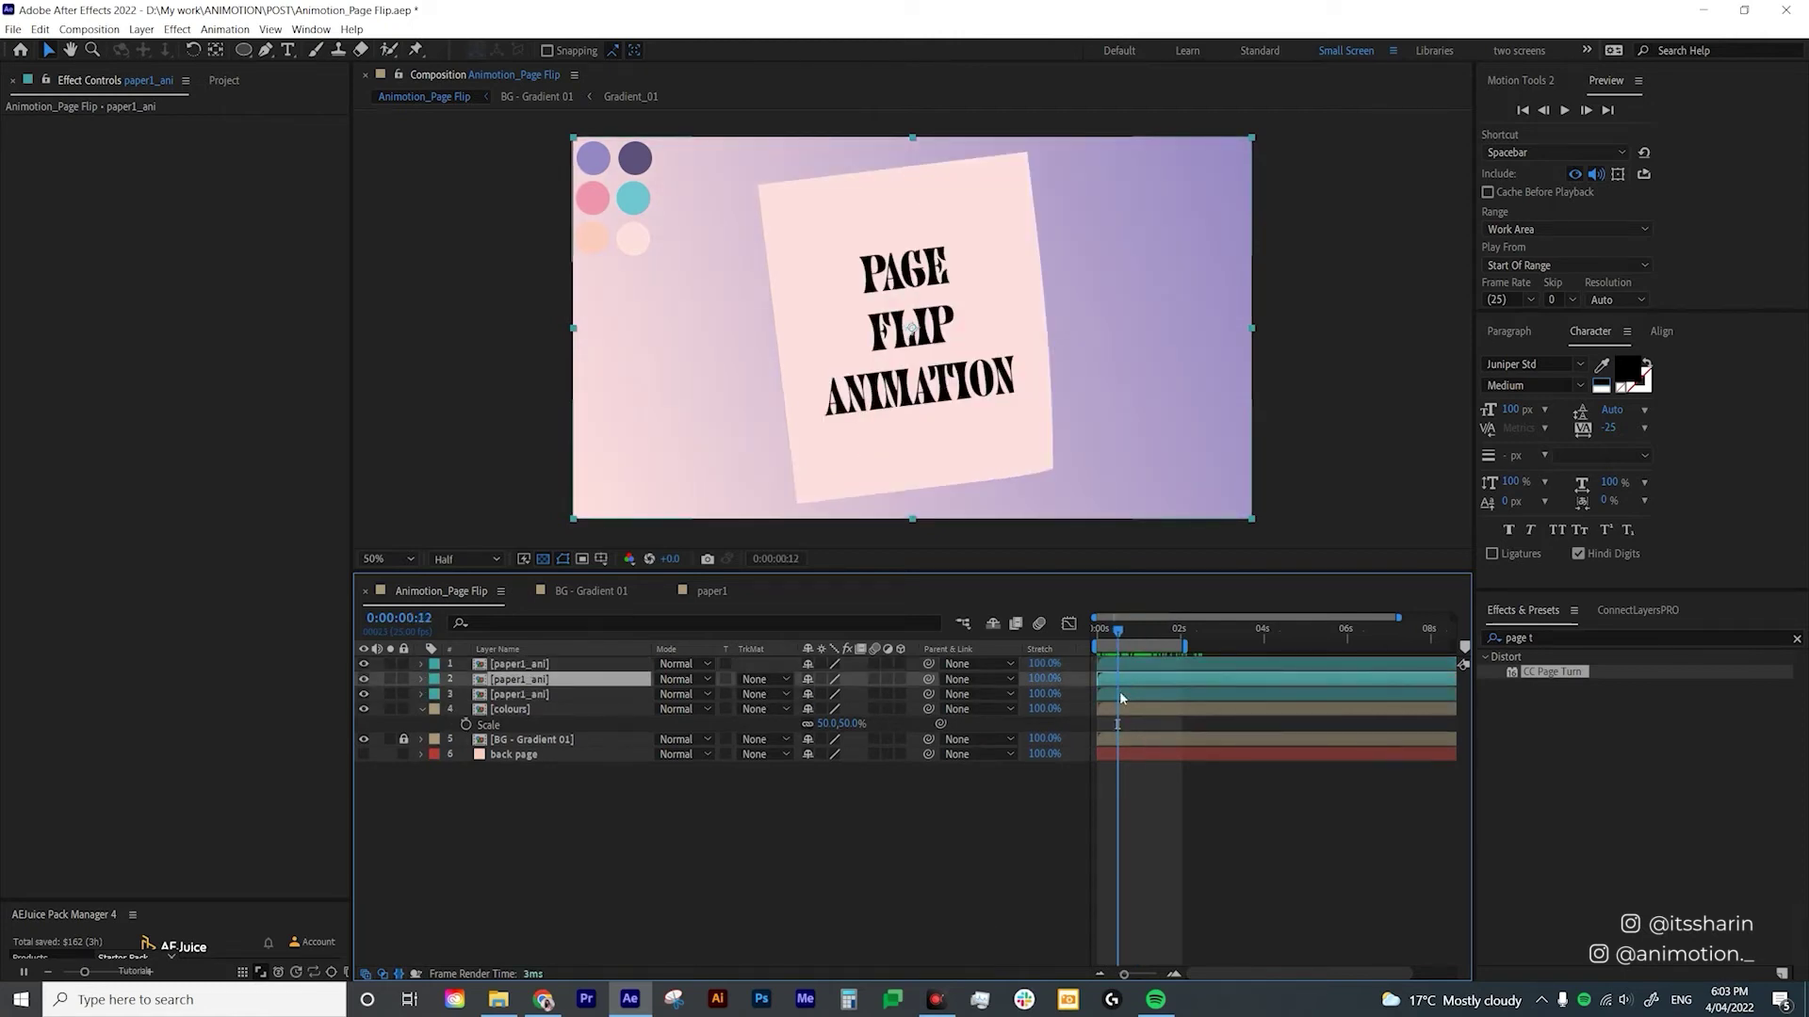
left_click(1119, 694, "shift")
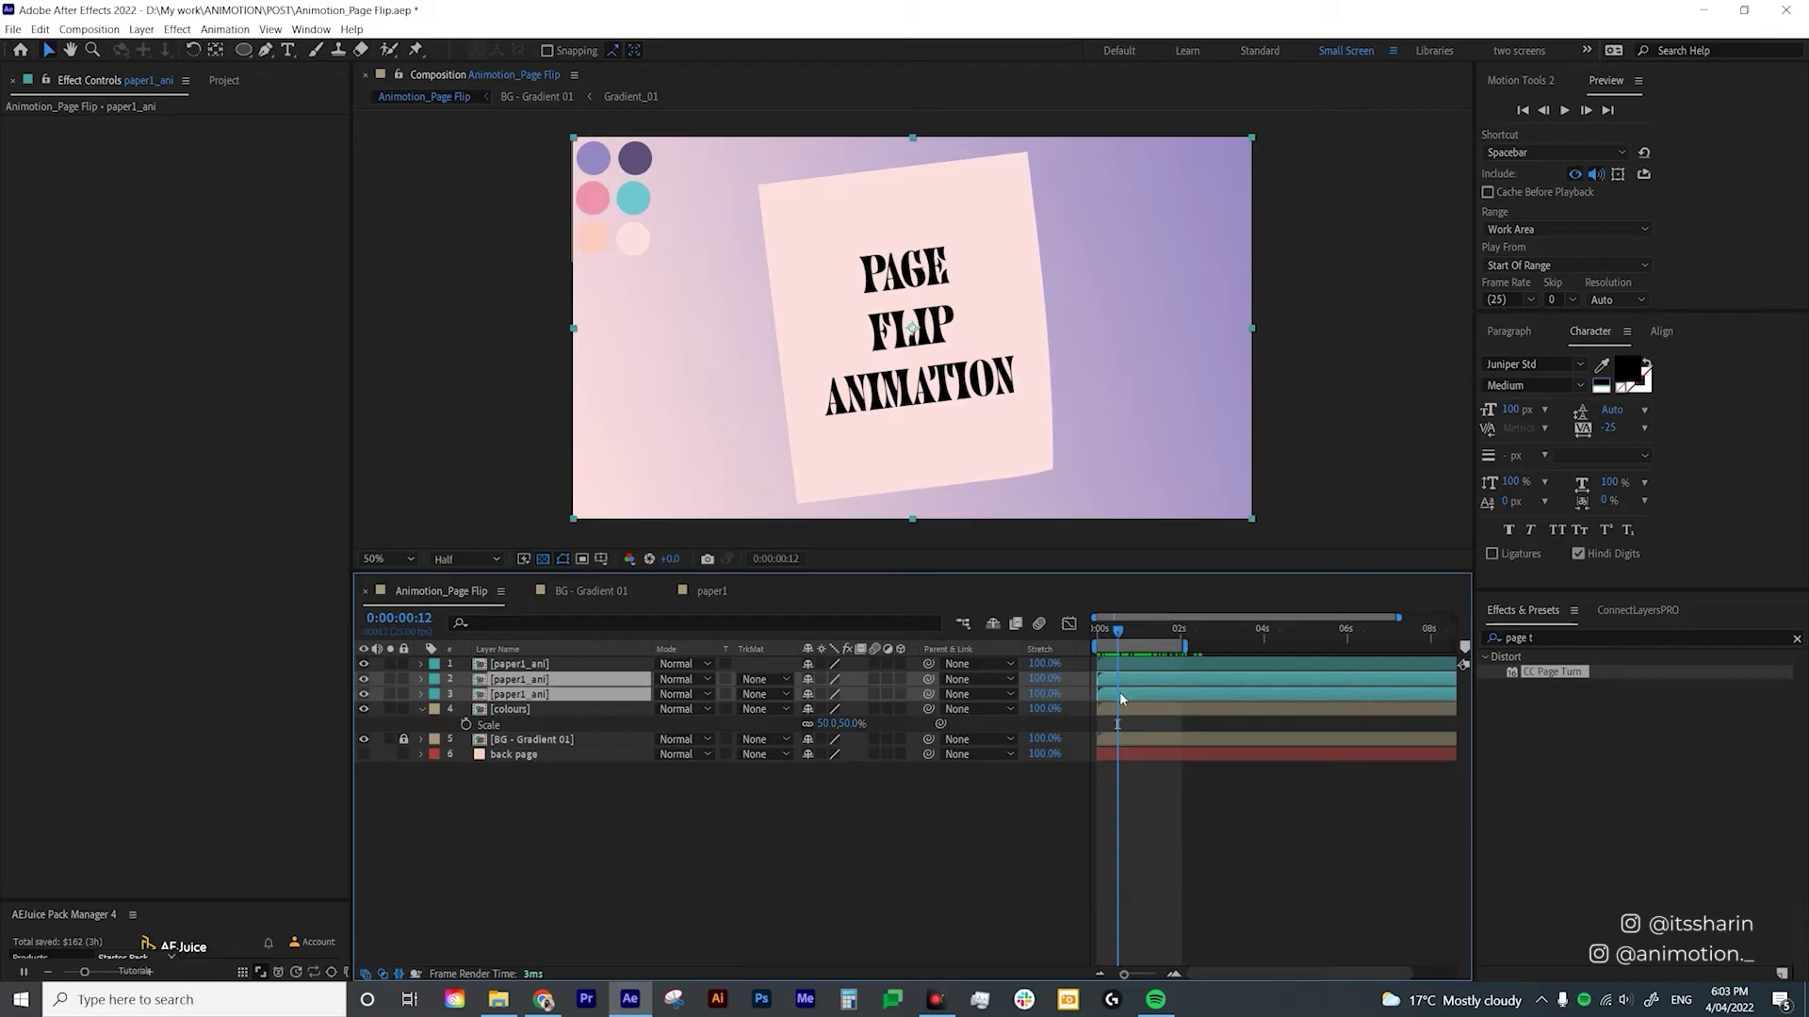
right_click(1121, 695)
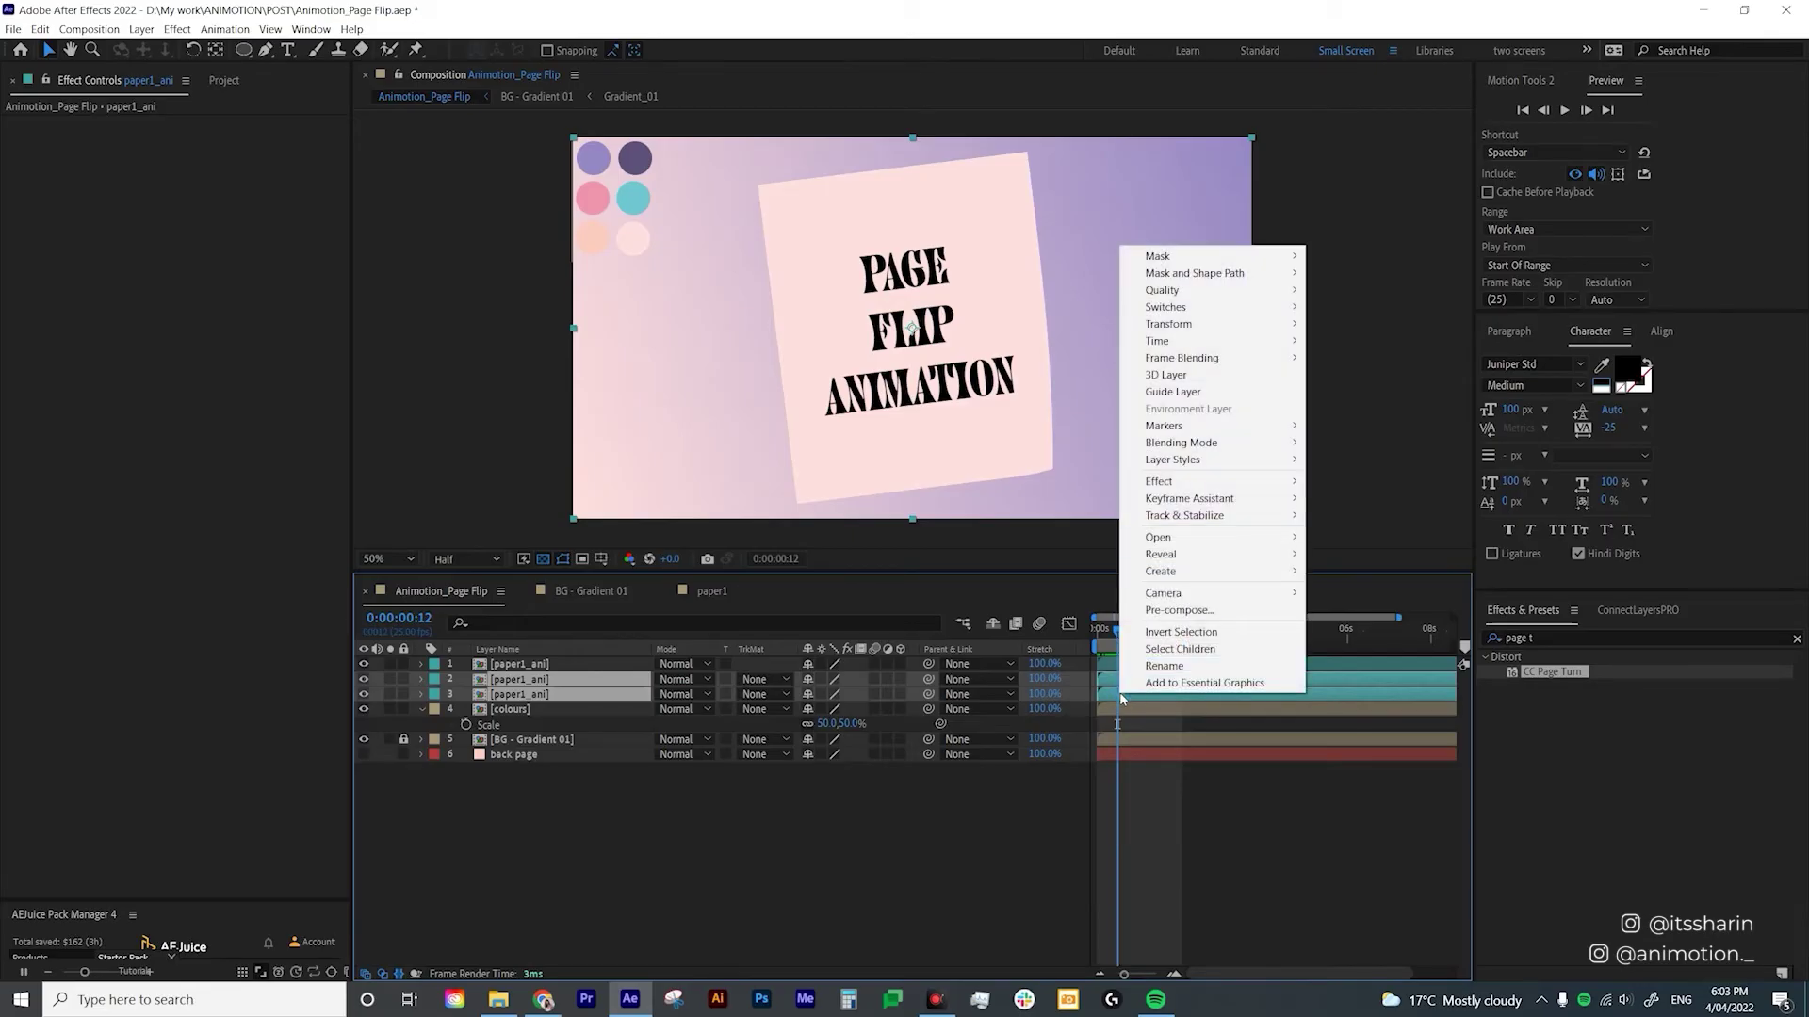
left_click(1229, 341)
left_click(1380, 341)
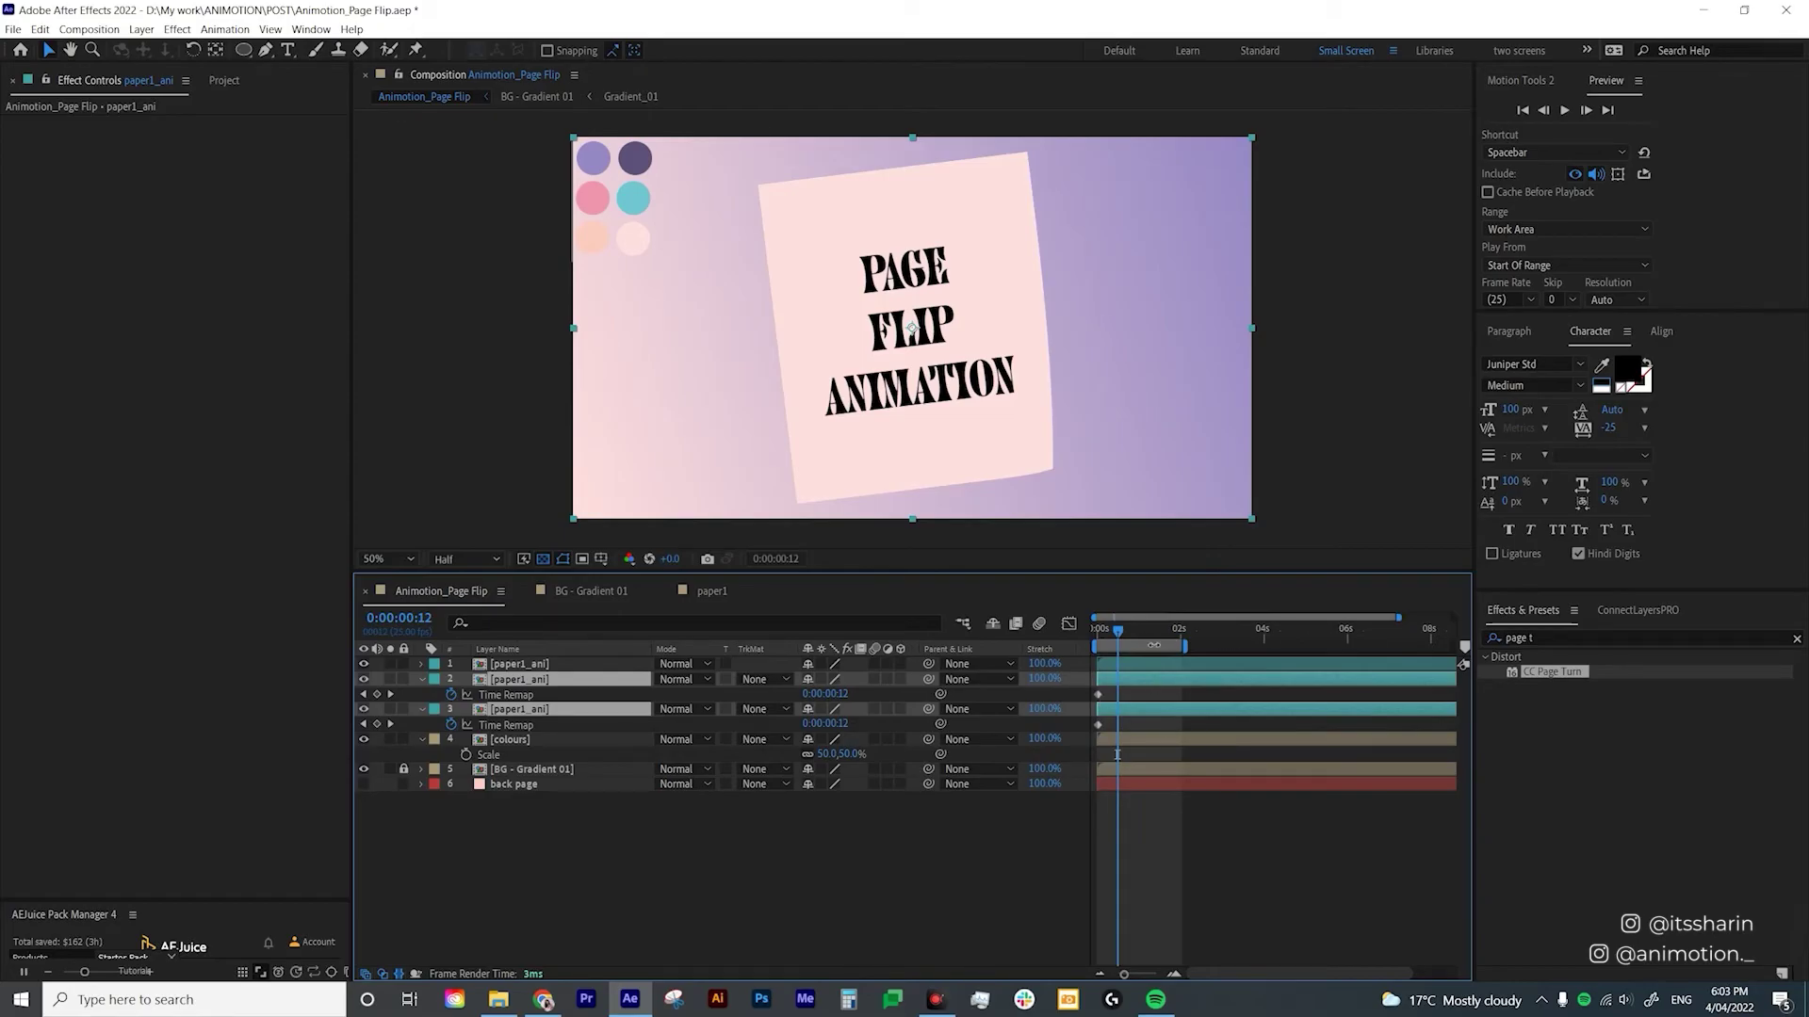
Add Time Remap keyframes at 0:00:02:00 on both copies and delete their keyframes at the end of the layers.
left_click_drag(1136, 635, 1182, 643)
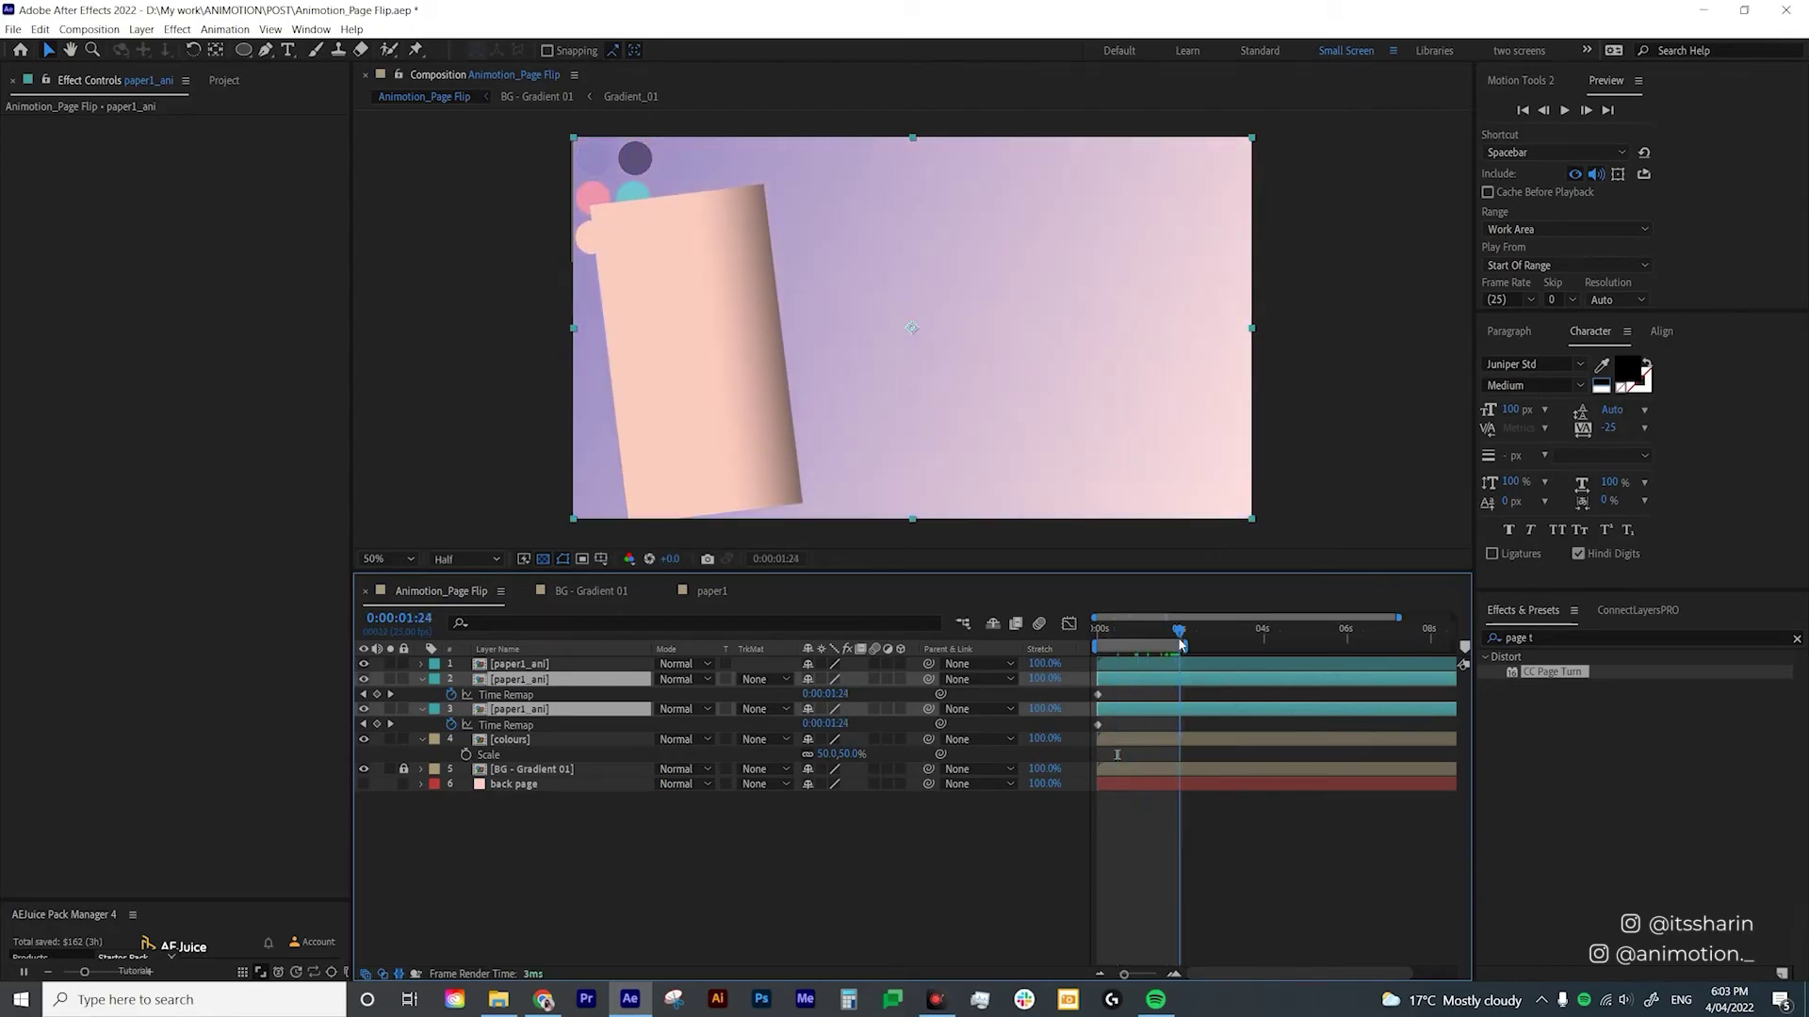
key("Page_Down")
left_click(377, 695)
left_click(377, 724)
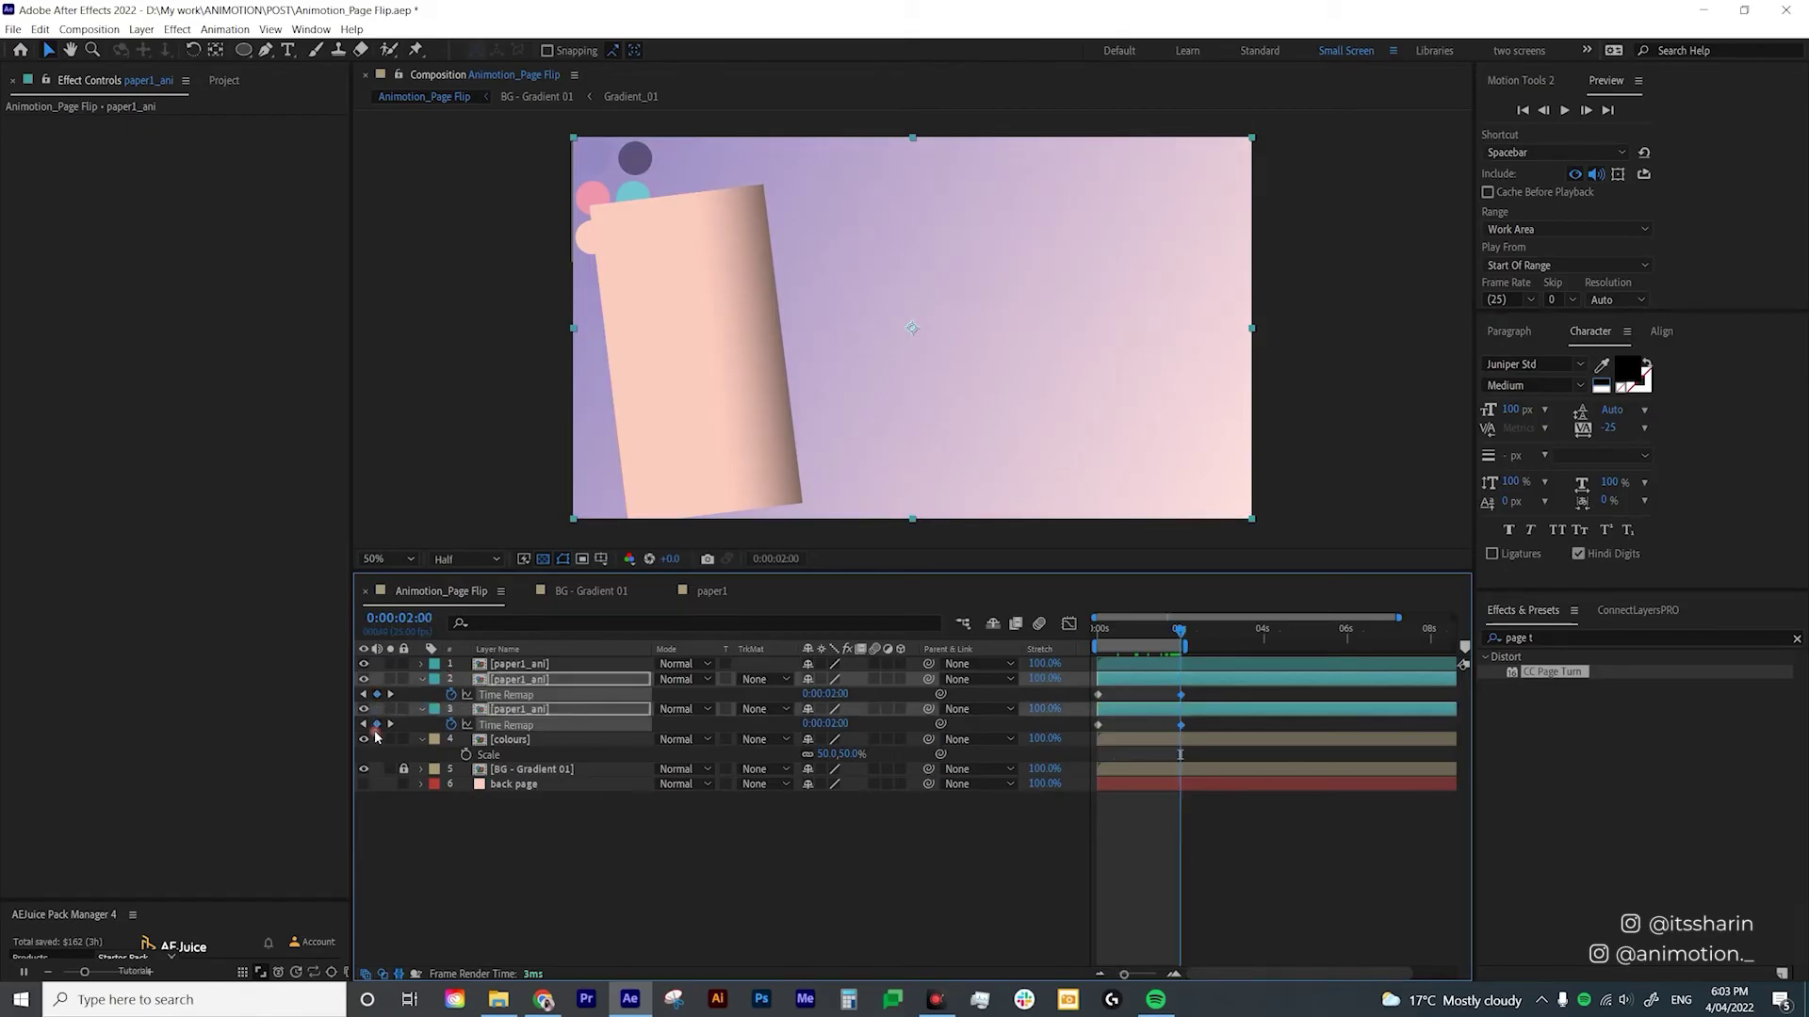
left_click(392, 725)
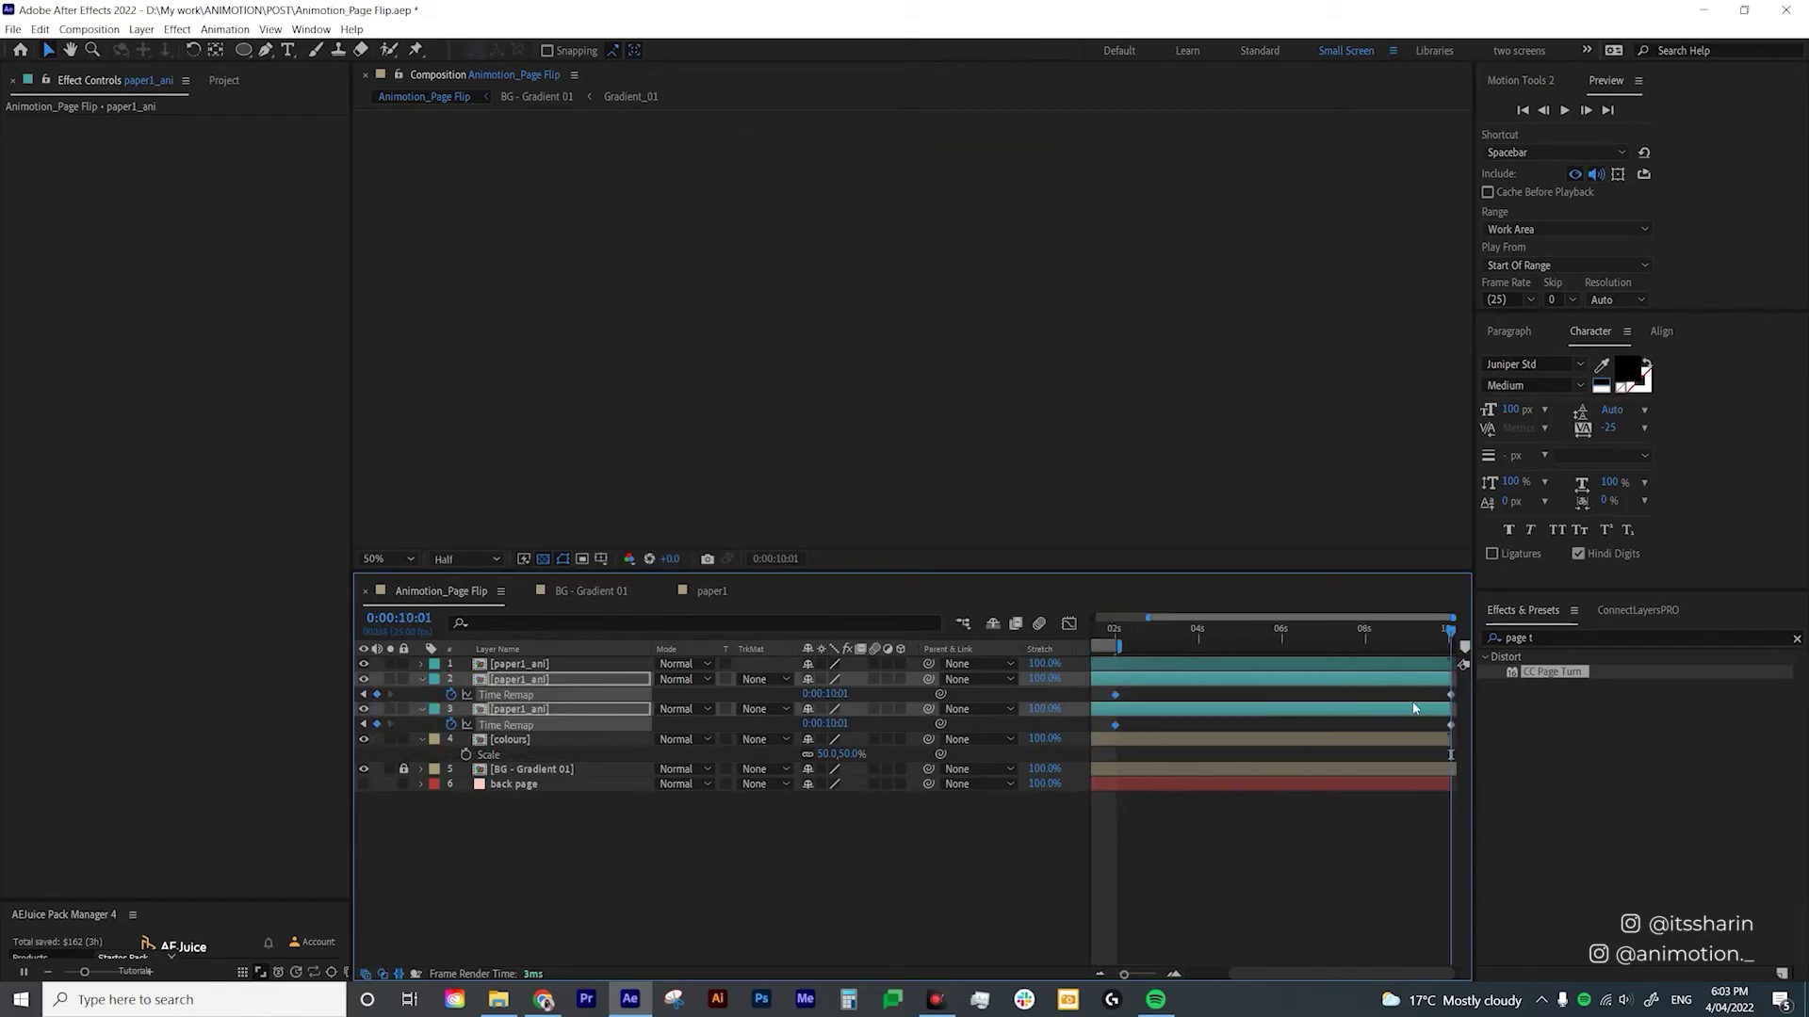
key("Delete")
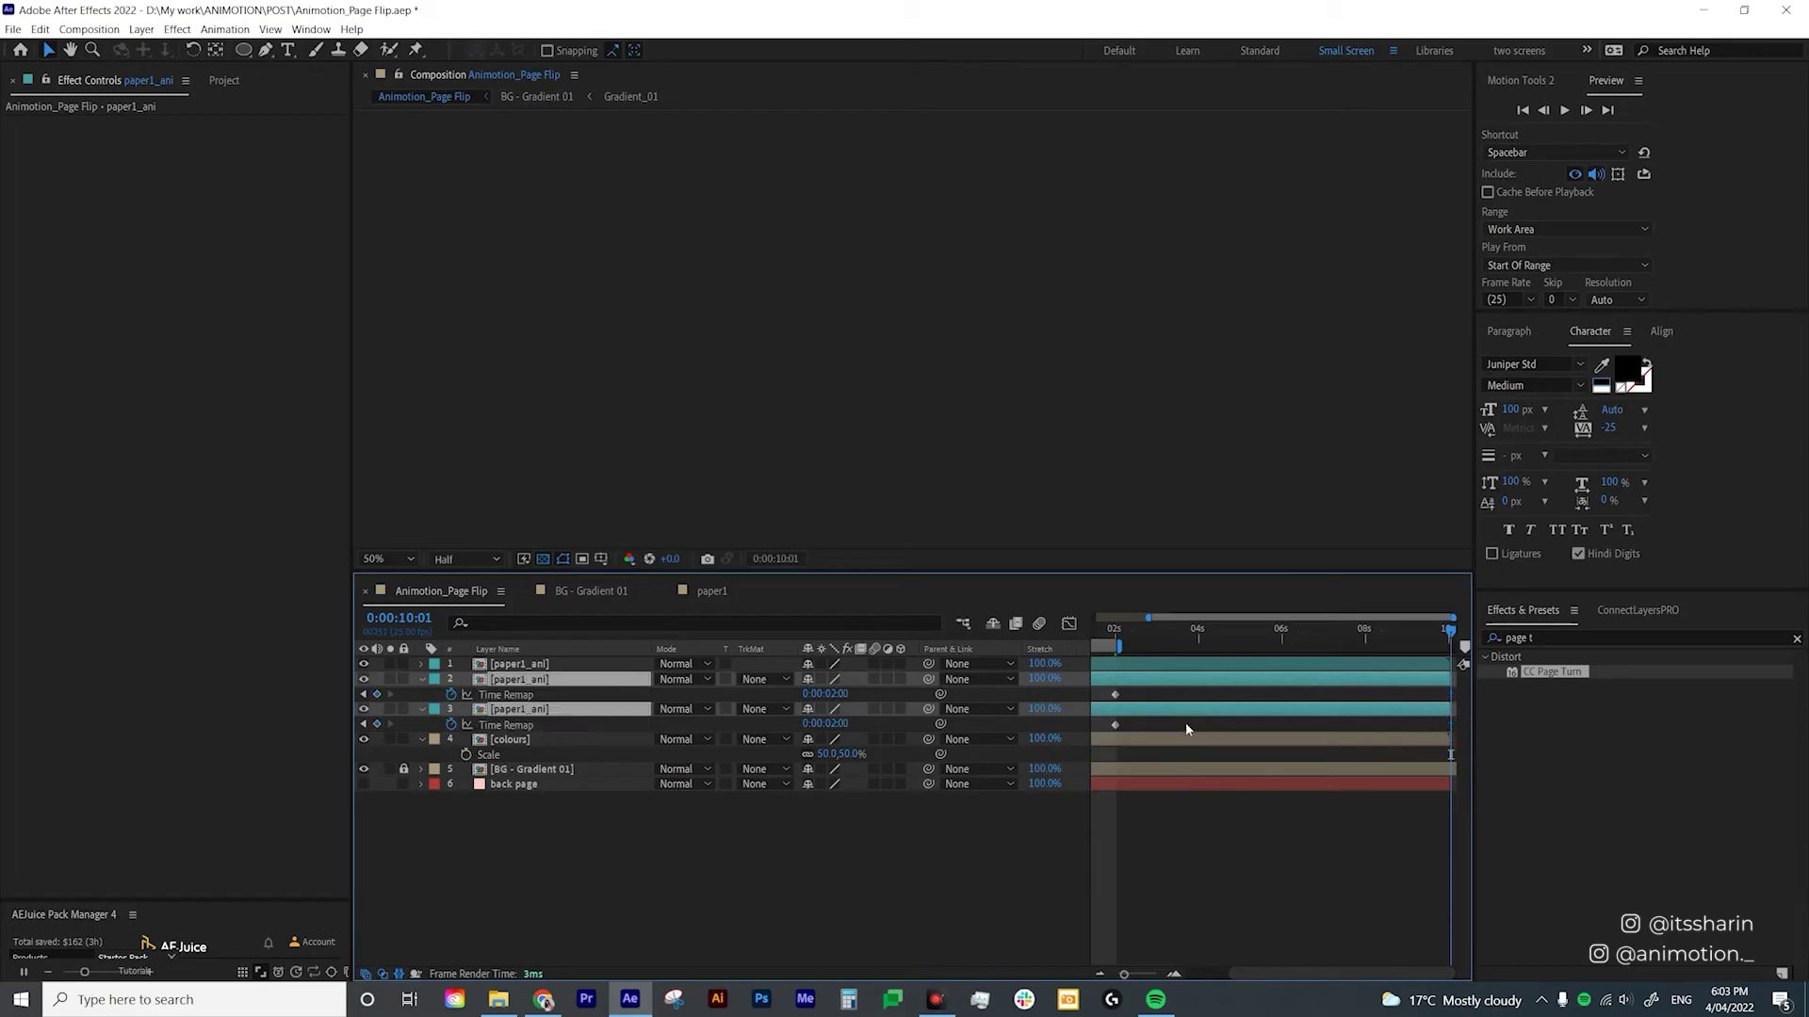
key("j")
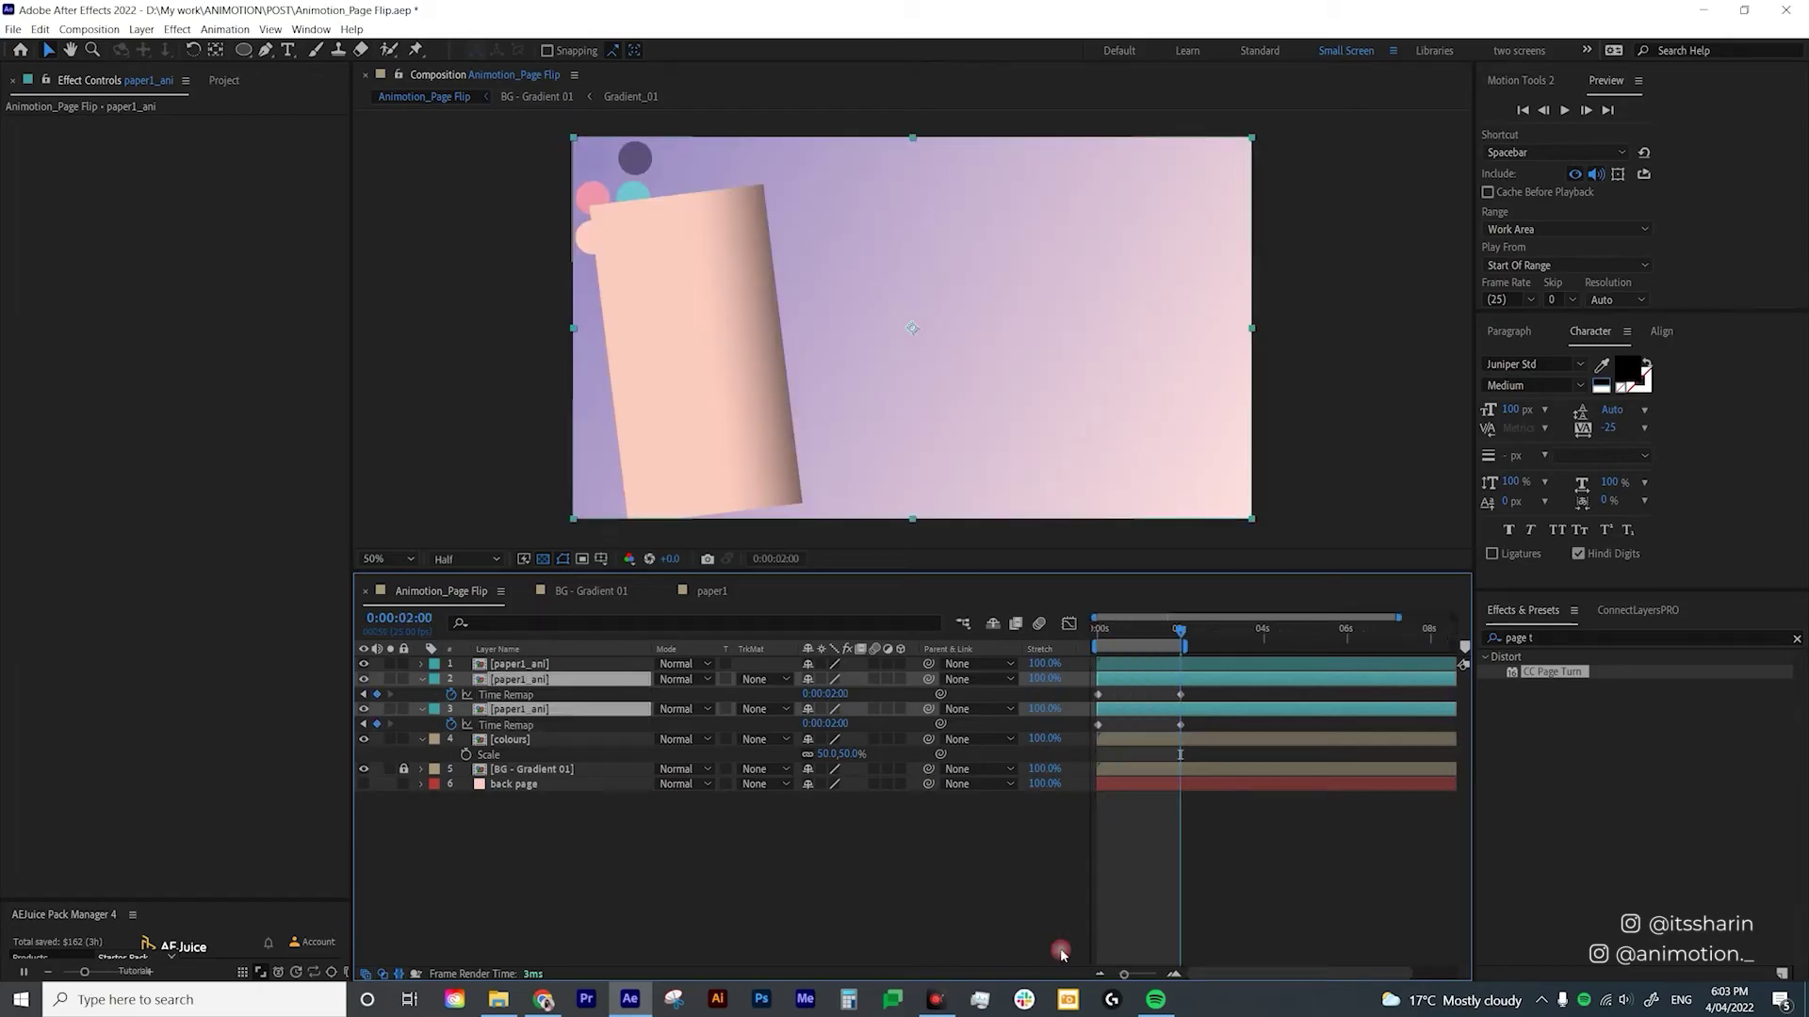
Stagger the Time Remap keyframes to start at about 0:00:00:12 on layer 2 and 0:00:01:03 on layer 3, and preview the flips.
left_click_drag(1203, 690, 1149, 727)
key("j")
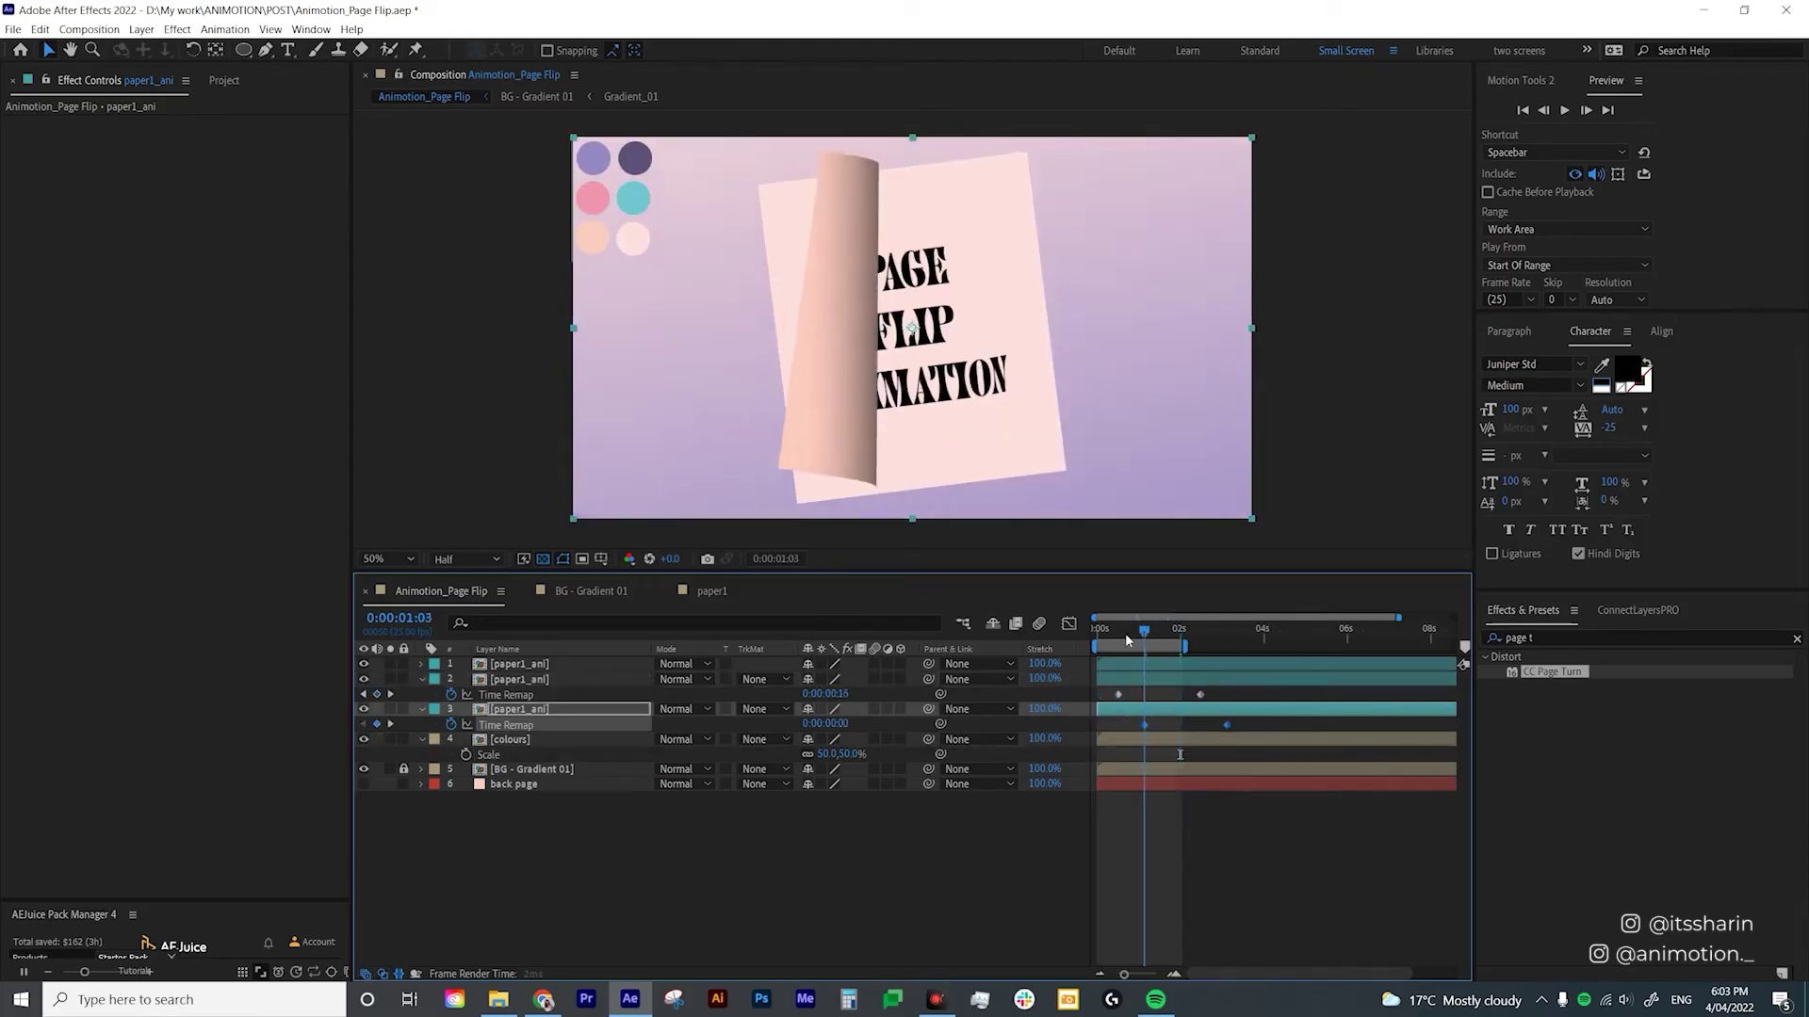
key("space")
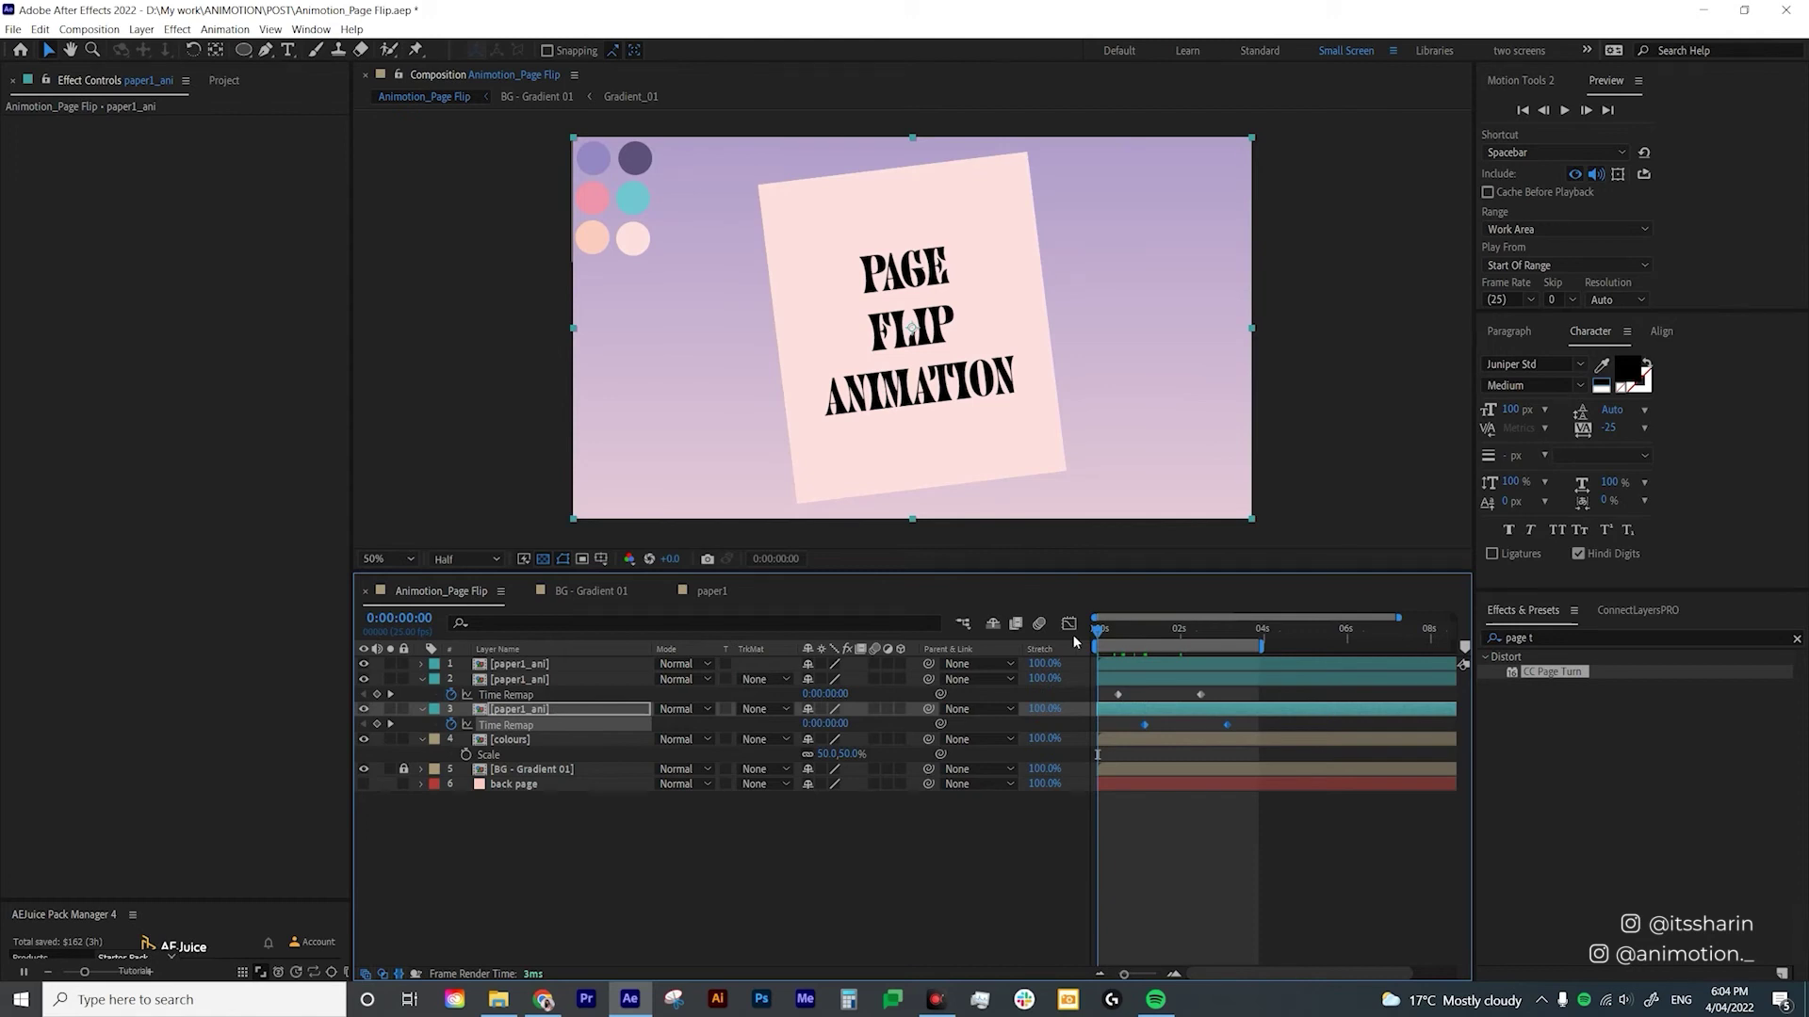
key("space")
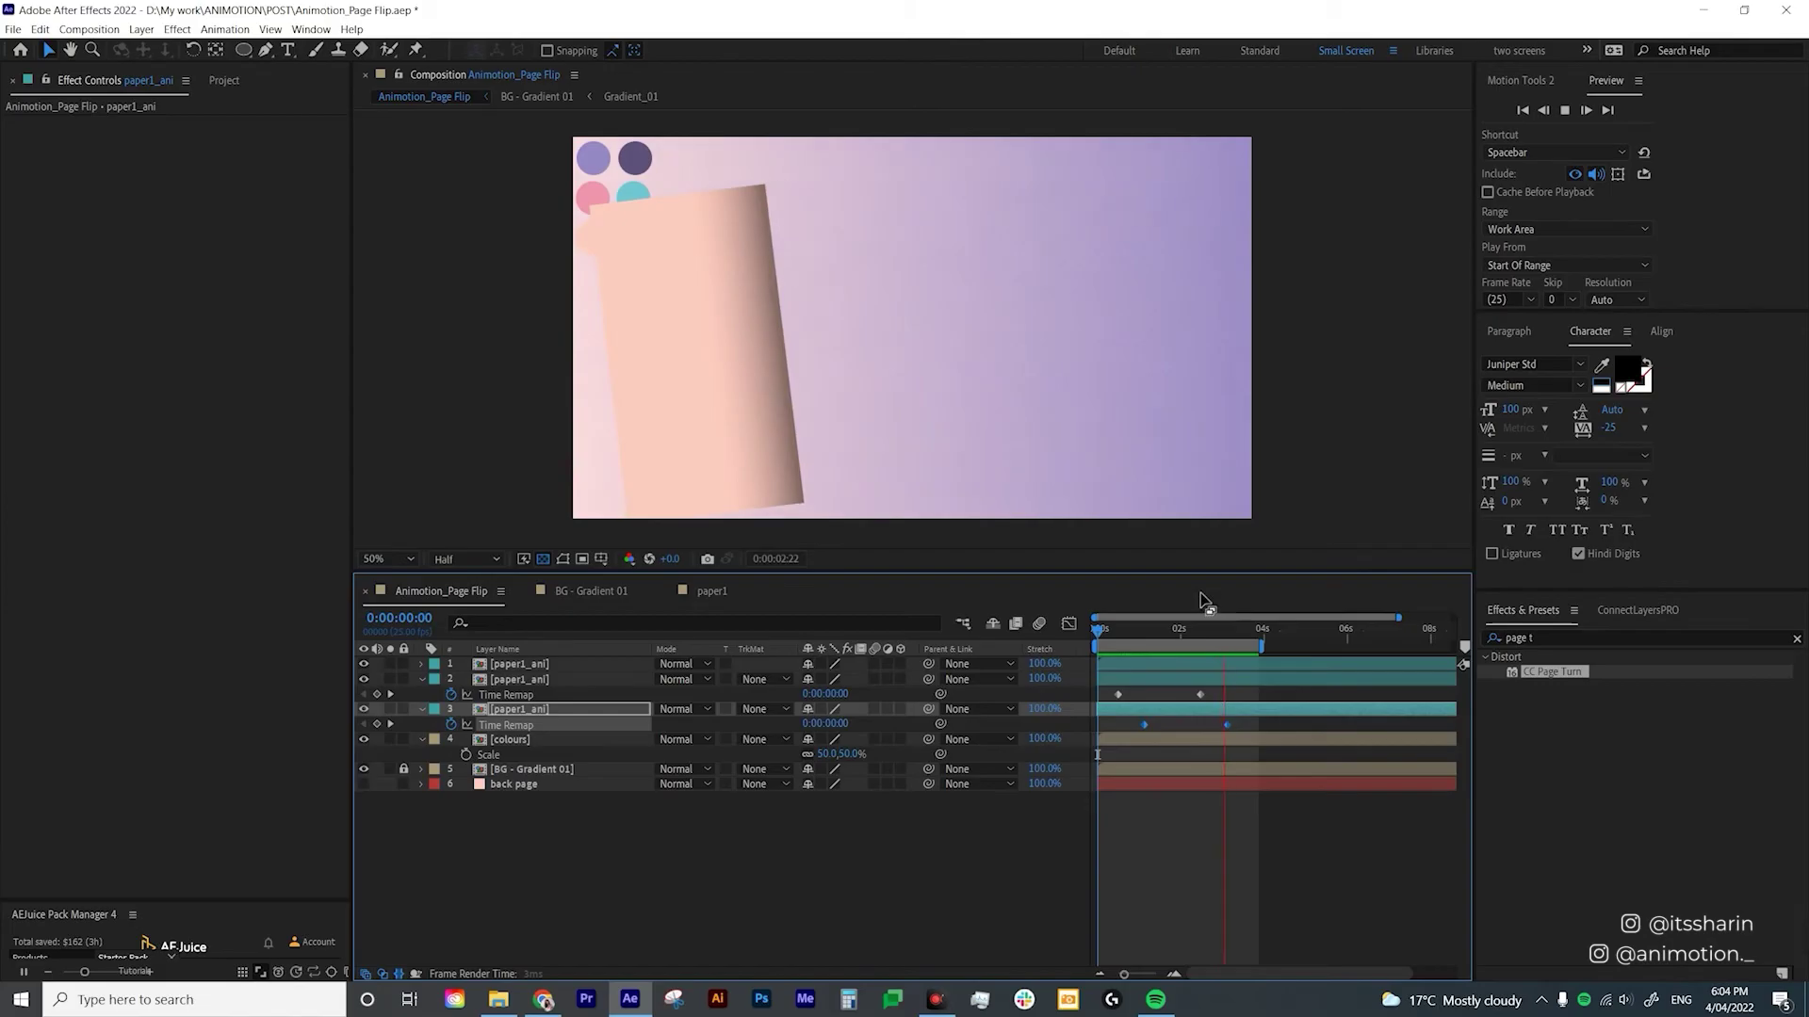
key("space")
mouse_move(1185, 624)
left_mouse_down()
mouse_move(1131, 629)
mouse_move(1171, 630)
mouse_move(1114, 659)
mouse_move(1155, 660)
mouse_move(1109, 643)
mouse_move(1179, 636)
left_mouse_up()
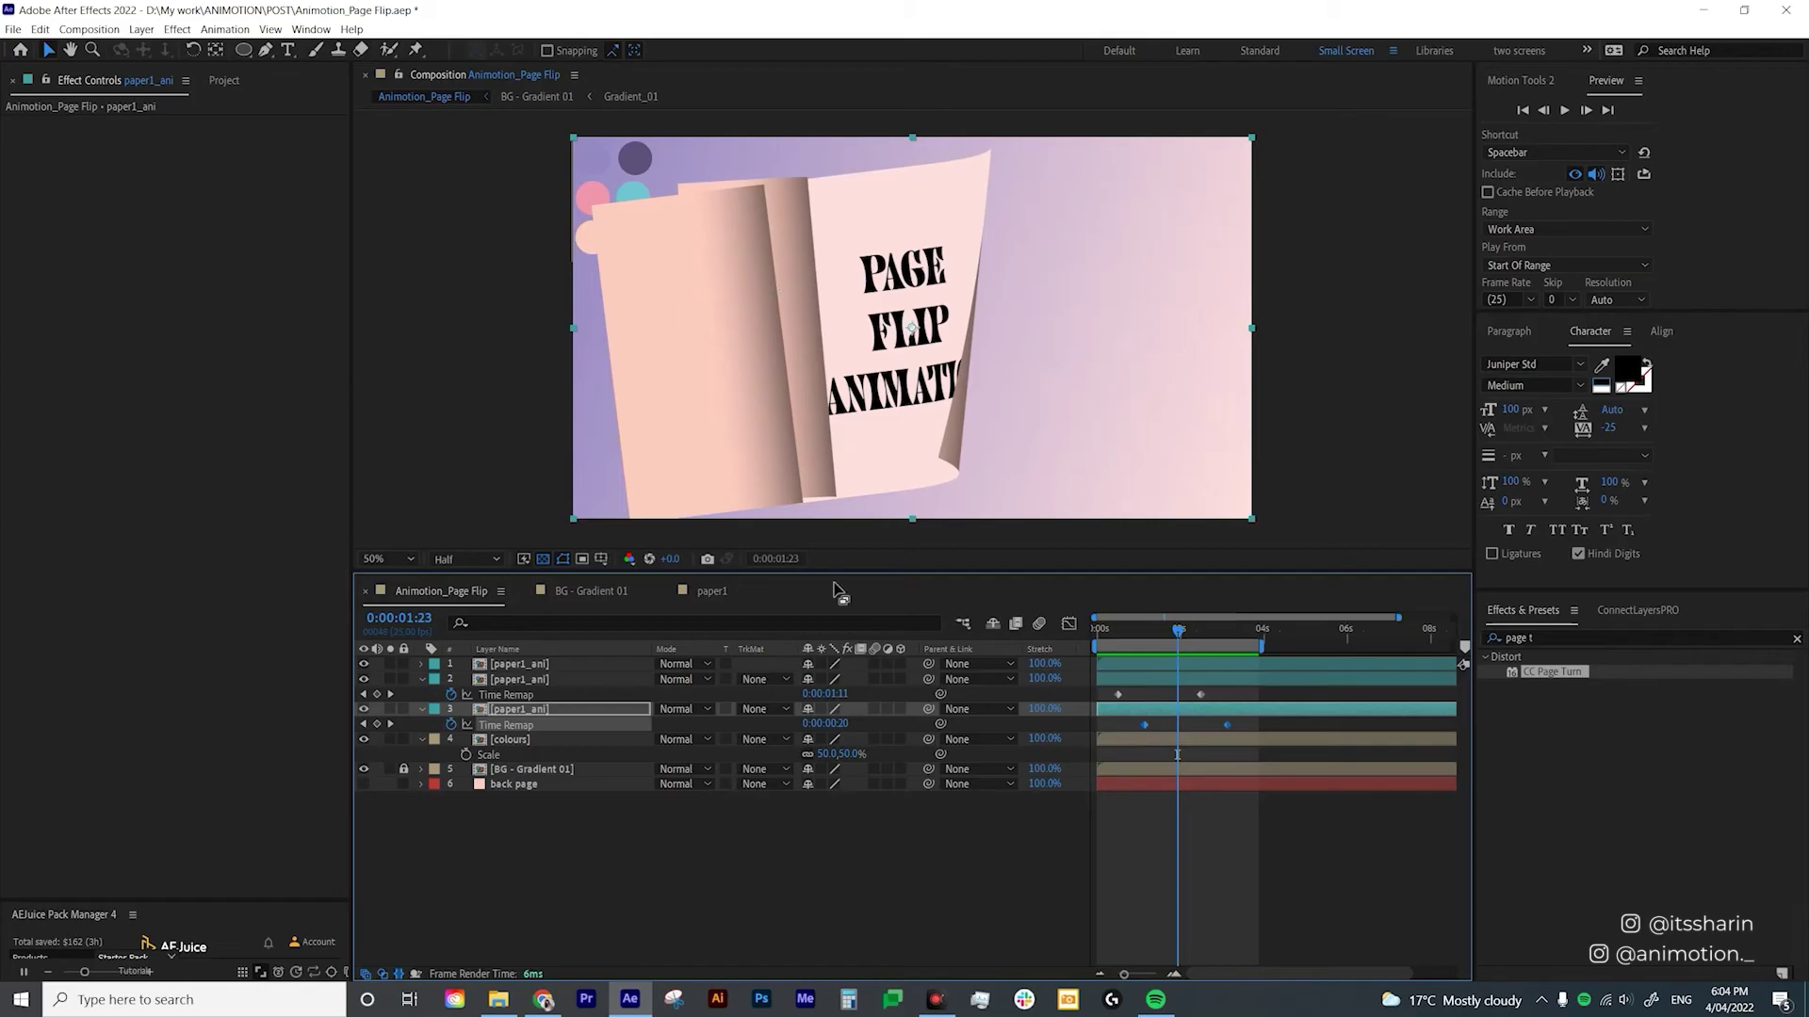
key("Page_Up")
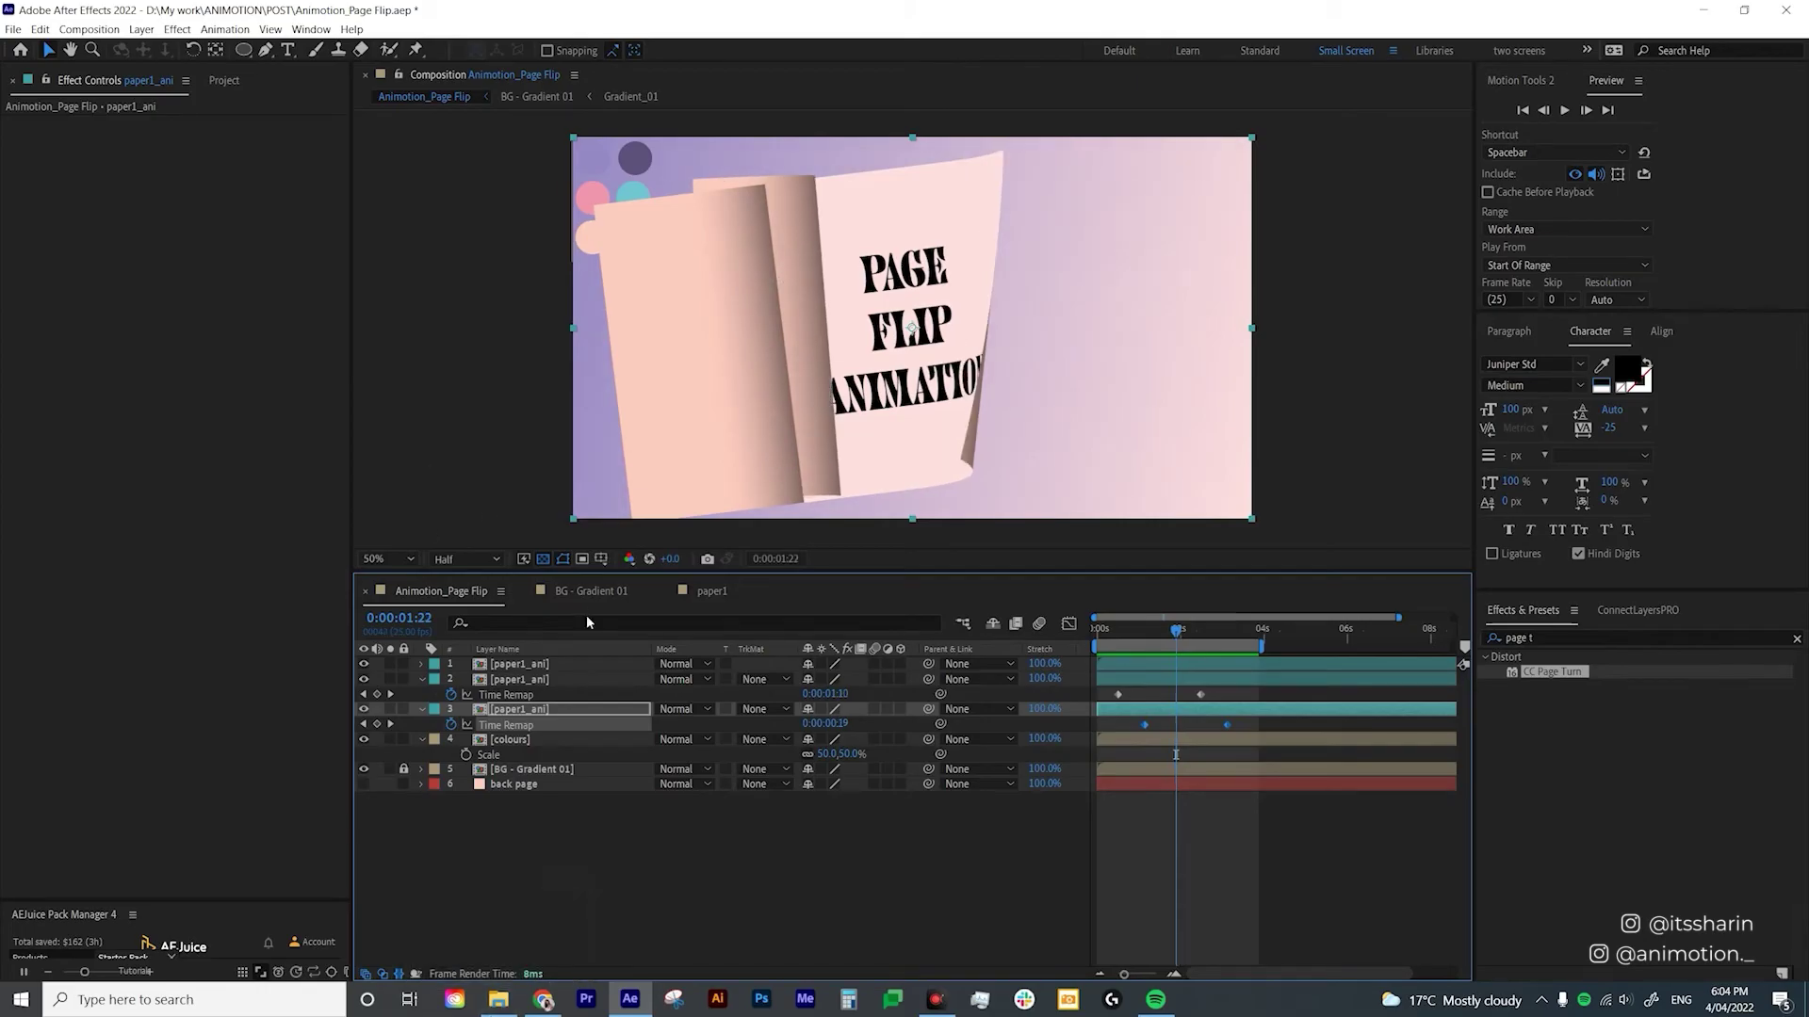
Inside paper1_ani, set the paper1 page turn to render only the Front Page, and scrub the result in the Animotion_Page Flip composition.
double_click(510, 680)
left_click(550, 666)
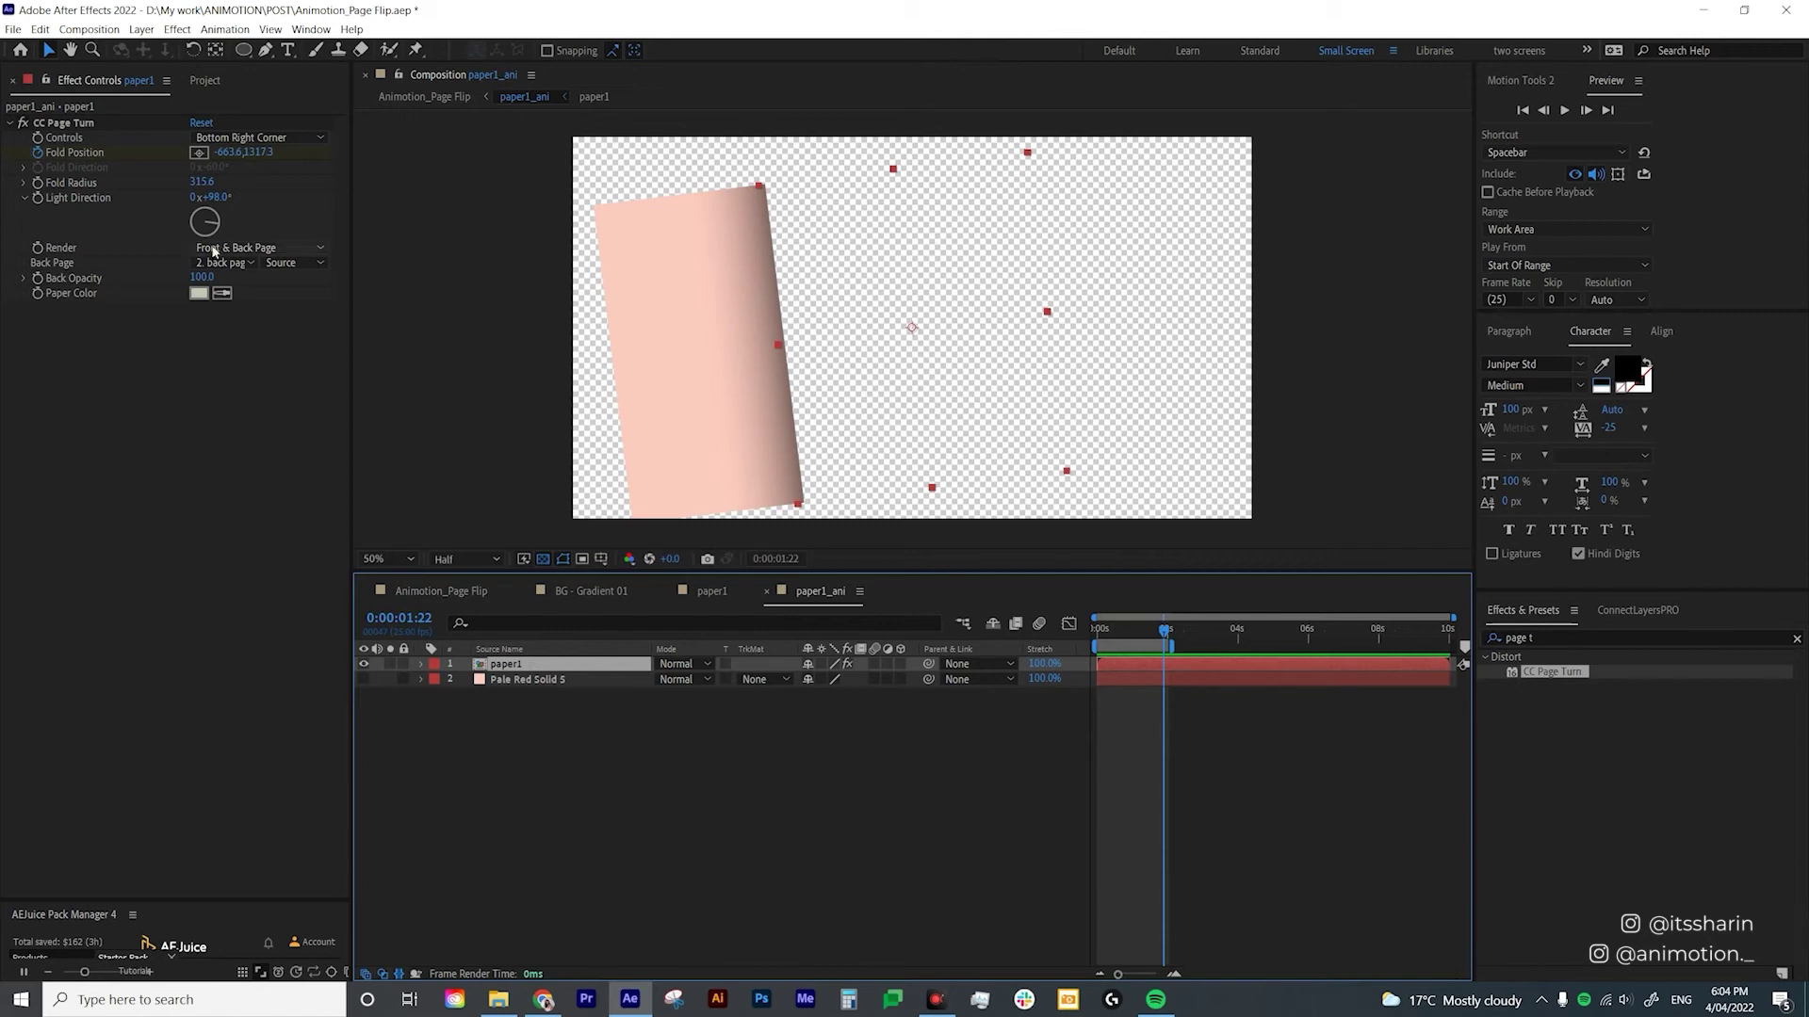
left_click(274, 249)
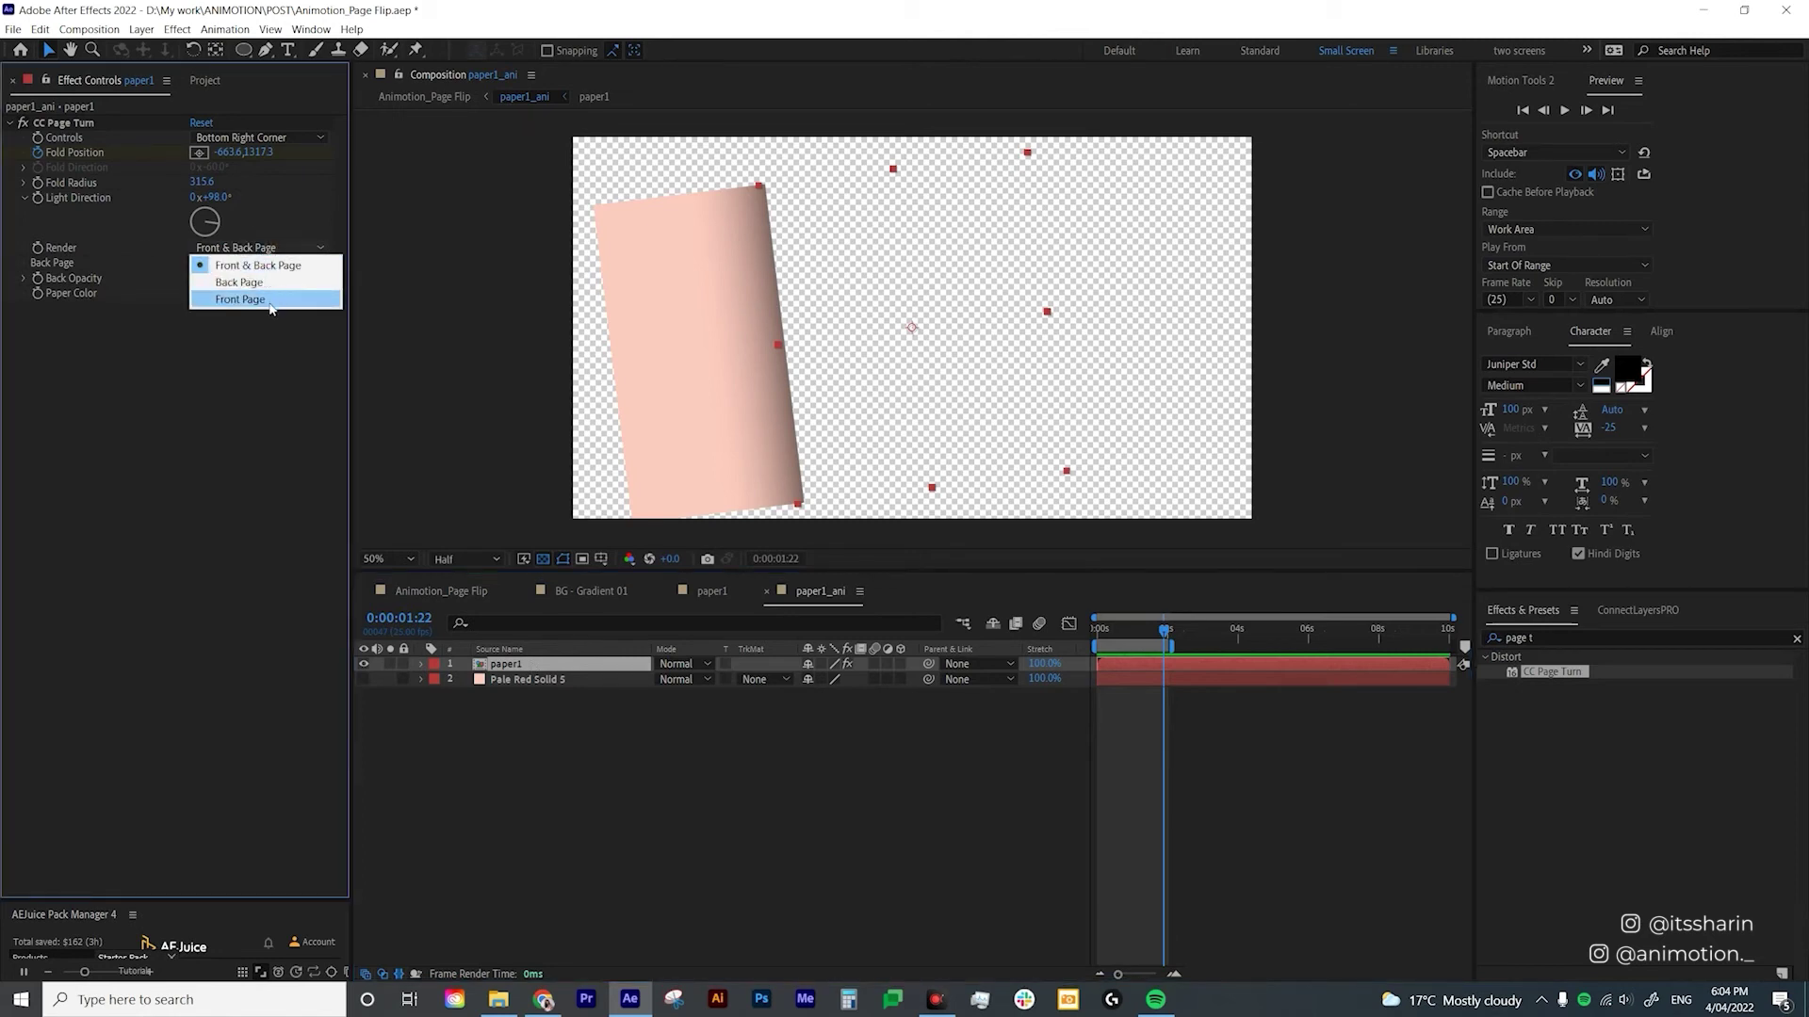
left_click(271, 300)
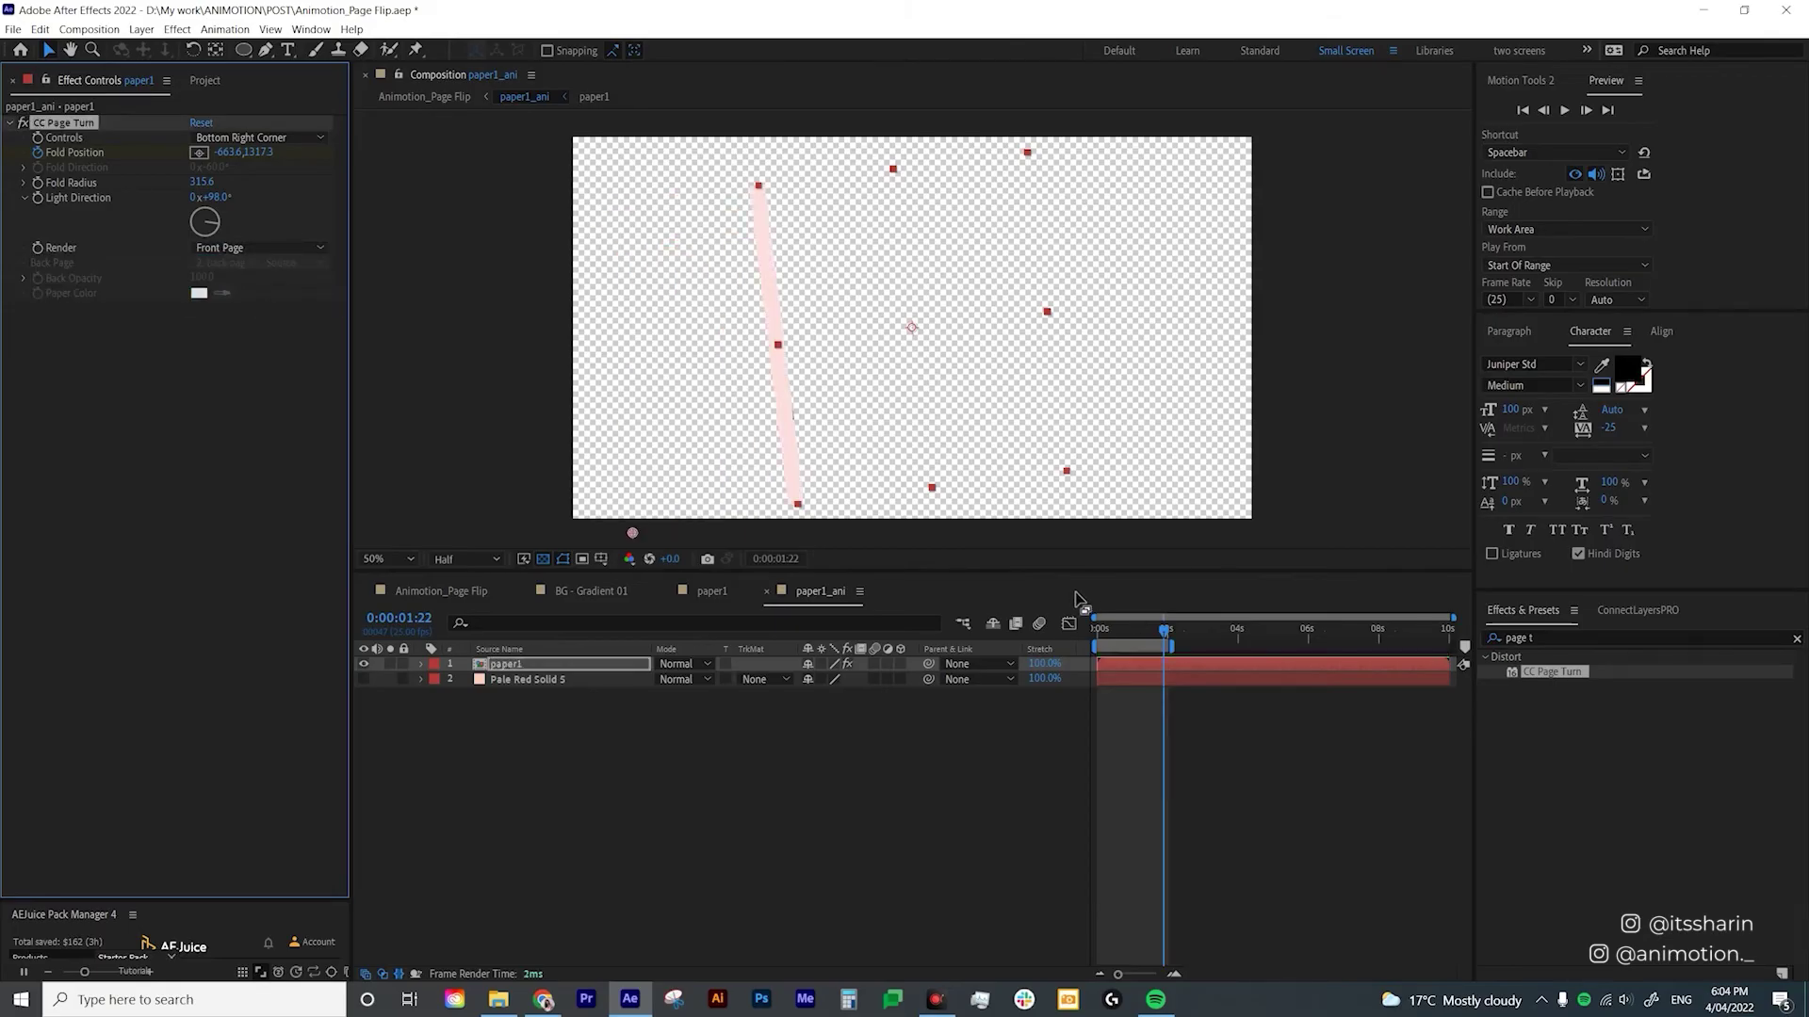
mouse_move(1153, 634)
left_mouse_down()
mouse_move(1098, 637)
mouse_move(1151, 641)
left_mouse_up()
left_click(666, 592)
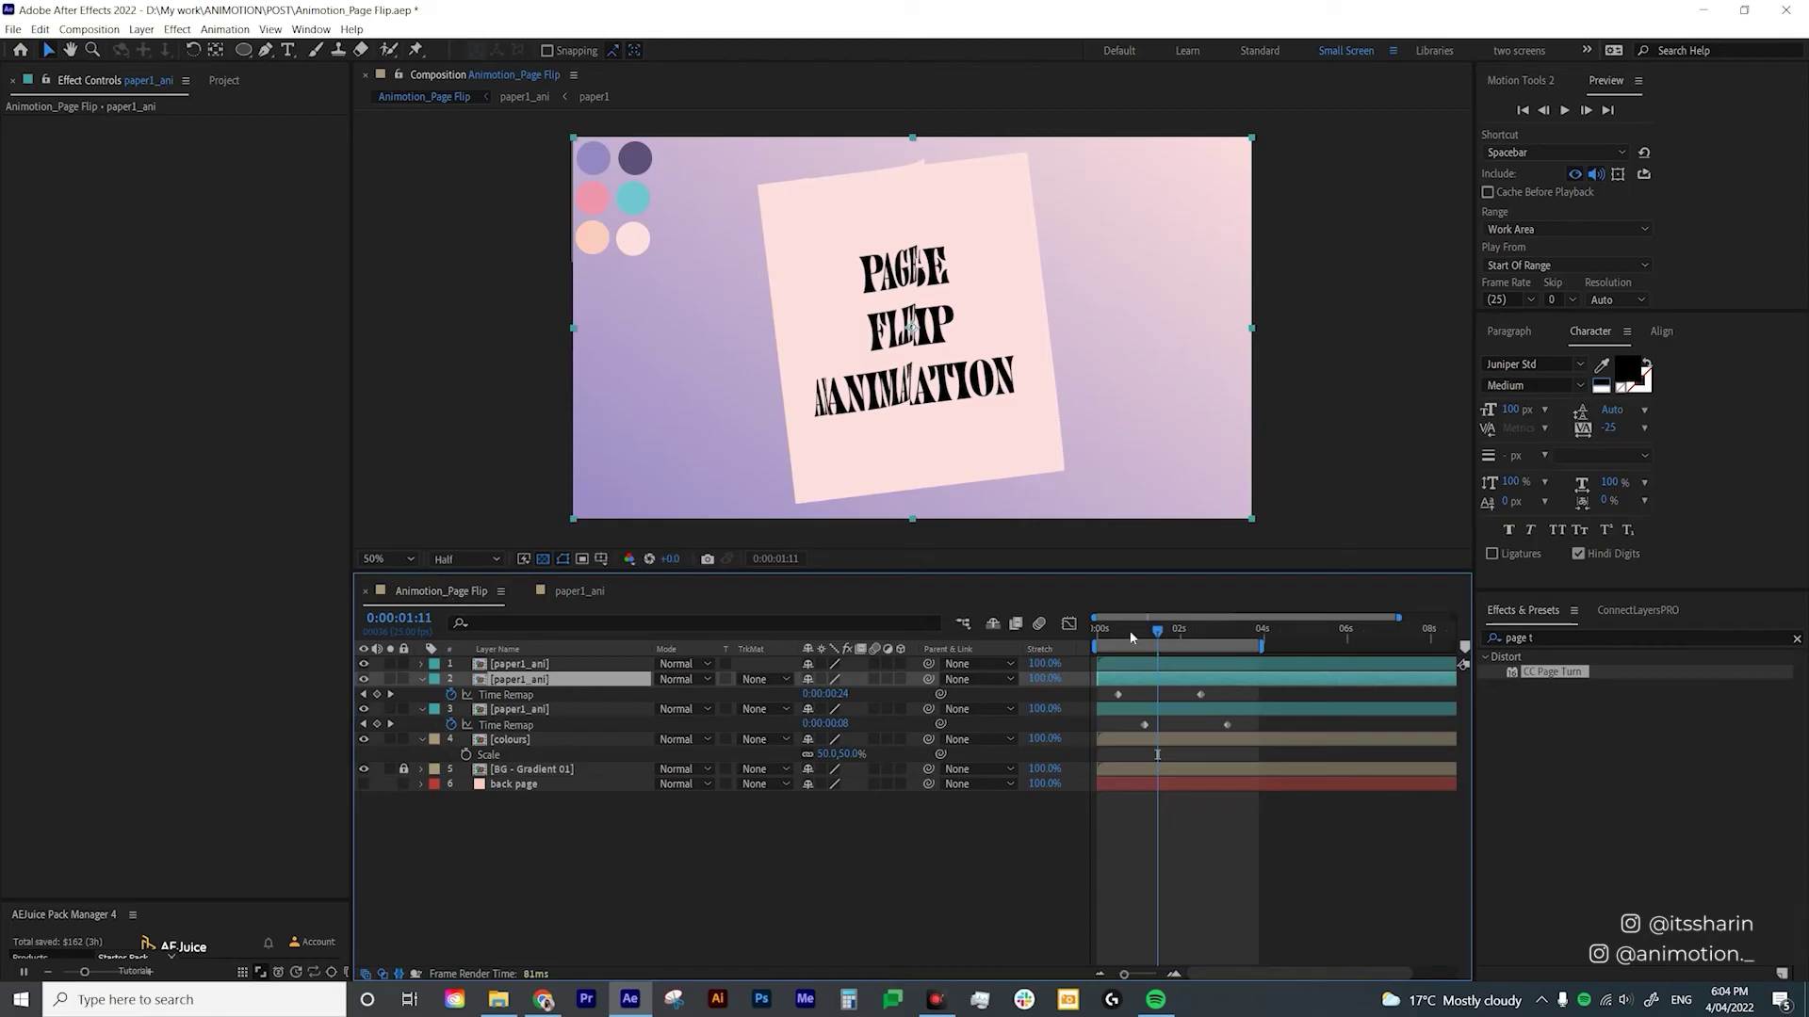
left_click(1100, 641)
left_click_drag(1100, 643, 1144, 636)
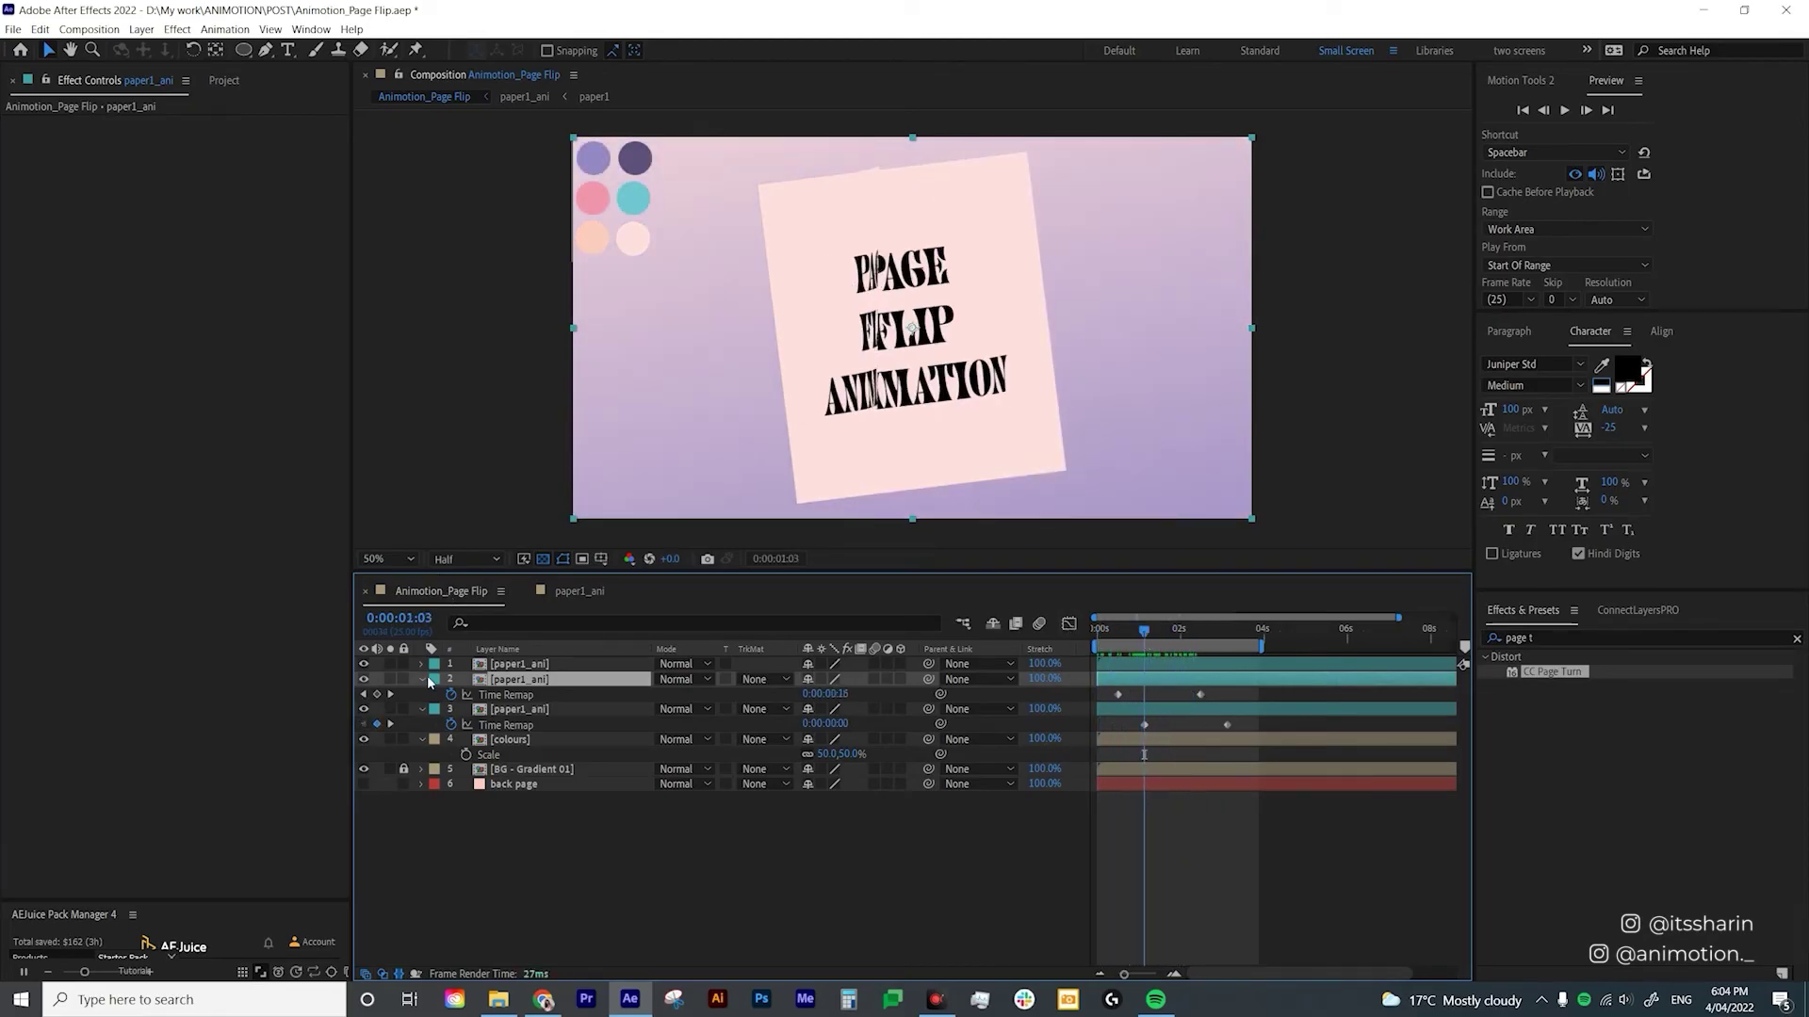
Duplicate the paper1_ani composition in the project and name the copy paper1_ani_back.
key("ctrl+Up")
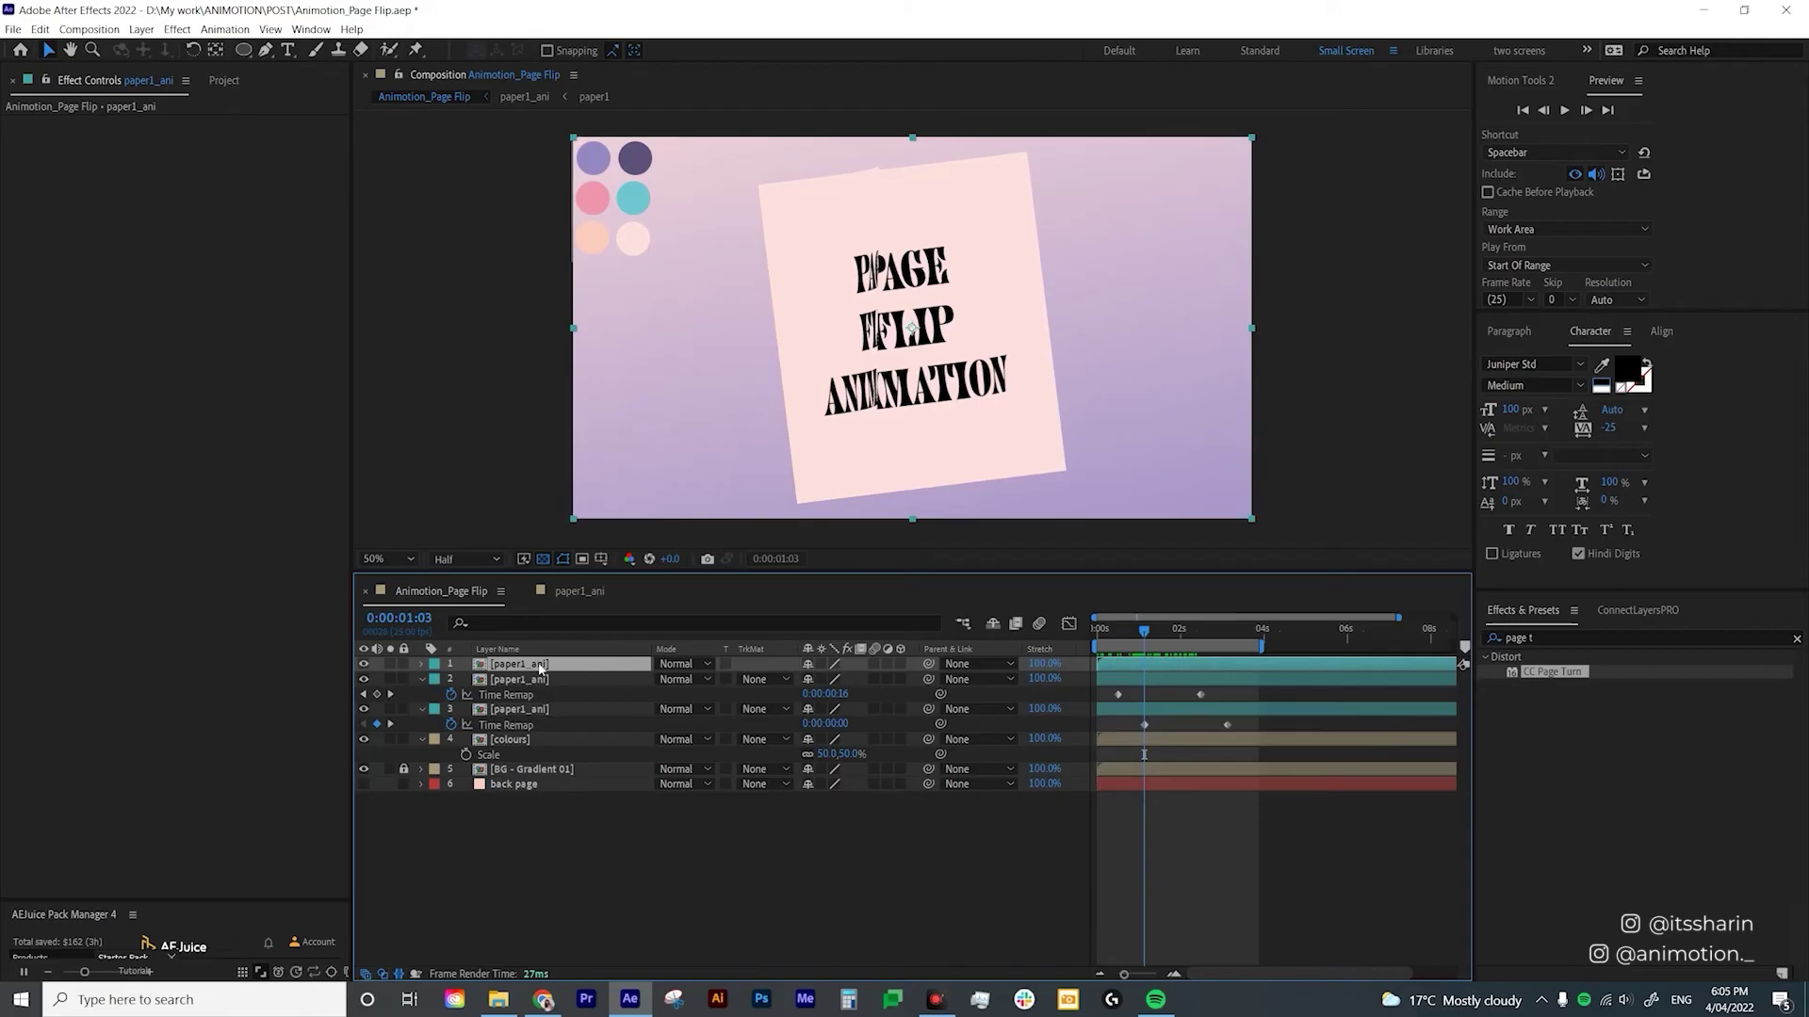
left_click(225, 82)
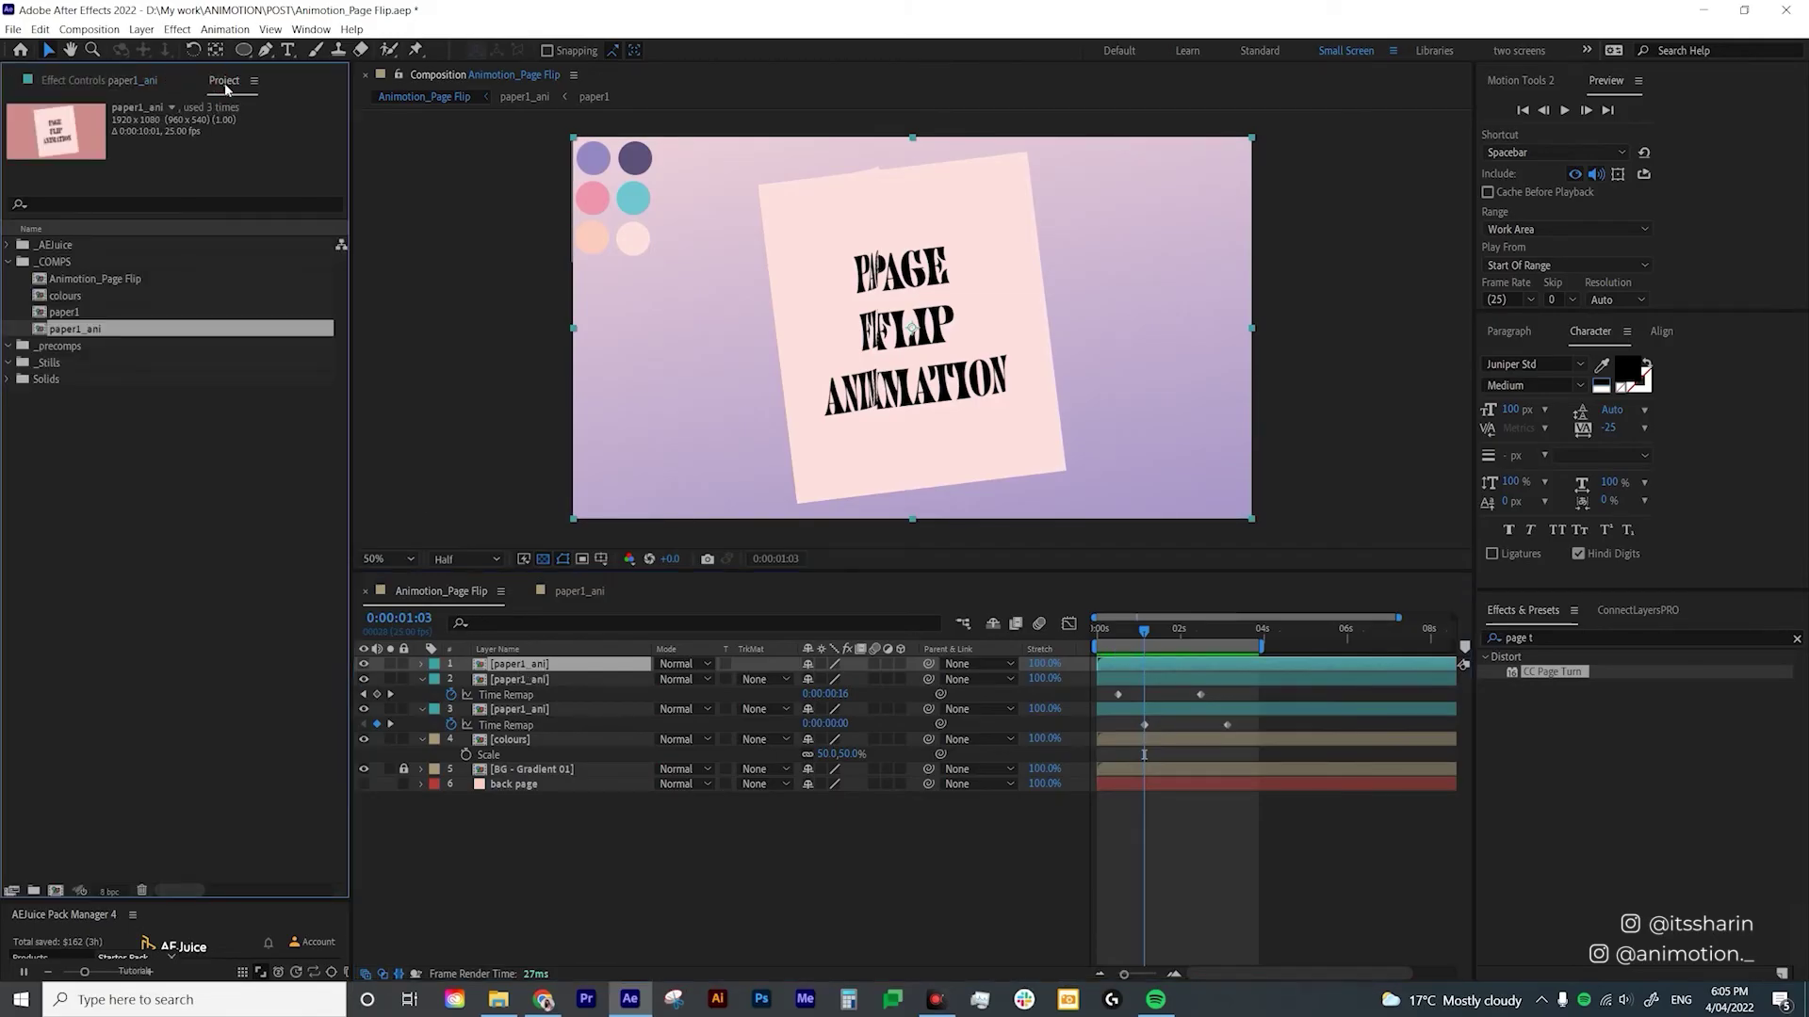
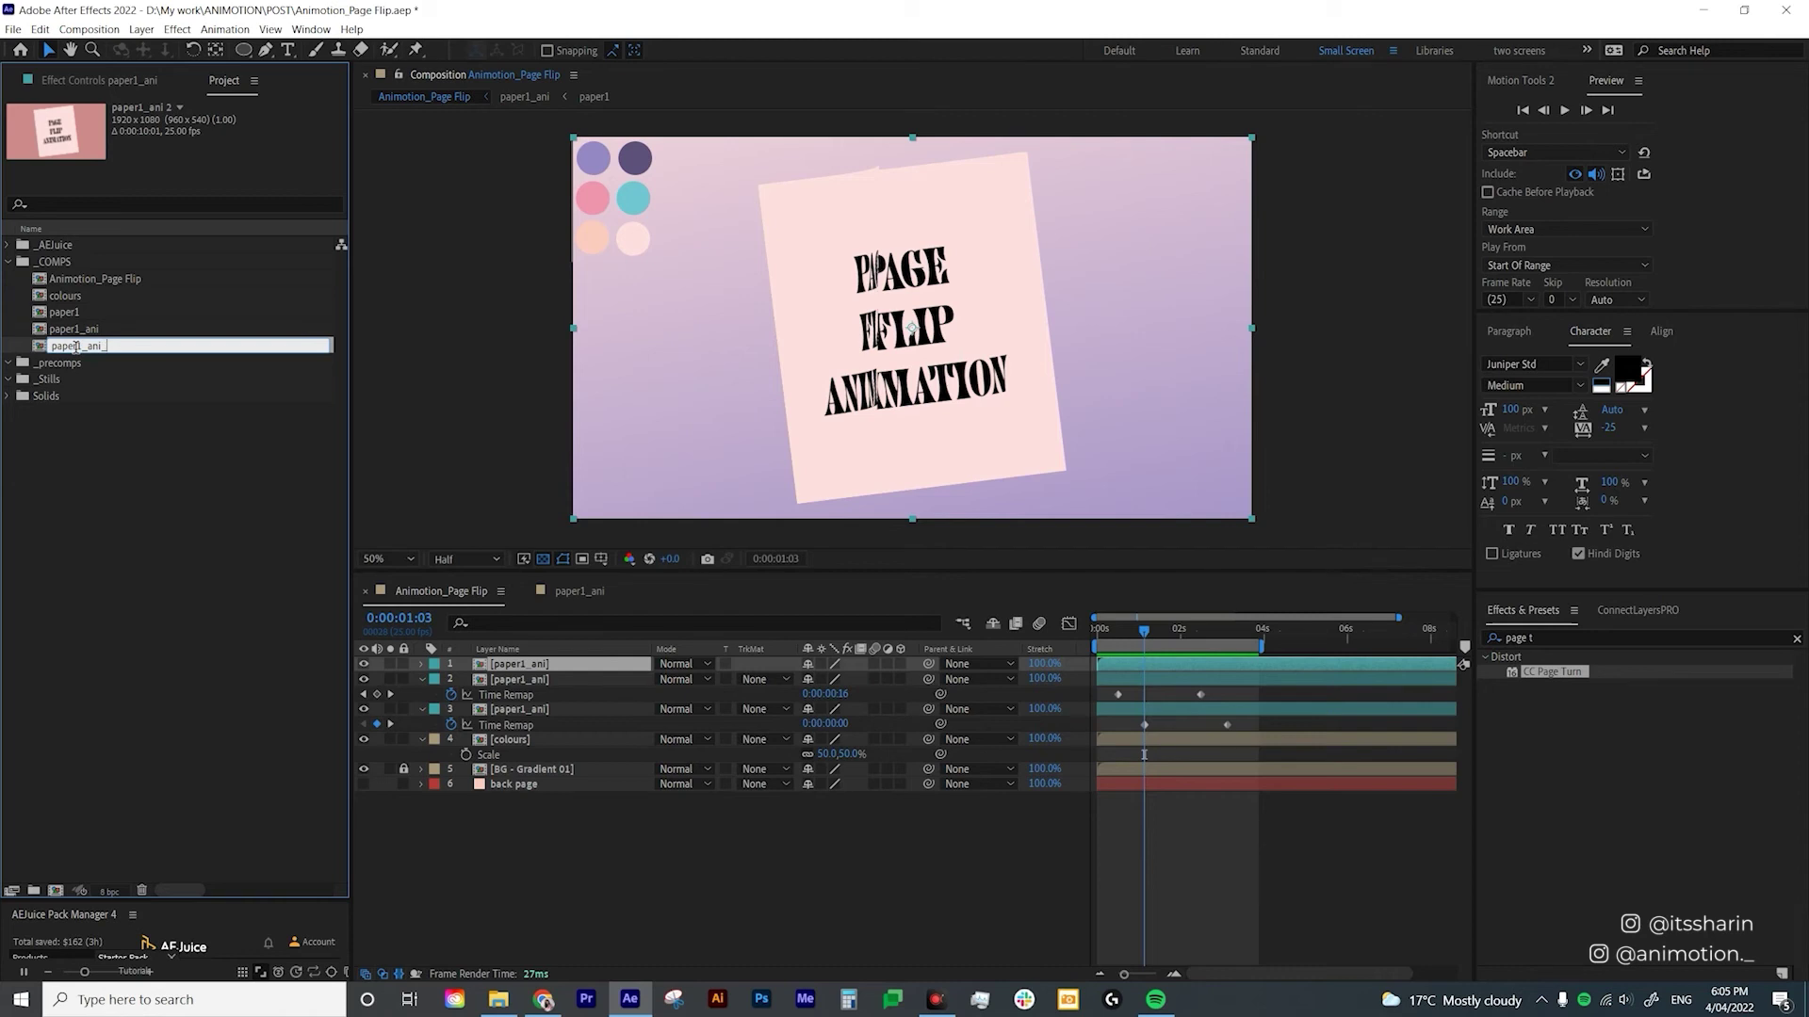
key("Return")
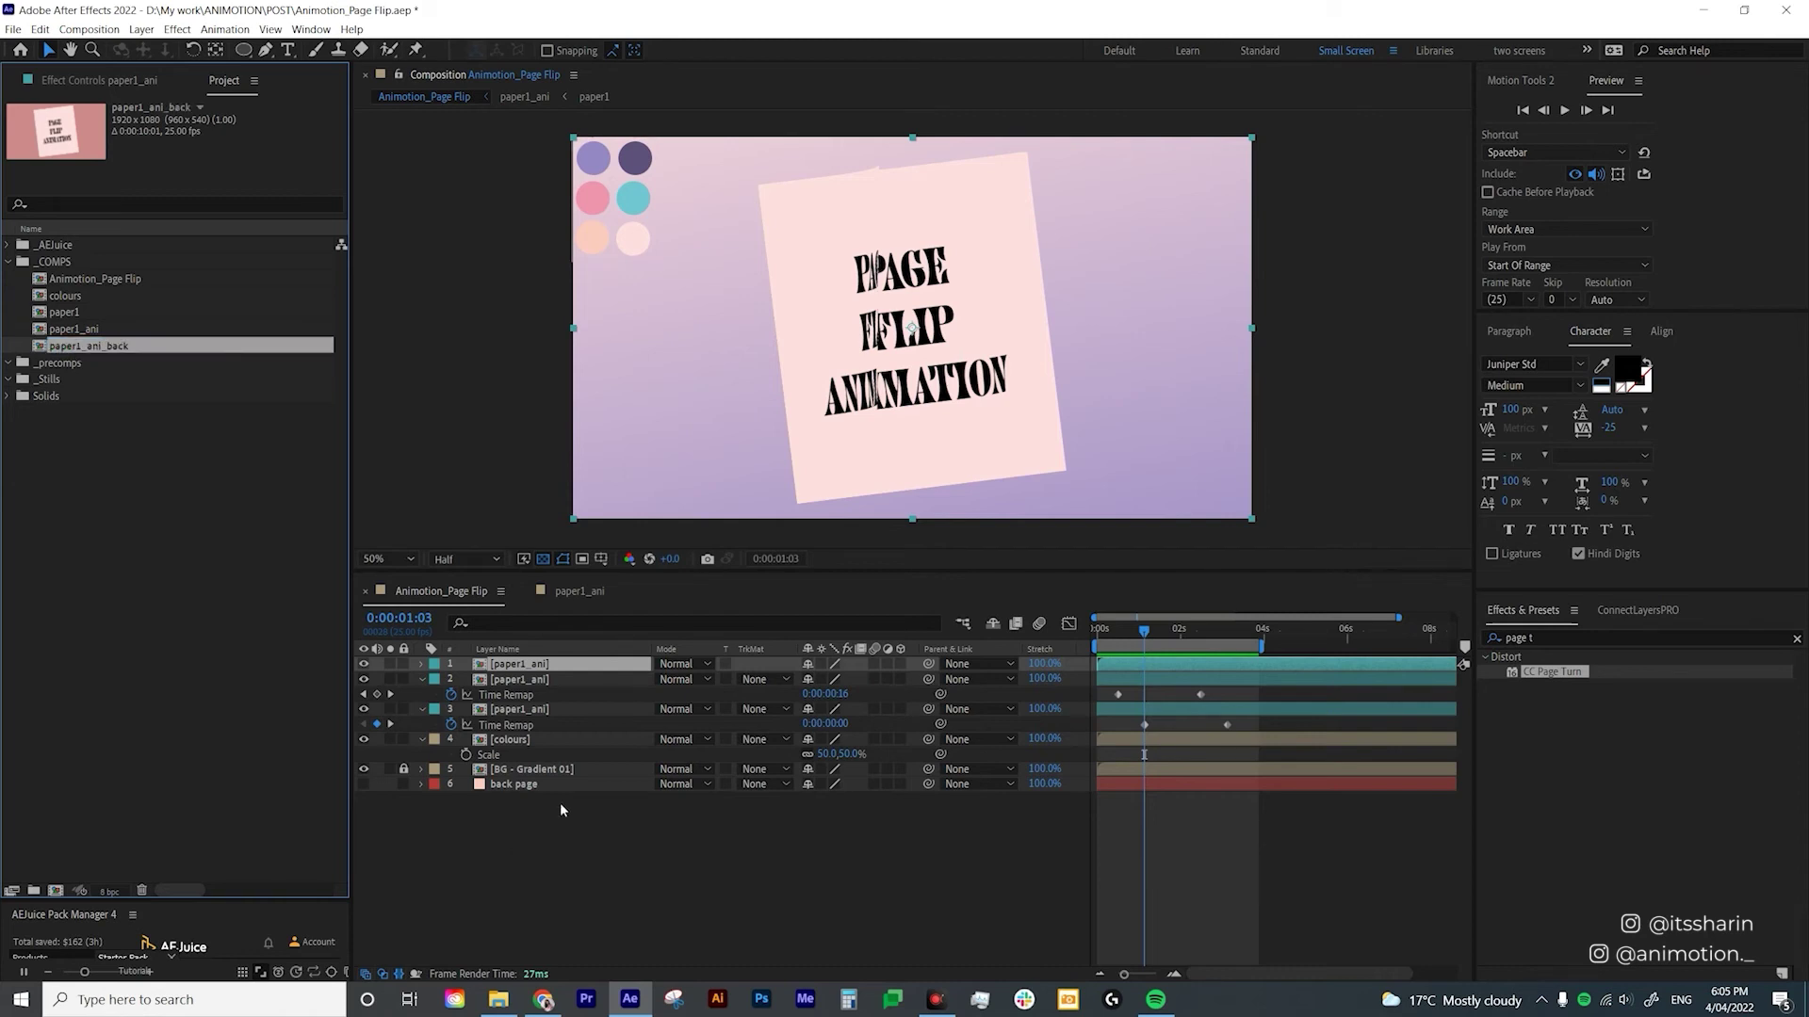
Duplicate the three paper1_ani layers in the Animotion_Page Flip timeline.
left_click(560, 670)
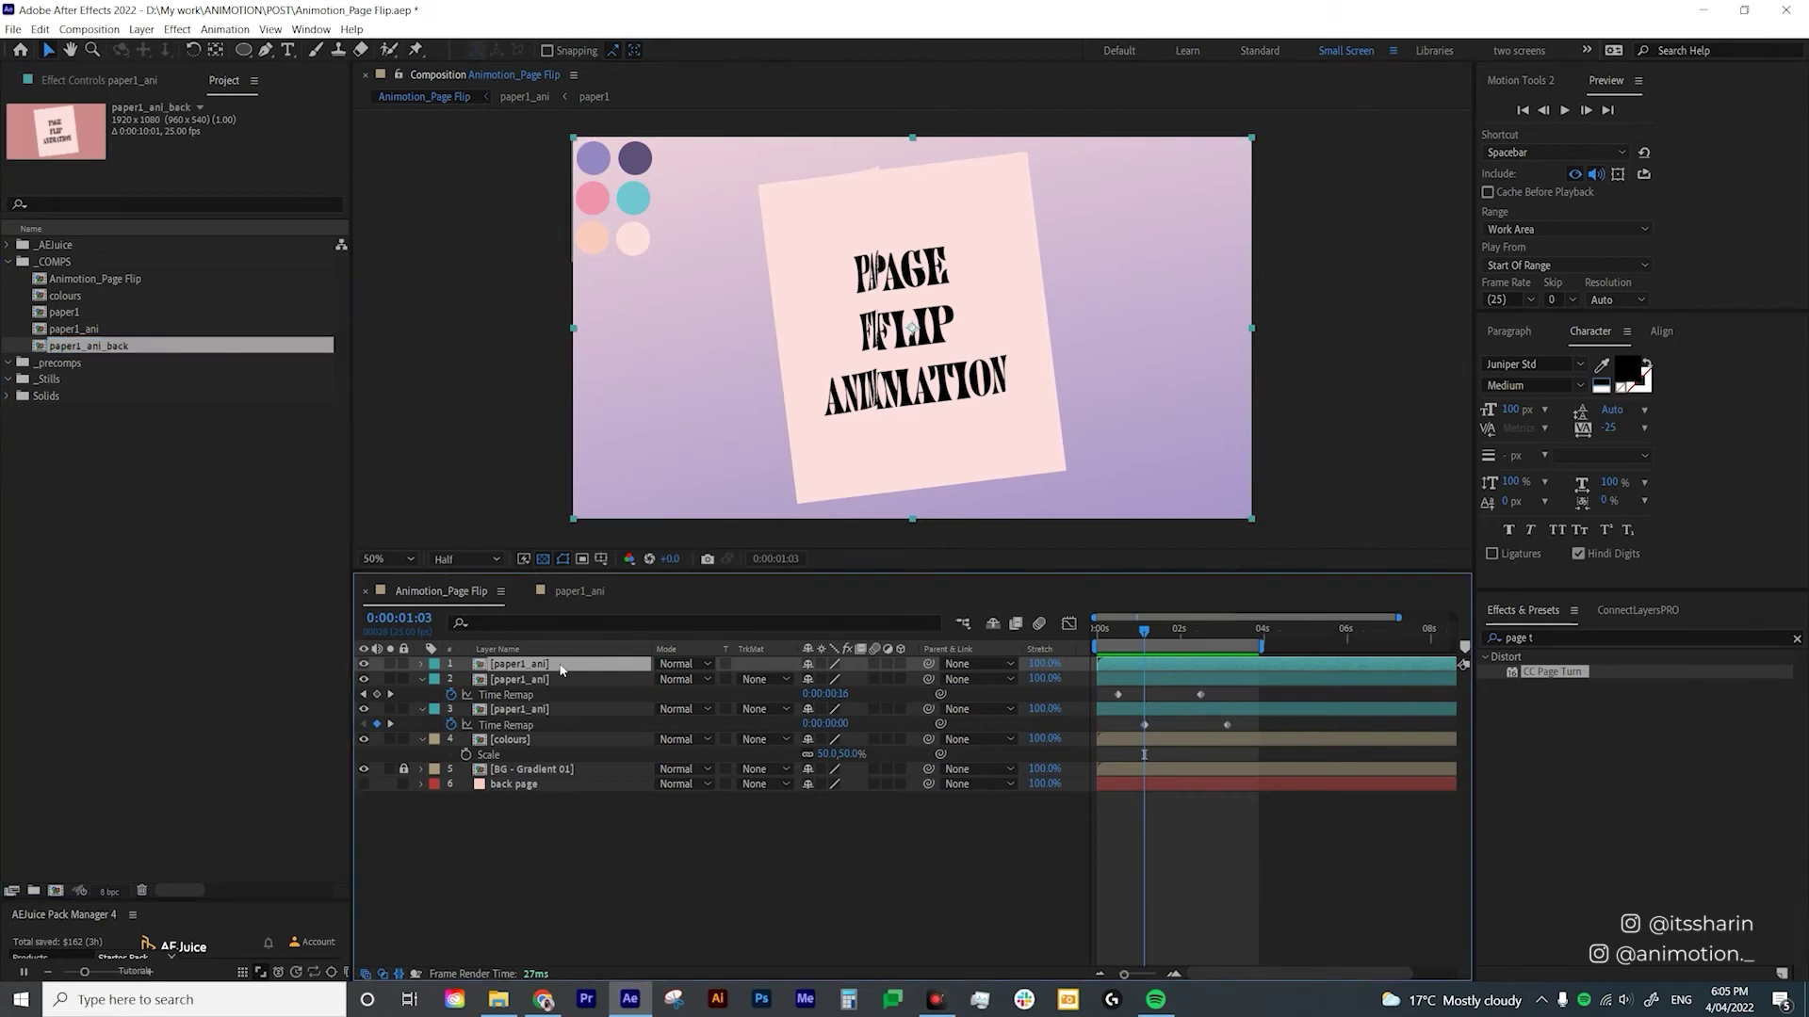
left_click(523, 714, "shift")
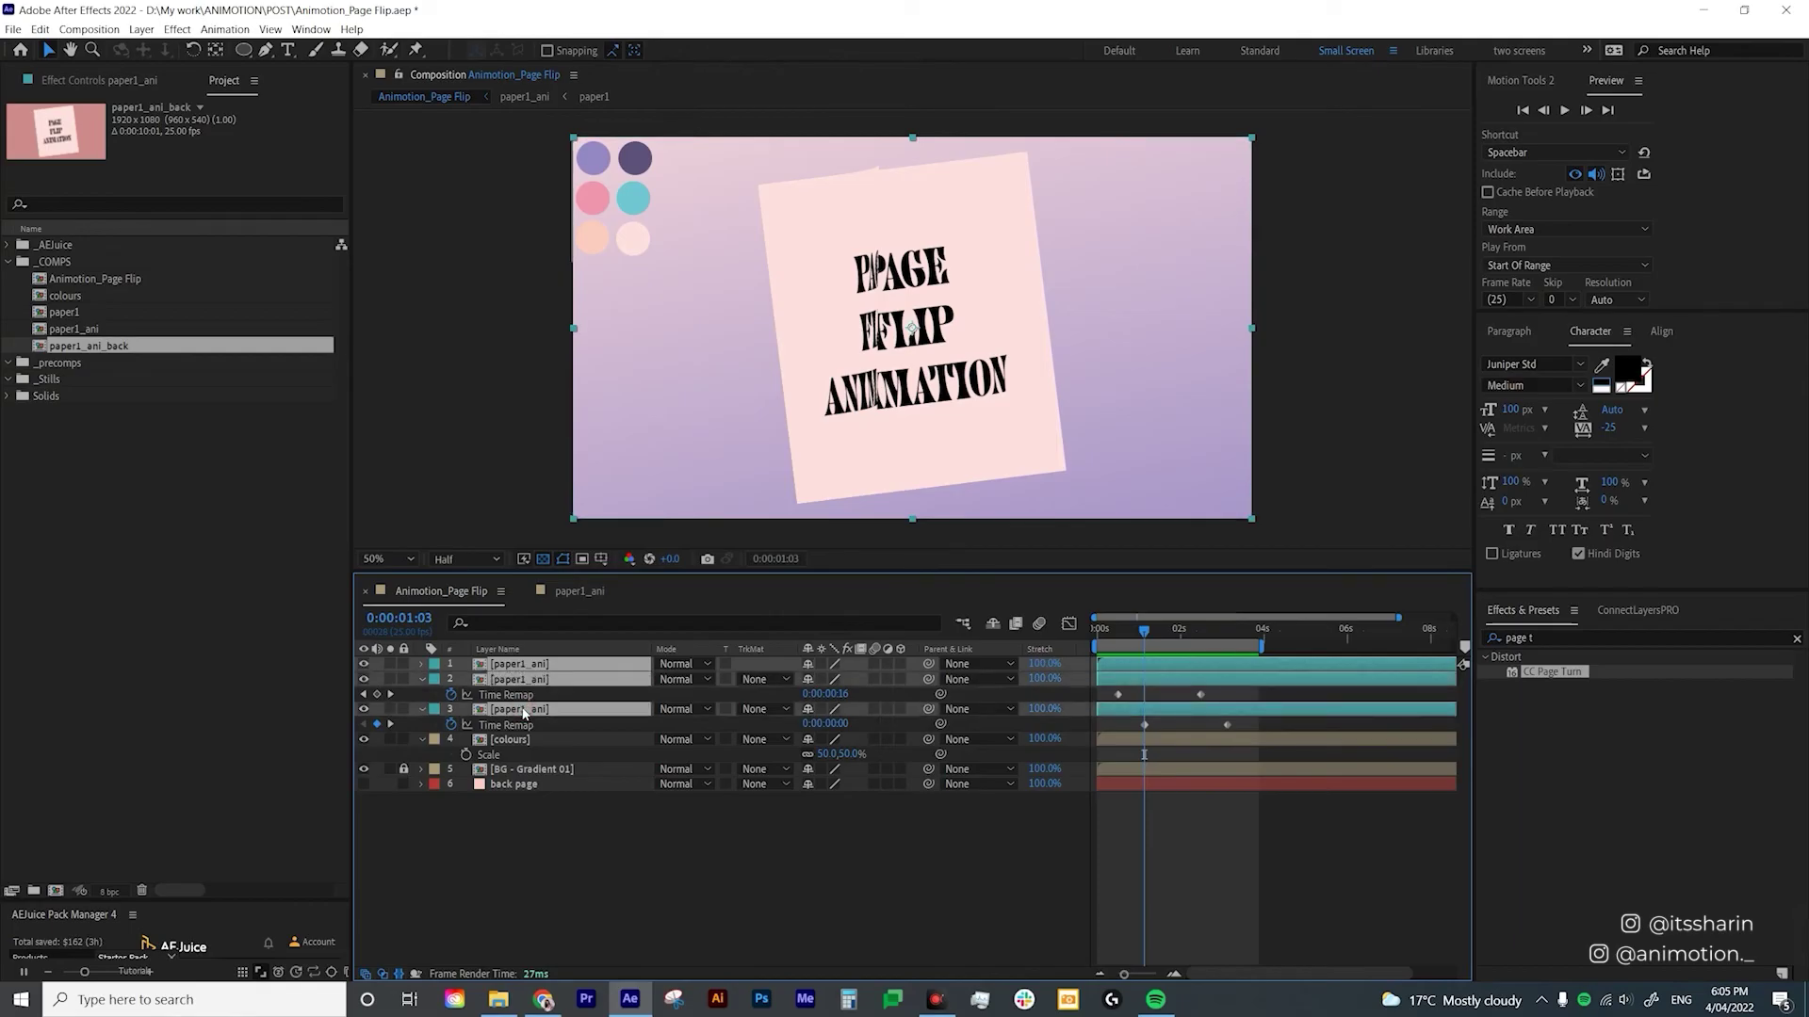
key("ctrl+d")
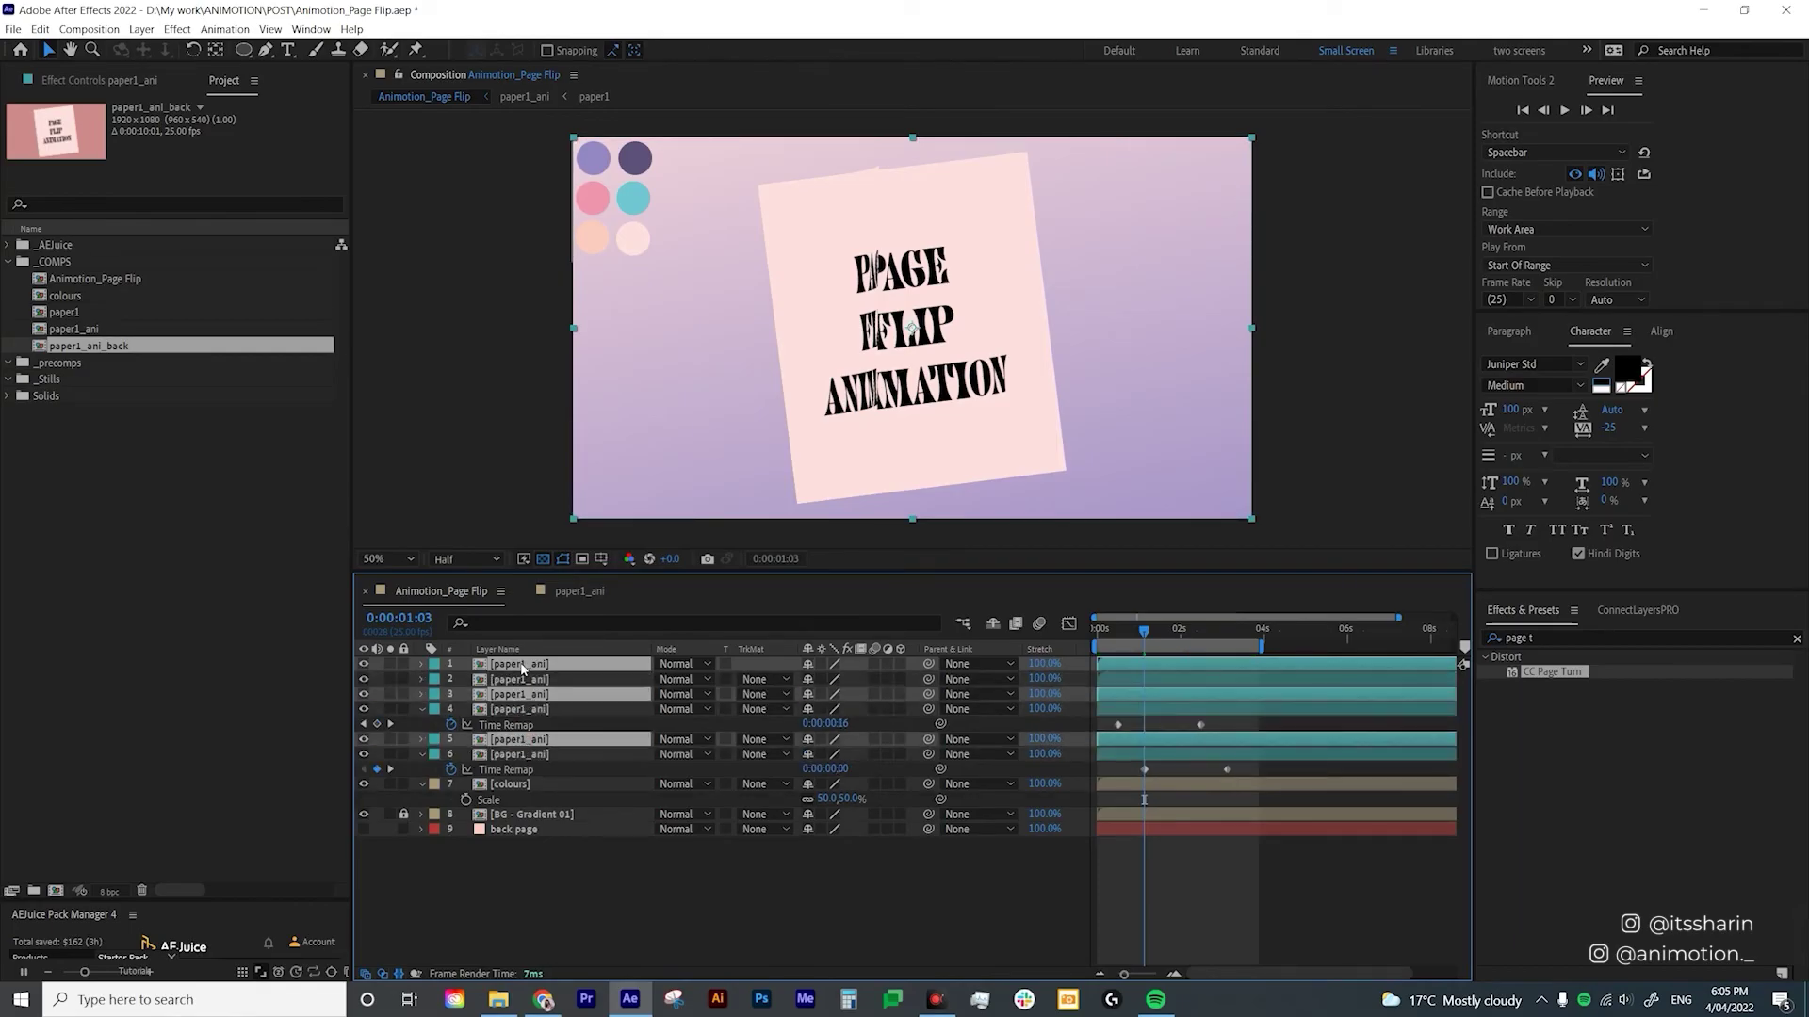
Move the three duplicated paper1_ani layers to the top of the Animotion_Page Flip stack and label them Yellow.
left_click_drag(521, 668, 523, 678)
left_click(433, 695)
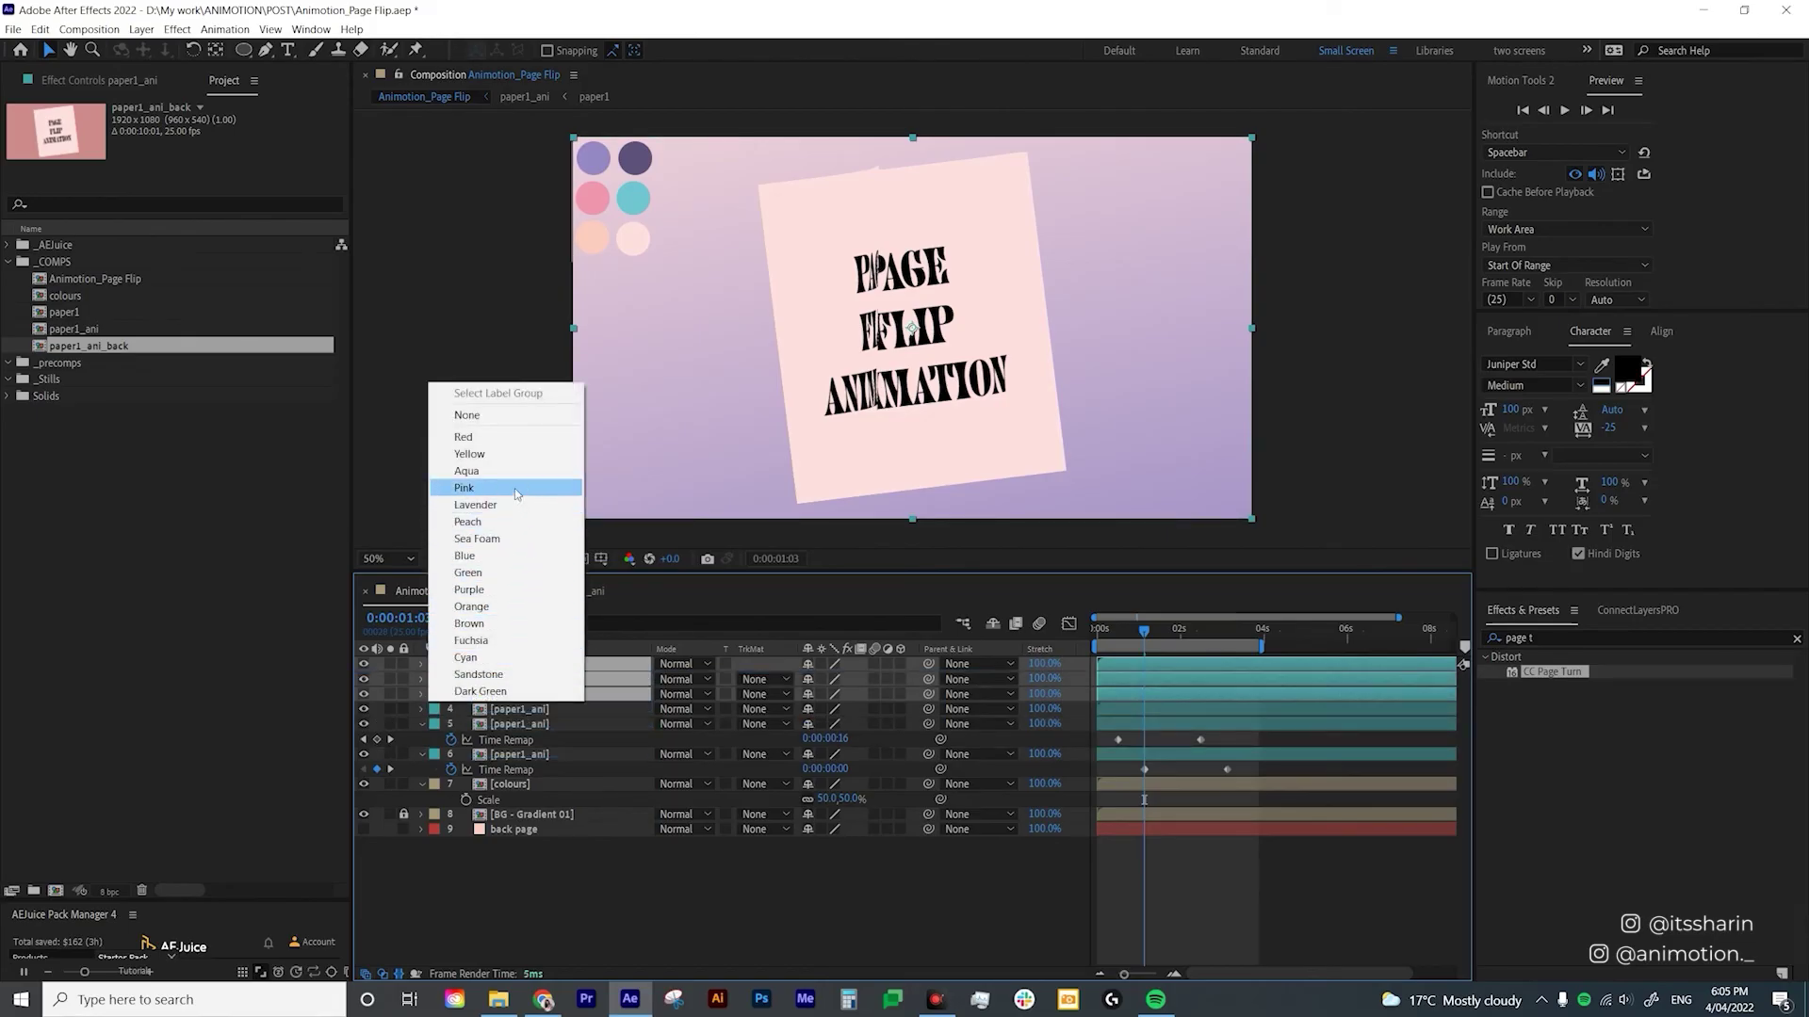
left_click(516, 456)
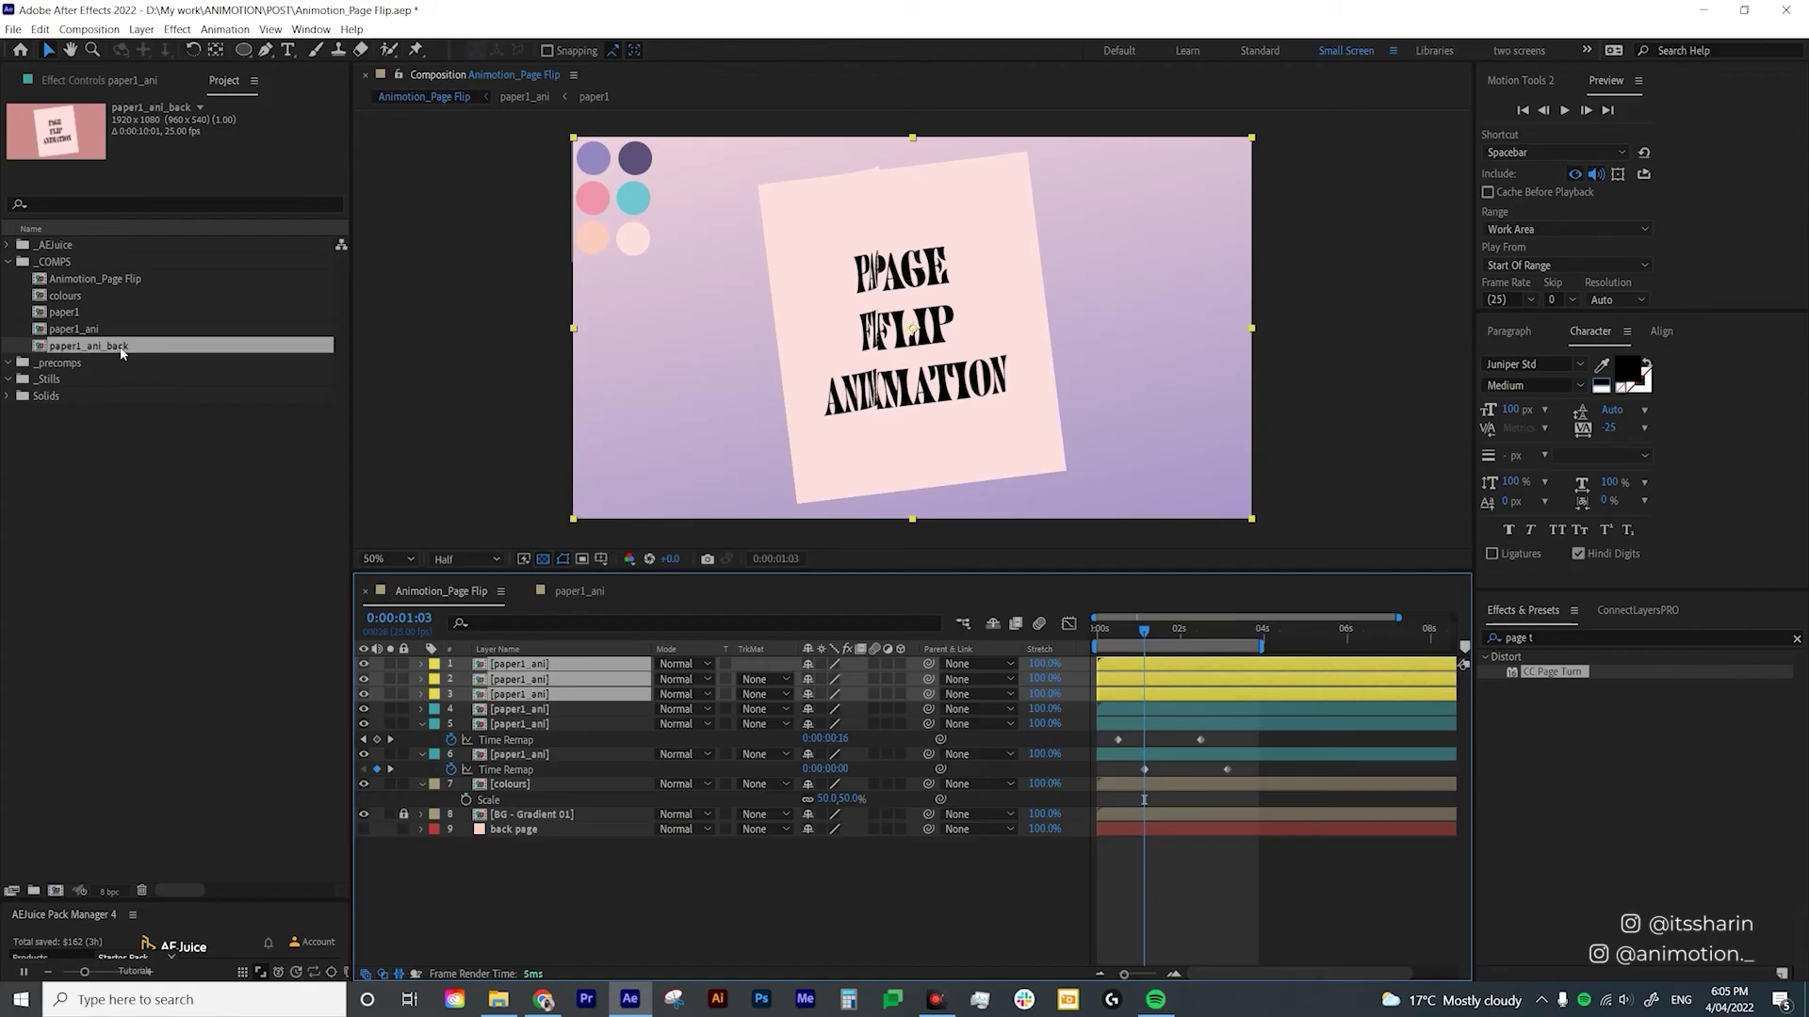
Replace the source of the three yellow layers with paper1_ani_back and move the playhead to 0:00:00:12.
left_click_drag(121, 350, 554, 682)
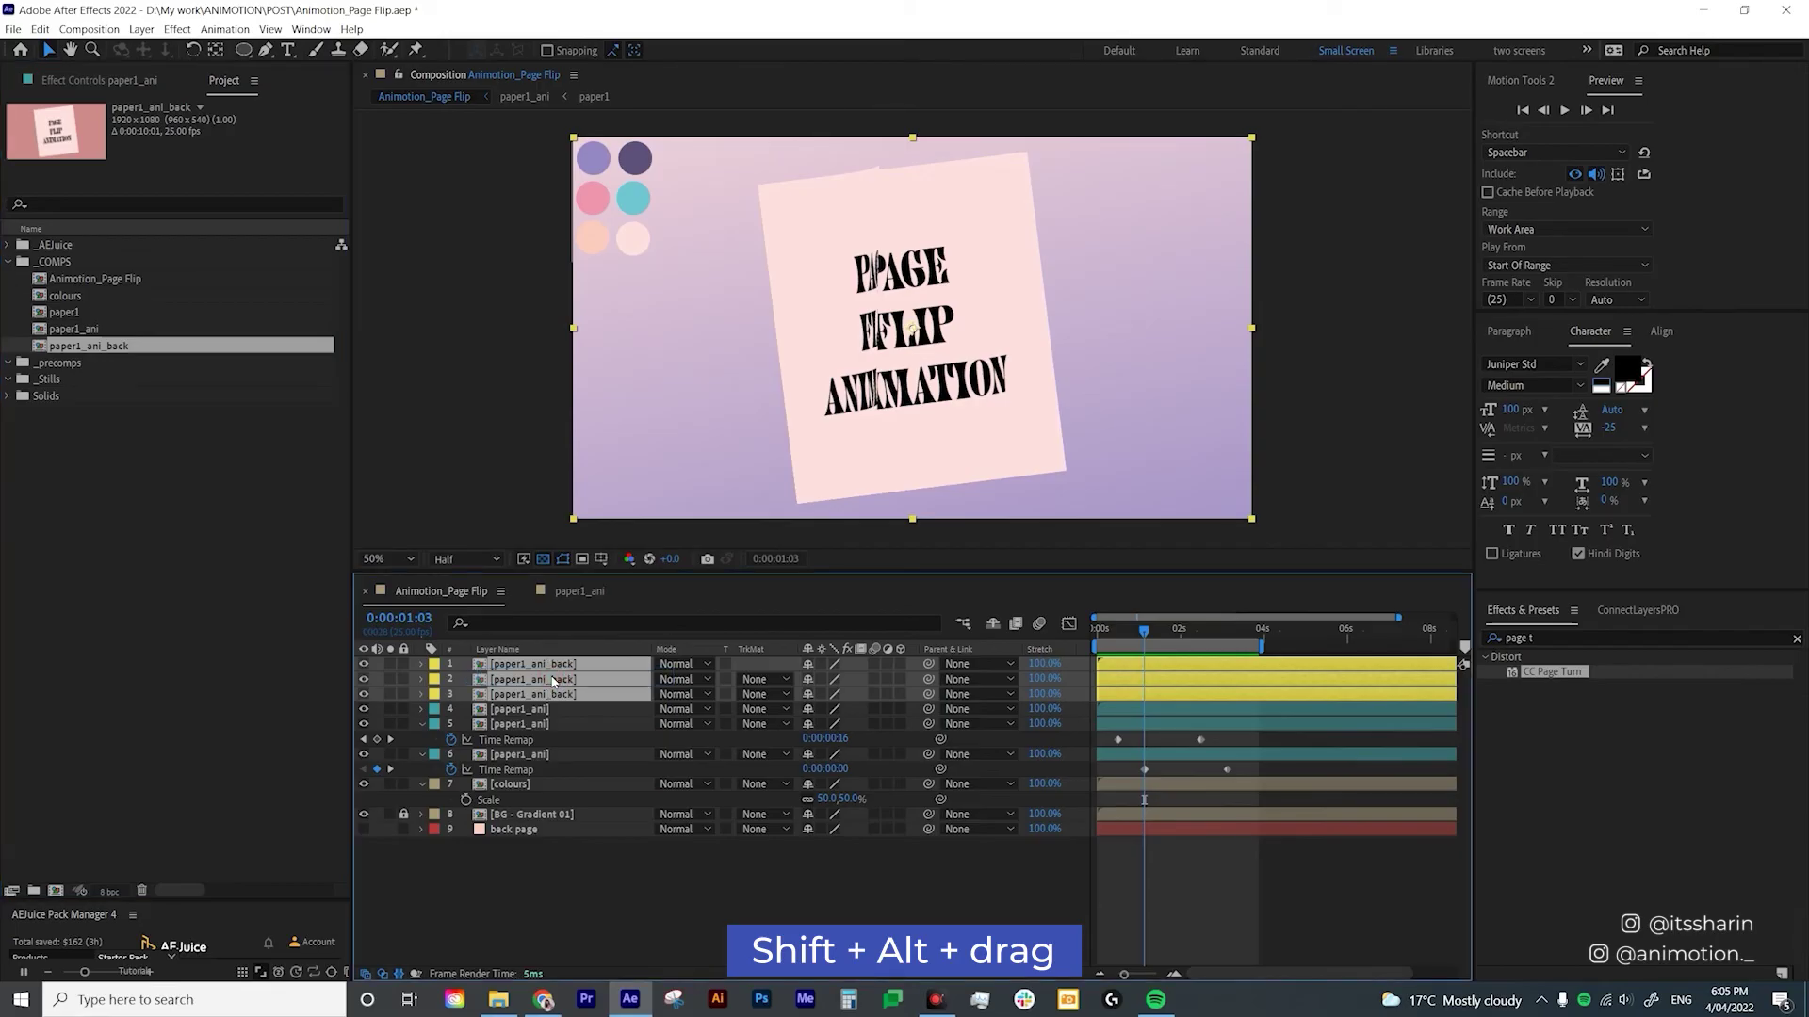
left_click_drag(1143, 630, 1117, 657)
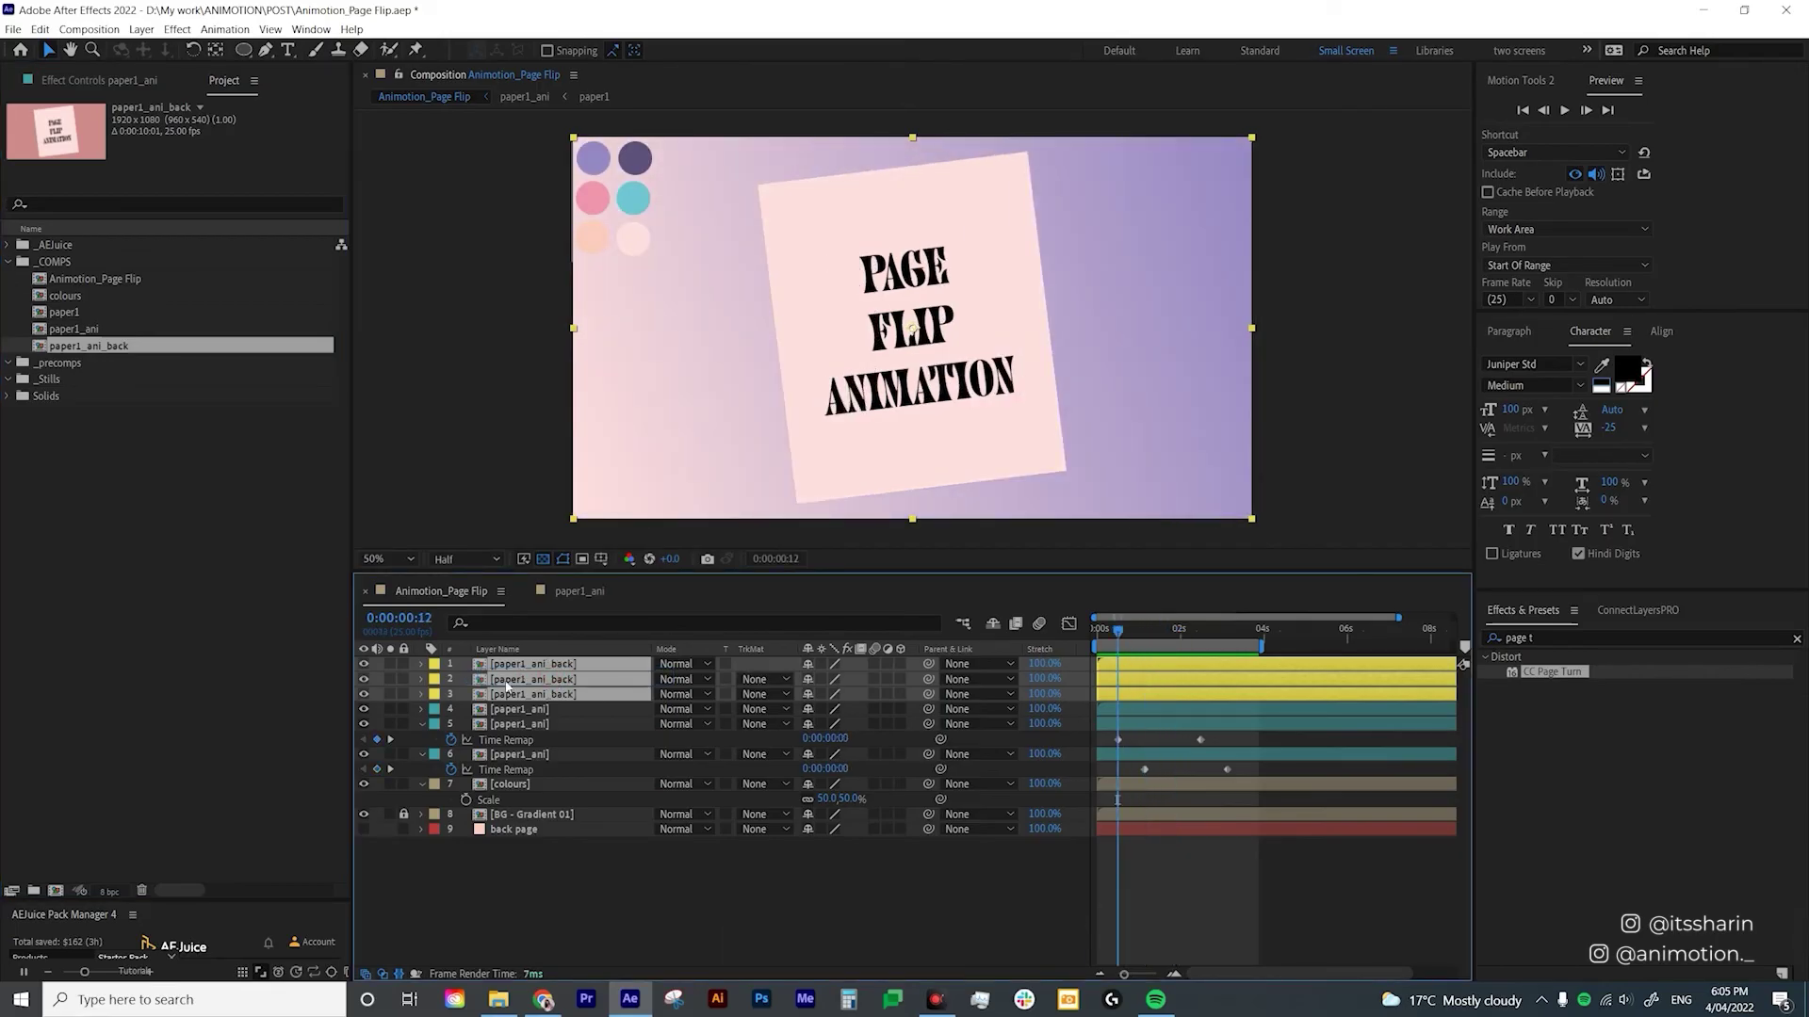
left_click(567, 865)
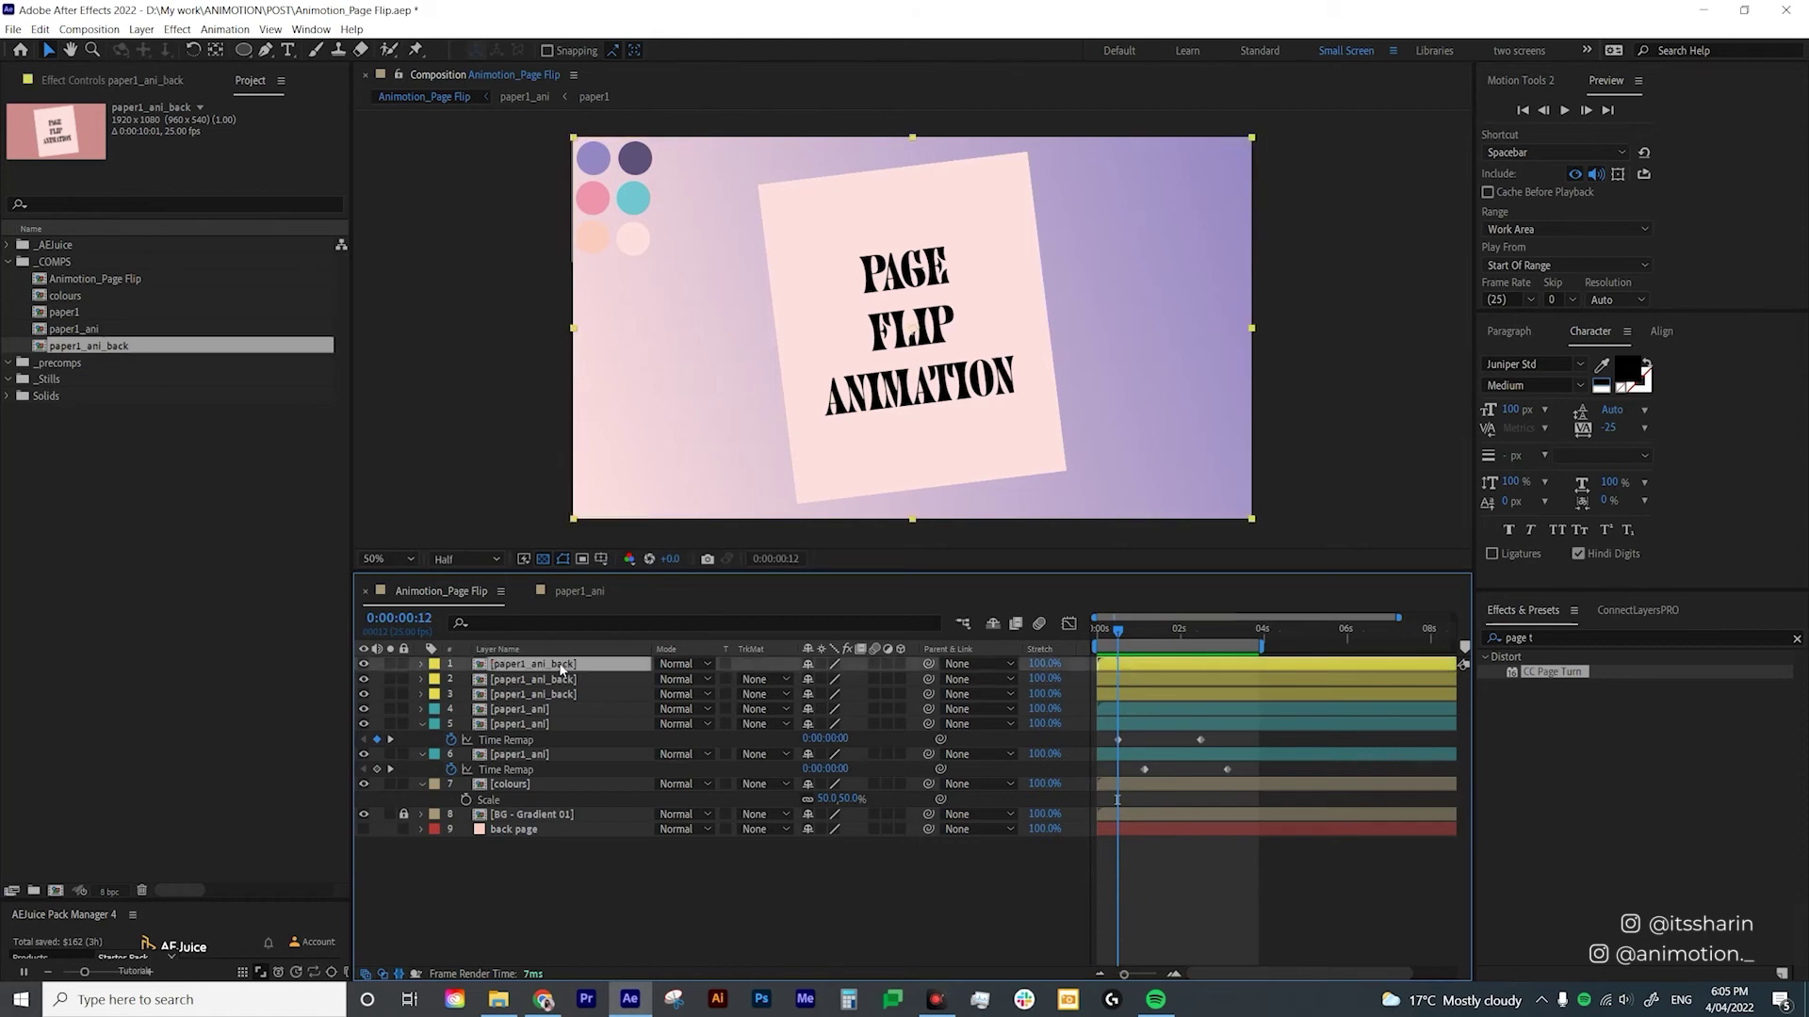
Inside paper1_ani_back, set the CC Page Turn effect on the paper1 layer to render only the Back Page.
double_click(558, 663)
left_click(523, 663)
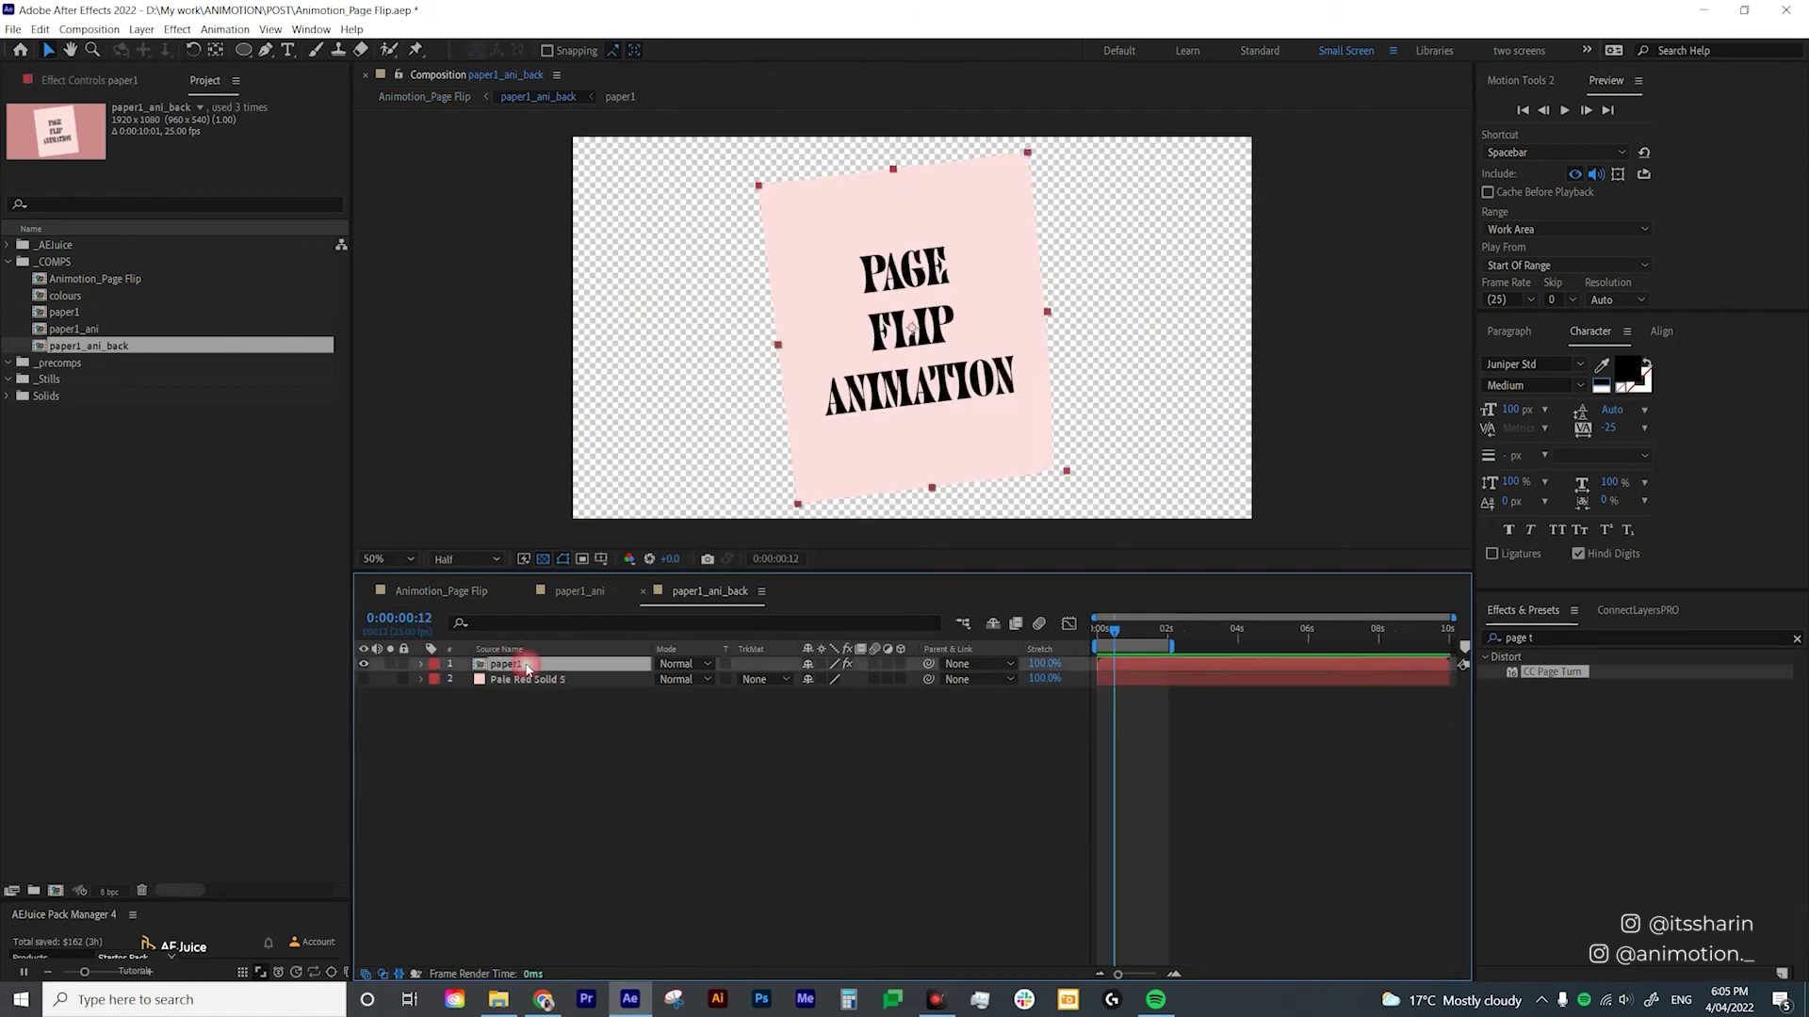
left_click(111, 82)
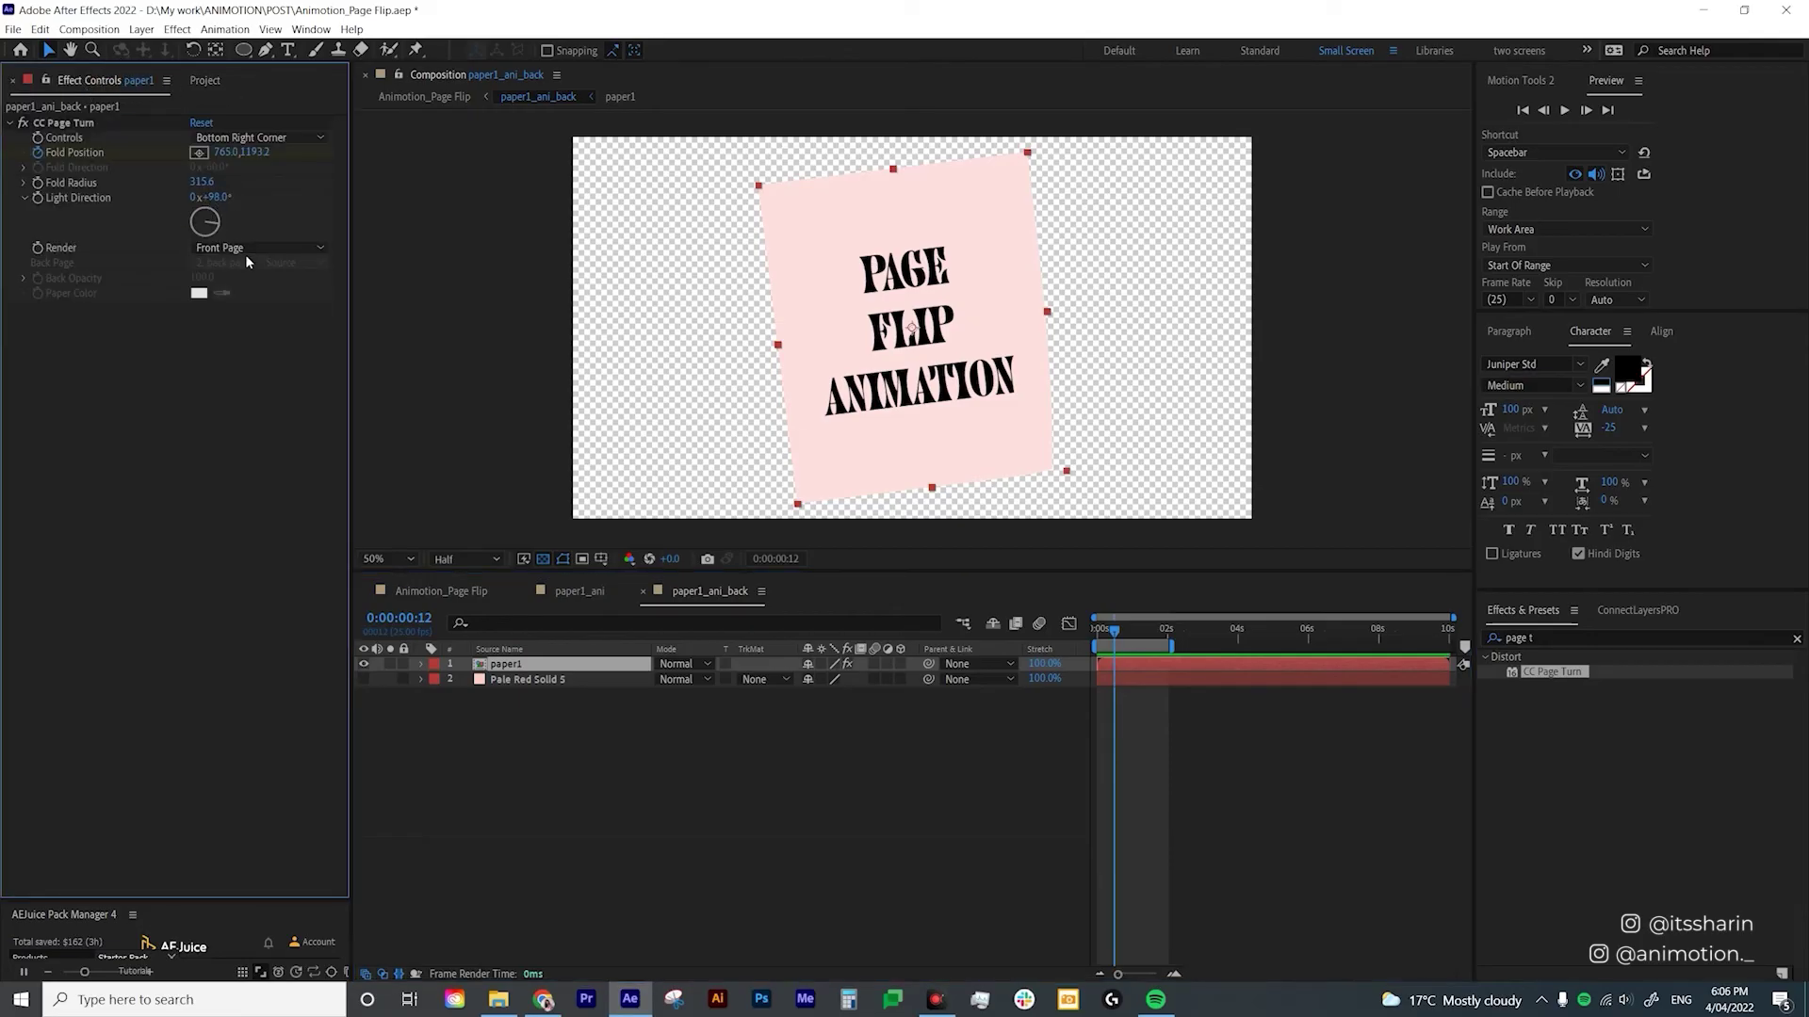
left_click(296, 250)
left_click(294, 285)
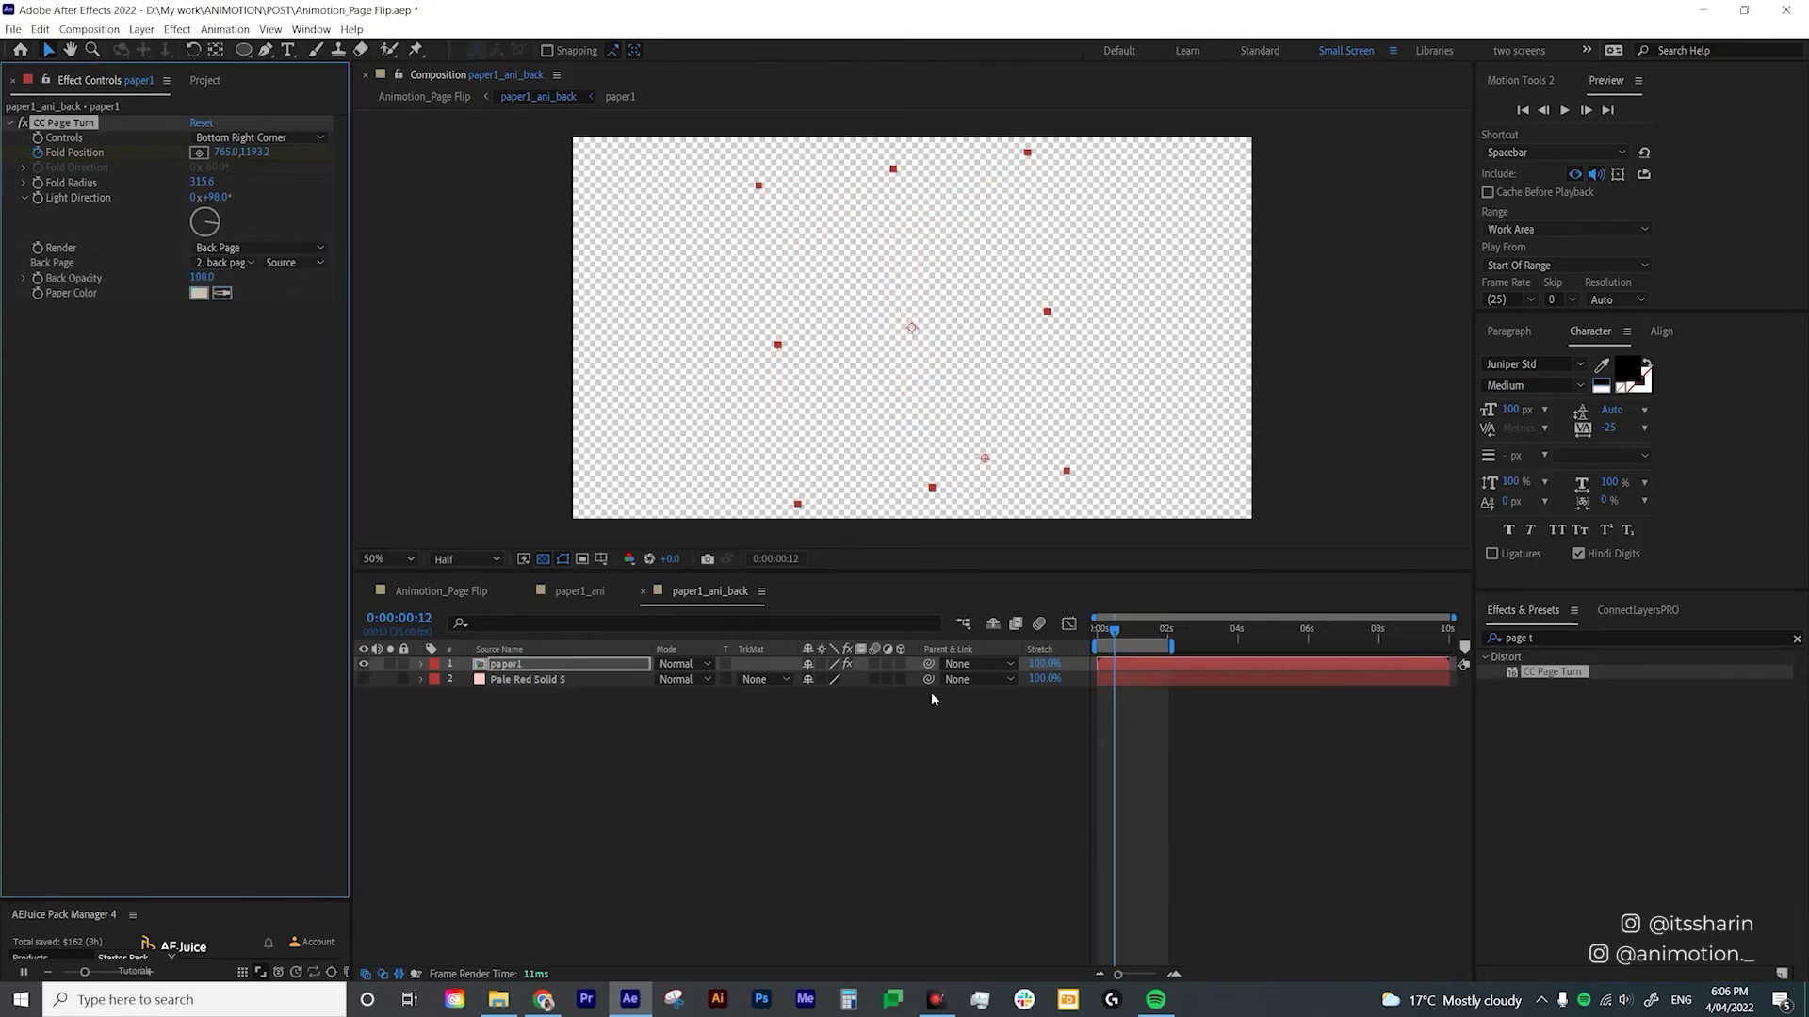
Scrub Animotion_Page Flip to about 0:00:02:01 and temporarily solo the three paper1_ani_back layers to check them.
left_click(438, 594)
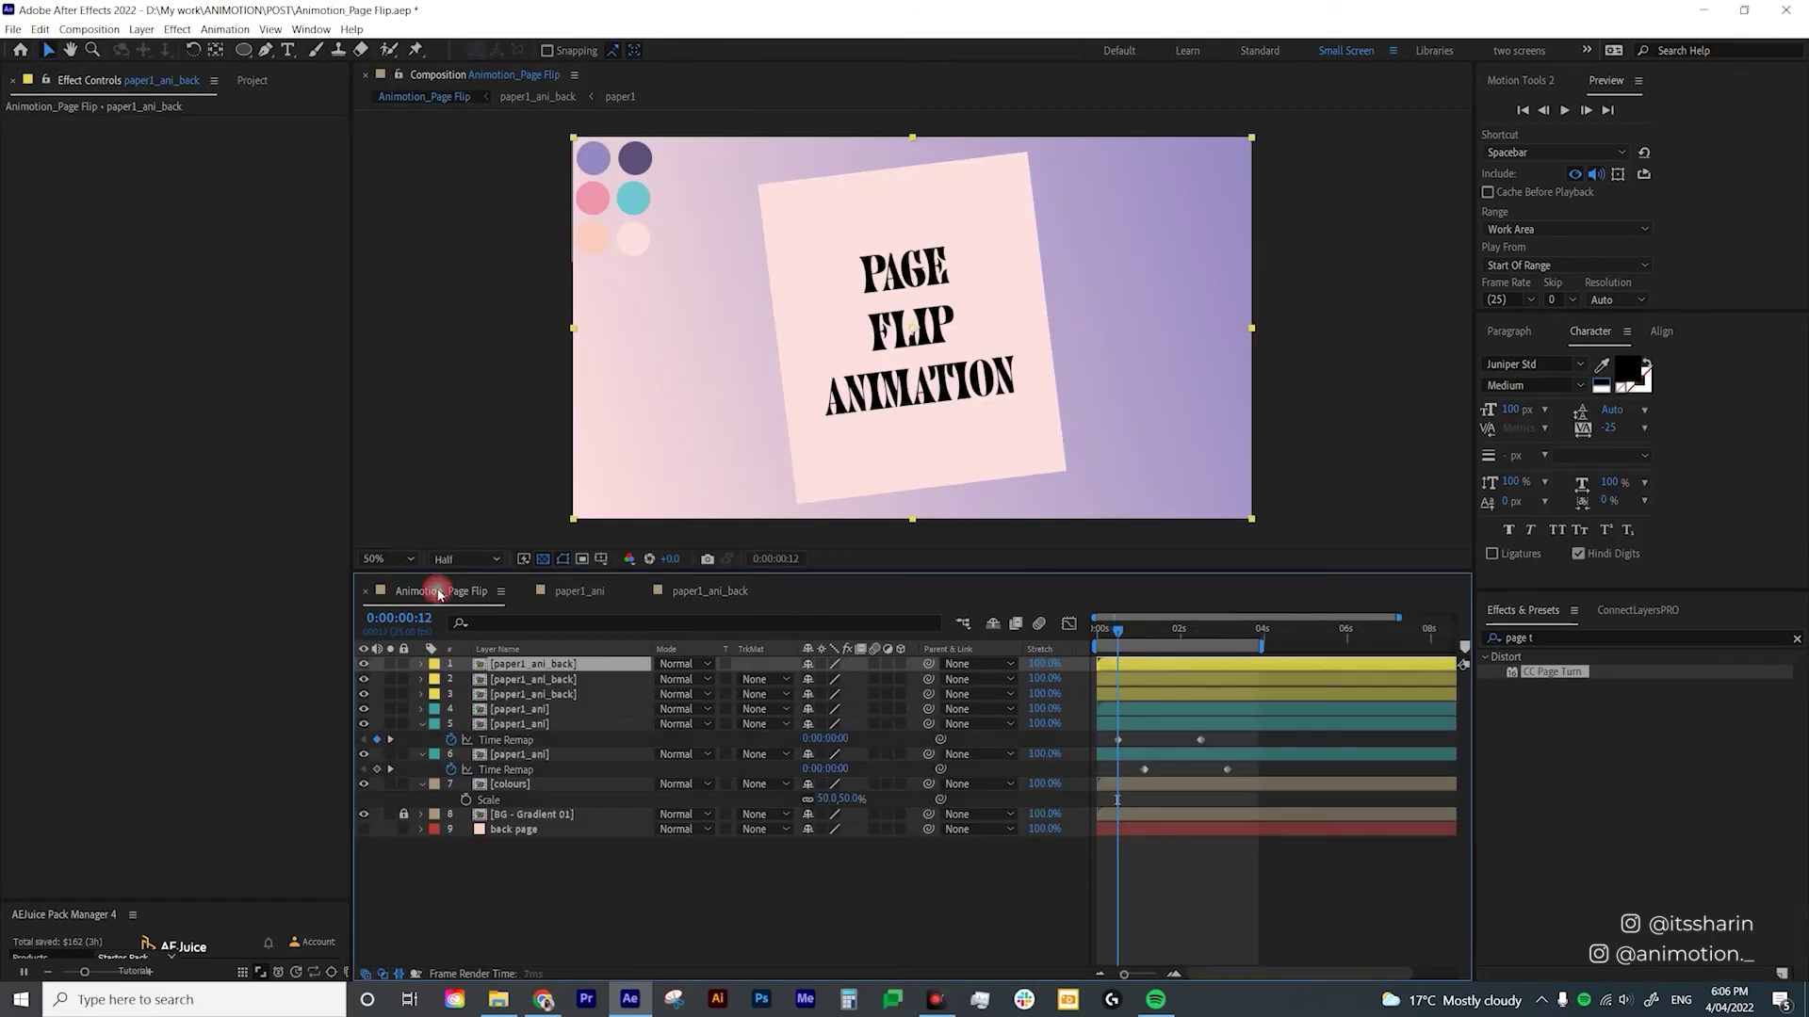
left_click_drag(1123, 643, 1185, 635)
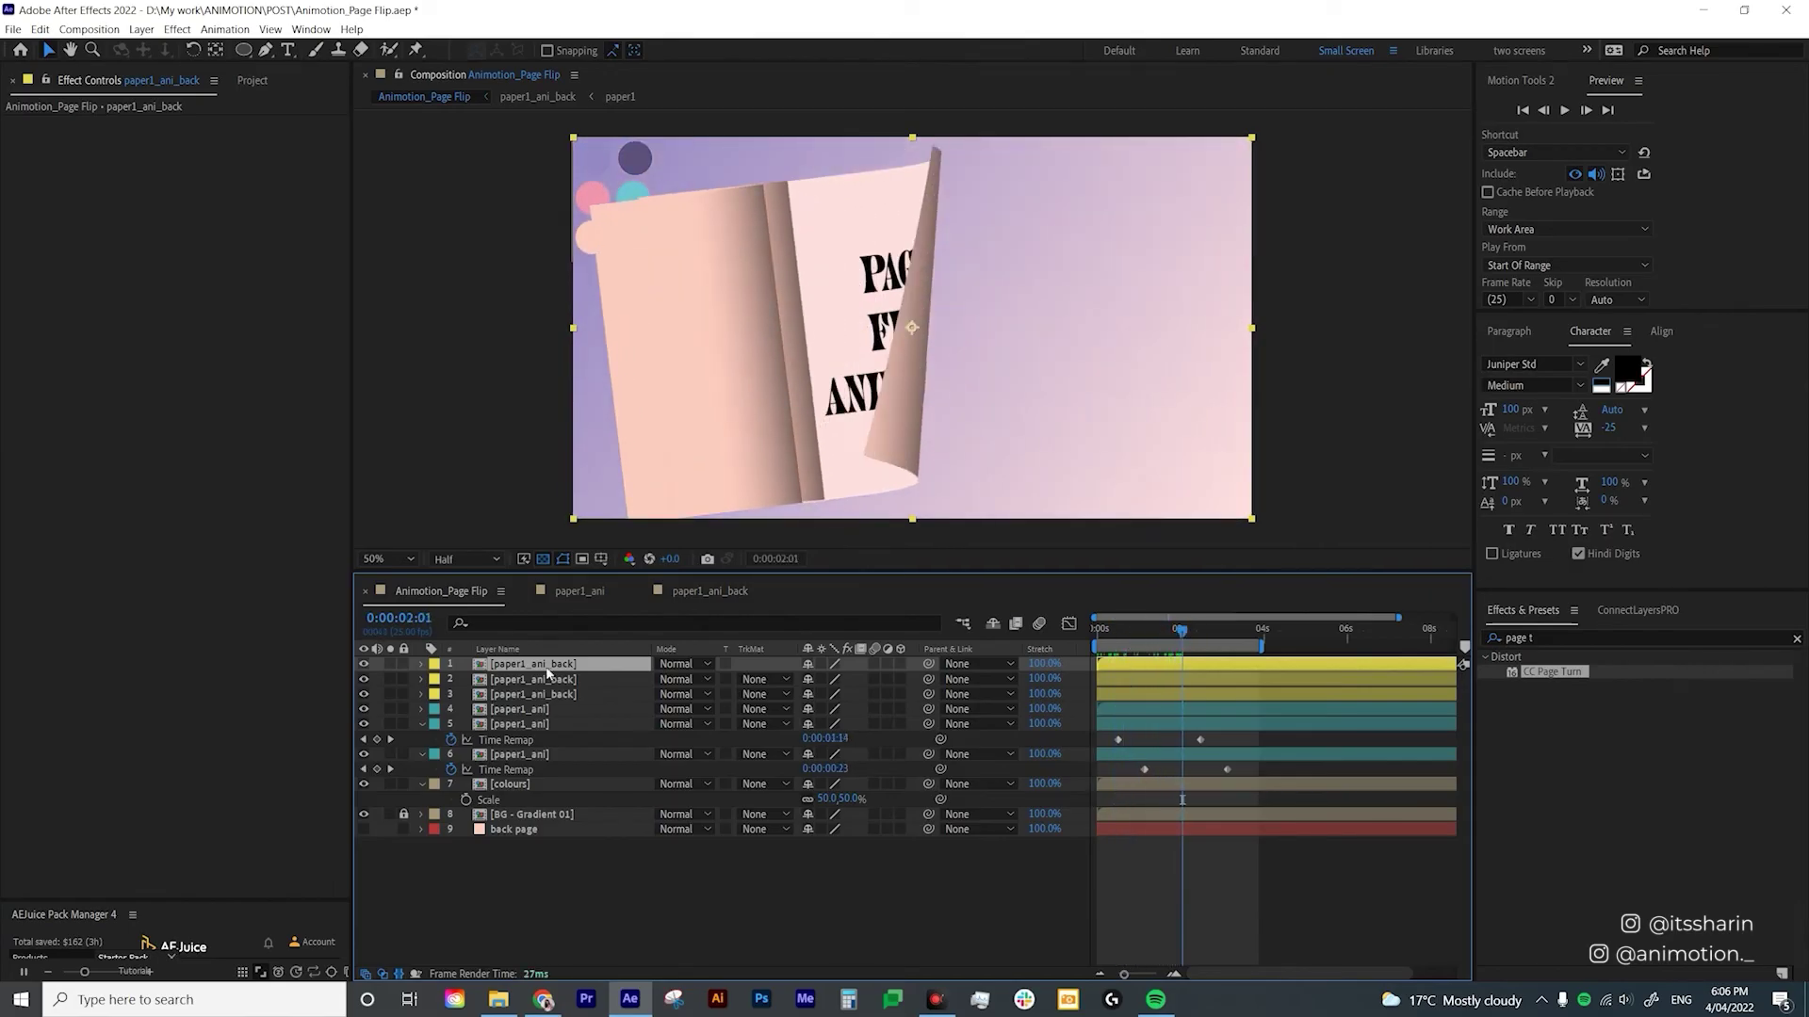
left_click_drag(392, 693, 393, 665)
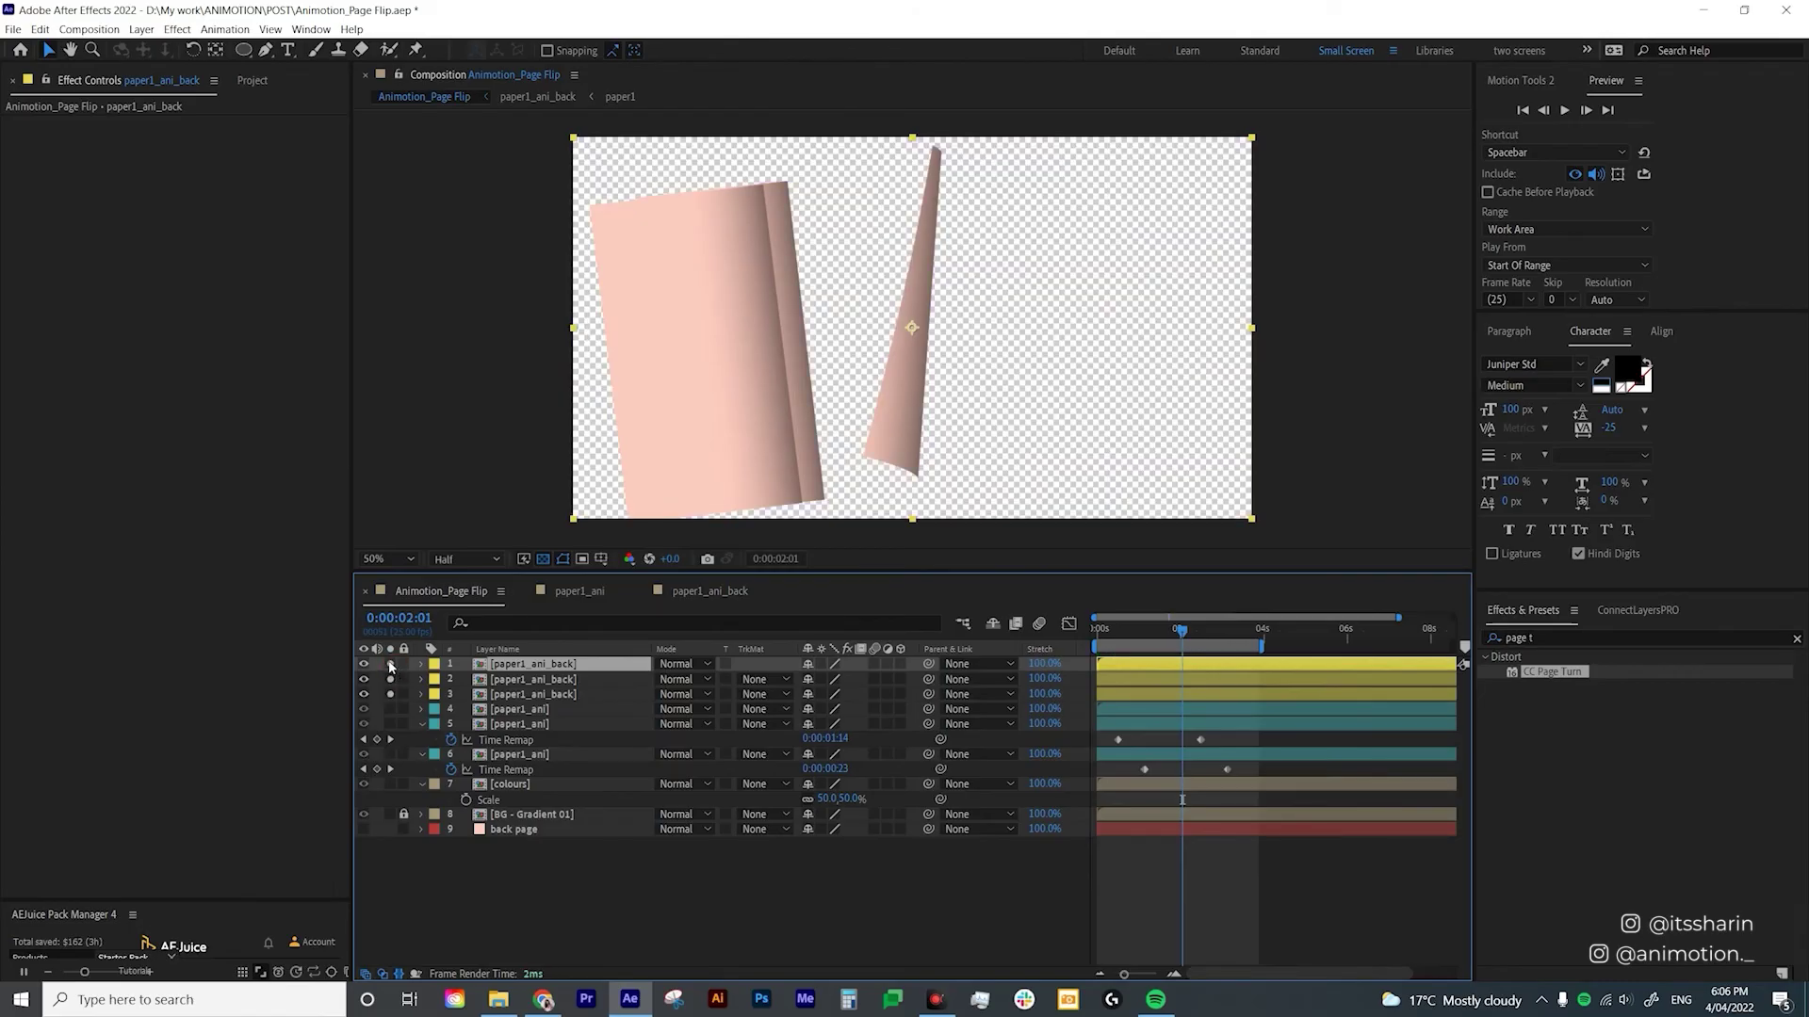
left_click(391, 695)
left_click(535, 861)
left_click(588, 667)
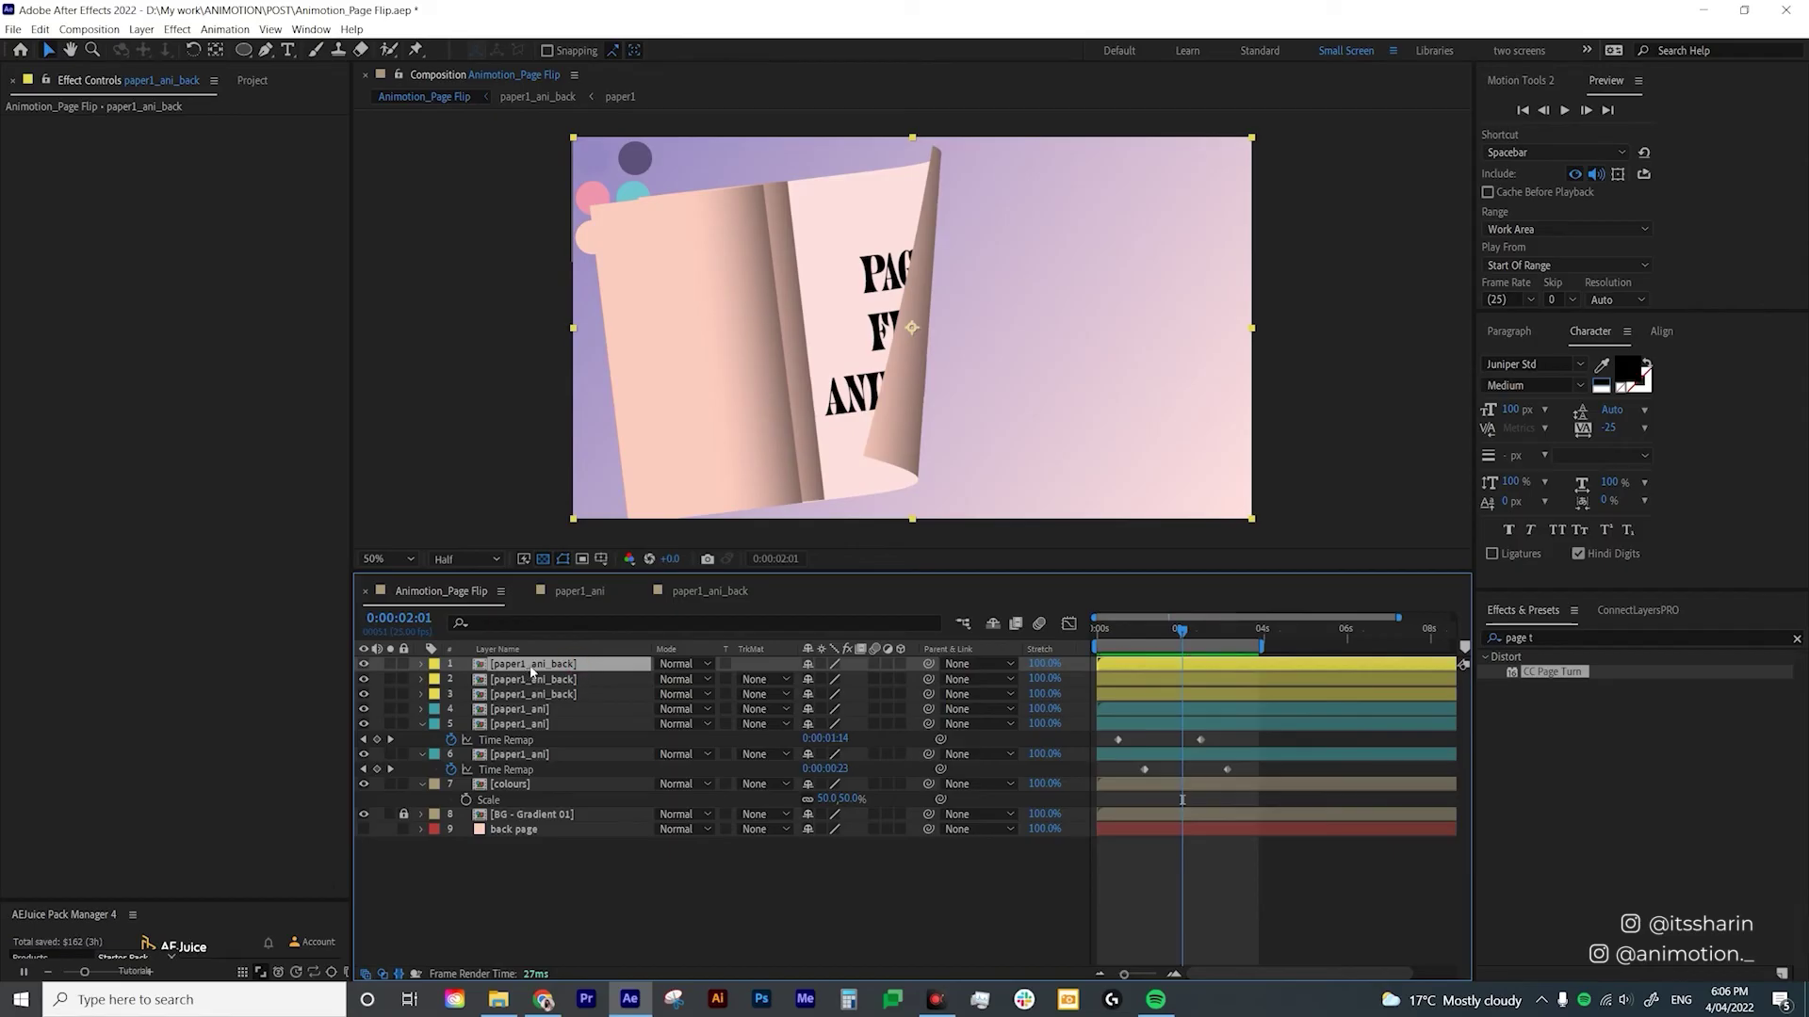
Scrub the page flips to about 0:00:01:10 and examine how the three back-page layers stack over the front pages.
mouse_move(534, 670)
left_mouse_down()
mouse_move(537, 707)
mouse_move(545, 684)
left_mouse_up()
left_click(560, 667)
left_click(1108, 633)
left_click_drag(1107, 637, 1159, 665)
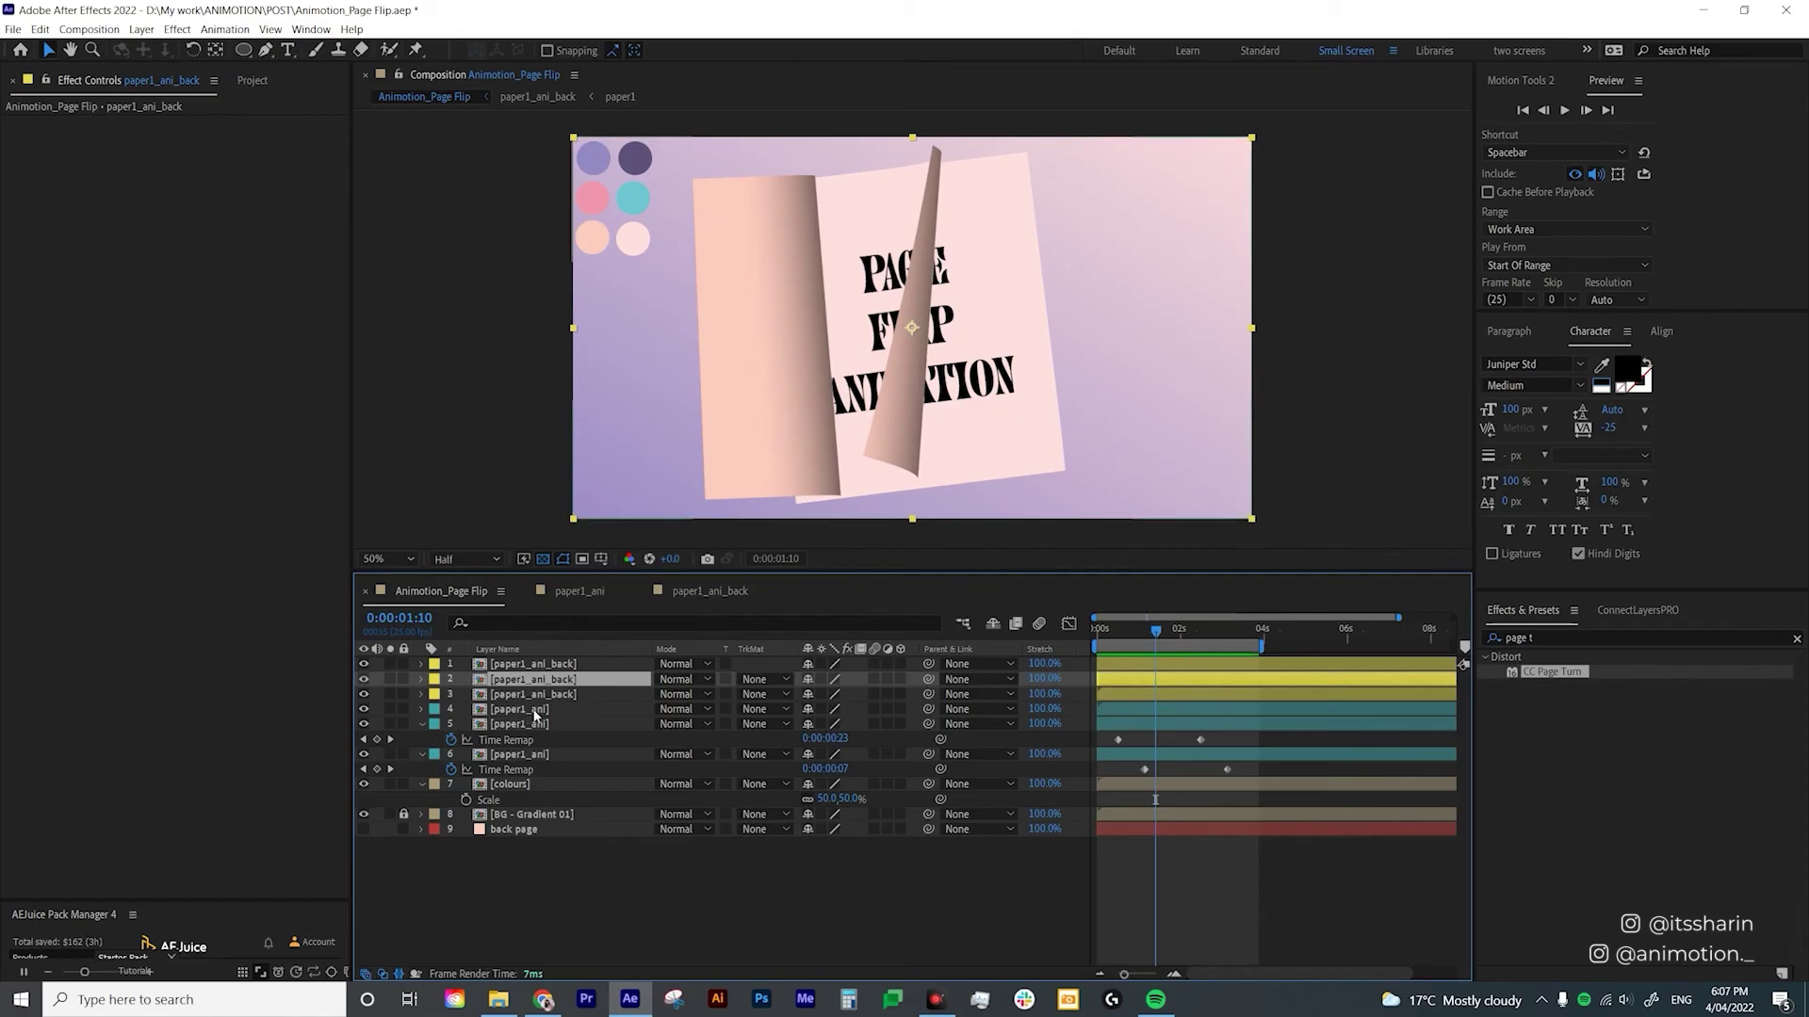
left_click(563, 666)
left_click(563, 694)
left_click(563, 664, "shift")
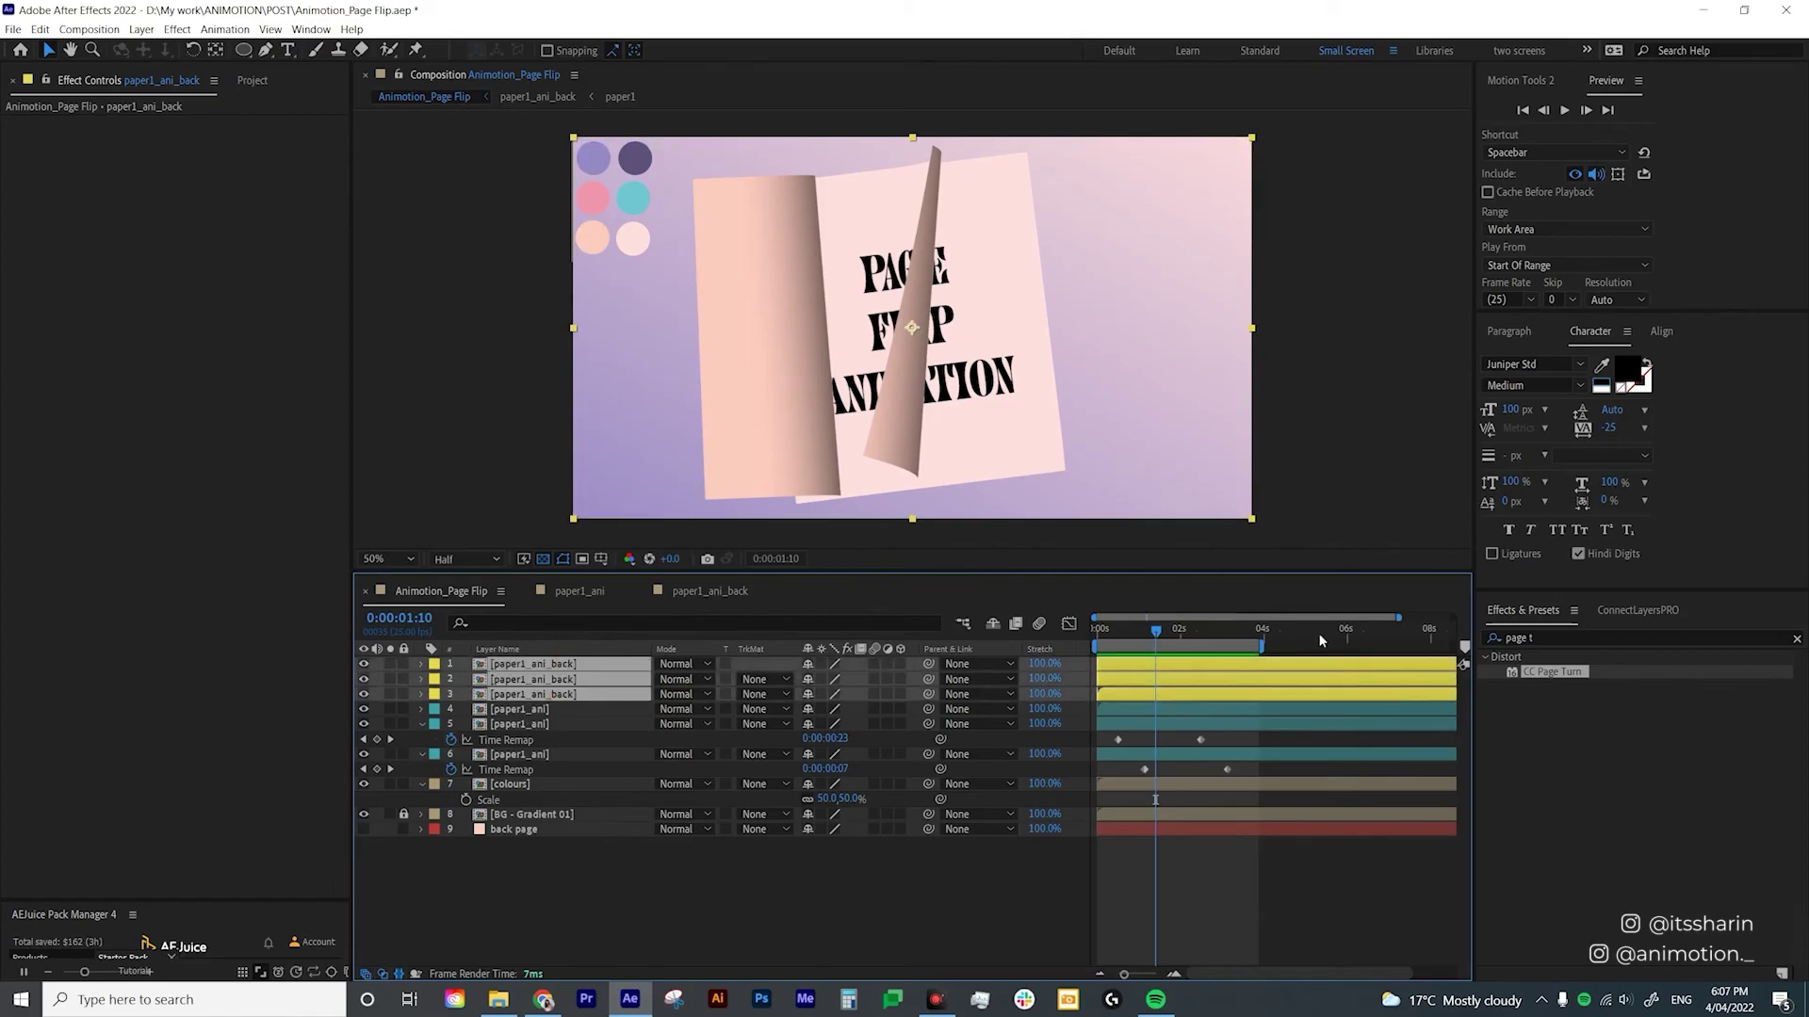
left_click(524, 861)
Reveal the source composition of the second paper1_ani layer in the project and duplicate it twice.
left_click(529, 726)
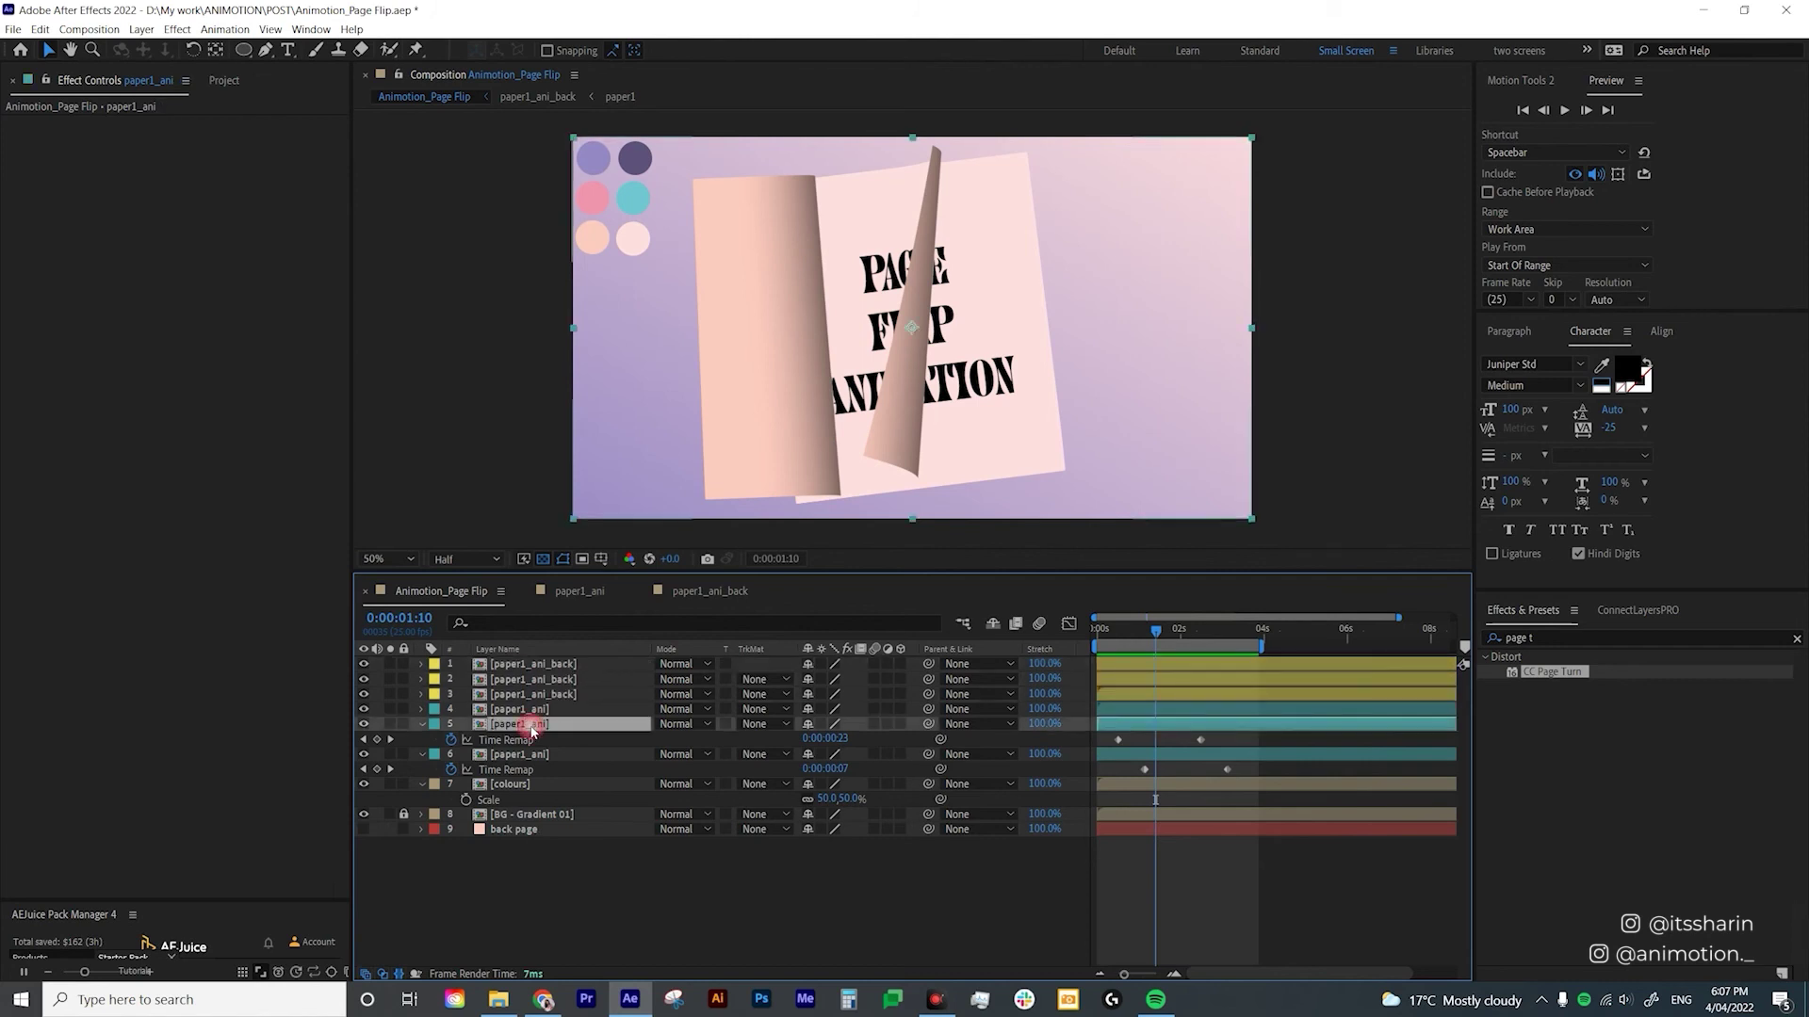
left_click(523, 755)
left_click(541, 725)
right_click(541, 727)
mouse_move(653, 588)
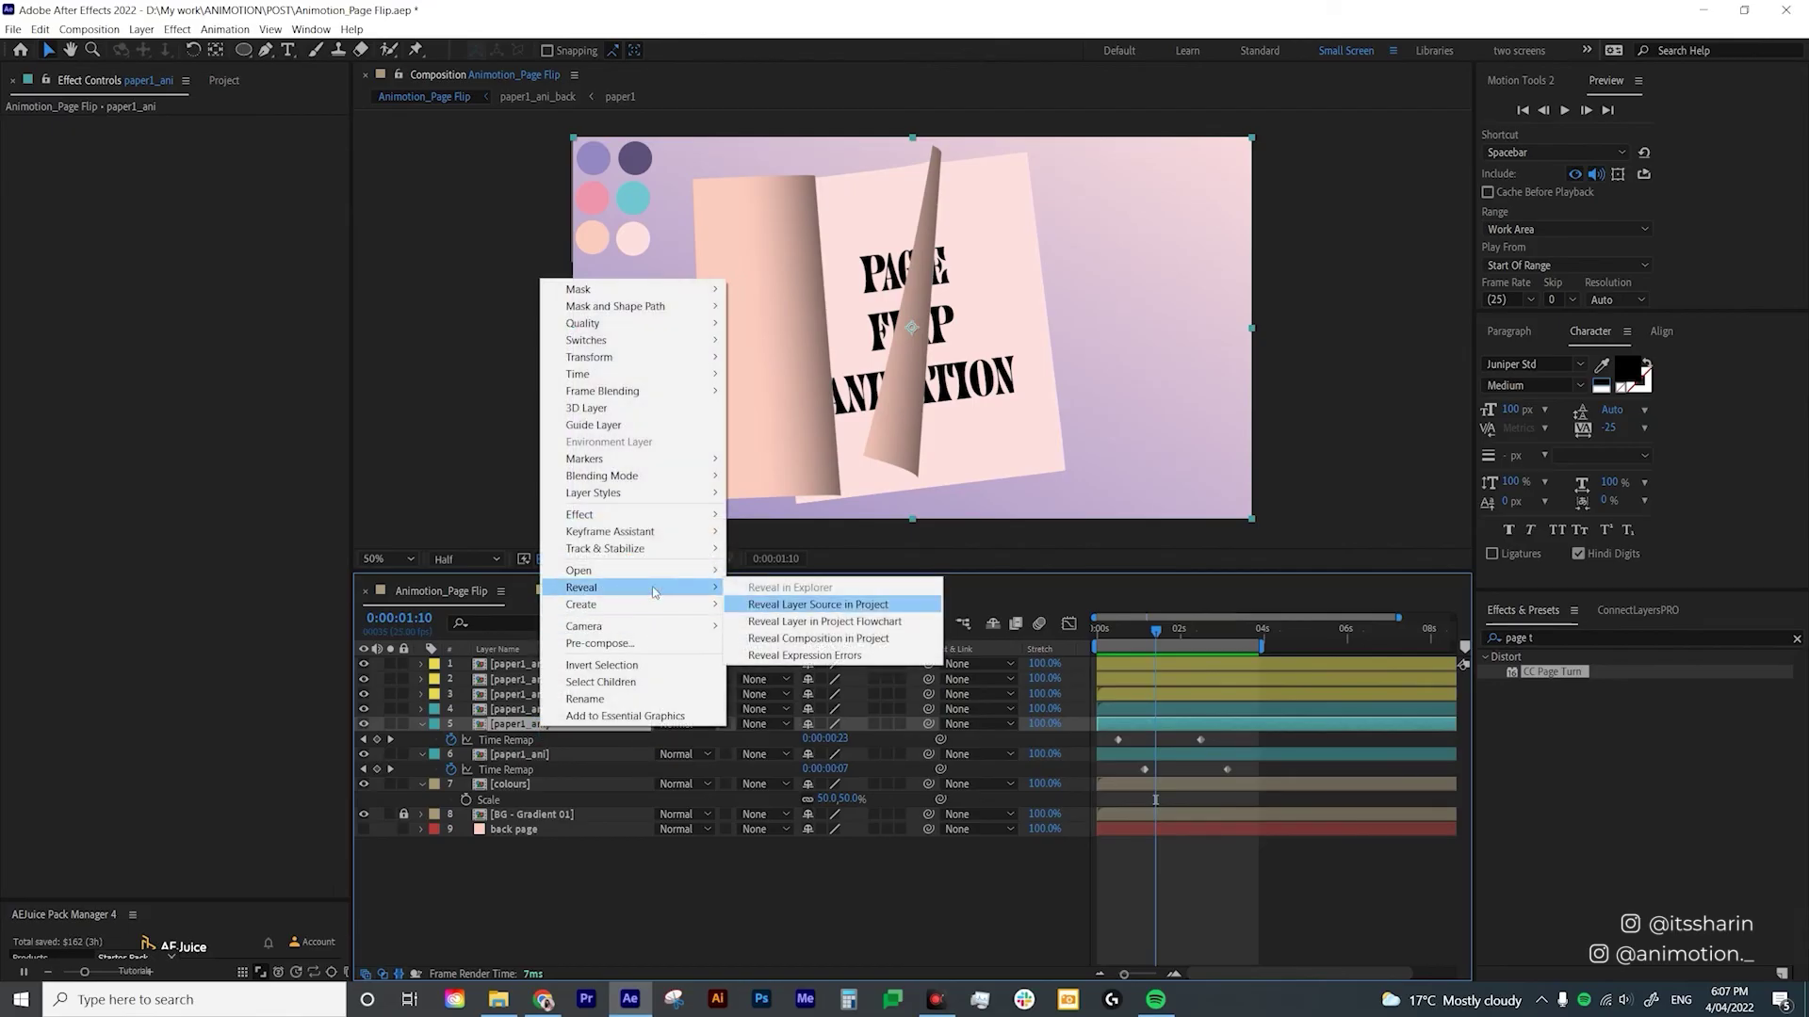
left_click(793, 605)
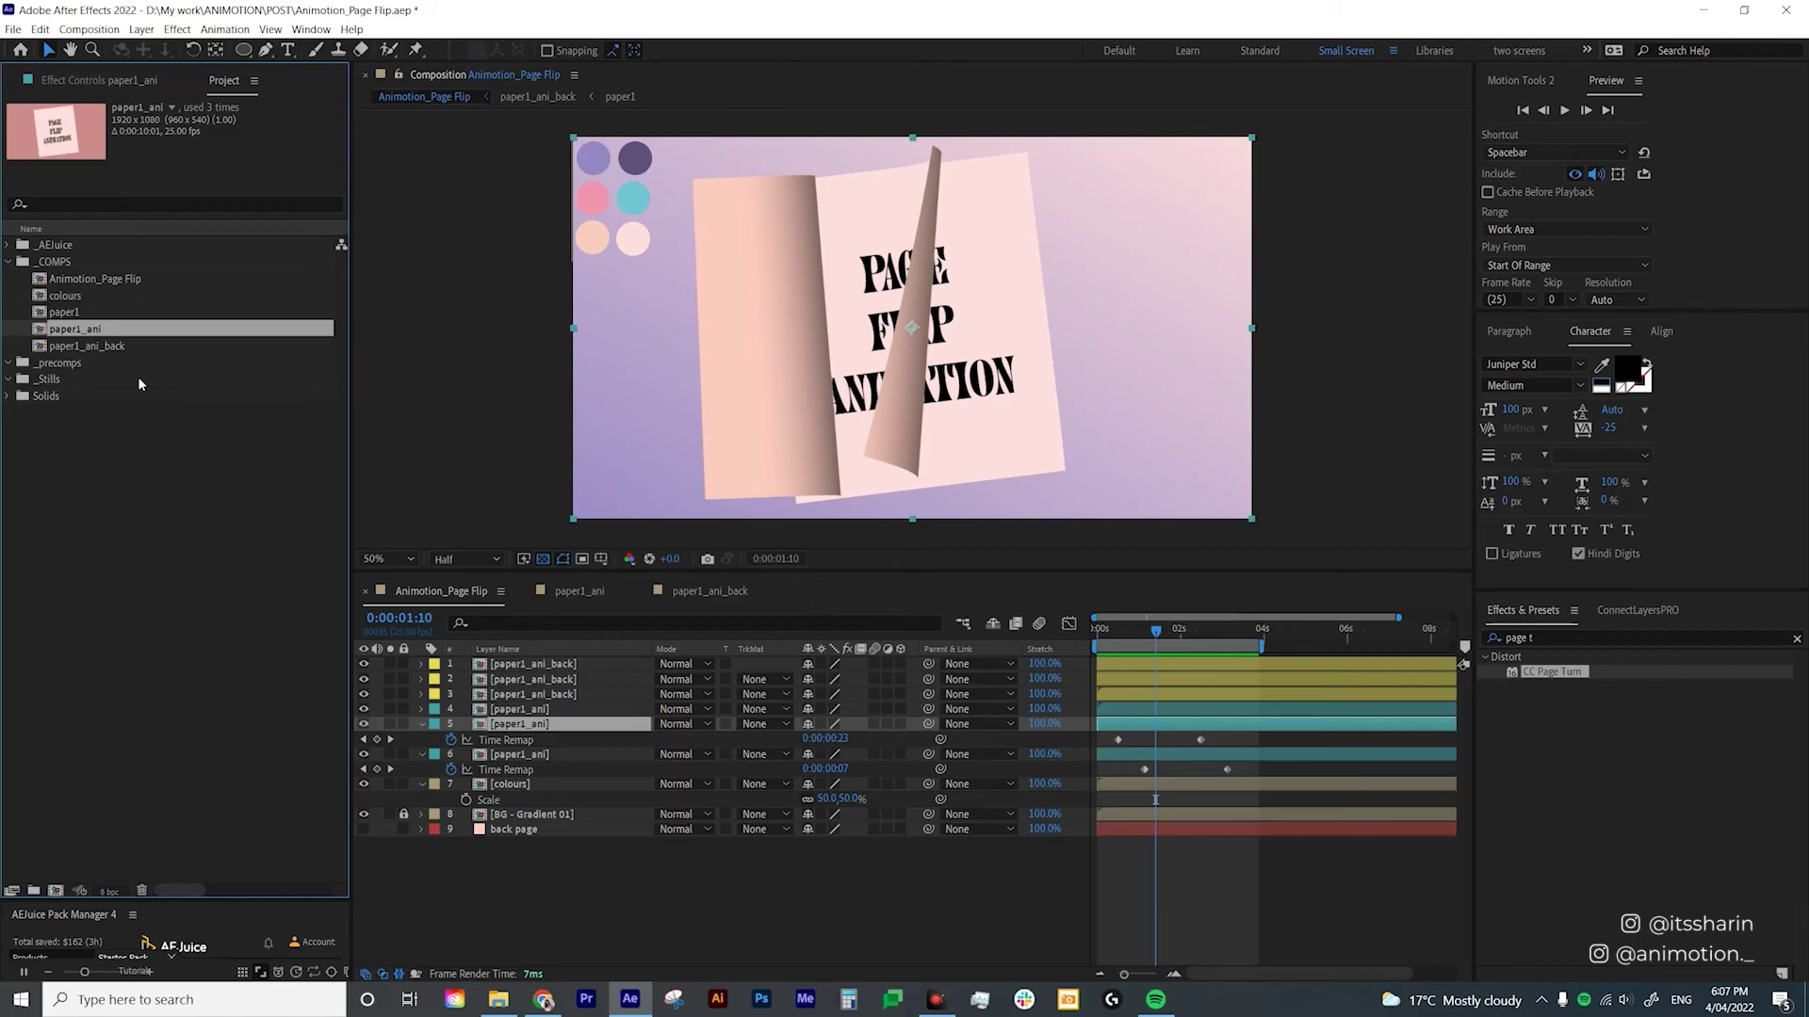
key("ctrl+d")
key("ctrl+d")
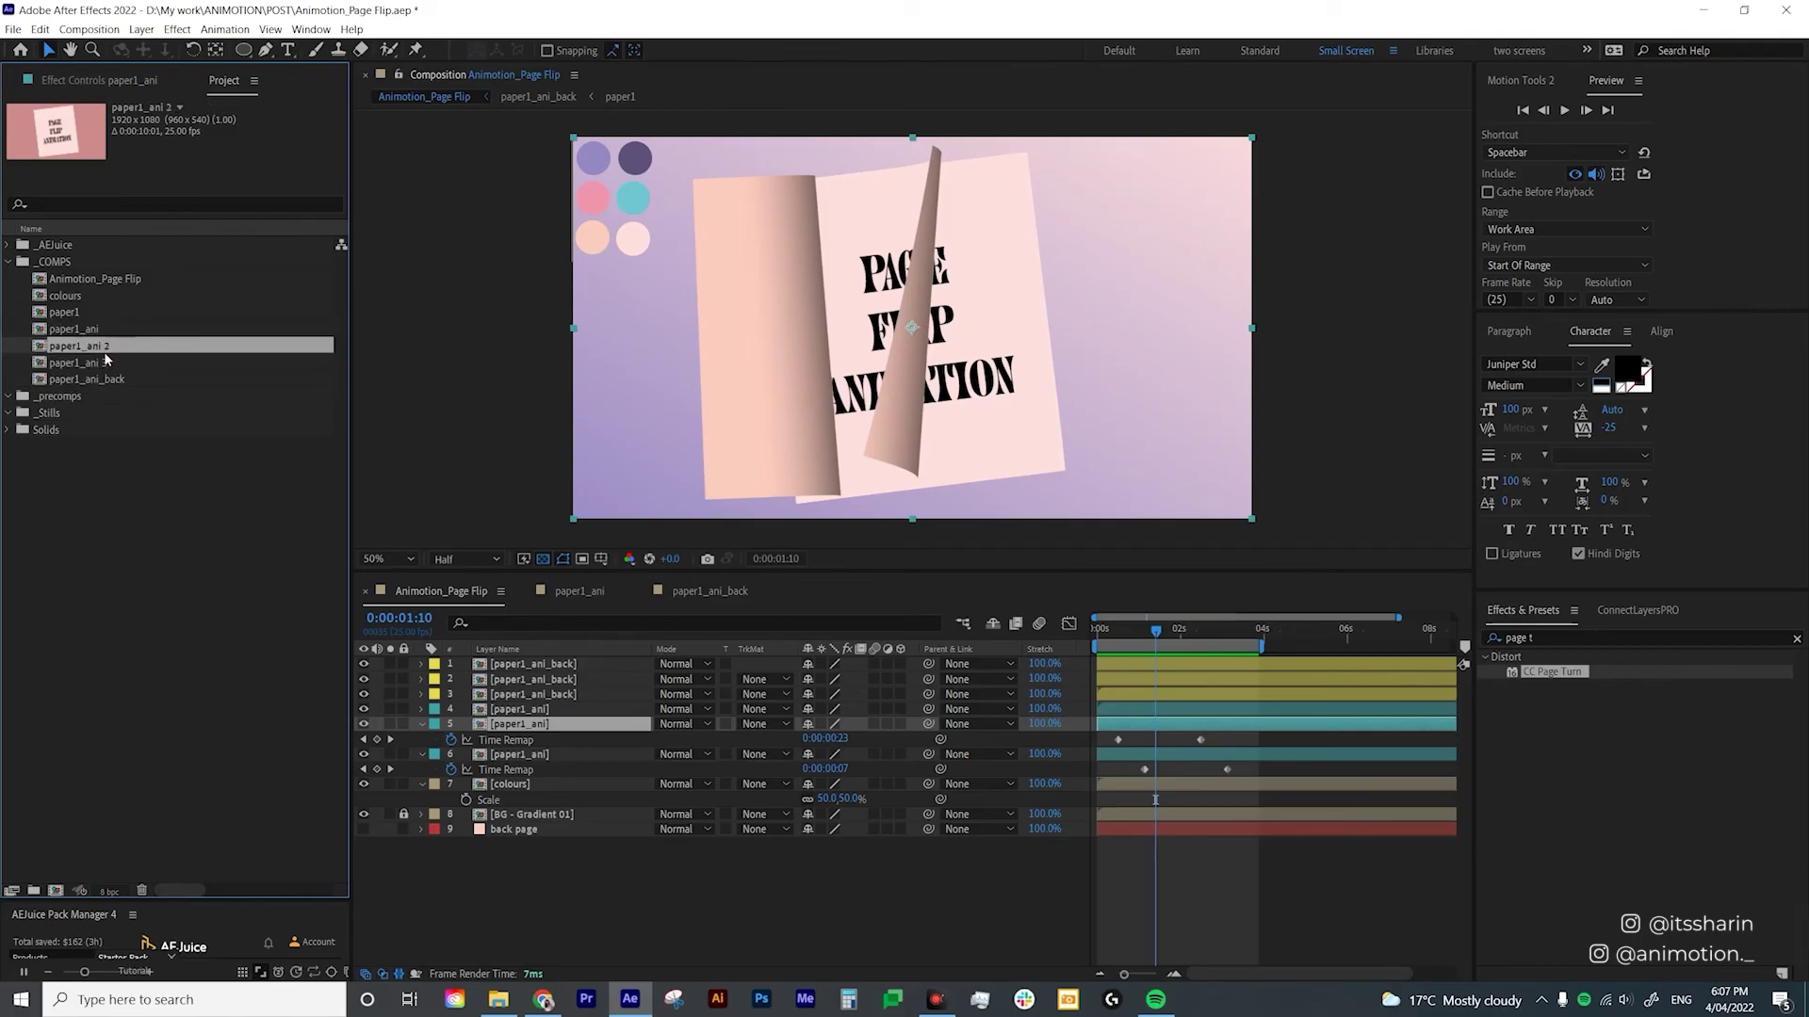
Rename the two paper1_ani copies in the project as paper2_ani and paper3_ani.
key("Return")
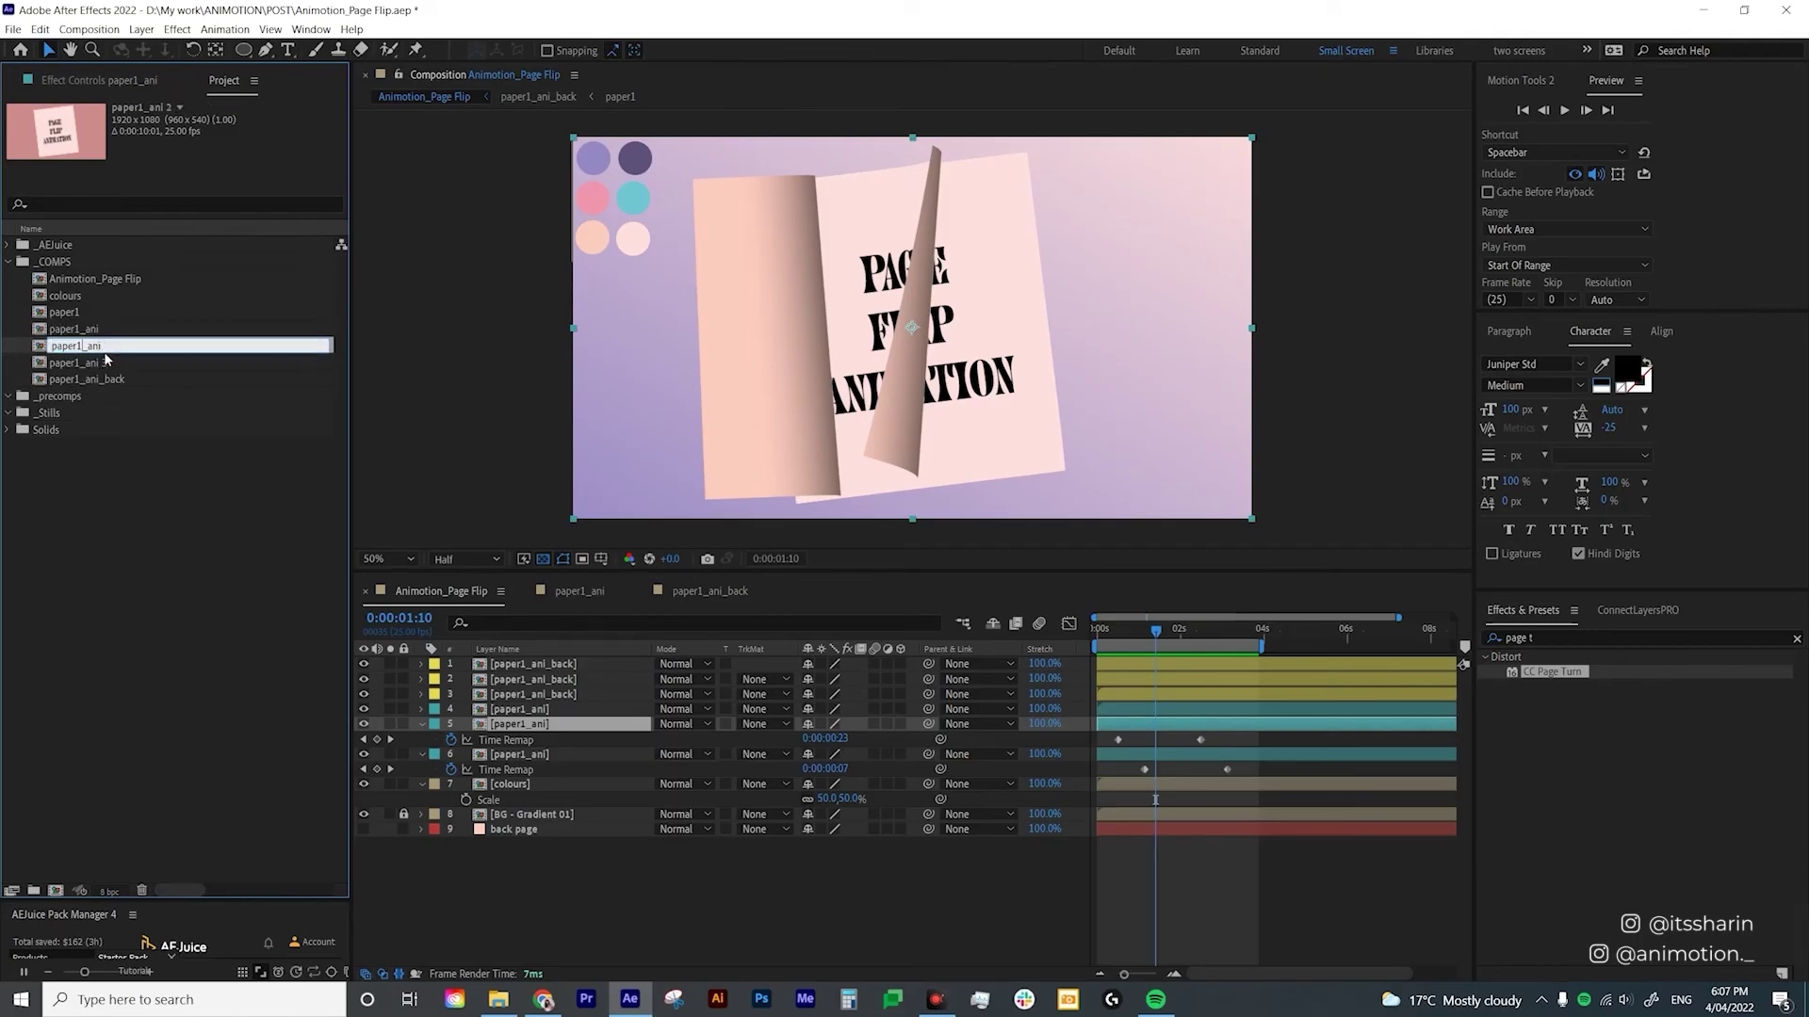
key("BackSpace")
type("2")
key("Return")
left_click(105, 354)
key("Return")
key("BackSpace")
type("3")
key("Return")
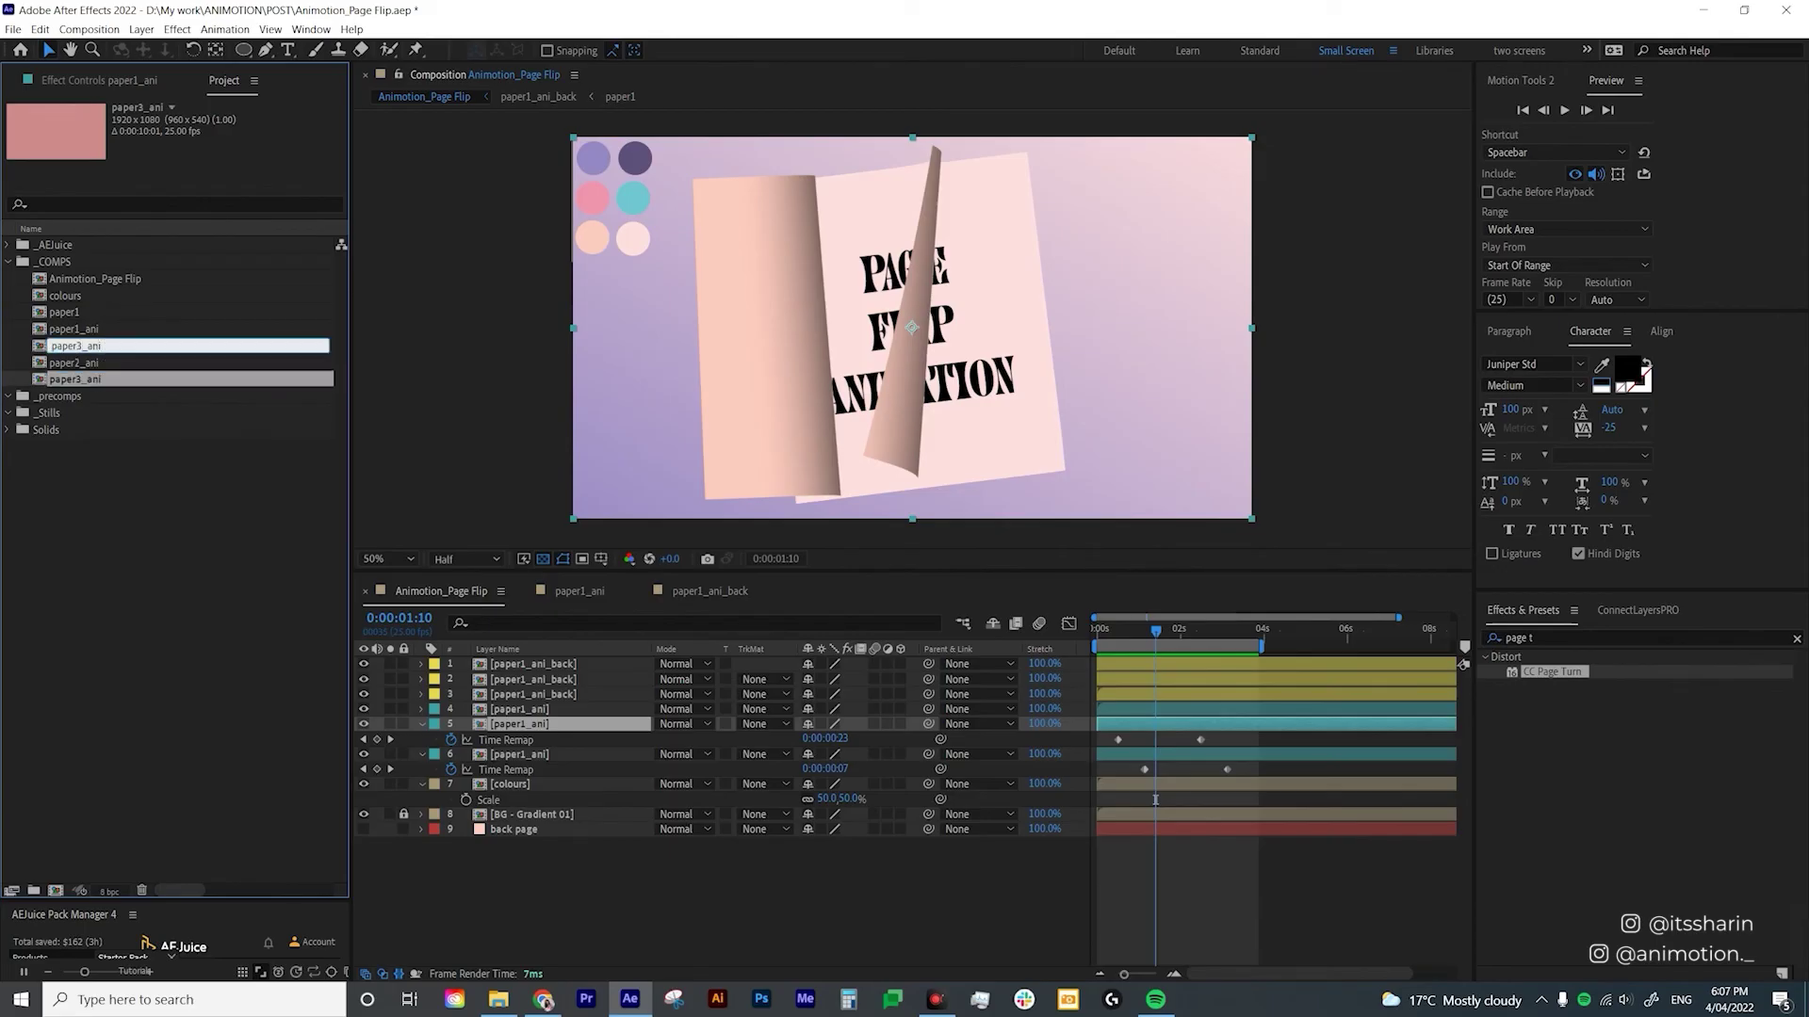
In Animotion_Page Flip, replace the source of layer 5 with paper2_ani and of layer 6 with paper3_ani.
left_click(532, 727)
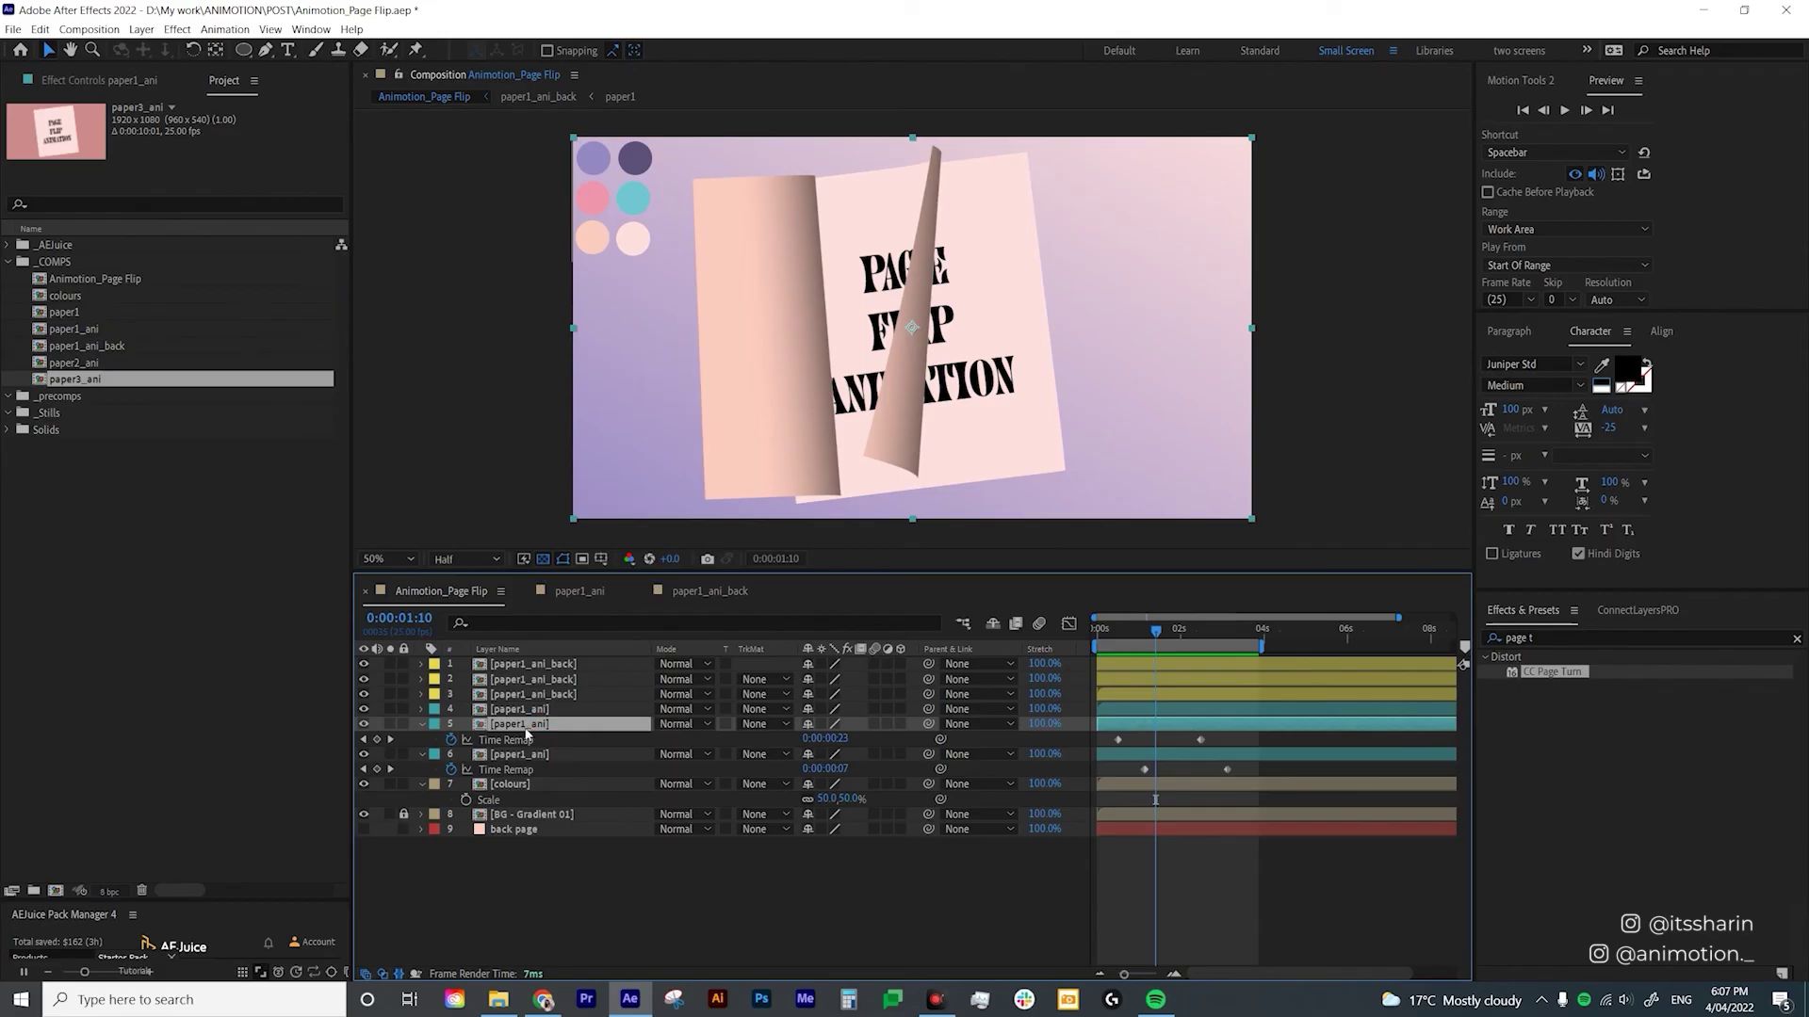
left_click(83, 364)
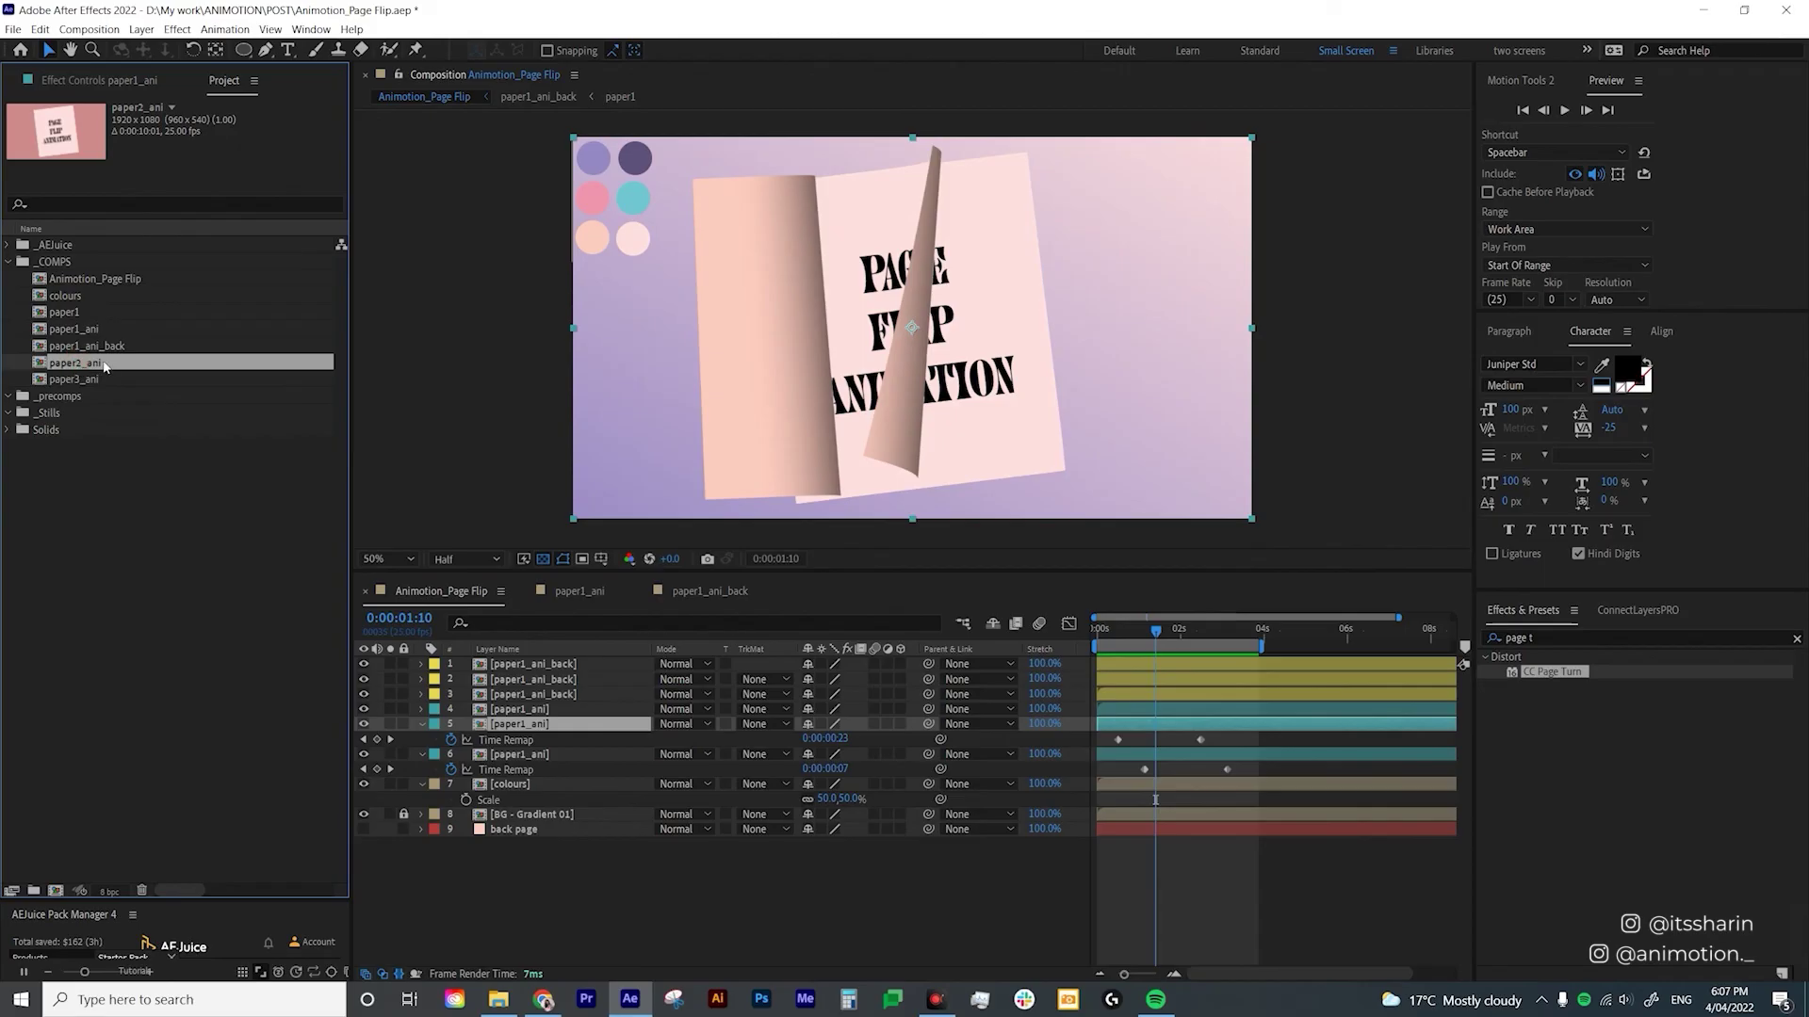
left_click_drag(97, 368, 556, 731)
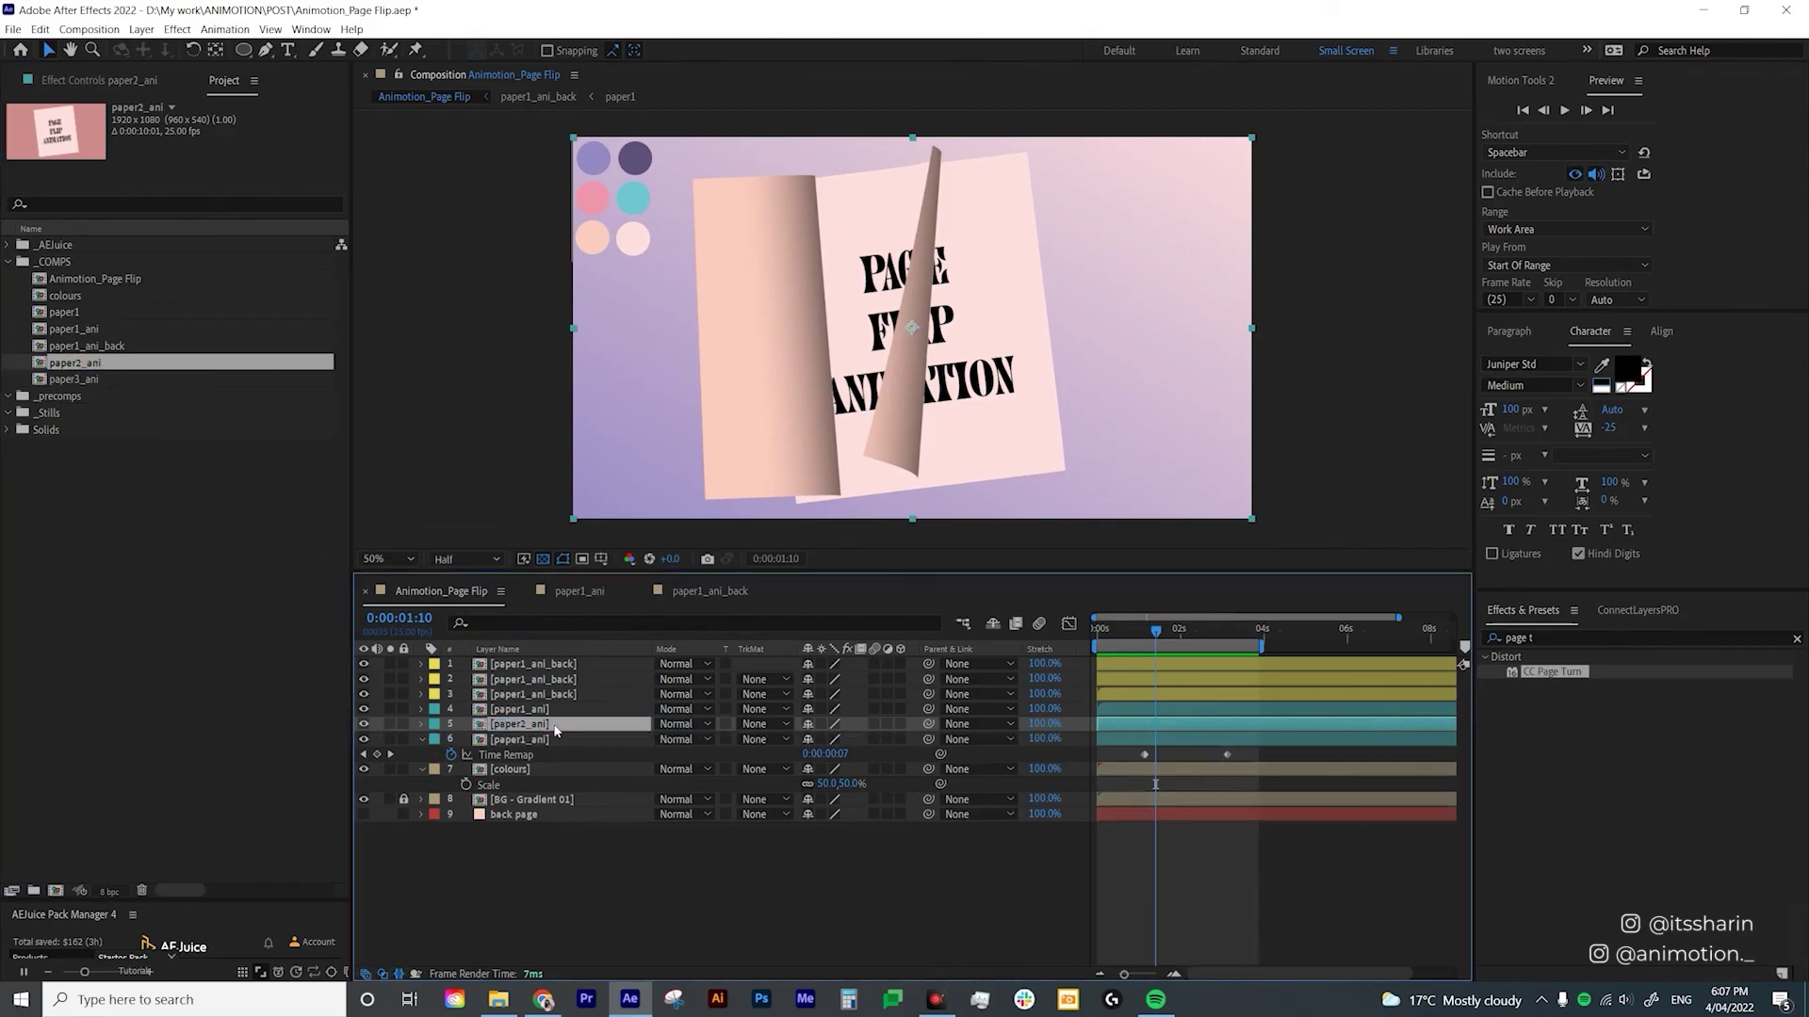
left_click(516, 741)
left_click_drag(73, 377, 565, 749)
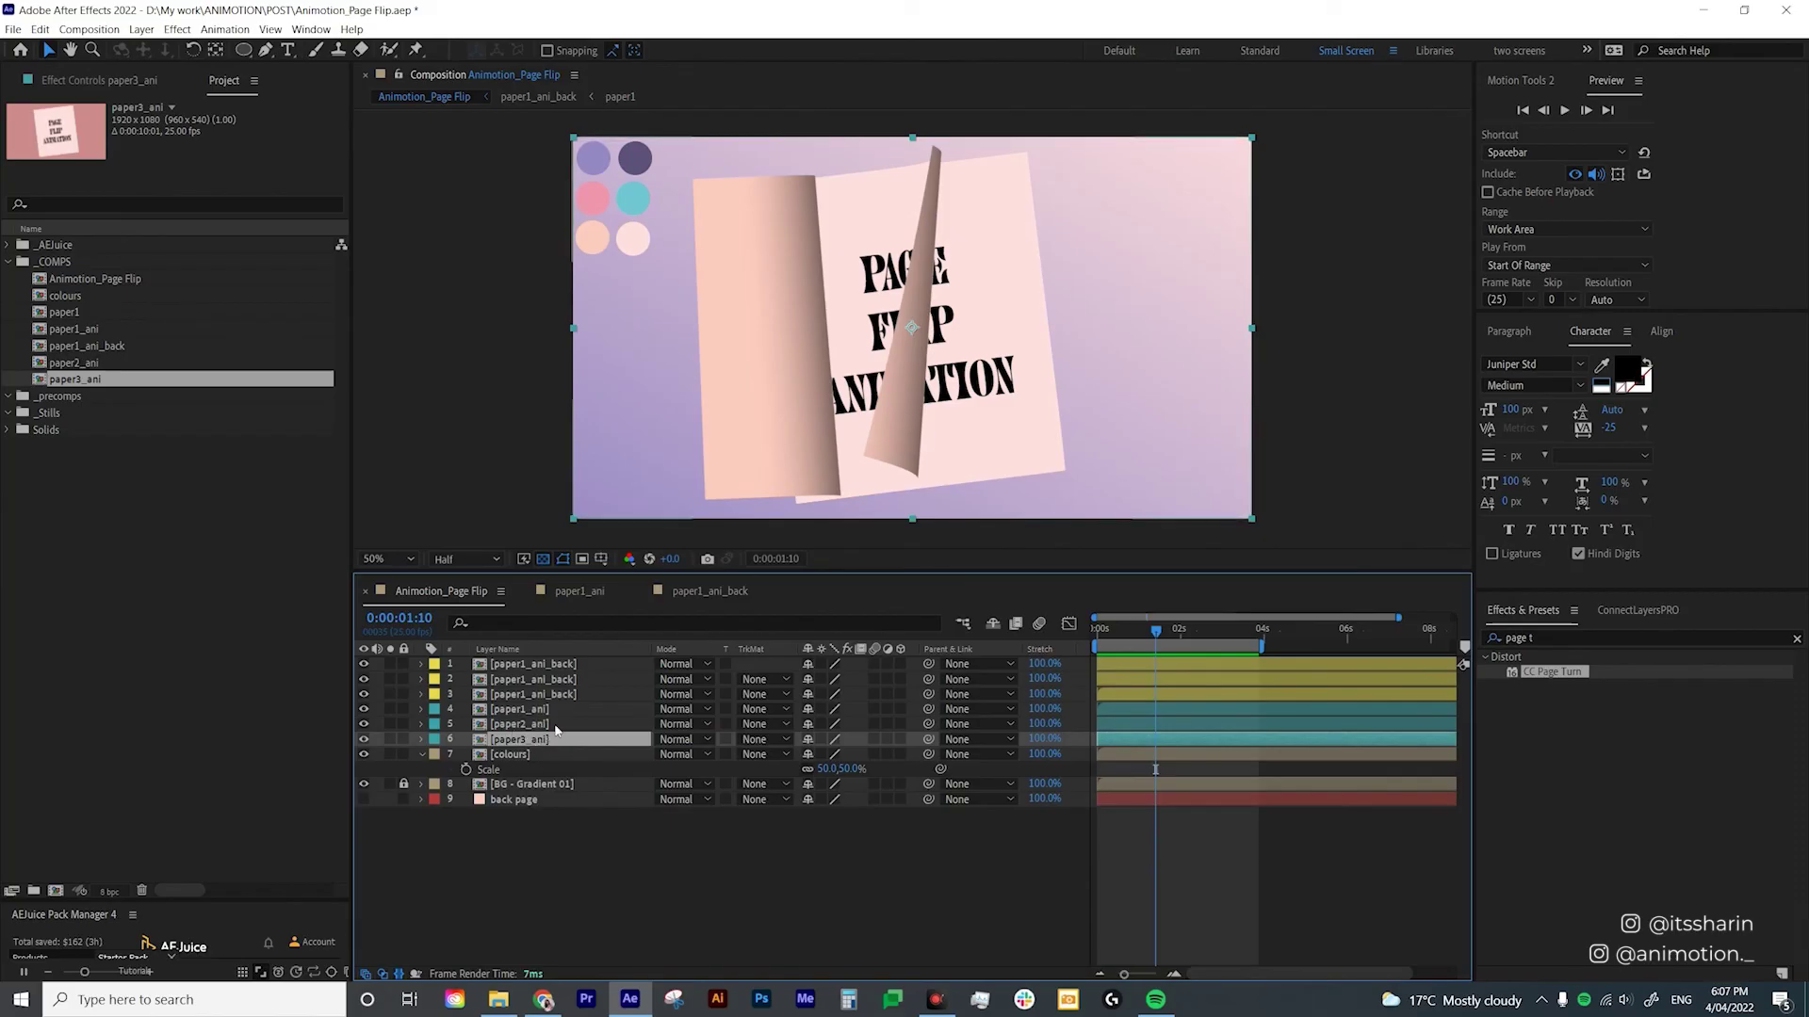
Open paper2_ani, reveal the source of its paper1 layer in the project, and duplicate the paper1 composition twice.
double_click(553, 724)
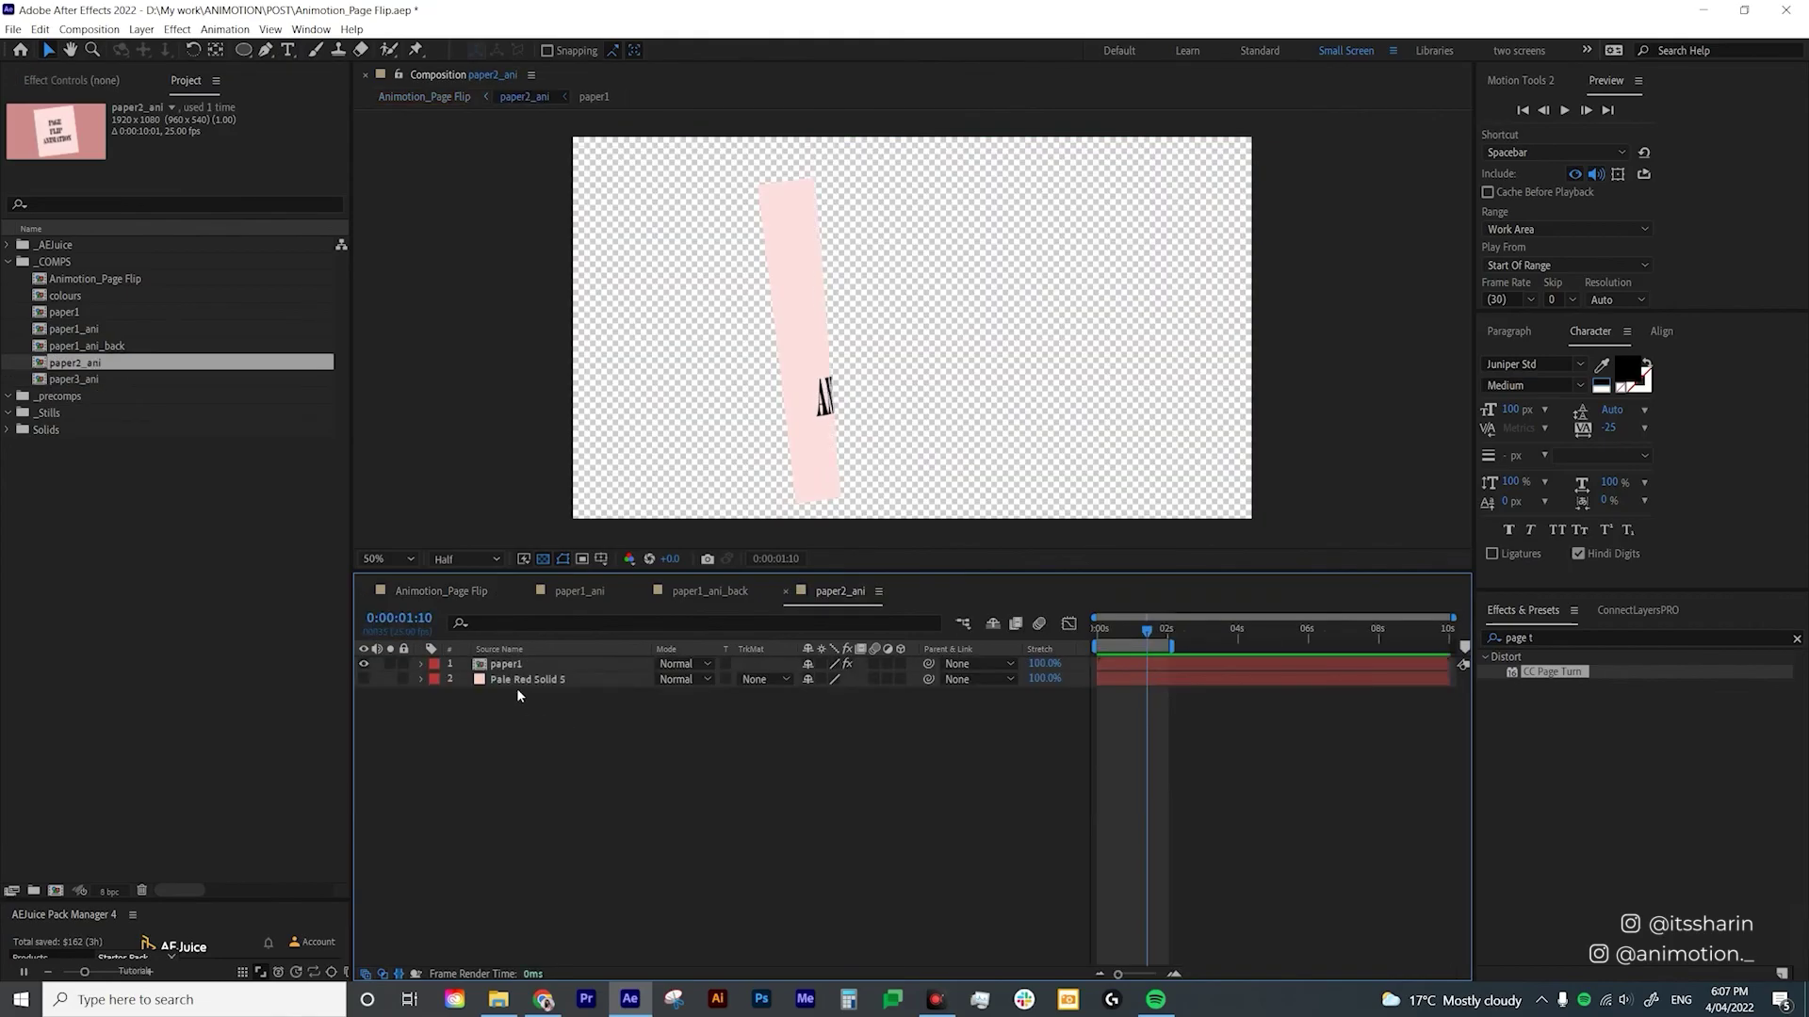
left_click(540, 664)
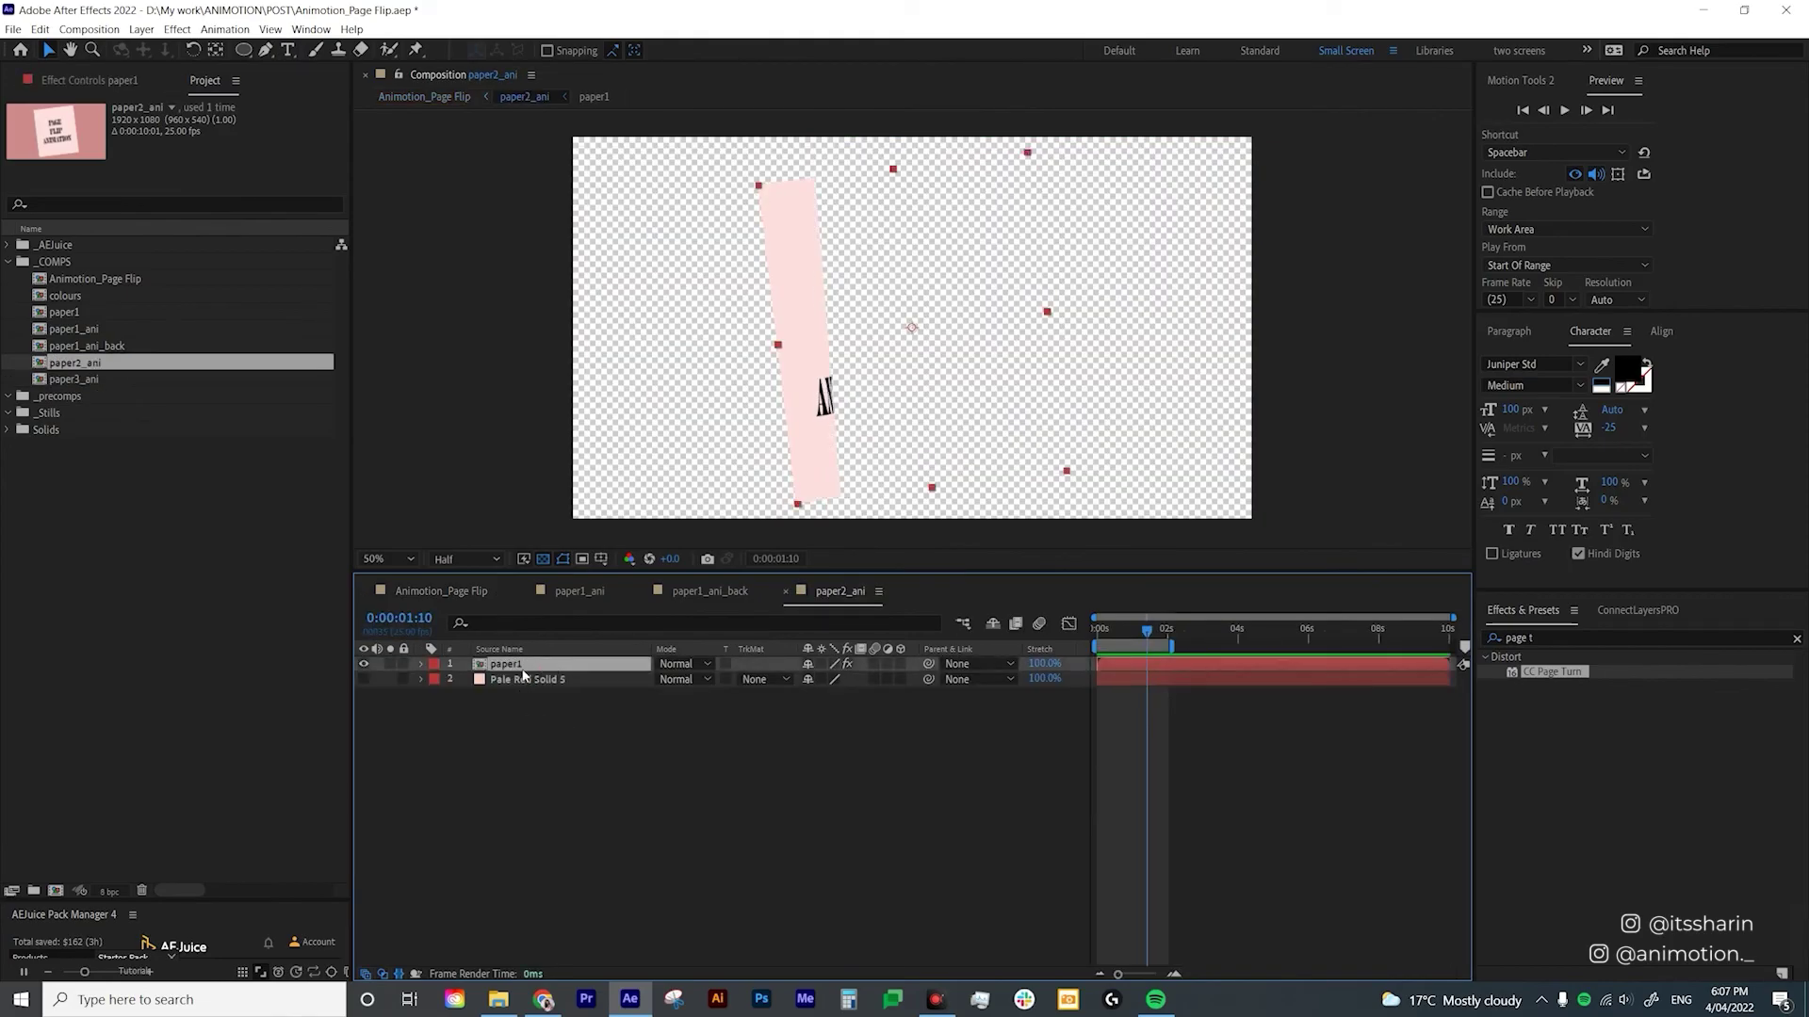
right_click(530, 673)
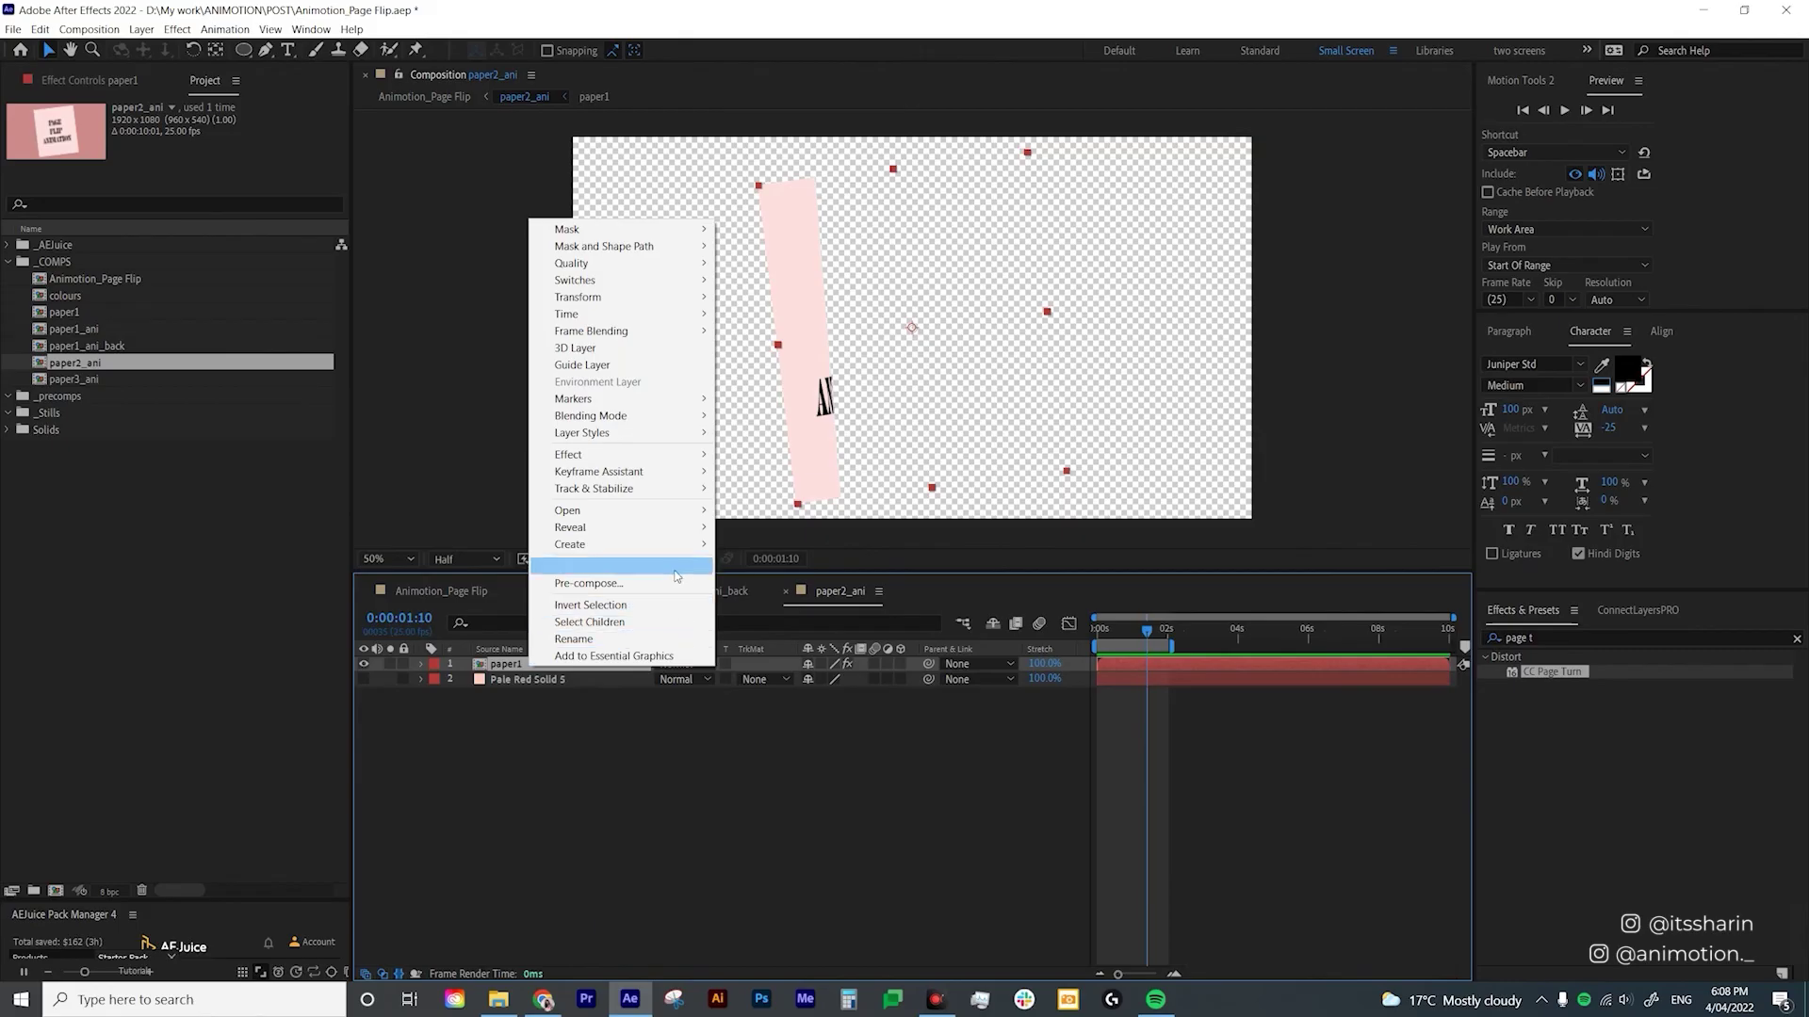
mouse_move(677, 532)
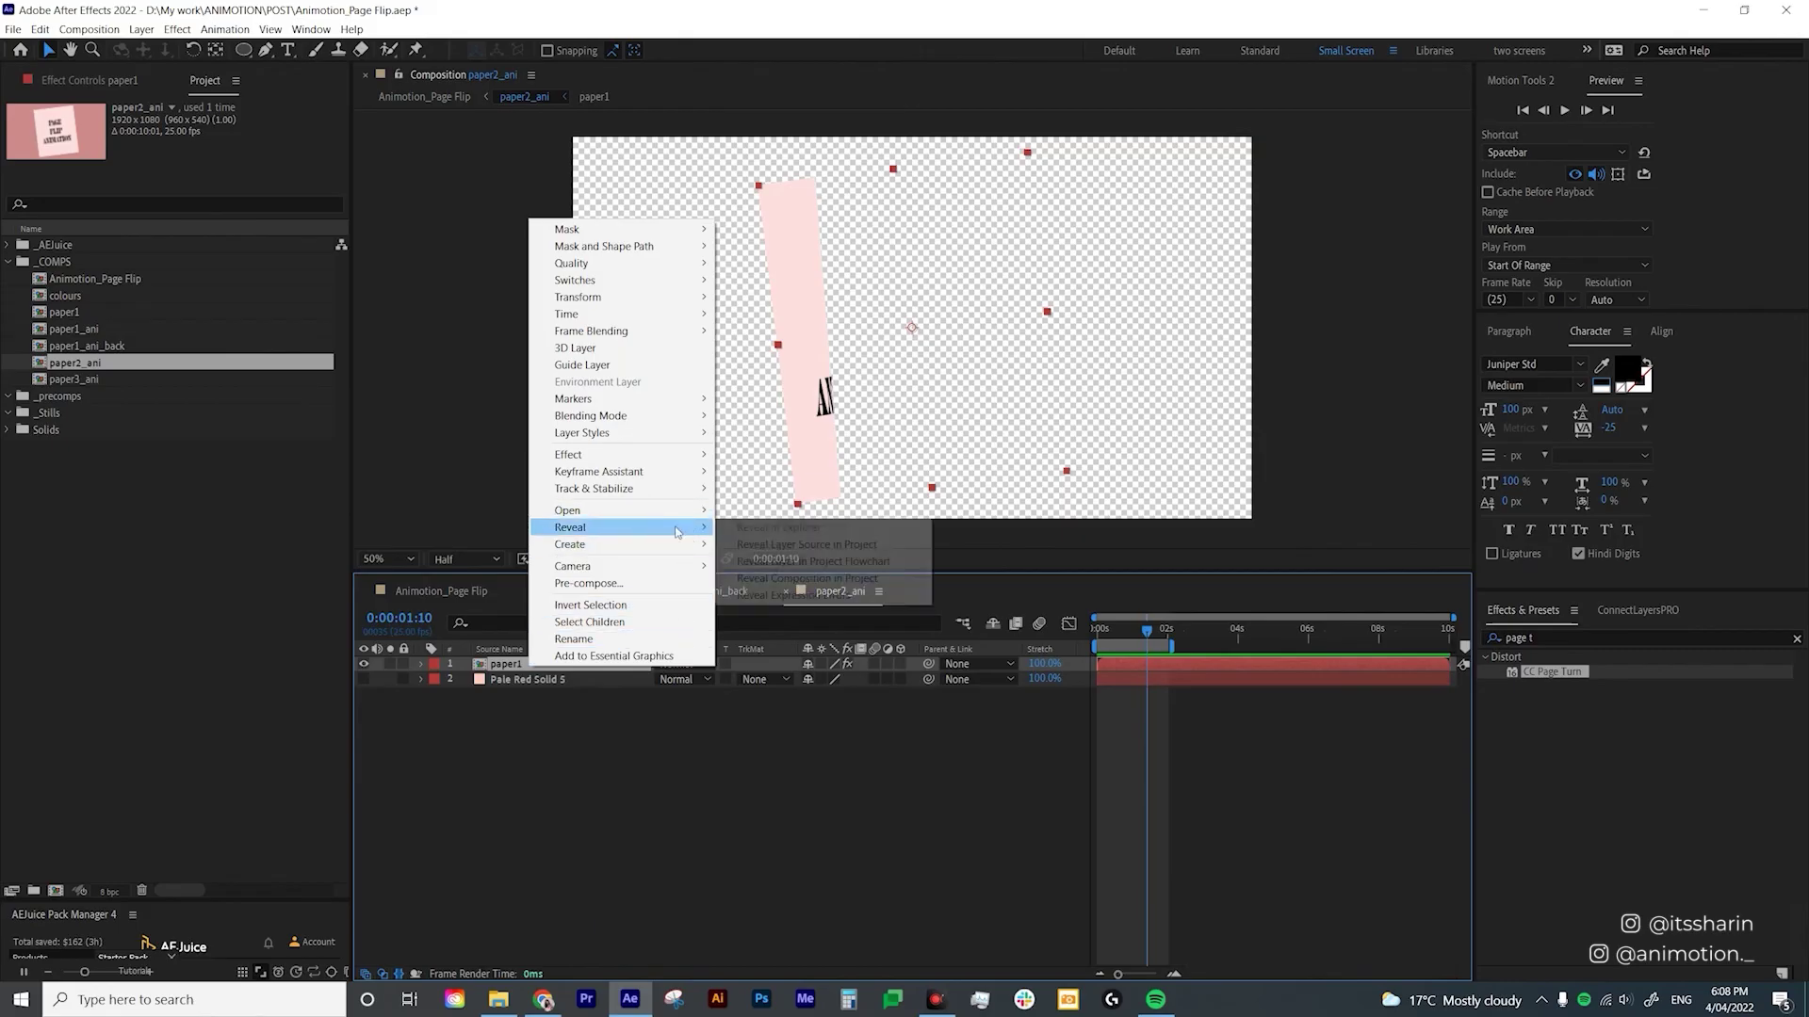
left_click(768, 546)
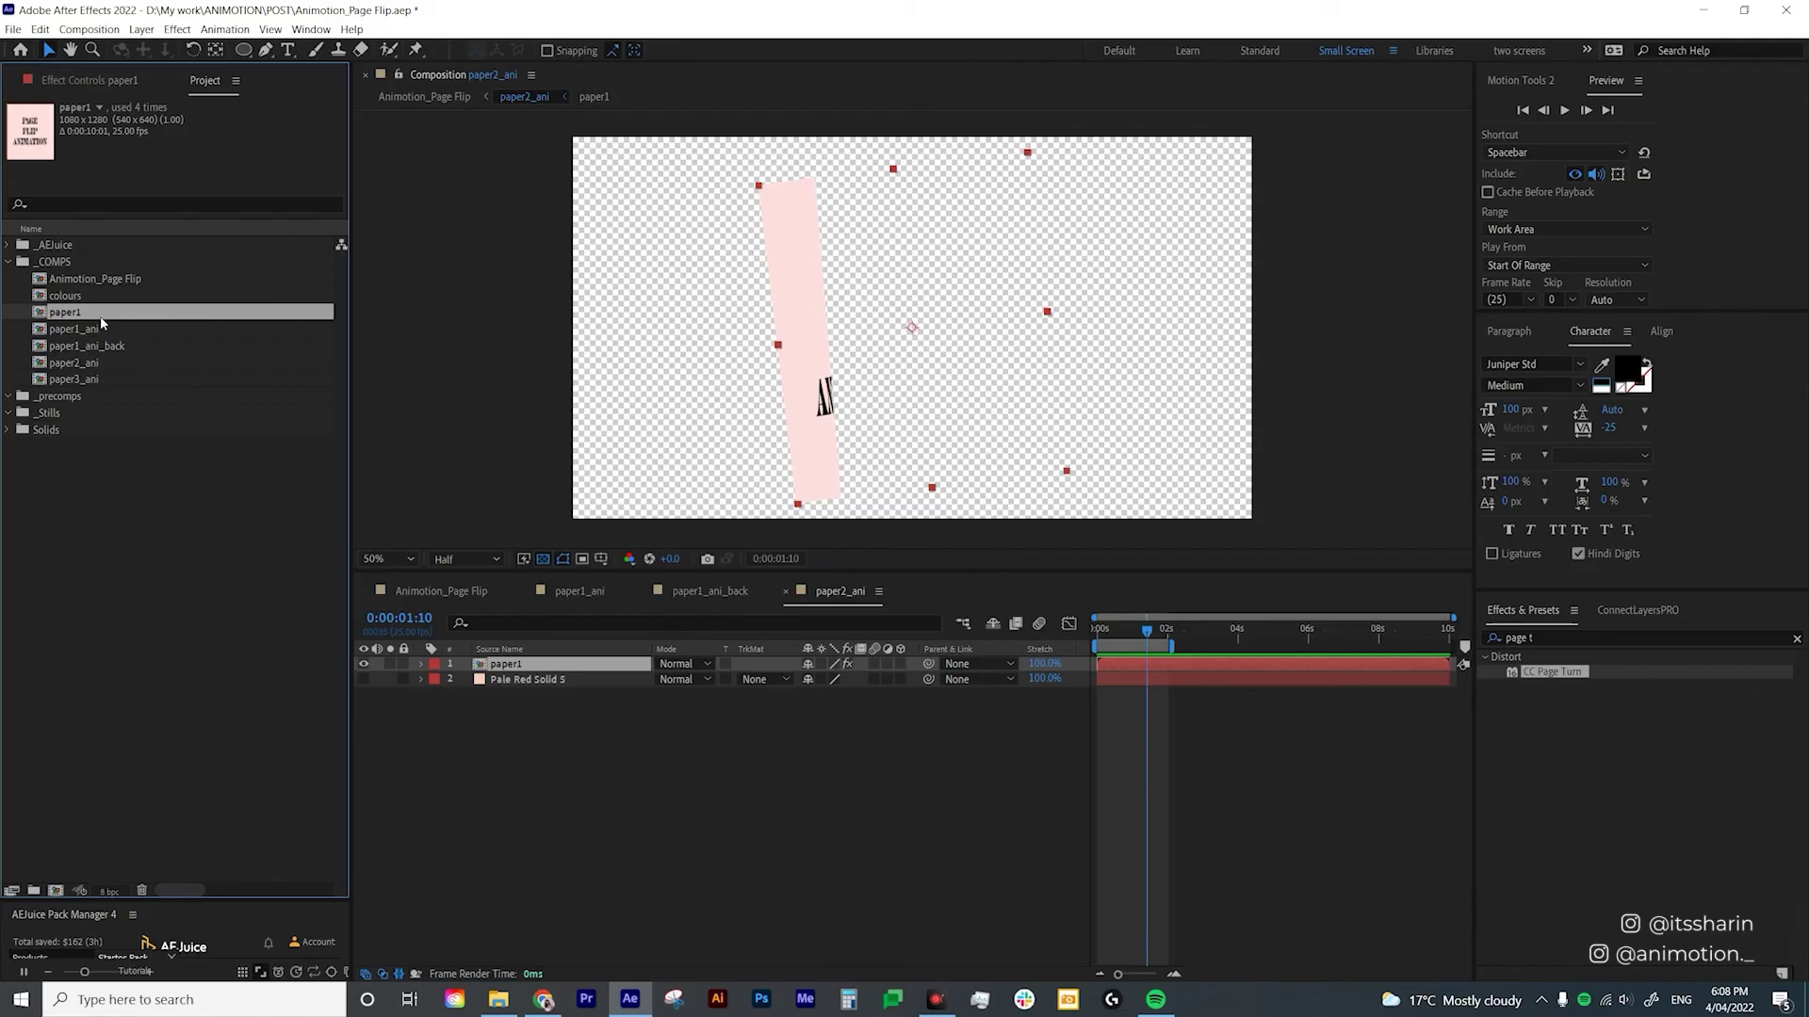
key("ctrl+d")
key("ctrl+d")
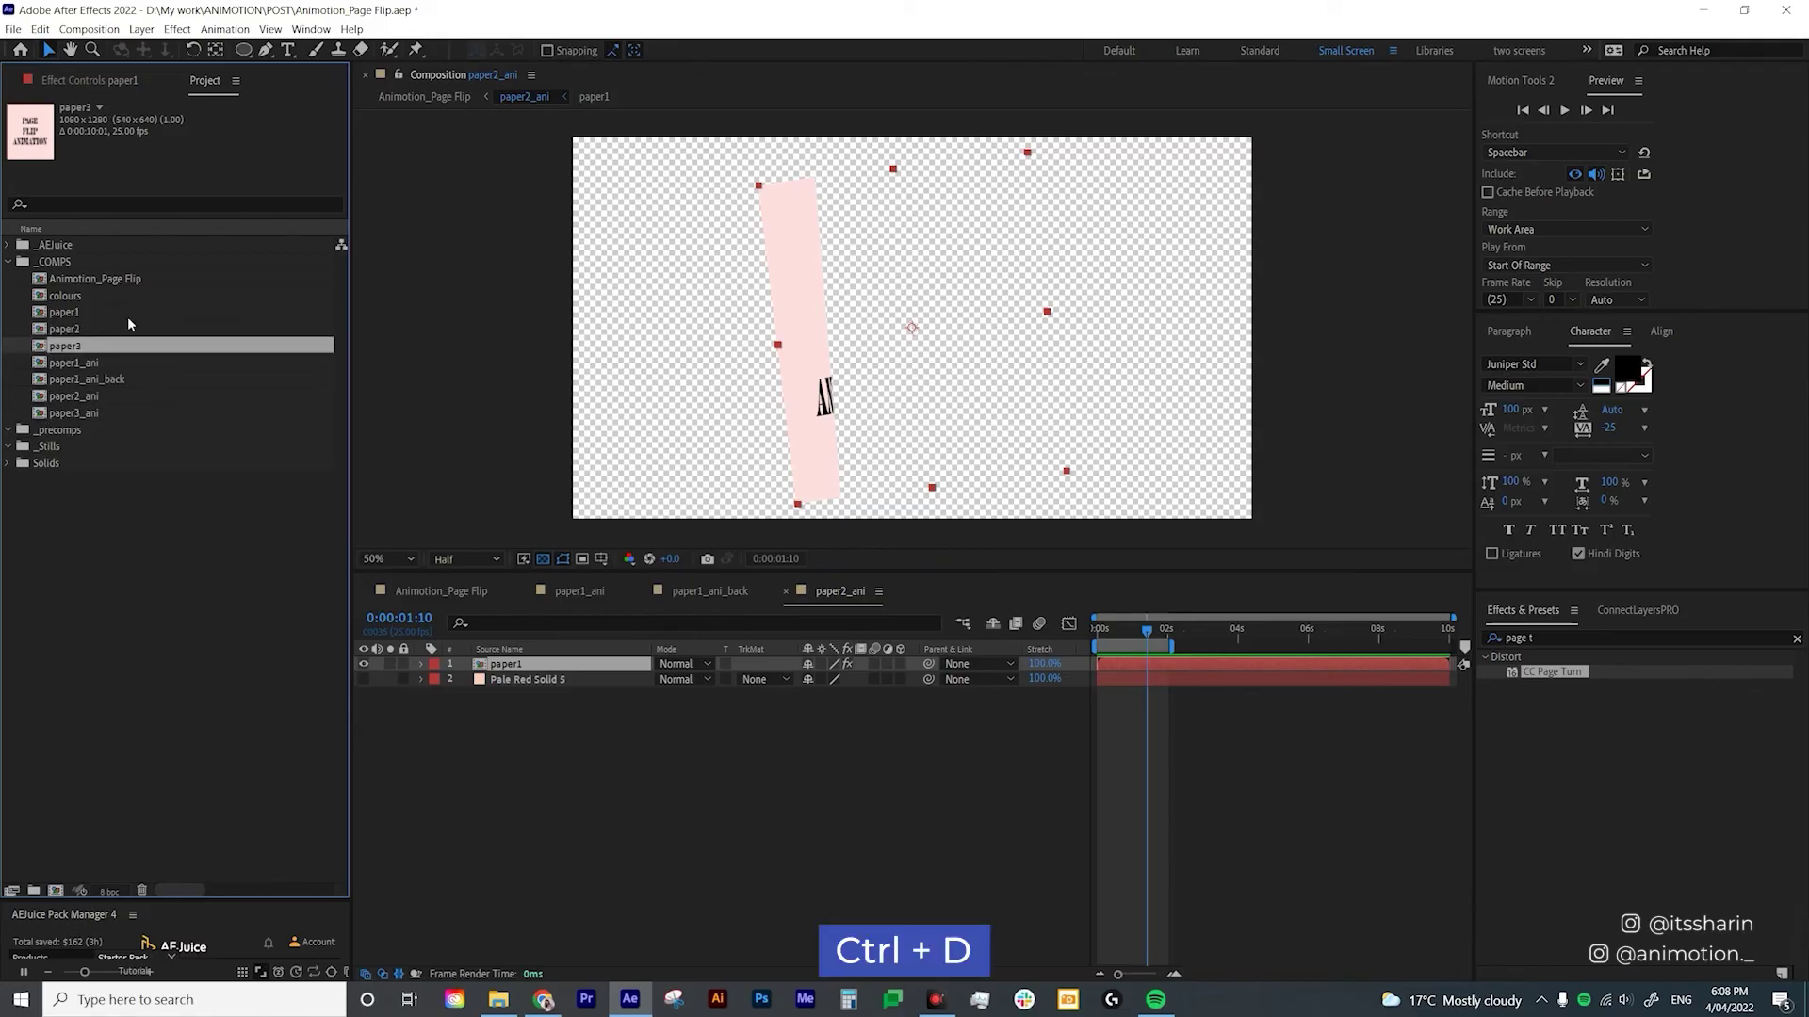
Replace the paper1 layer with paper2 inside paper2_ani, and with paper3 inside paper3_ani.
left_click(65, 330)
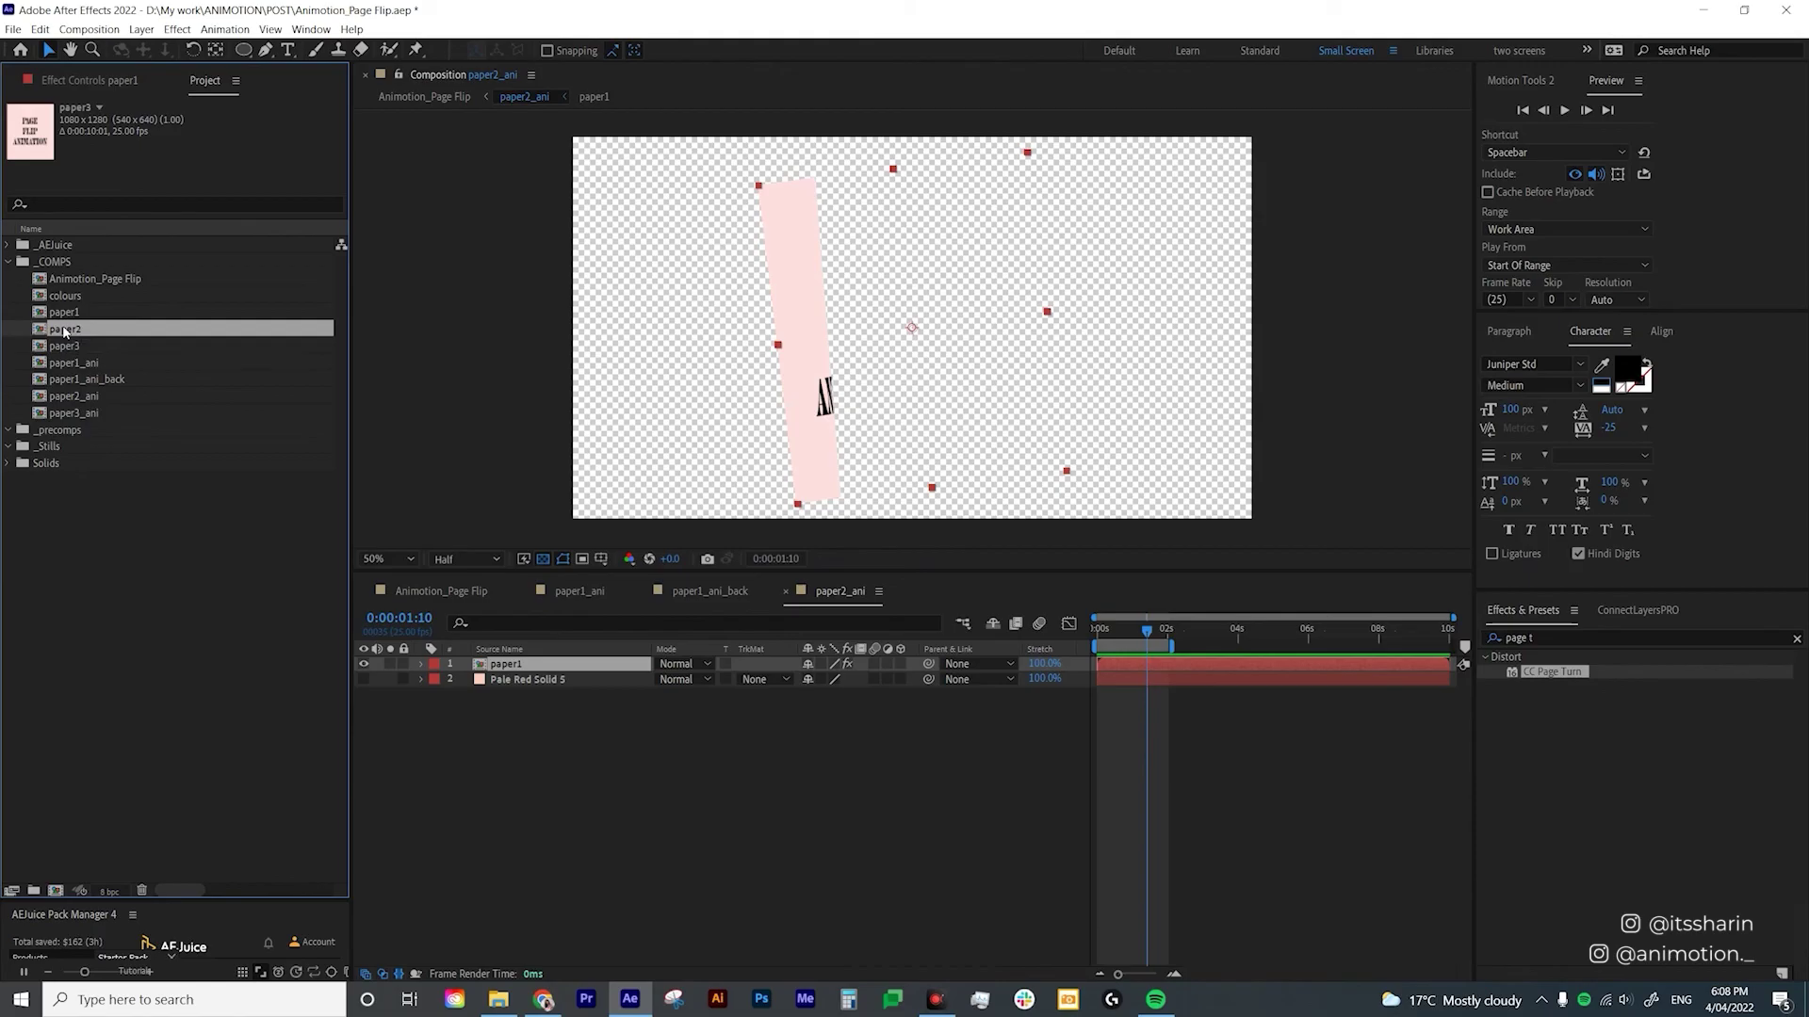
left_click_drag(102, 339, 523, 665)
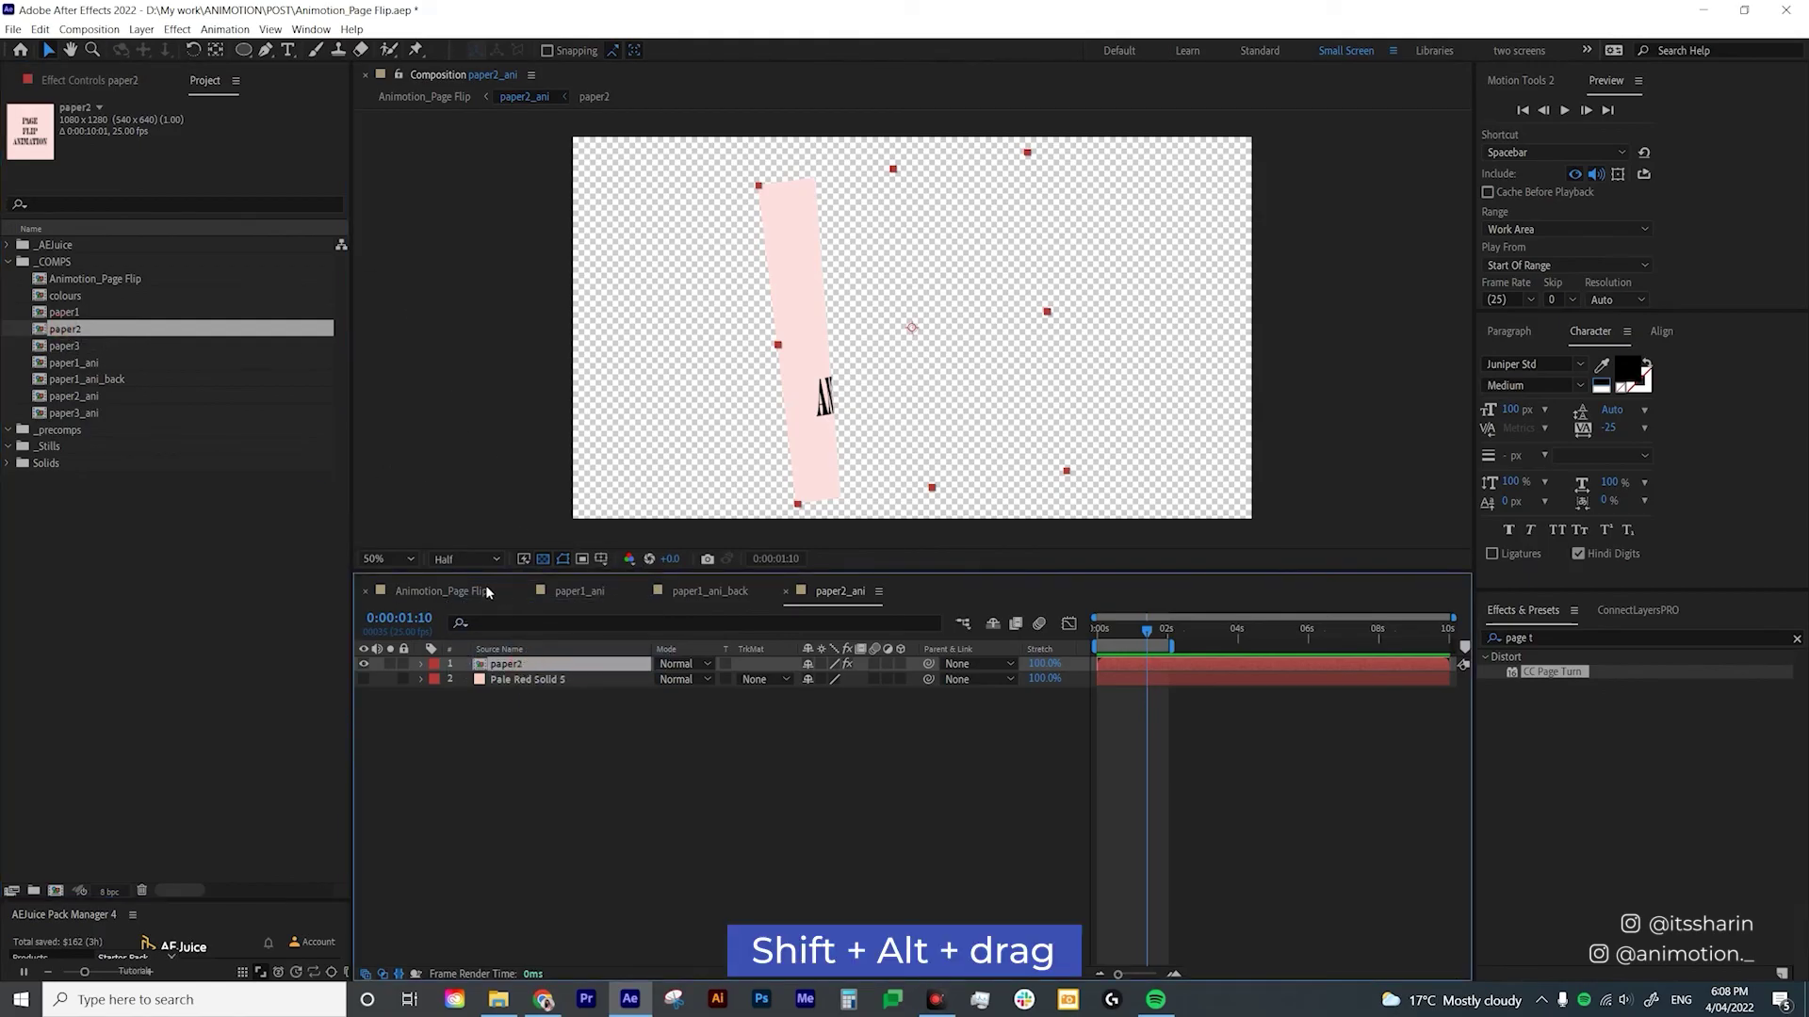
left_click(443, 592)
double_click(555, 737)
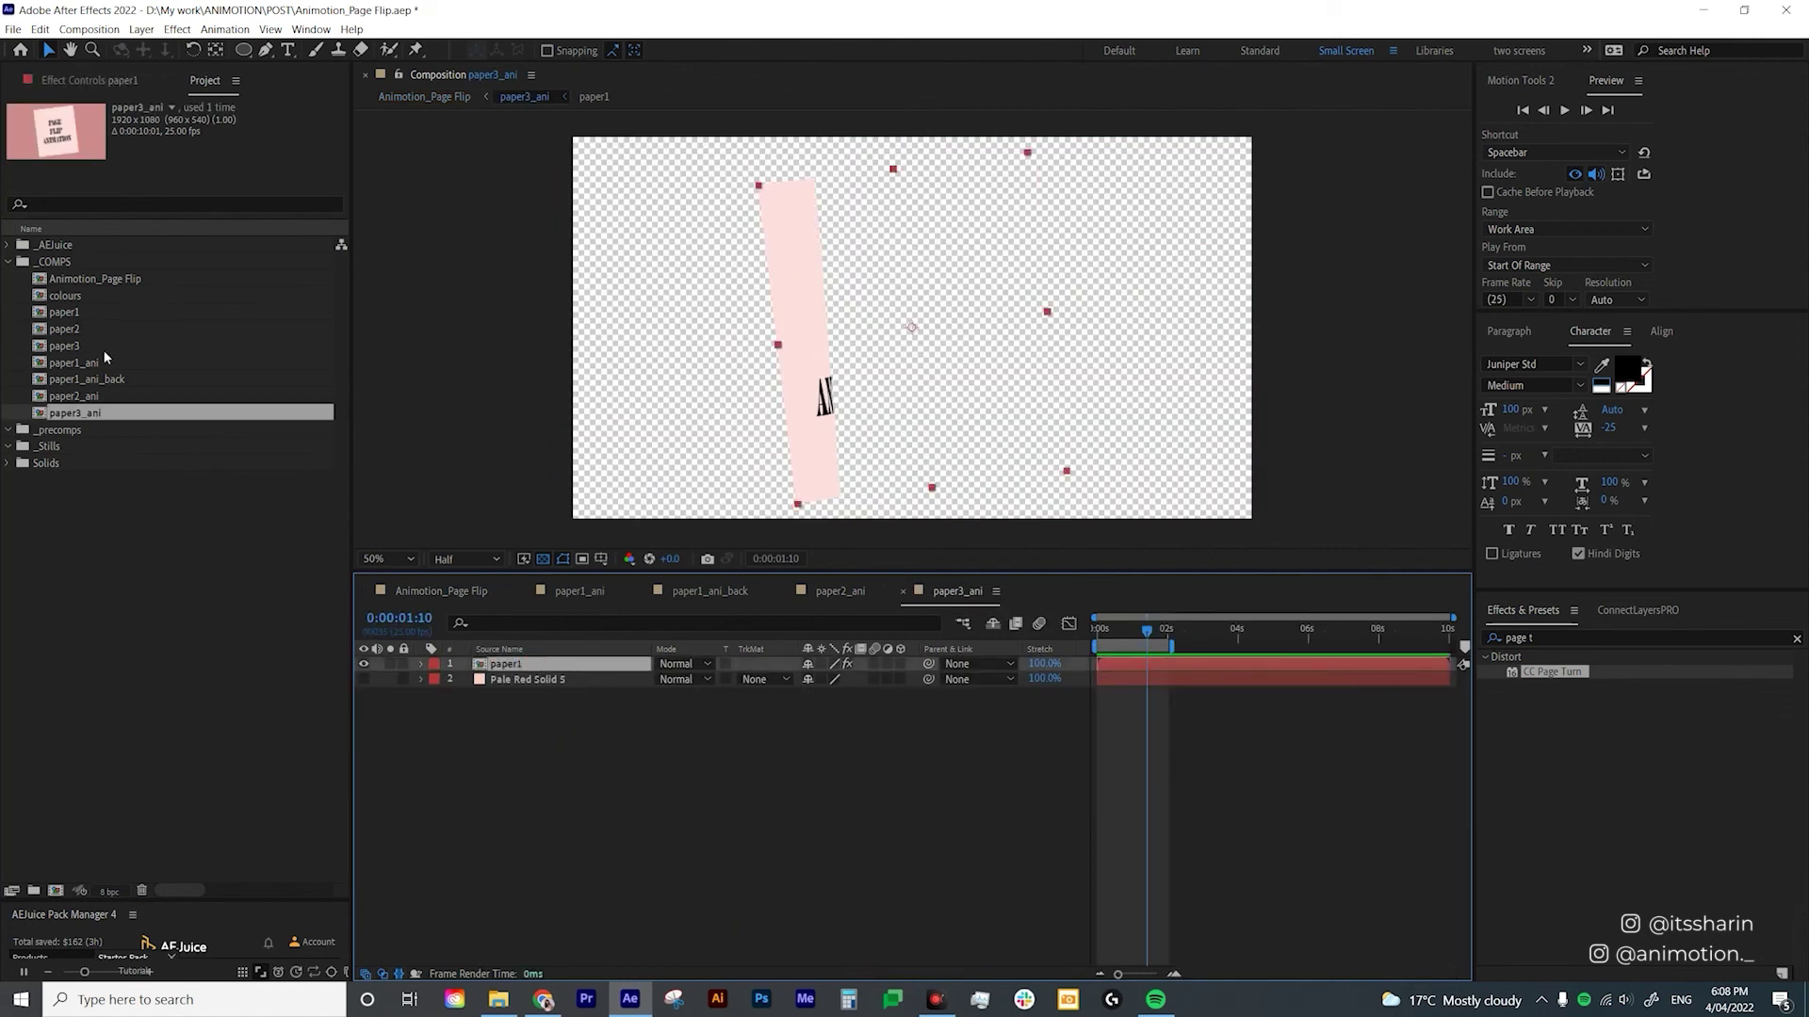
left_click_drag(66, 346, 528, 664)
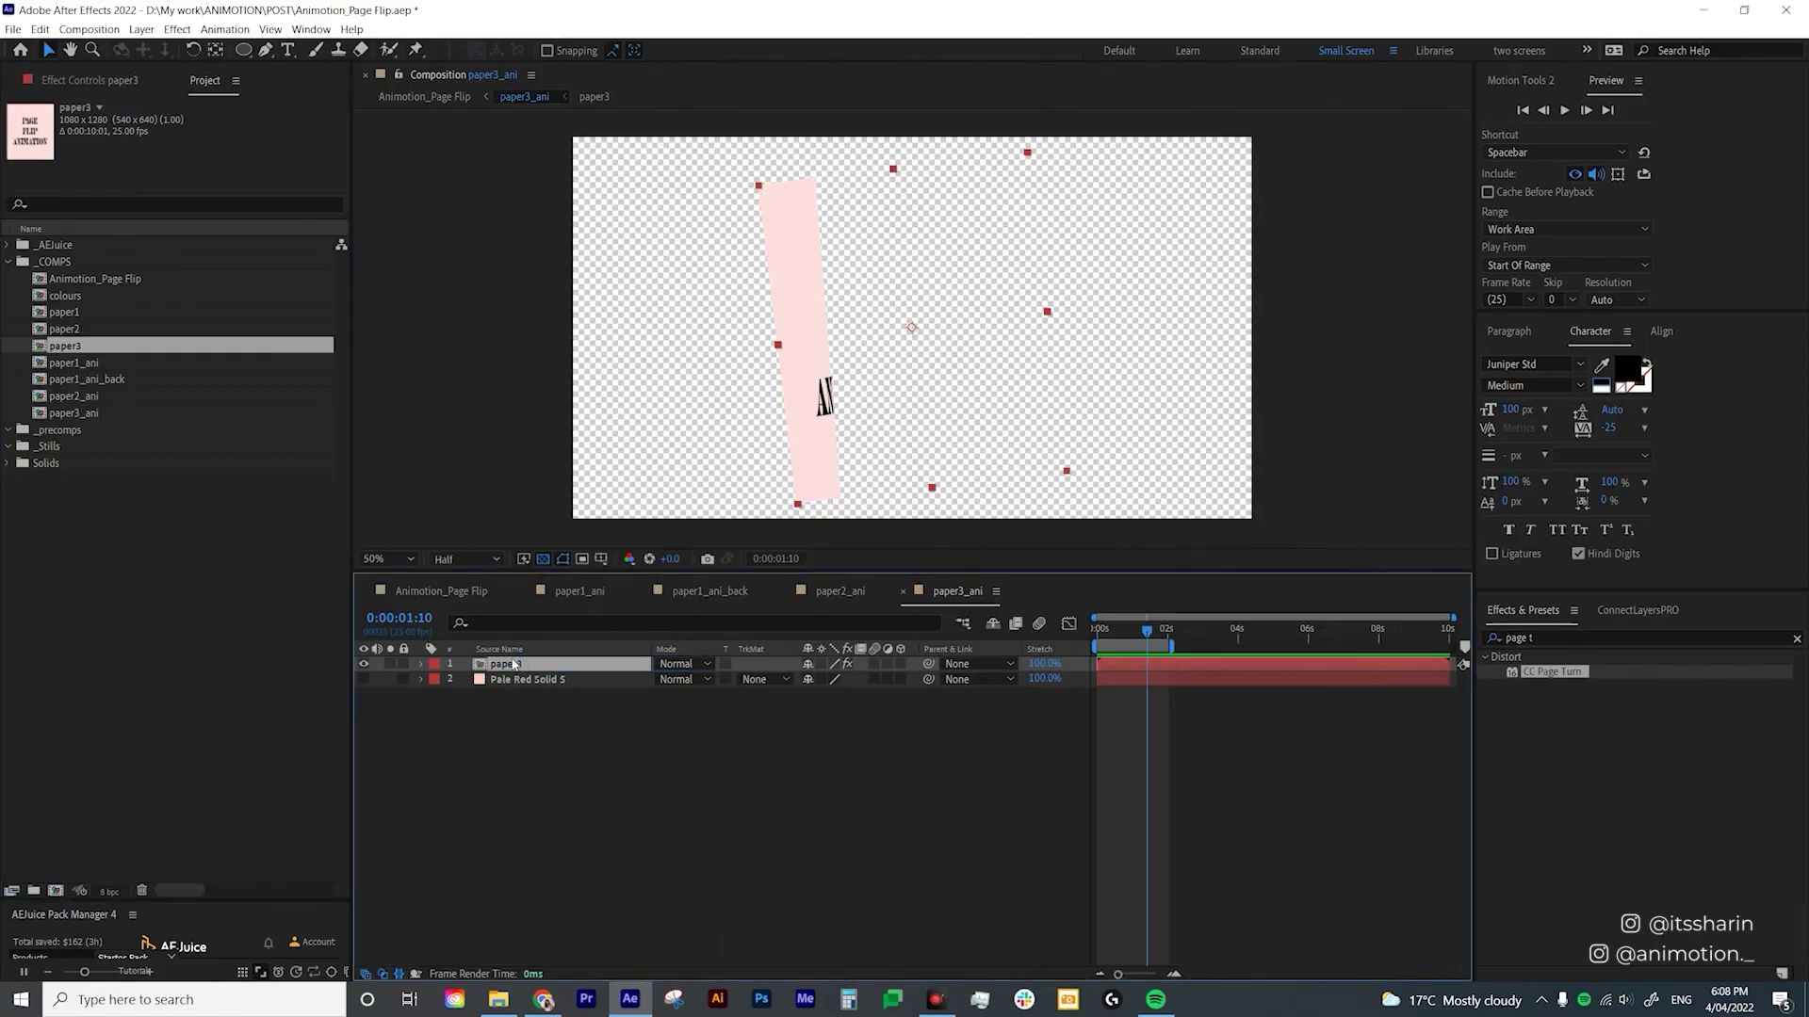
In the paper2 composition, replace the text with HELLO, centre it on the page, and set its font to News706 BT Bold.
double_click(66, 328)
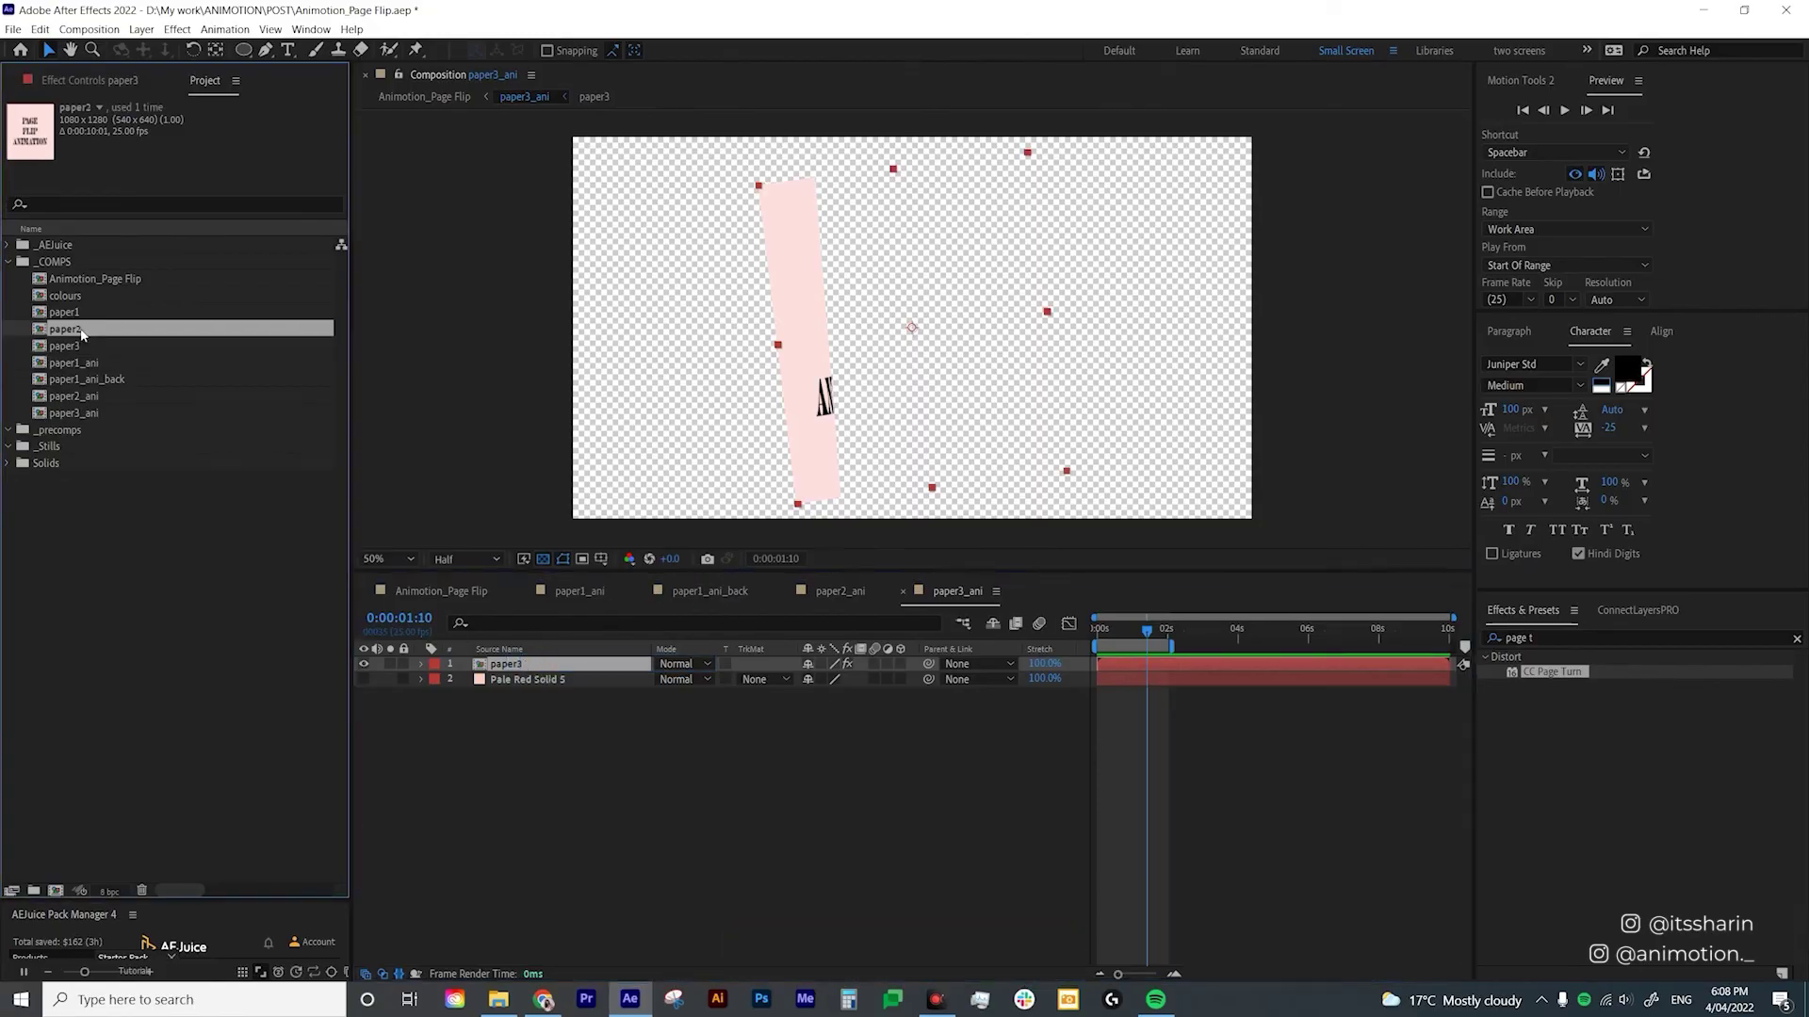
left_click(1113, 663)
double_click(912, 363)
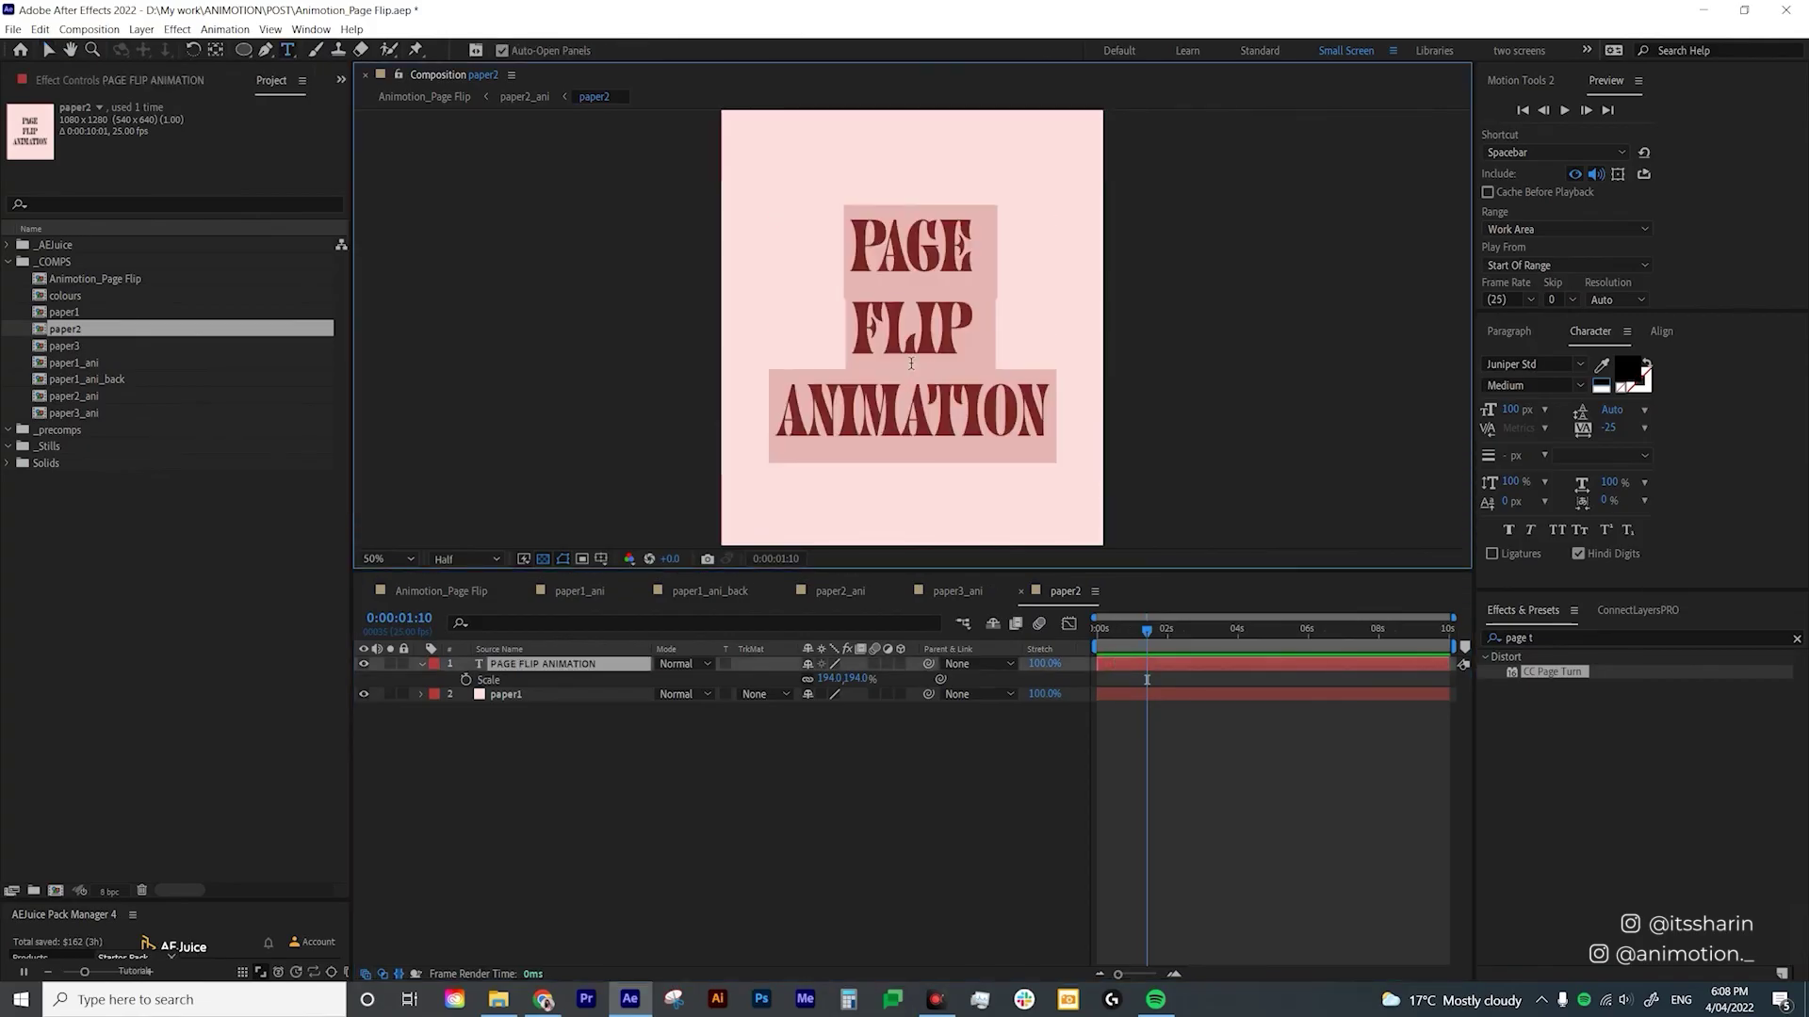
type("HELLO")
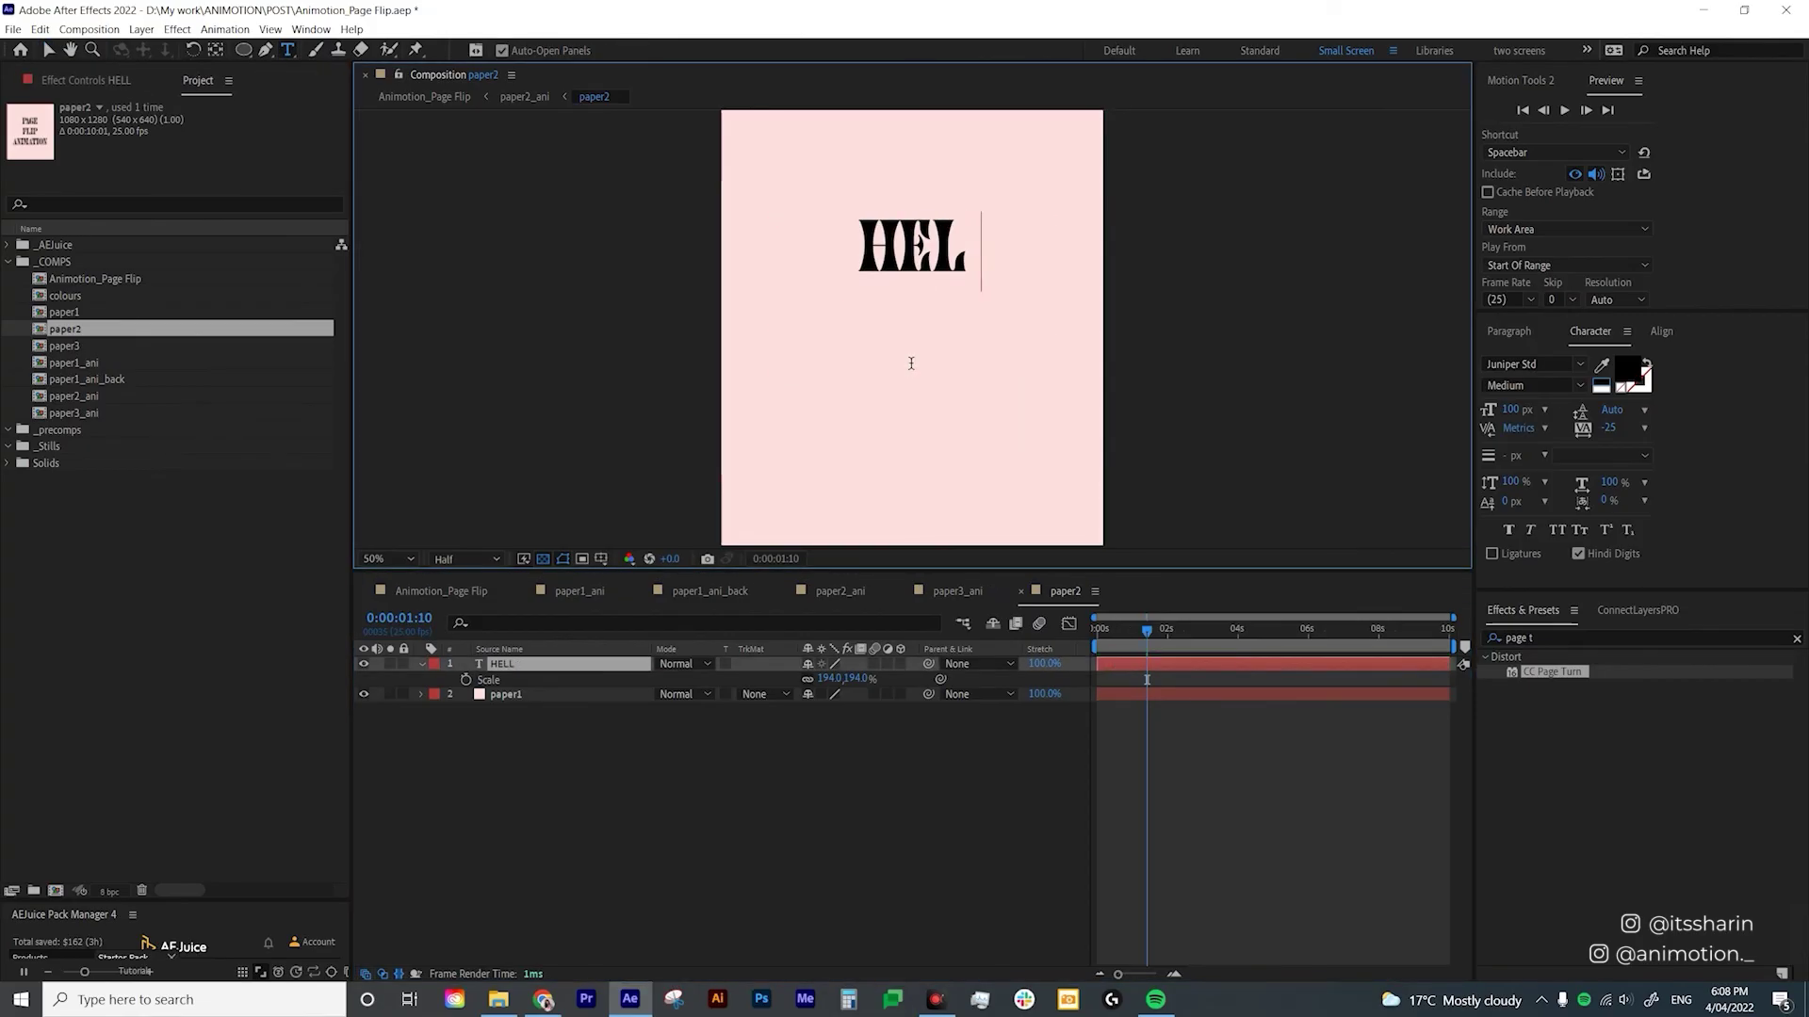
left_click(517, 636)
left_click(1580, 363)
left_click(1507, 660)
left_click(1209, 756)
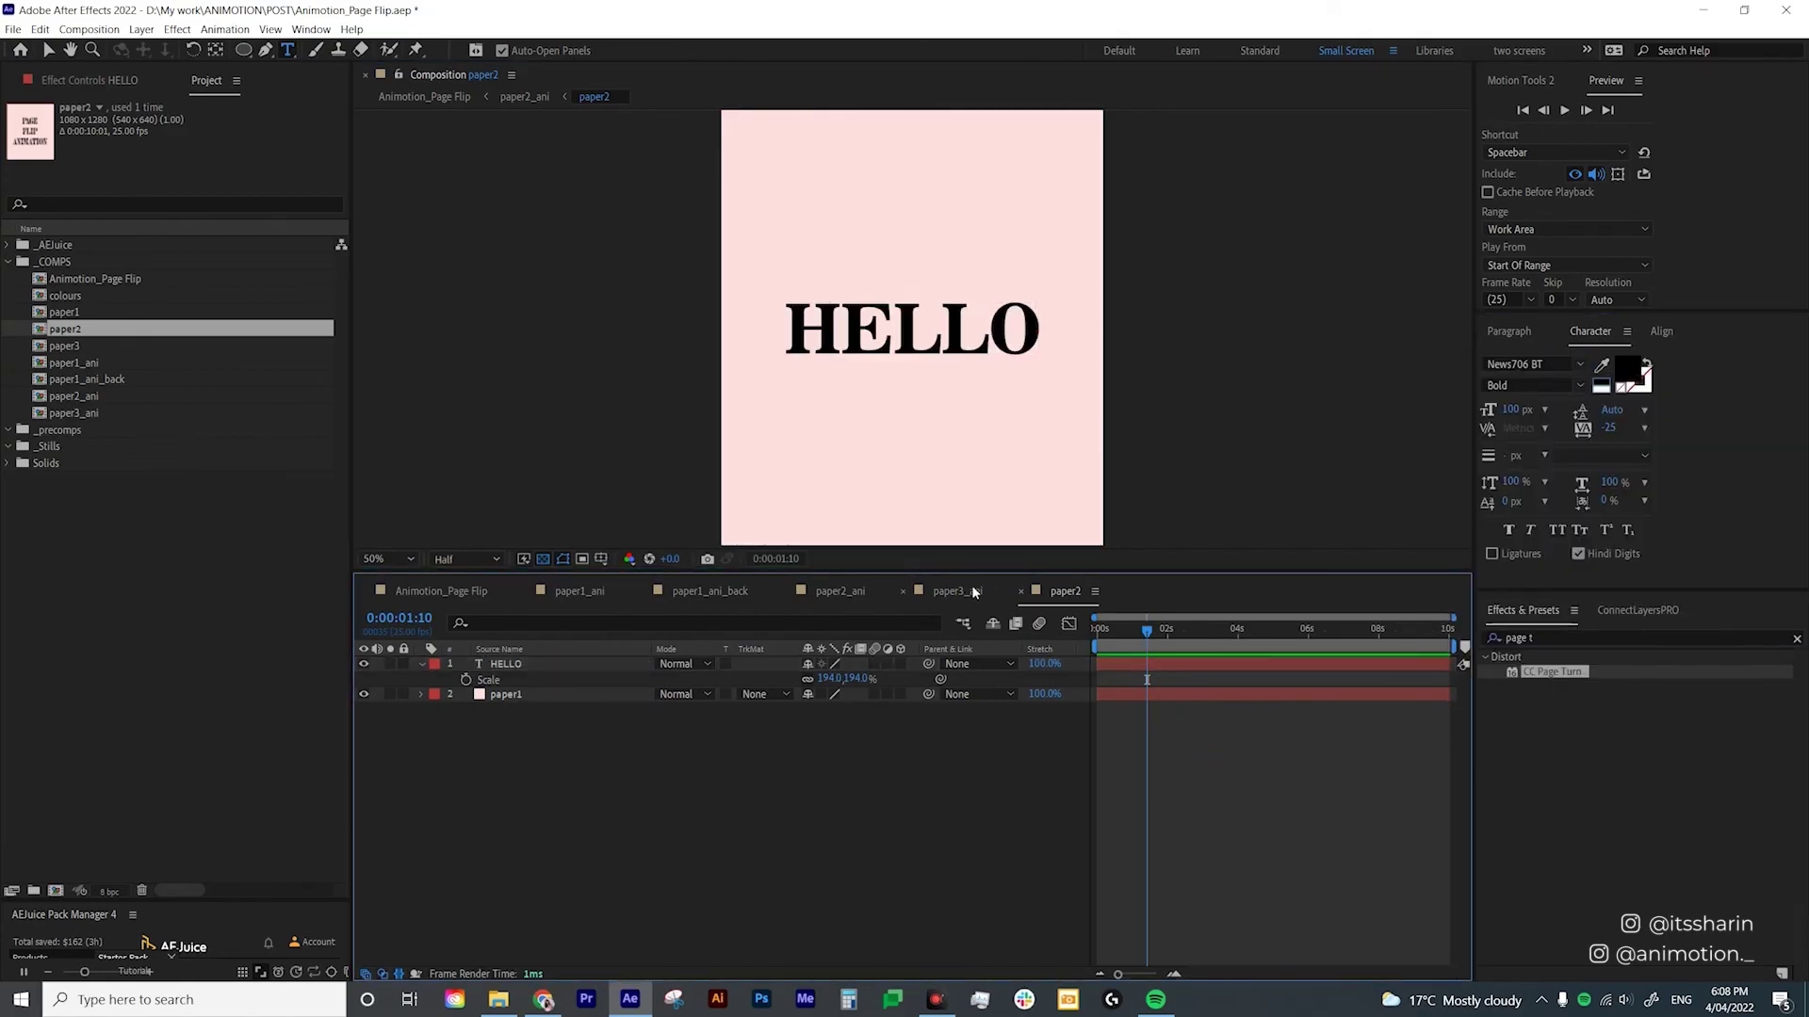
In the paper3 composition, replace the text with BYE!, centre it on the page, and set its font to Synthemesc.
double_click(74, 346)
left_click(640, 664)
double_click(879, 328)
type("BYE!")
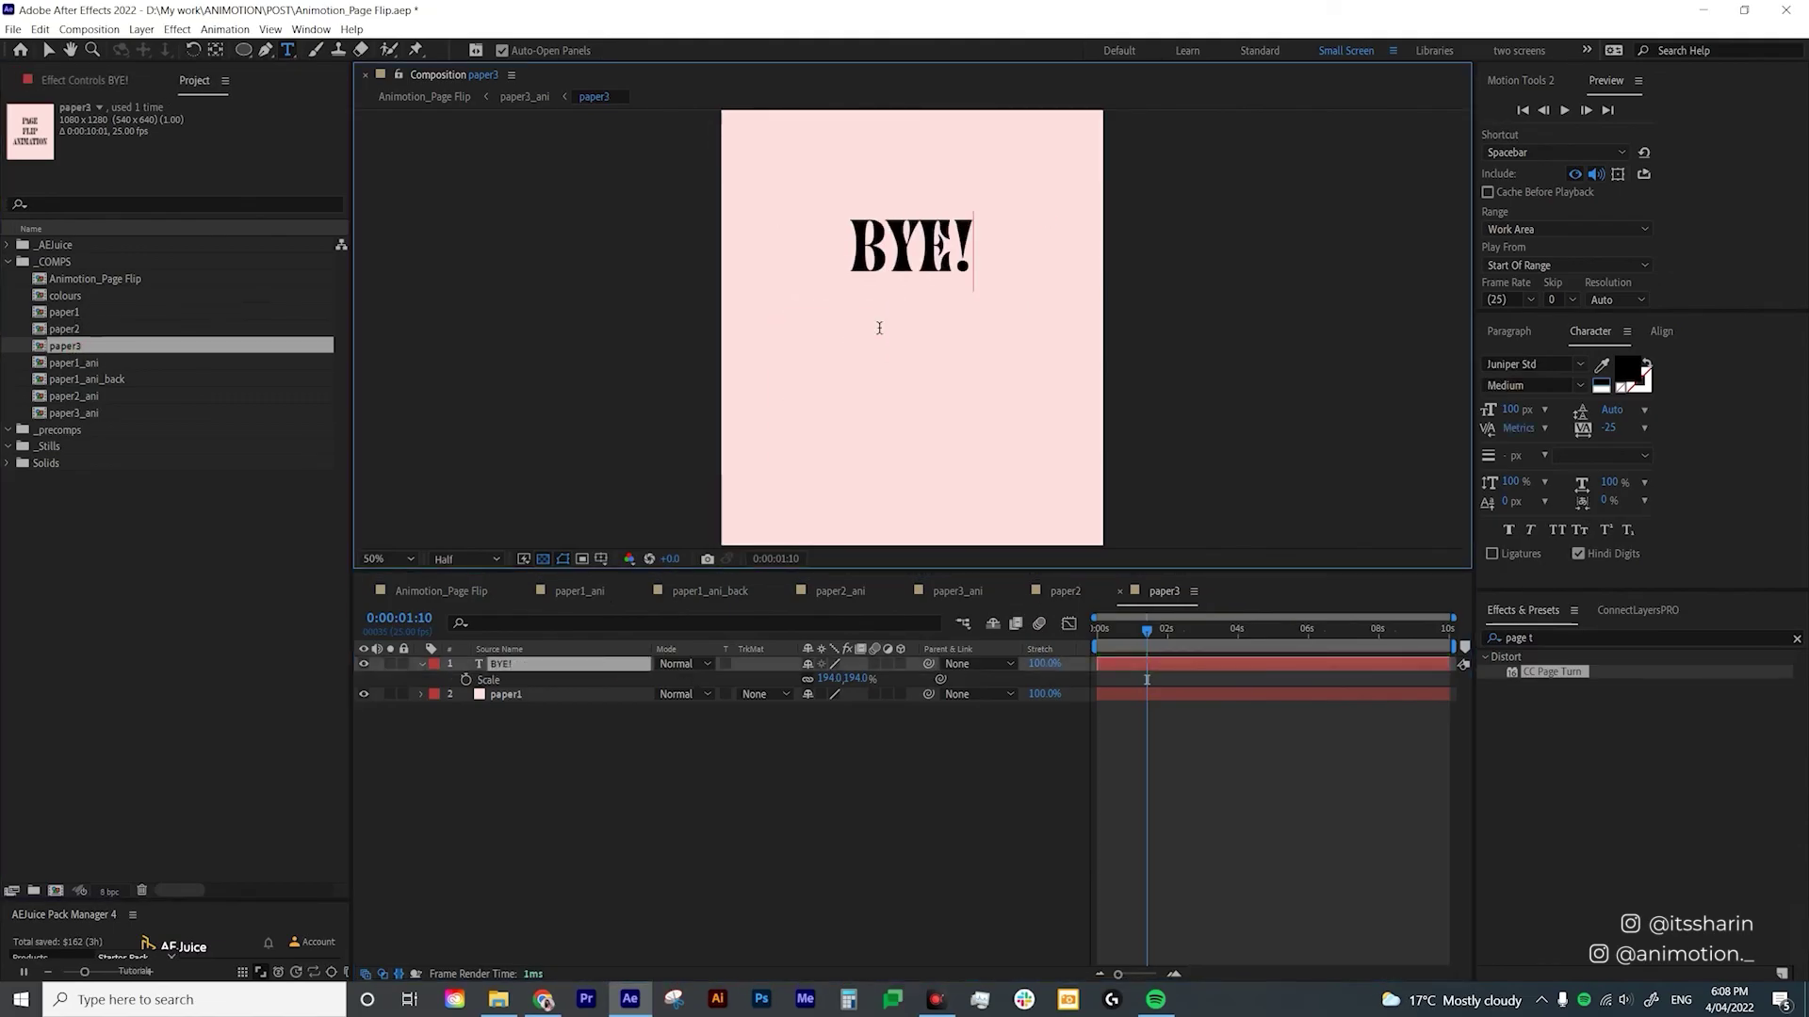
left_click(731, 669)
left_click(1580, 364)
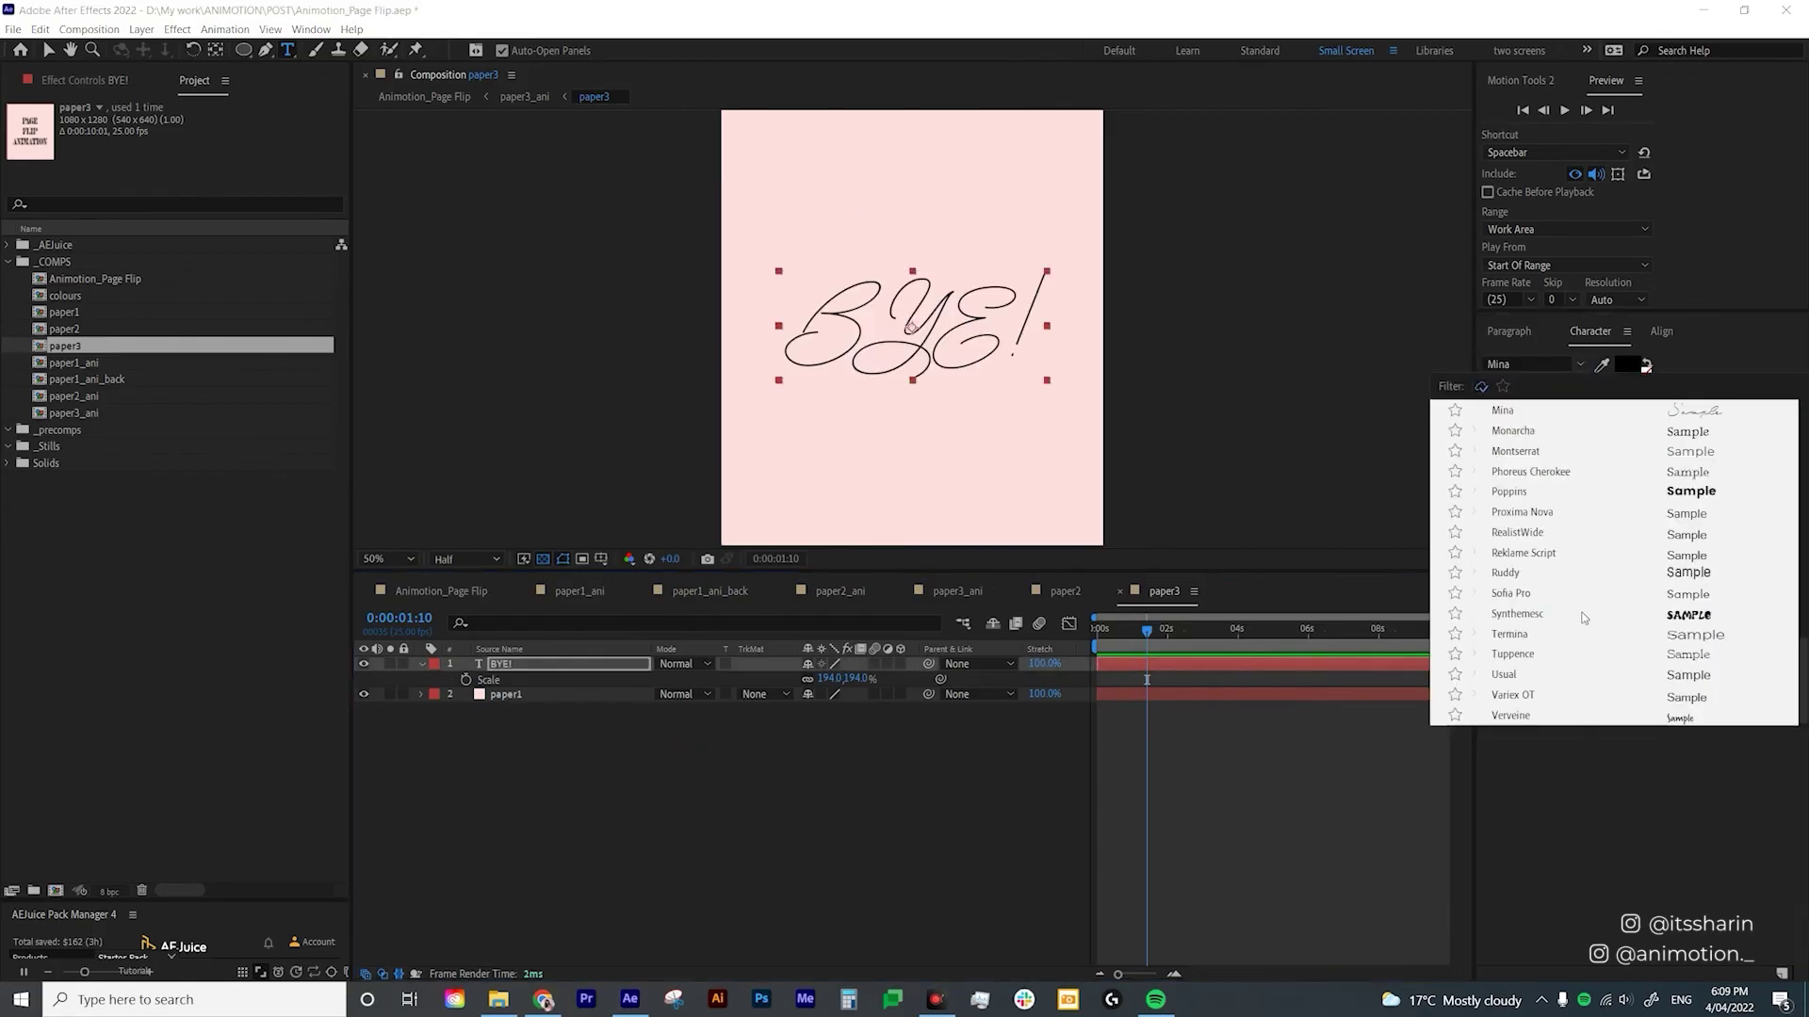
left_click(1584, 614)
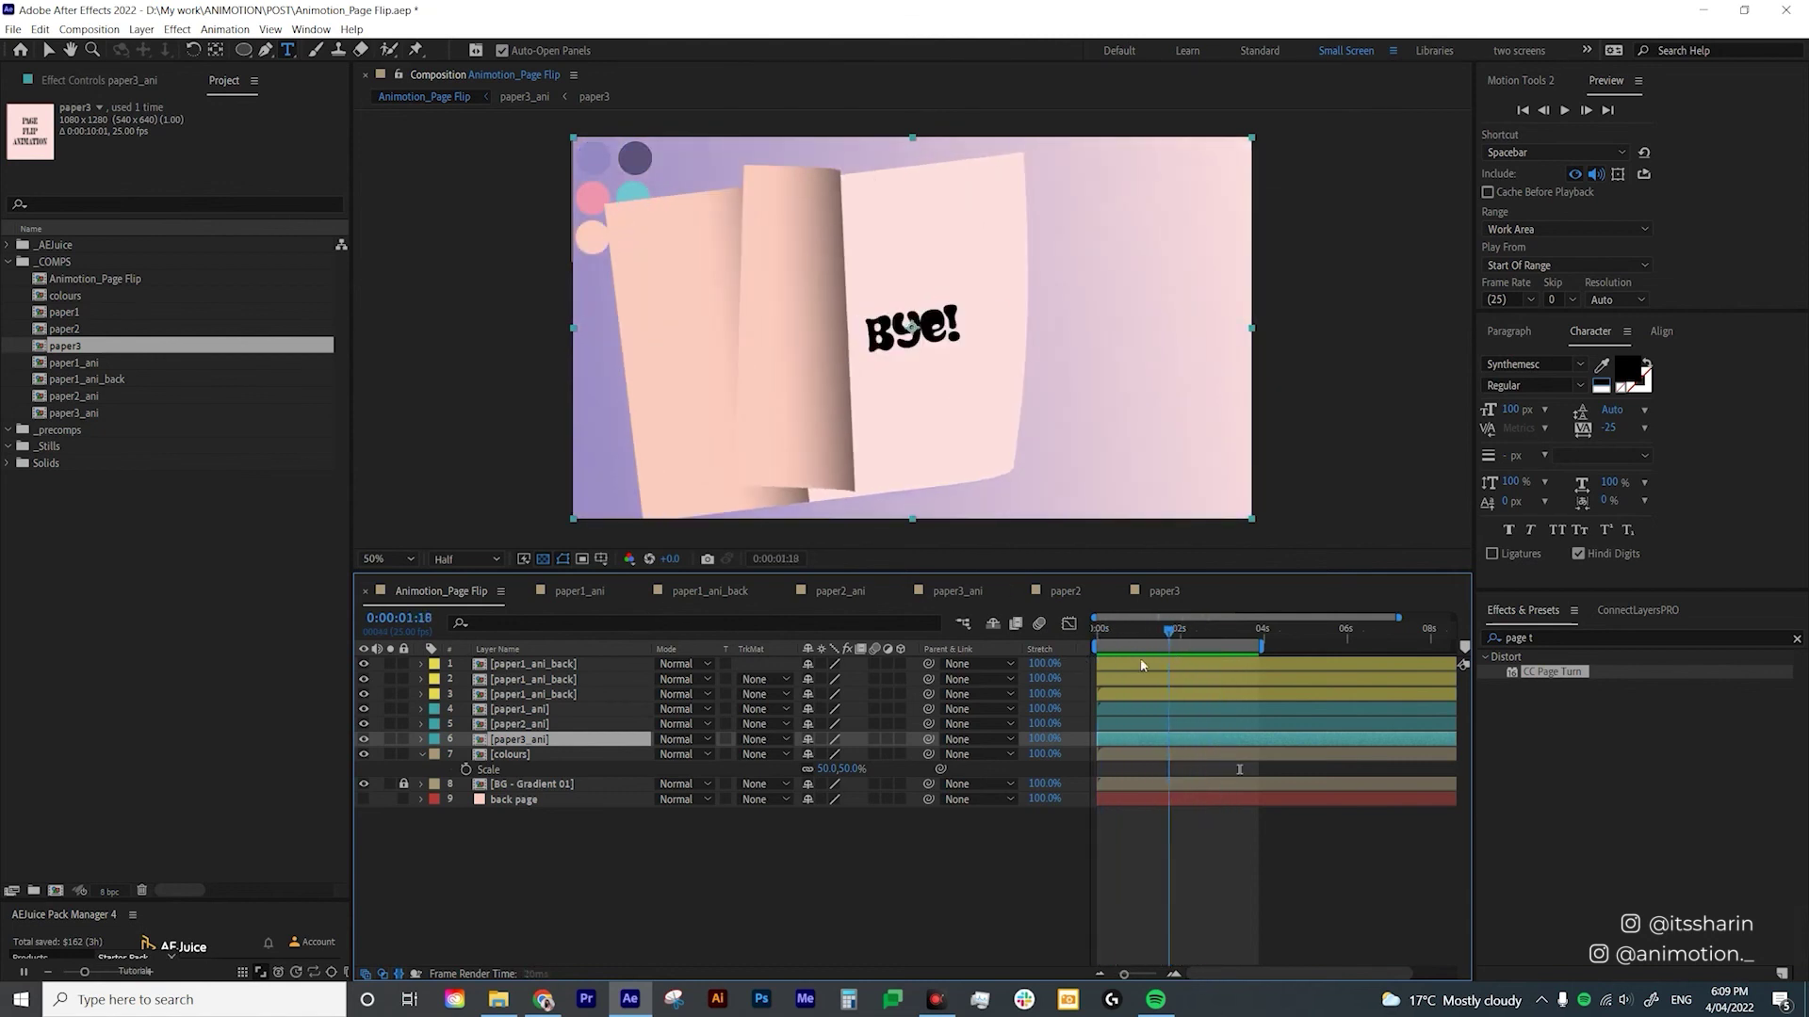
In Animotion_Page Flip, pre-compose the six front and back page layers into a composition named BOOK.
left_click(580, 668, "shift")
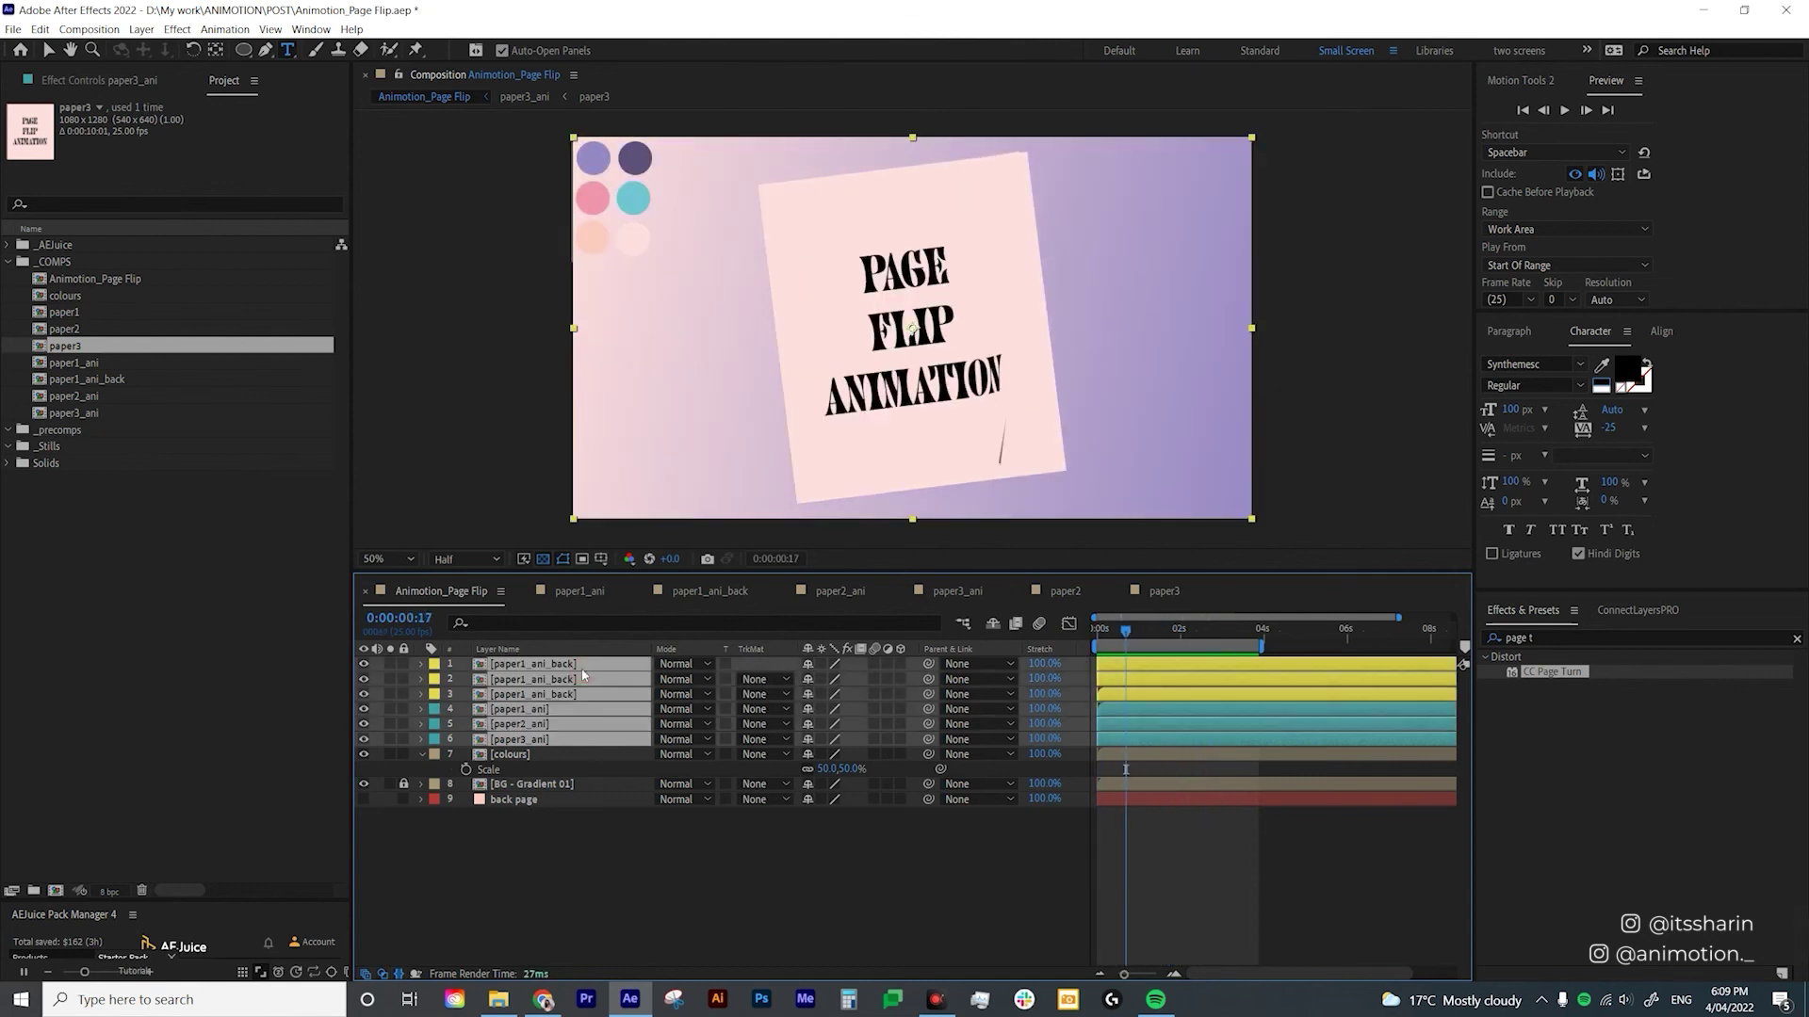
right_click(541, 708)
left_click(636, 620)
type("B")
key("Return")
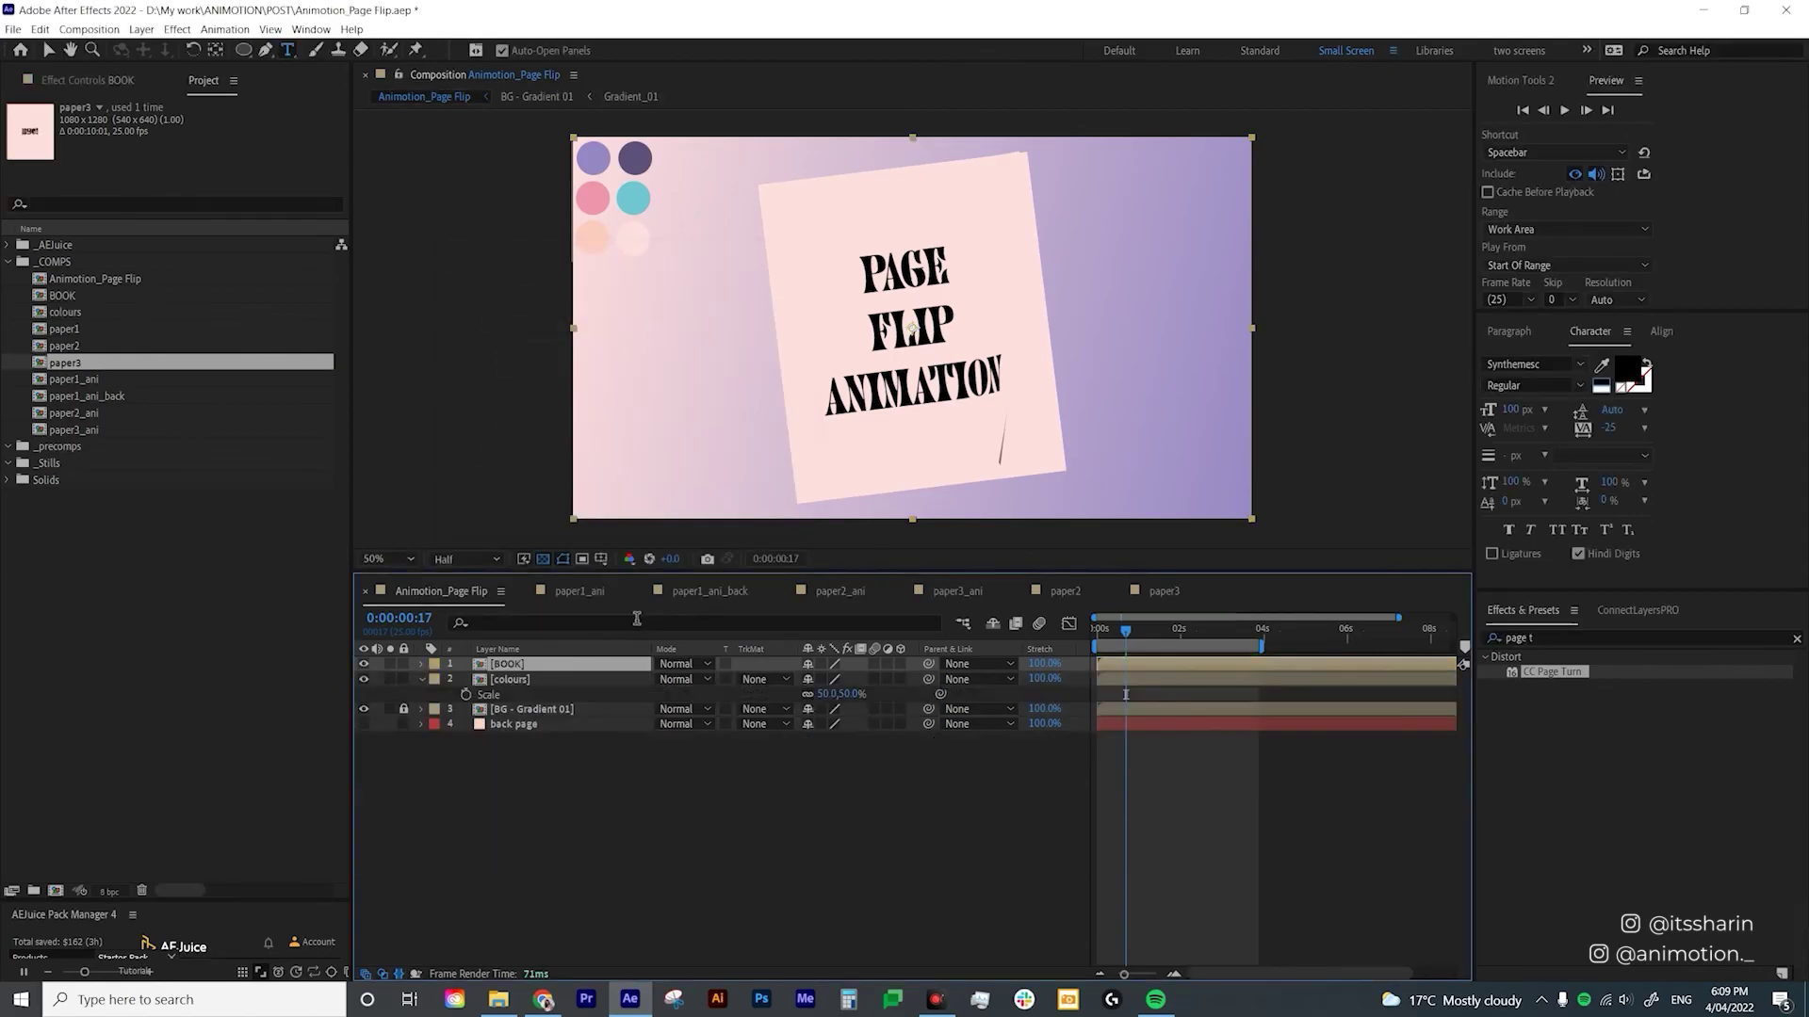
Give the BOOK layer the Fuchsia label, and scale it to 79% with a slight counterclockwise rotation.
left_click(433, 664)
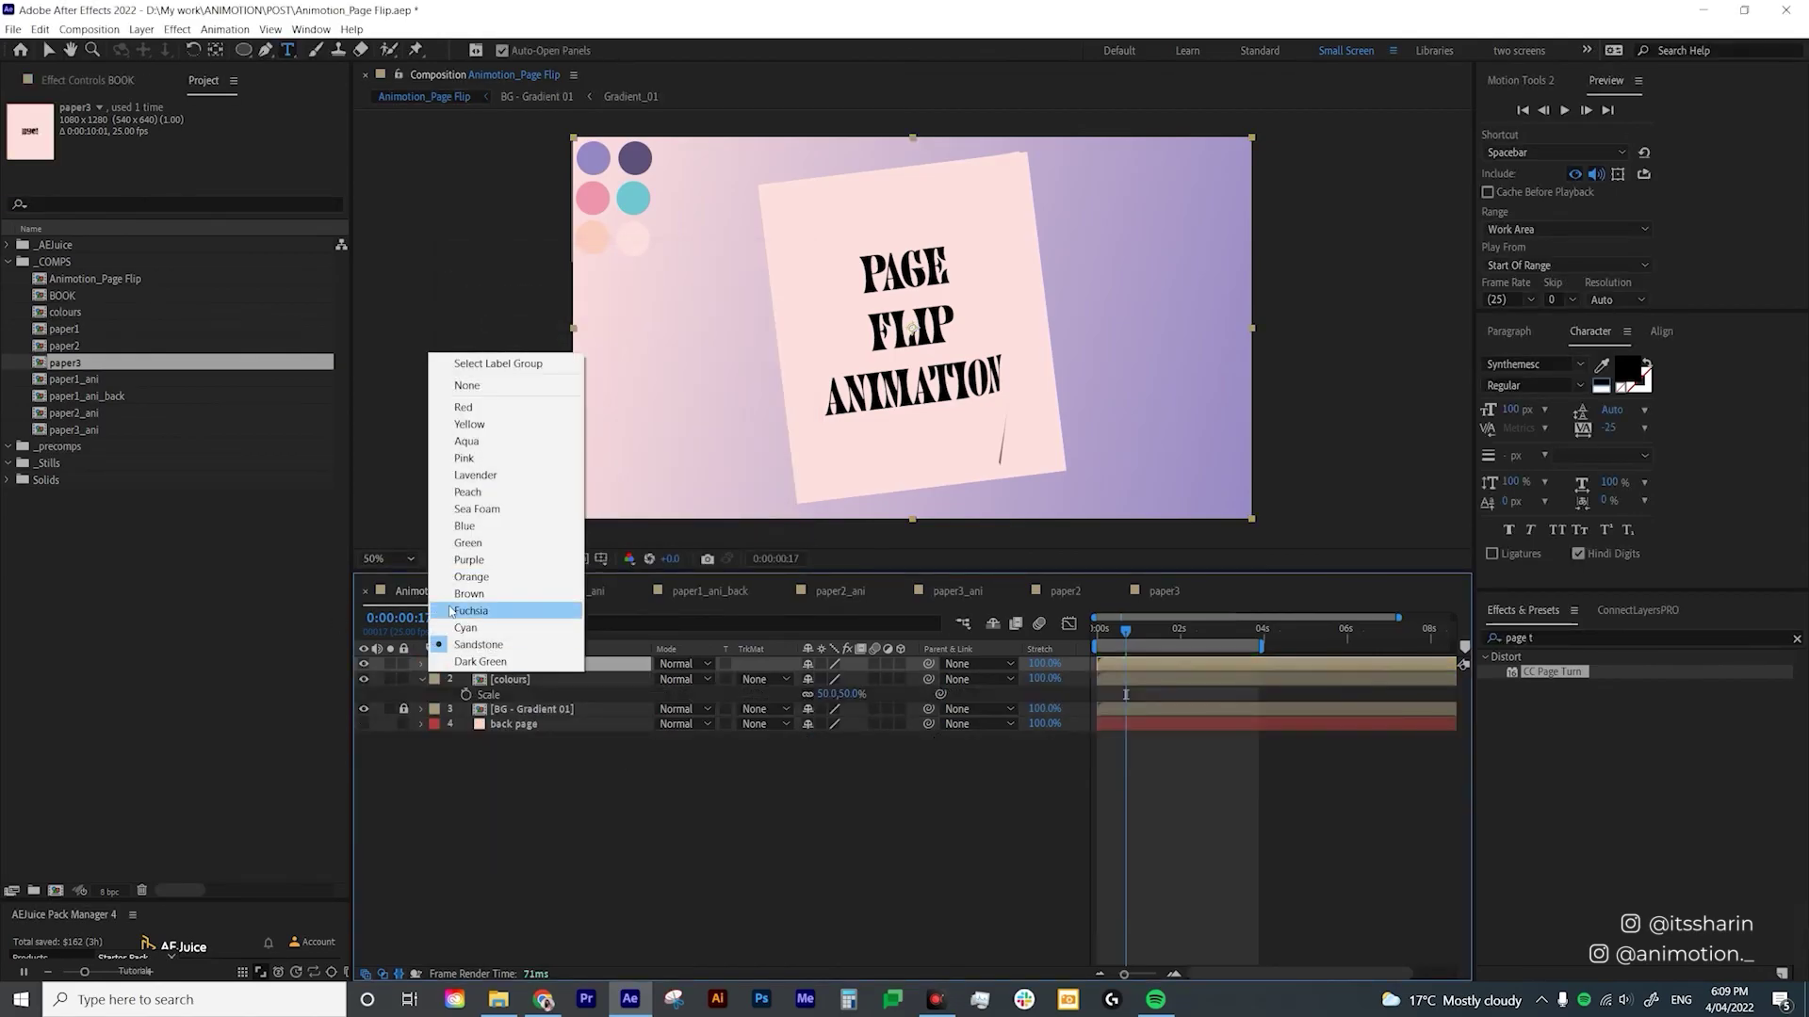
left_click(497, 614)
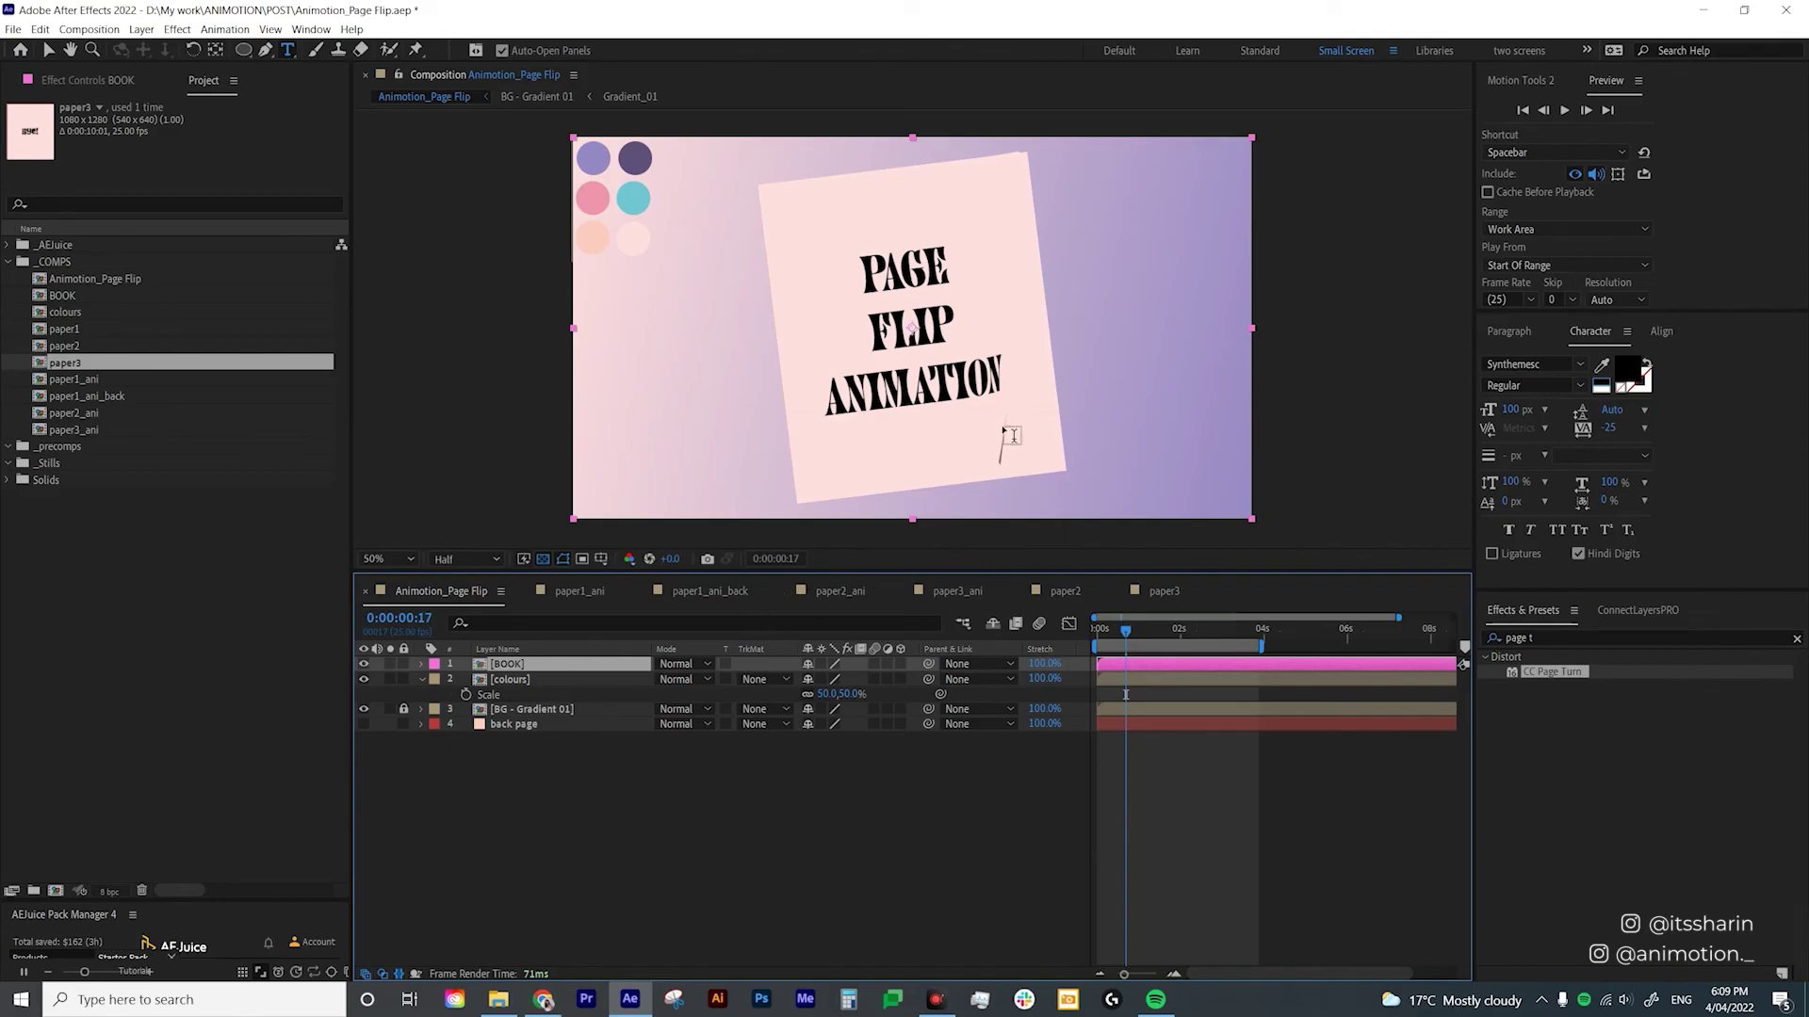
key("s")
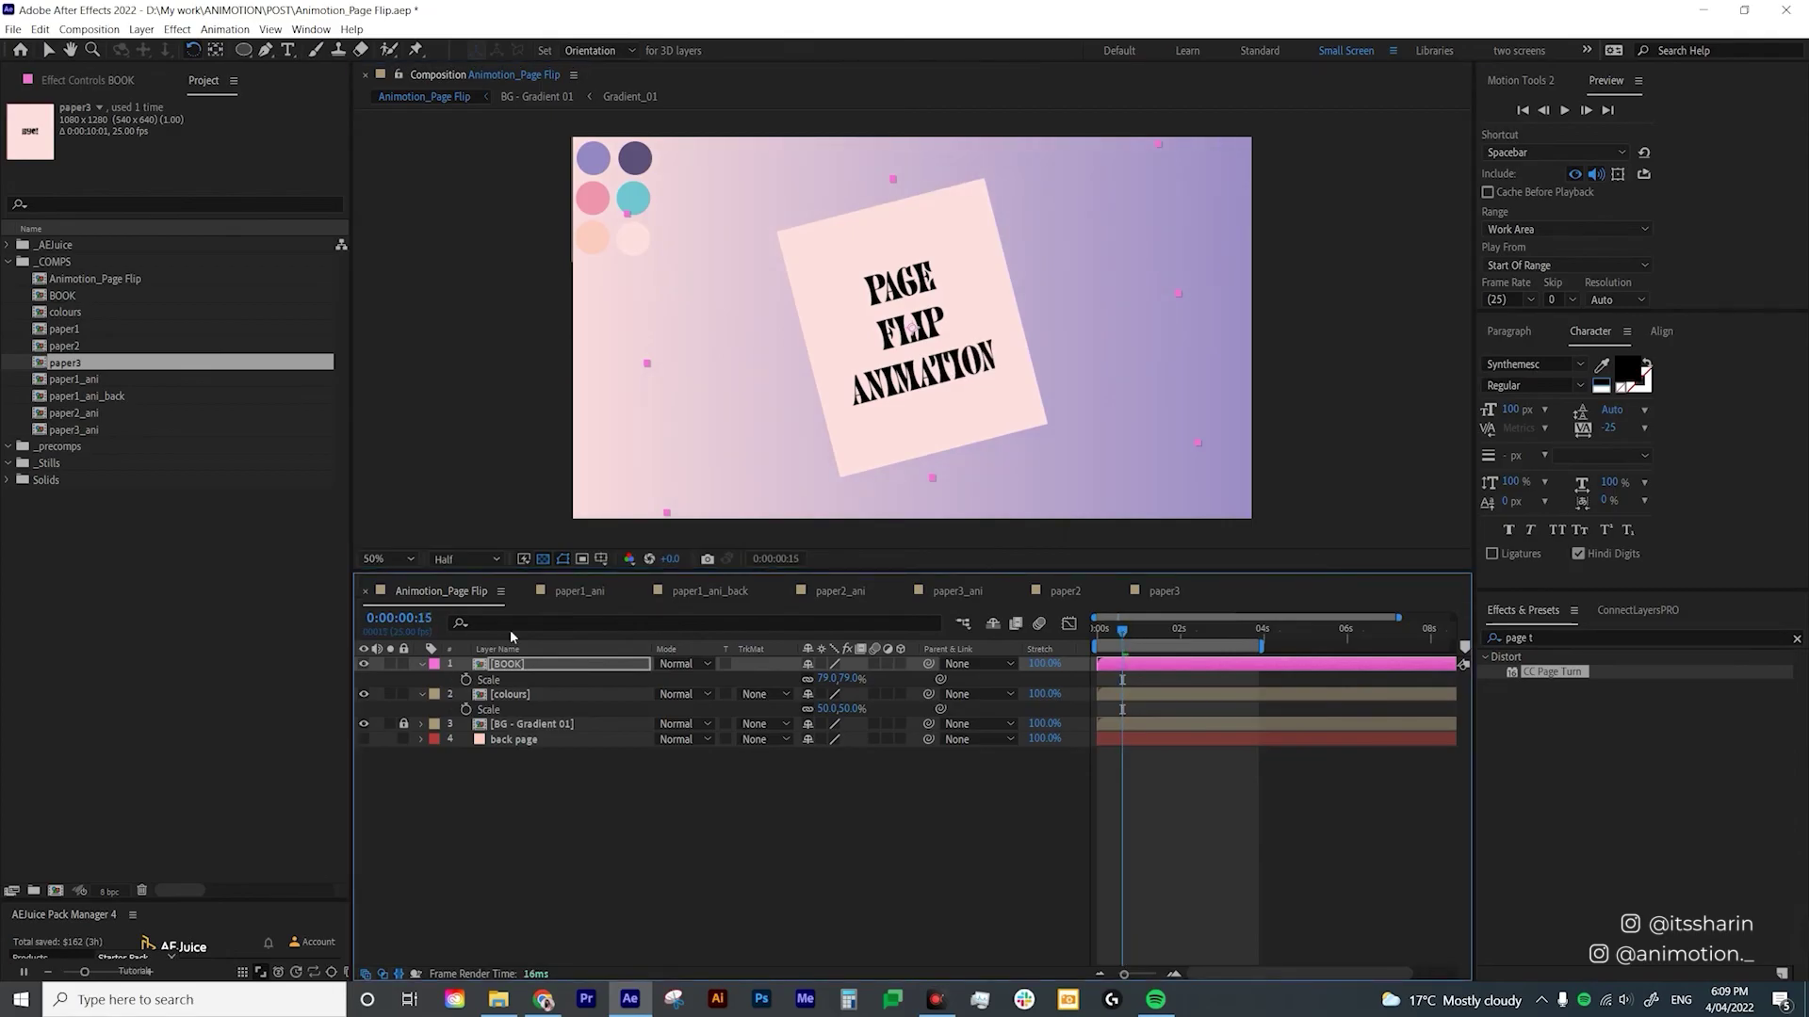
Add the expression wiggle(2,5) to the BOOK layer's Position, hide the colours layer, and preview the animation.
left_click(466, 681, "alt")
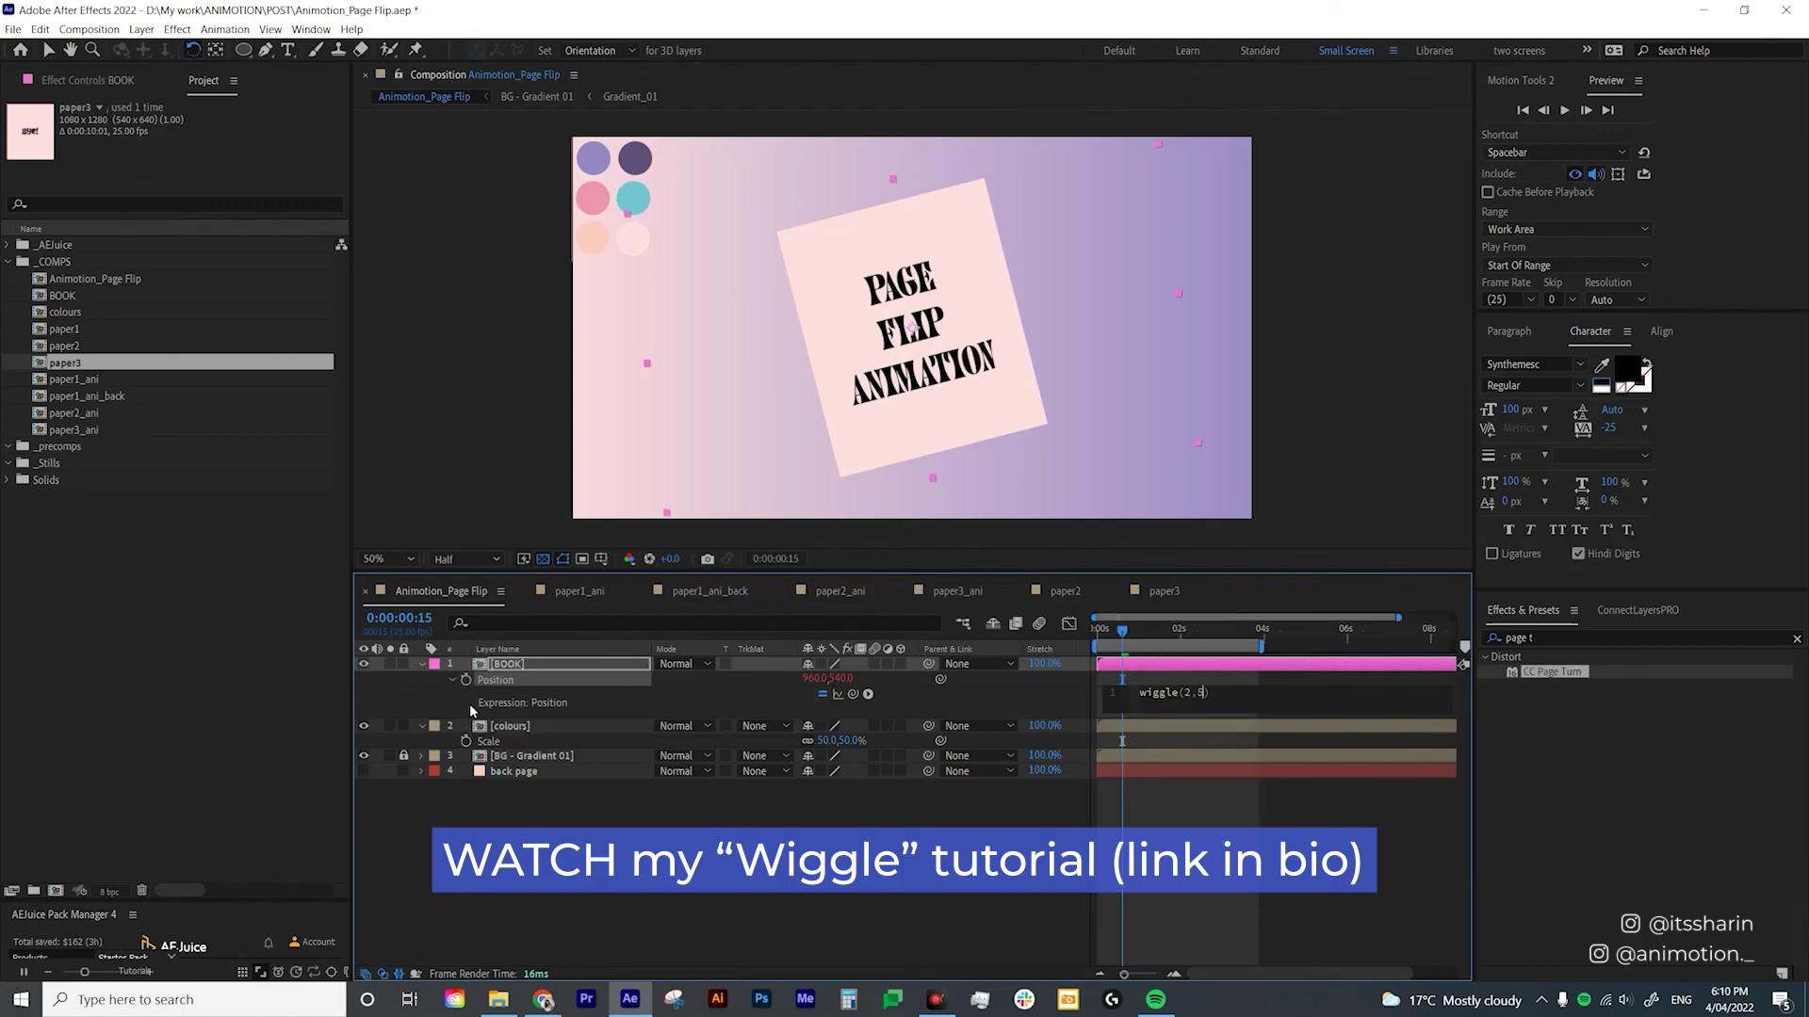
key("space")
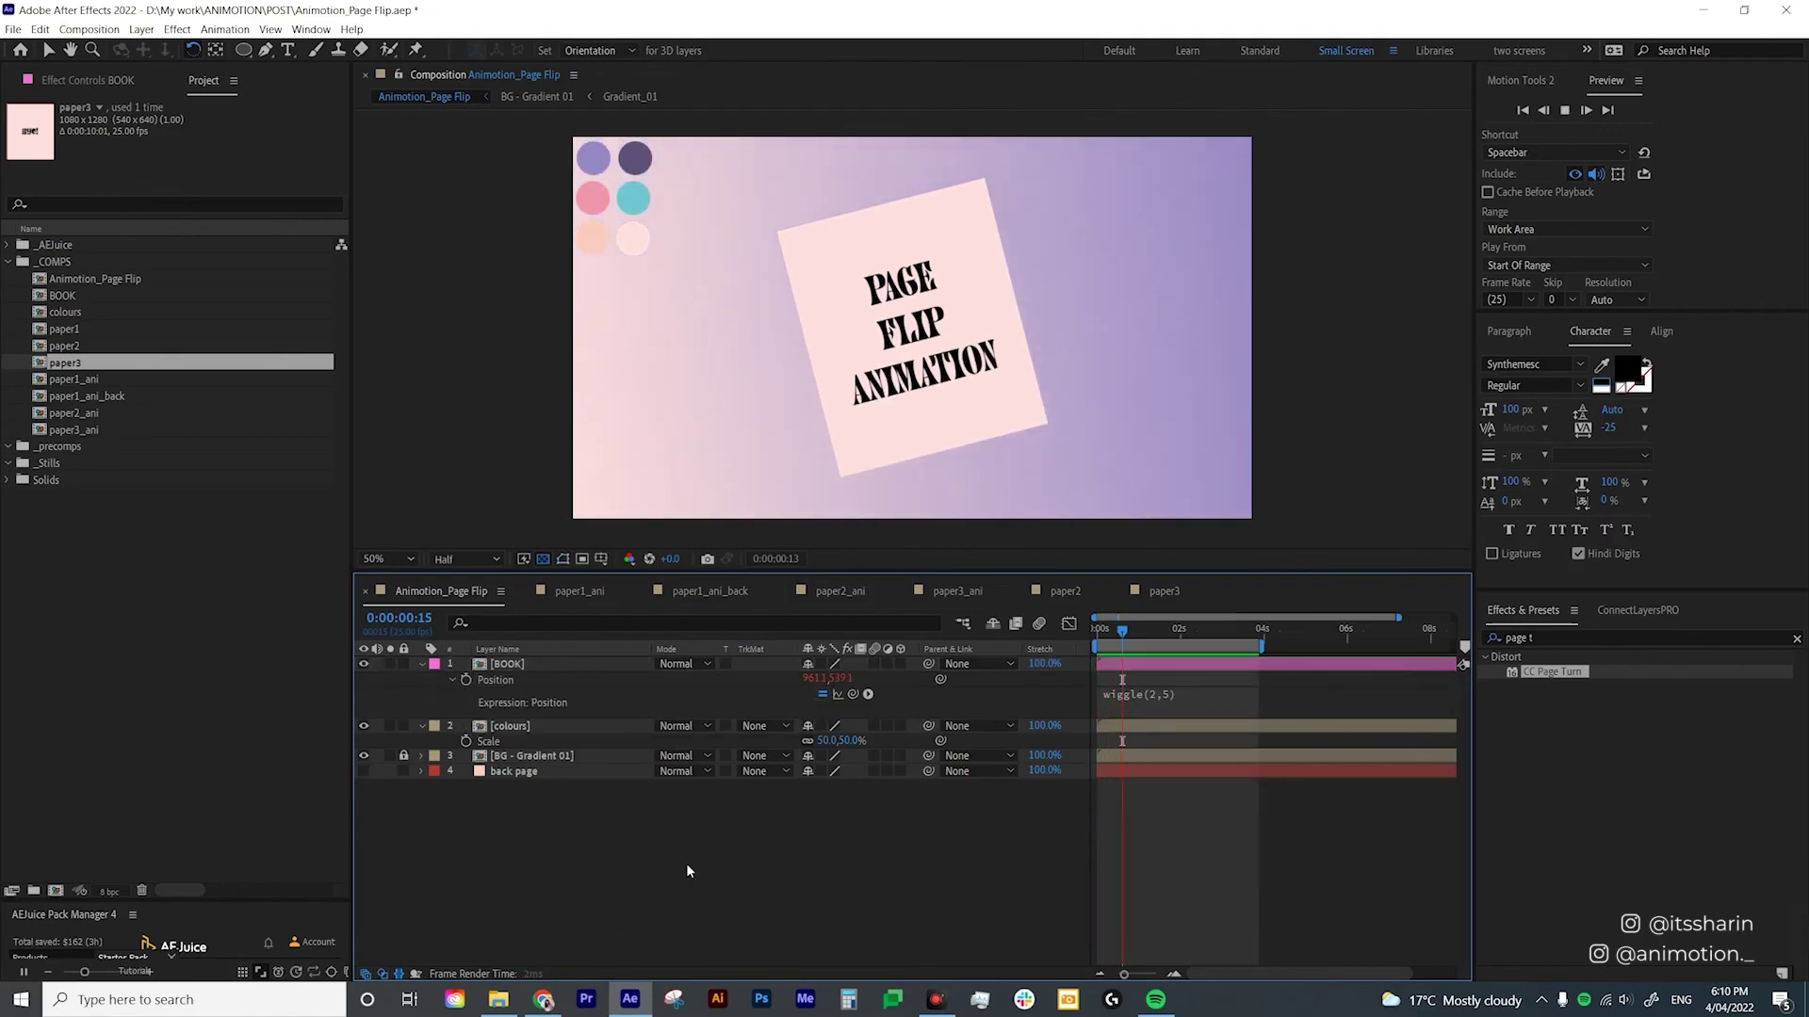
left_click(364, 725)
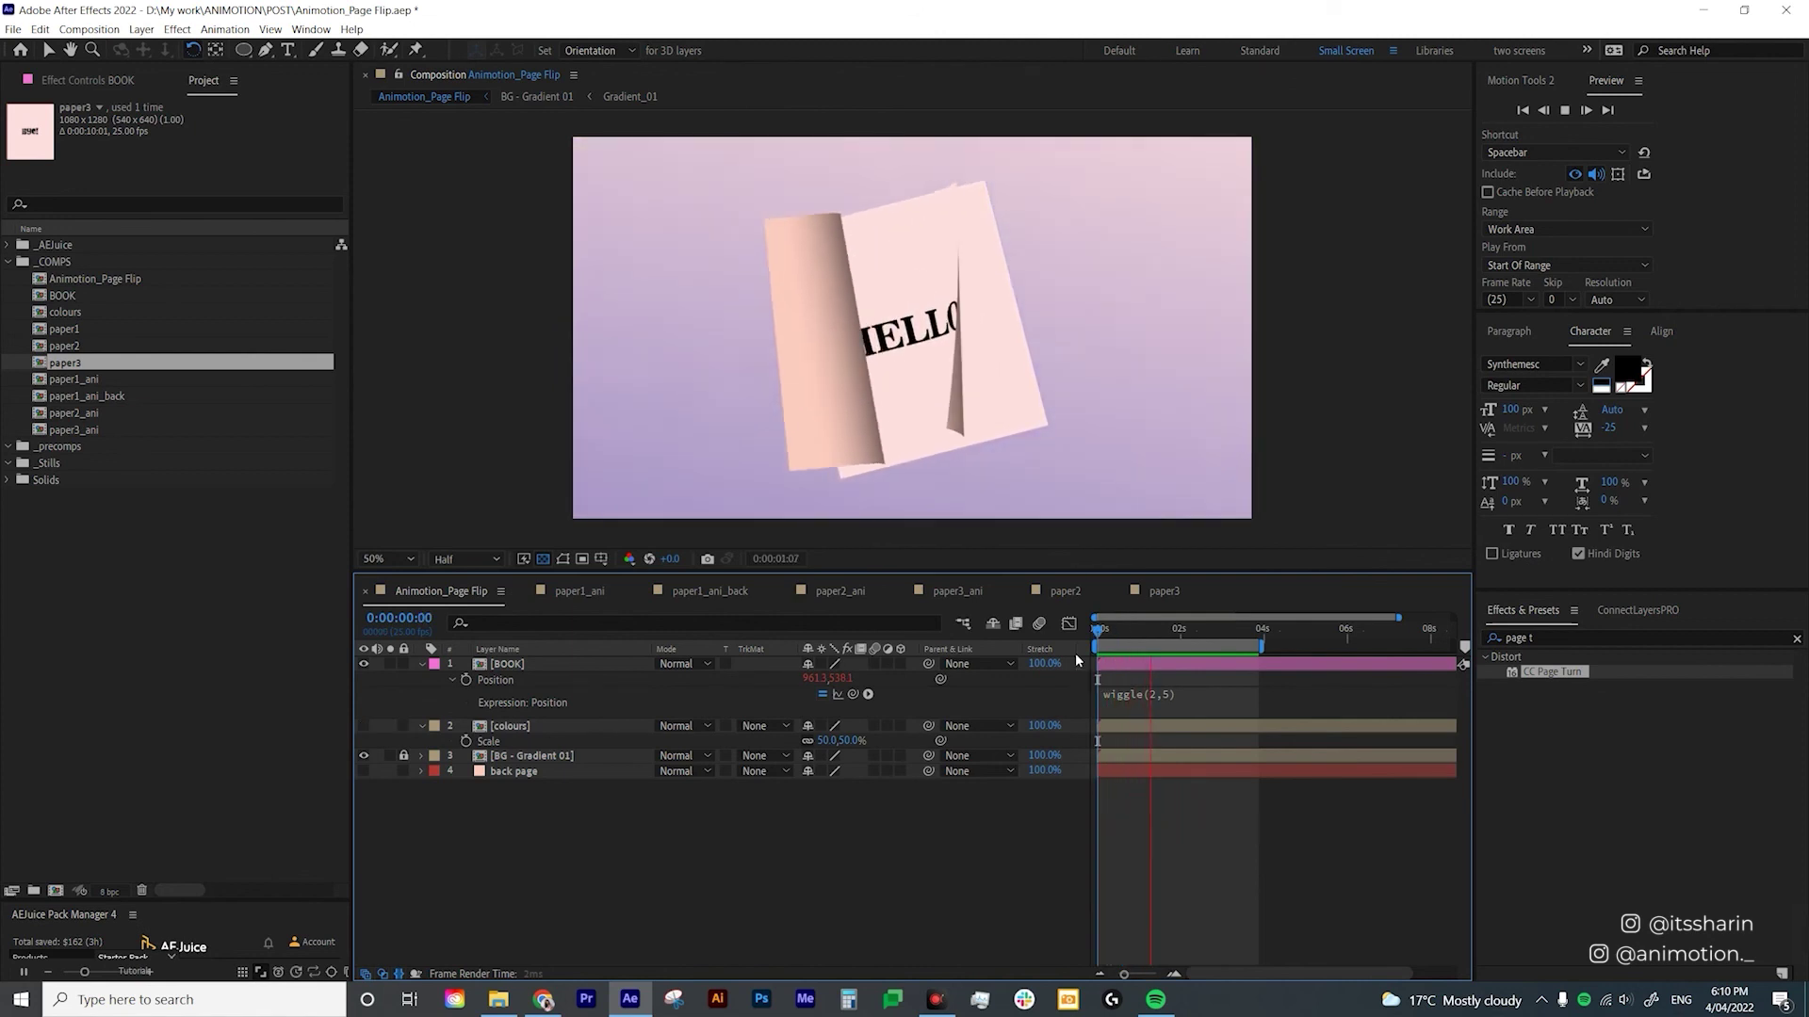